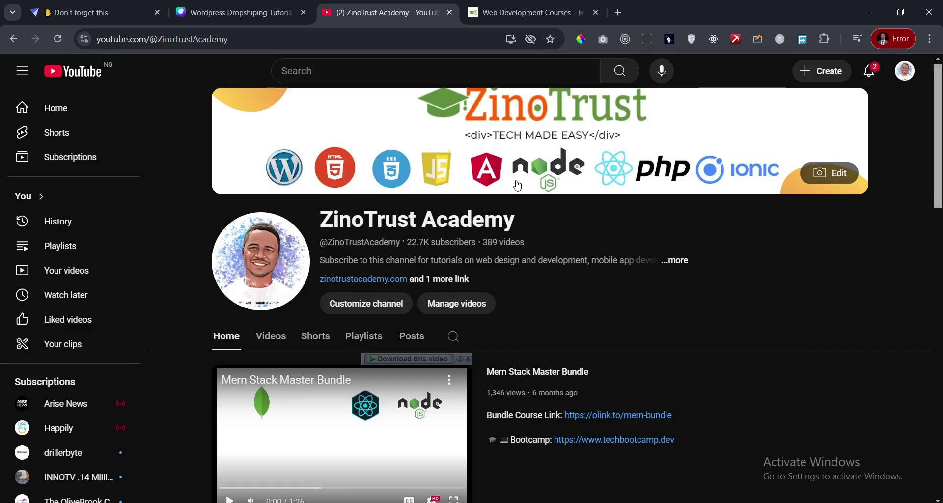
Scroll through the Botiga store home page, then open the Shop page listing all 6 products.
click(78, 15)
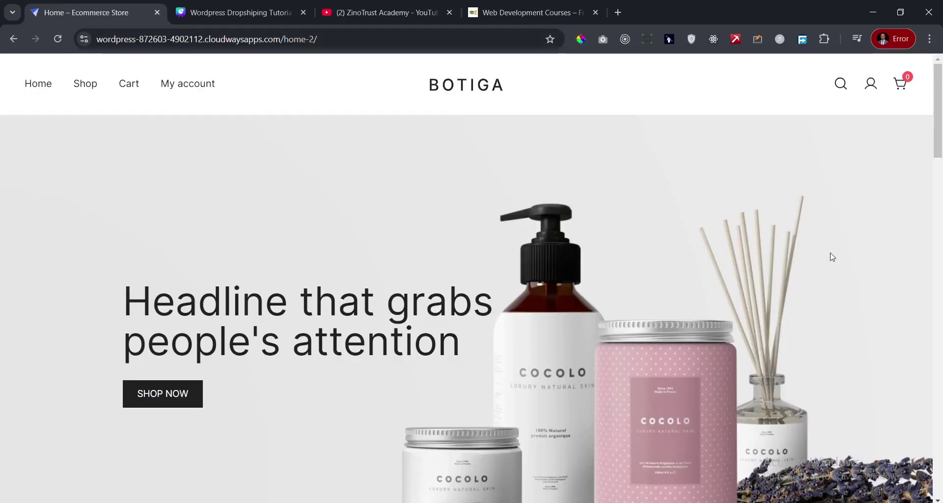
drag(938, 107, 928, 213)
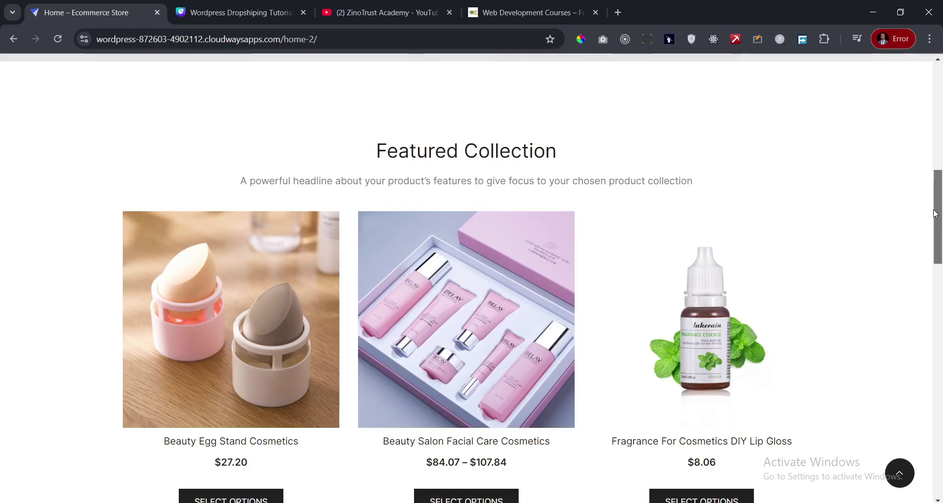
drag(934, 213, 922, 80)
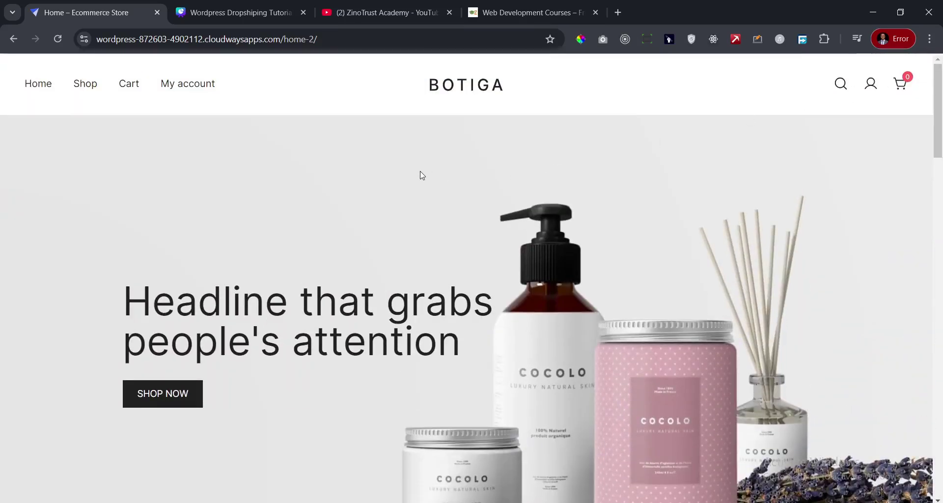
click(86, 85)
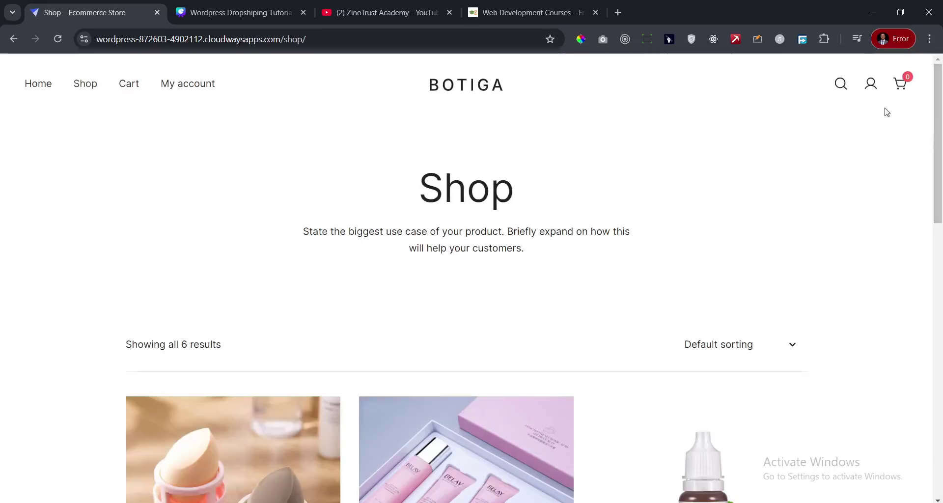
Open the Fragrance For Cosmetics DIY Lip Gloss product page from the shop listing.
click(840, 86)
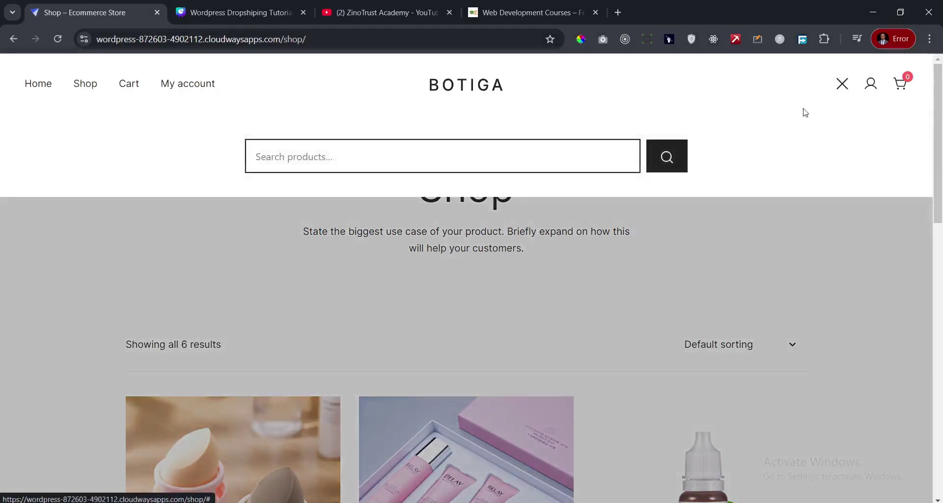
click(838, 87)
scroll(821, 177, down, 3)
drag(935, 175, 936, 216)
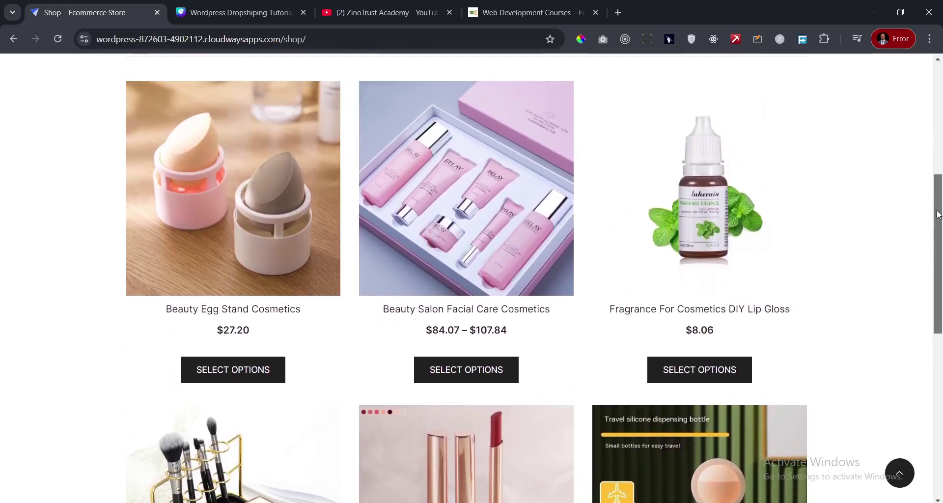
click(749, 229)
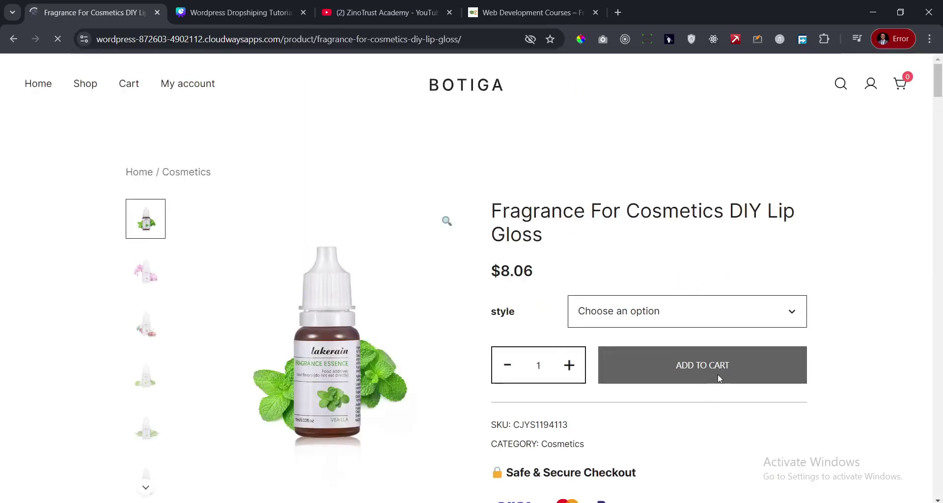
Add the lip gloss in the Osmanthus style to the cart.
click(693, 313)
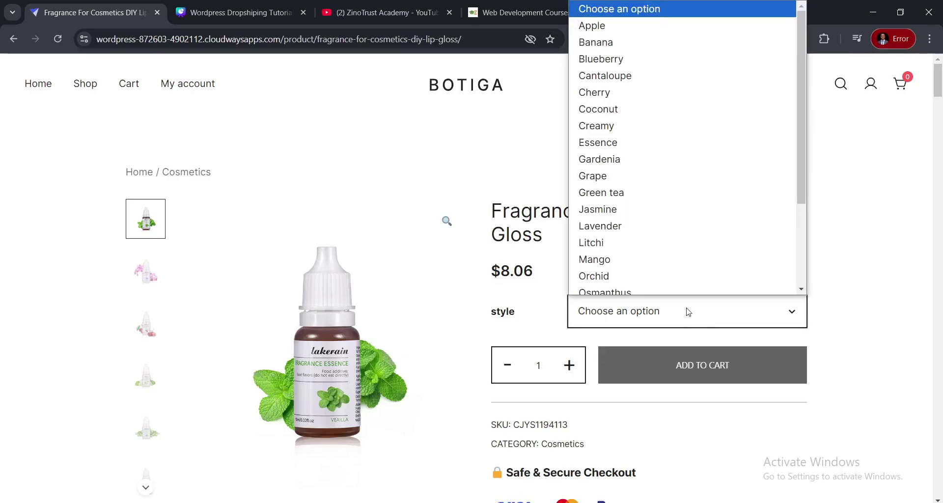
click(629, 287)
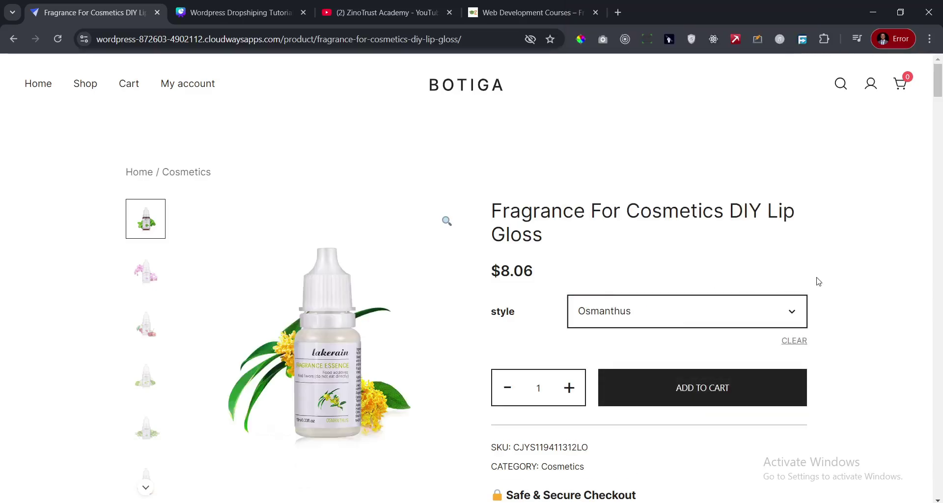
click(705, 390)
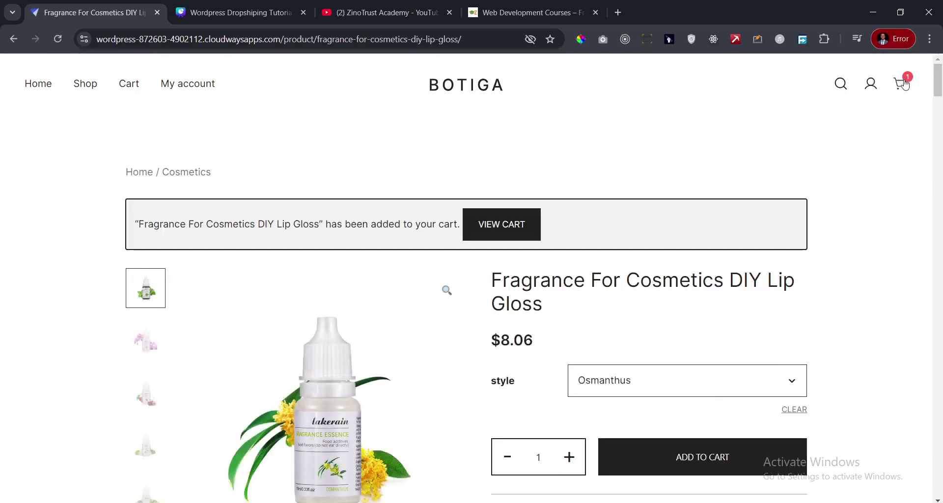
mouse_move(903, 87)
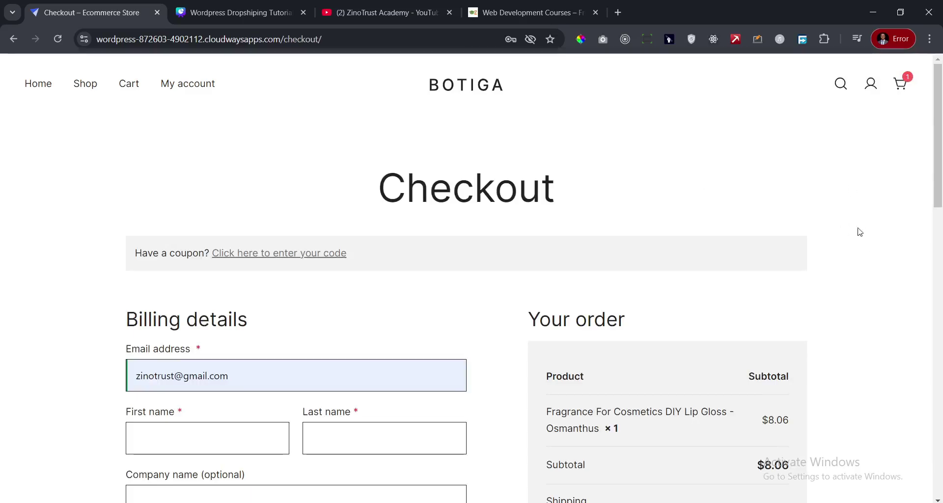
Review the checkout billing details and choose Credit / Debit Card as the payment method.
scroll(830, 226, down, 3)
scroll(830, 225, down, 2)
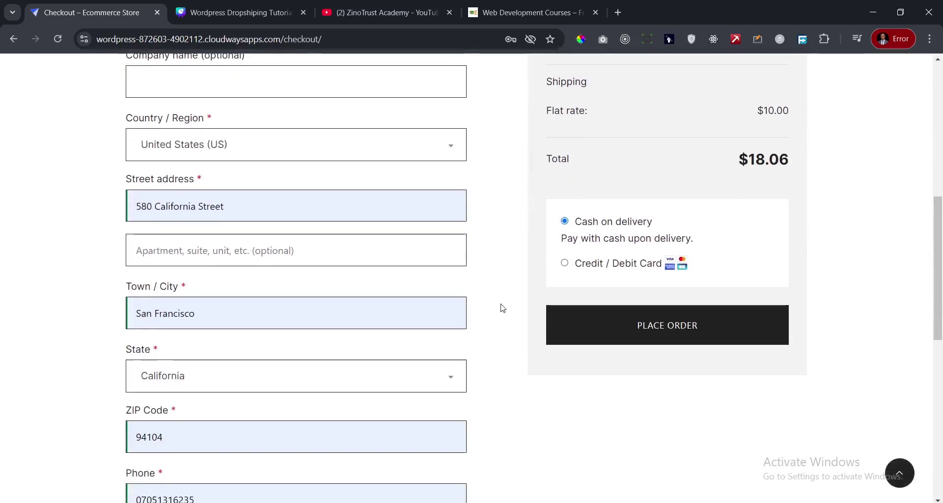
scroll(491, 309, up, 6)
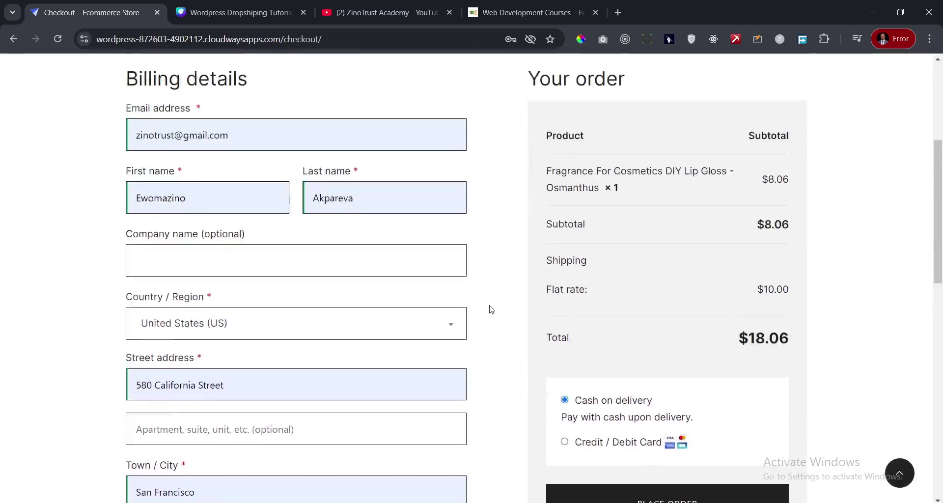
scroll(493, 308, down, 4)
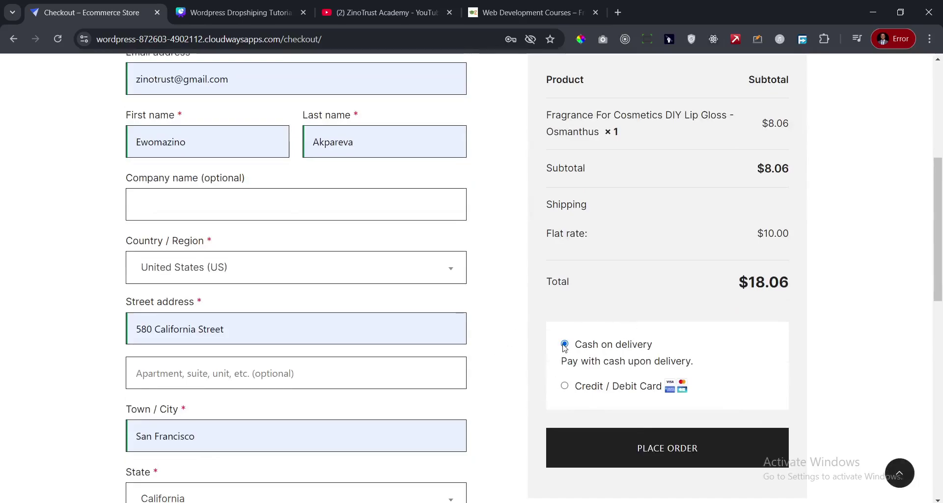
click(565, 386)
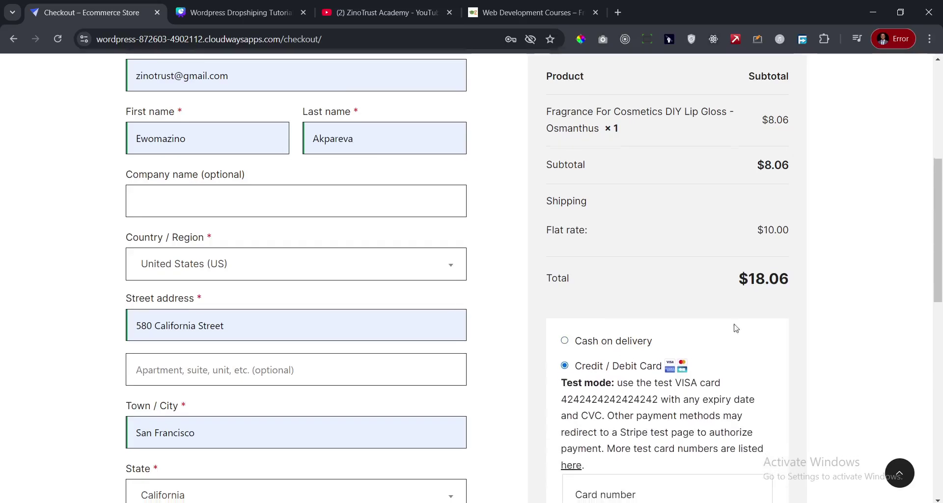
scroll(730, 326, down, 5)
click(629, 282)
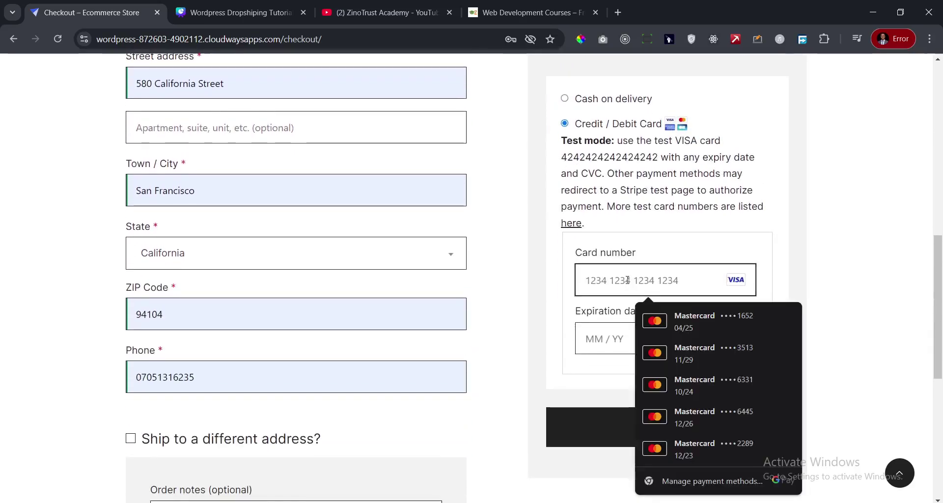
text(4242 42)
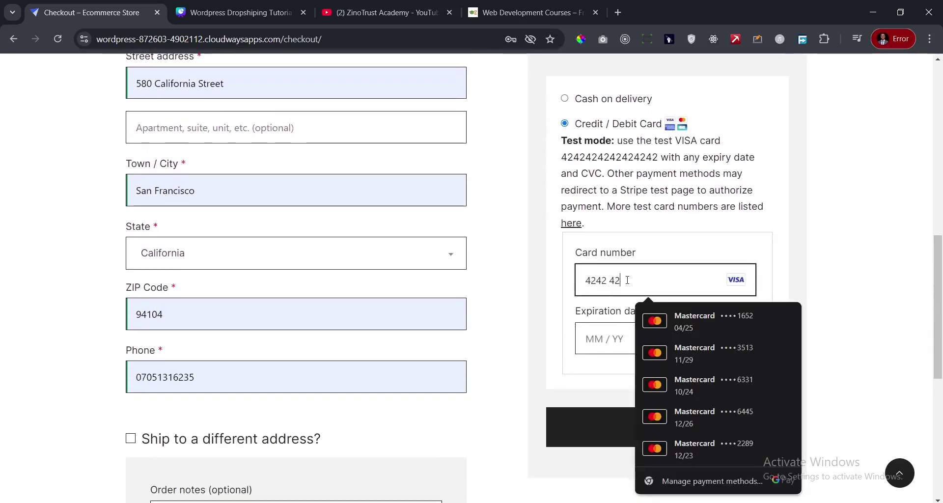
text(42 4242 4242)
click(591, 334)
text(0442424)
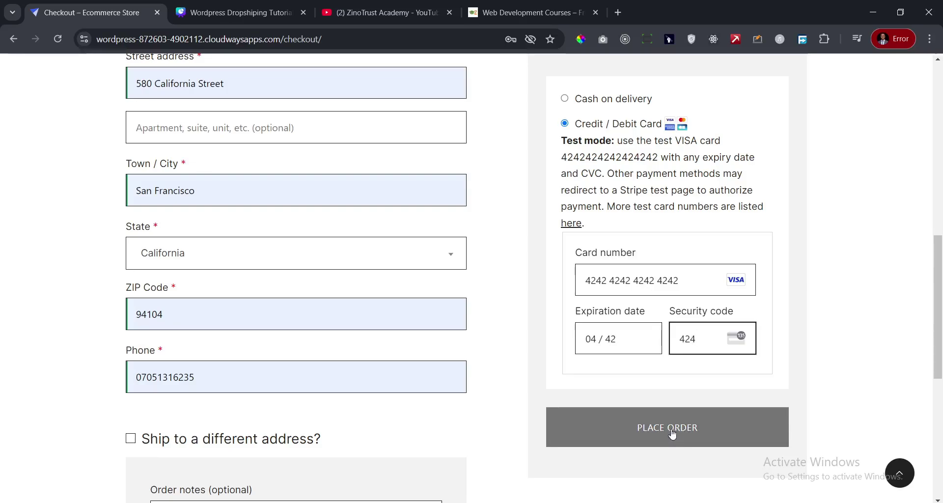
click(672, 433)
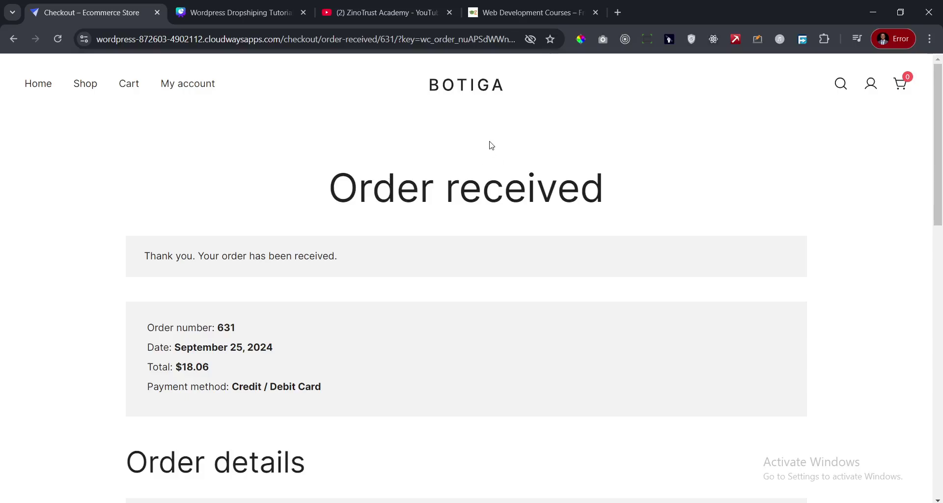
click(516, 17)
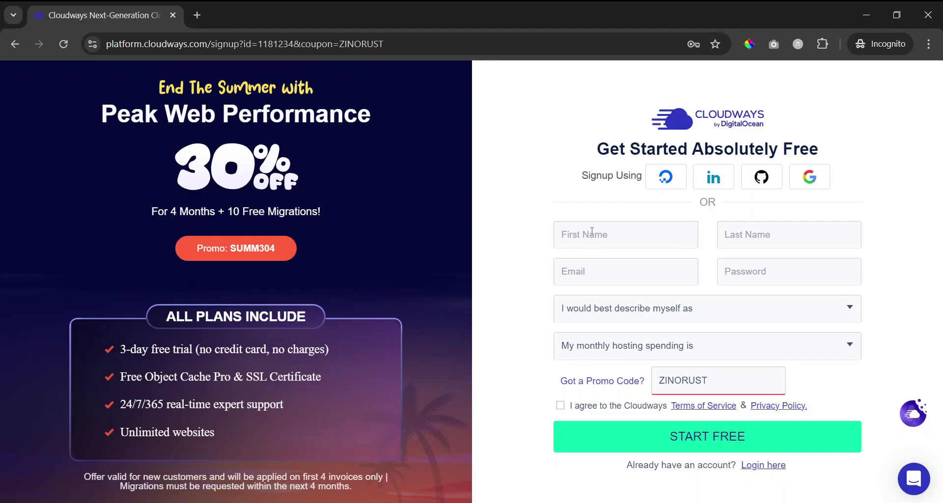
Fill in the signup first name, last name, e-mail address and pasted account password.
click(592, 231)
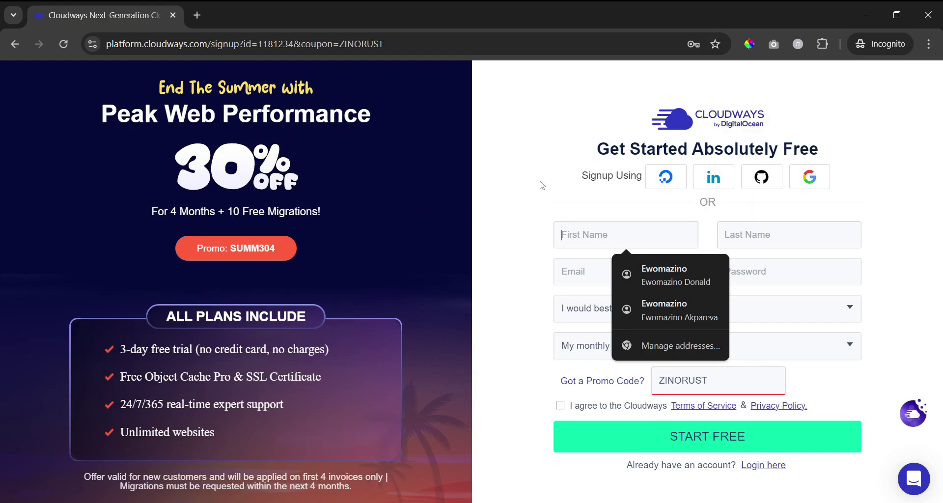
text(O)
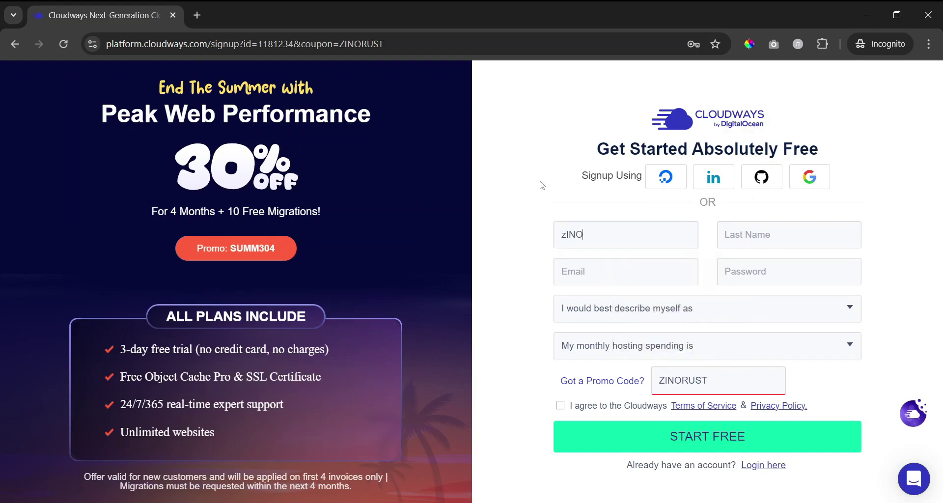
key(BackSpace)
key(BackSpace)
key(BackSpace)
key(BackSpace)
text(Zi)
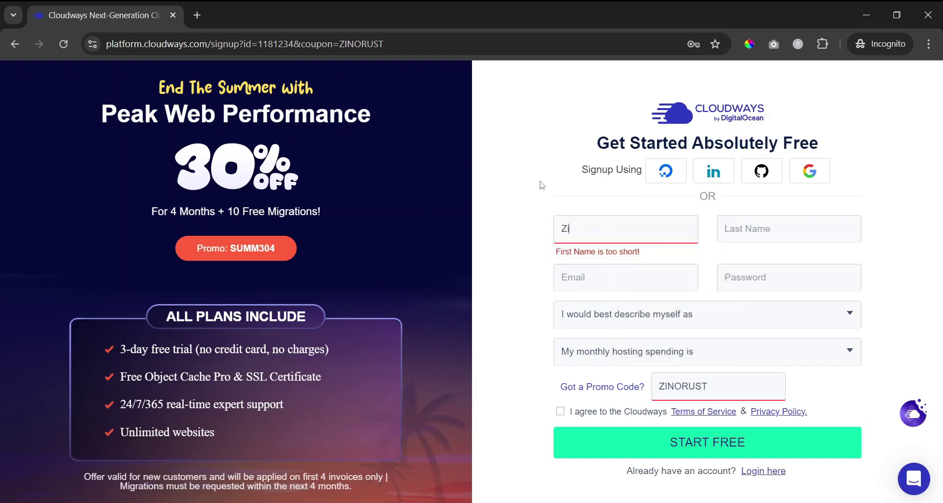
text(no)
click(747, 227)
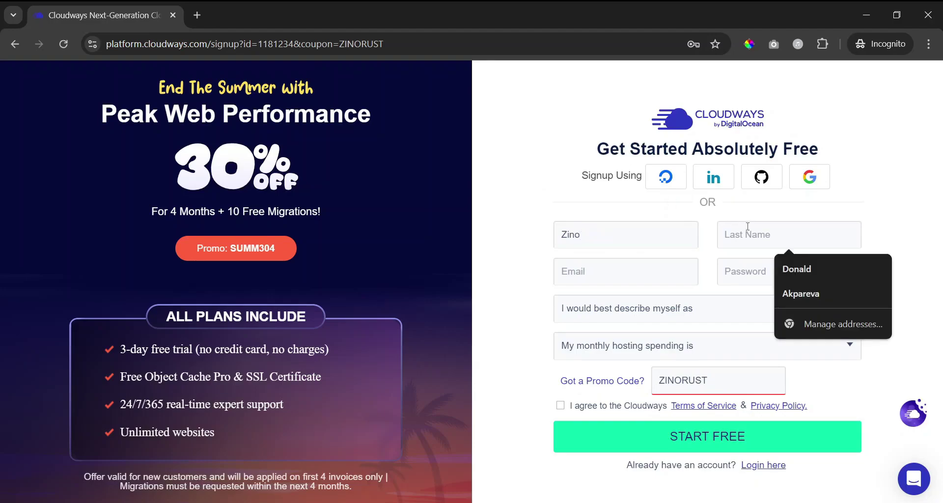
text(Akpareva)
click(655, 273)
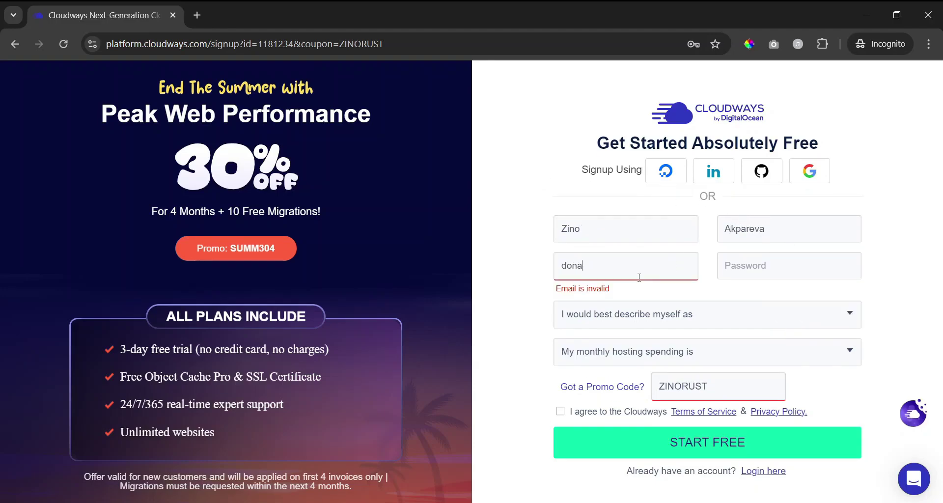
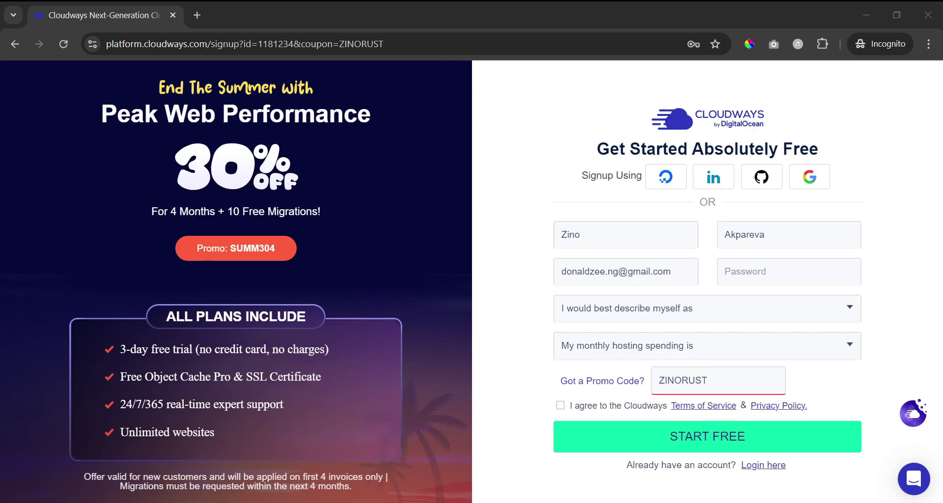
click(771, 270)
key(ctrl+v)
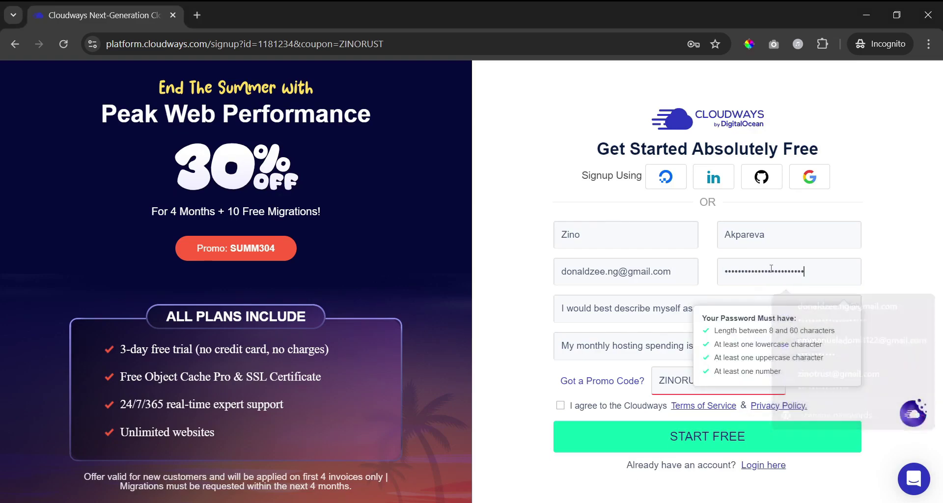
click(872, 270)
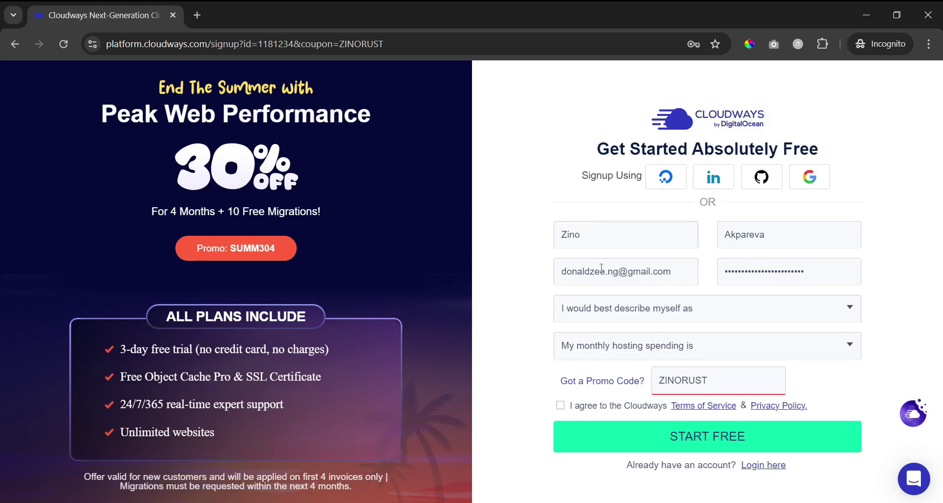
Set business type to Digital Agency, monthly spending to $0 - $50 (USD), and fix the promo code to ZINOTRUST.
click(716, 317)
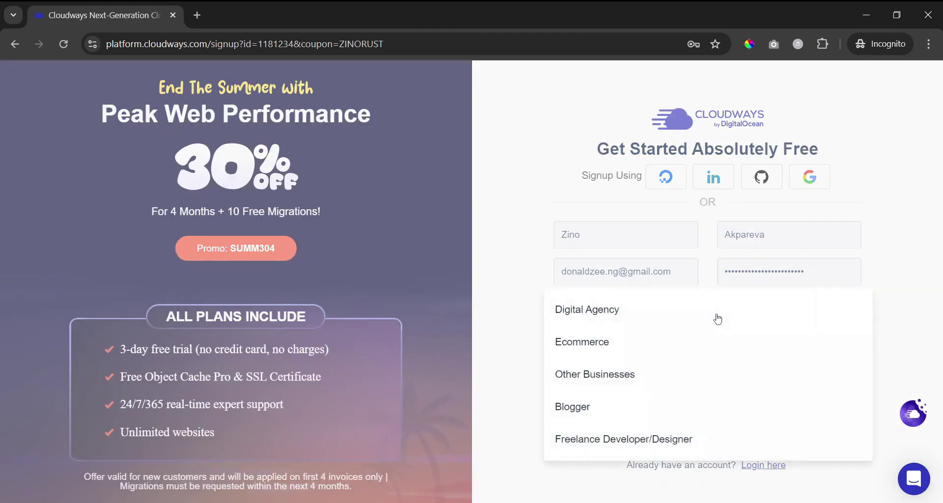
click(582, 313)
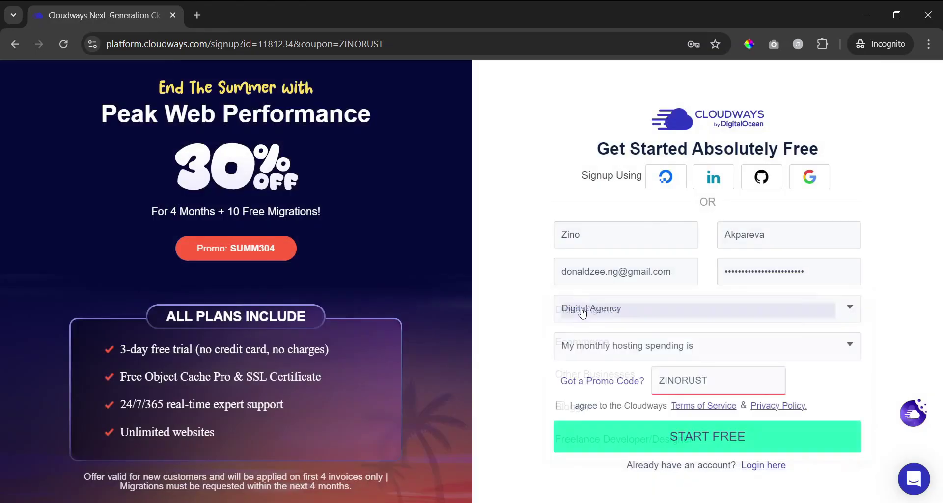
click(658, 352)
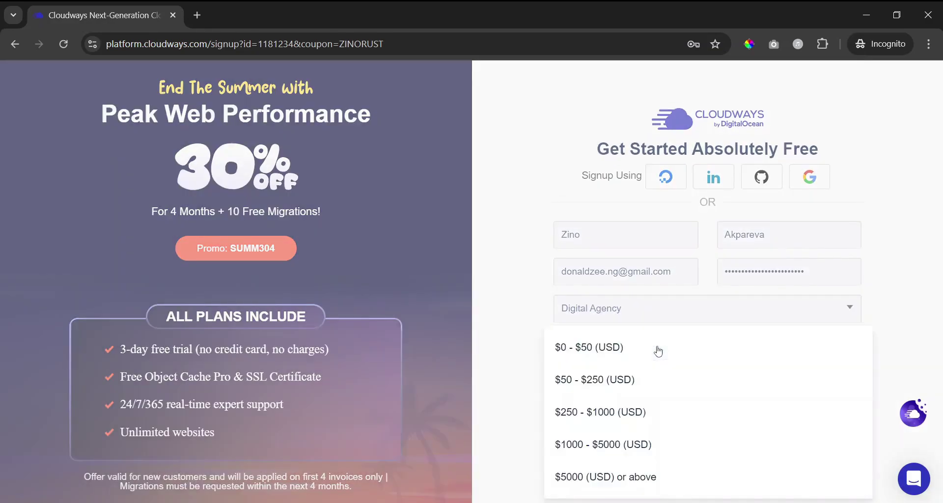
click(582, 352)
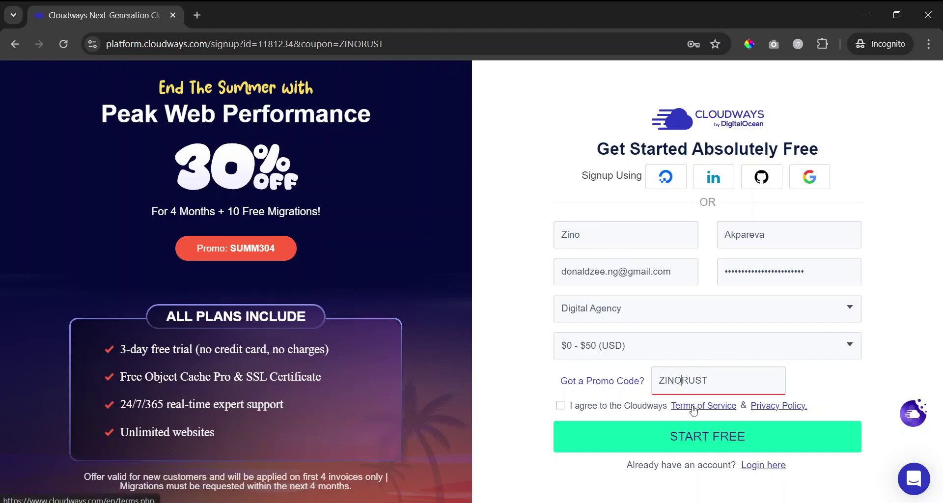
text(T)
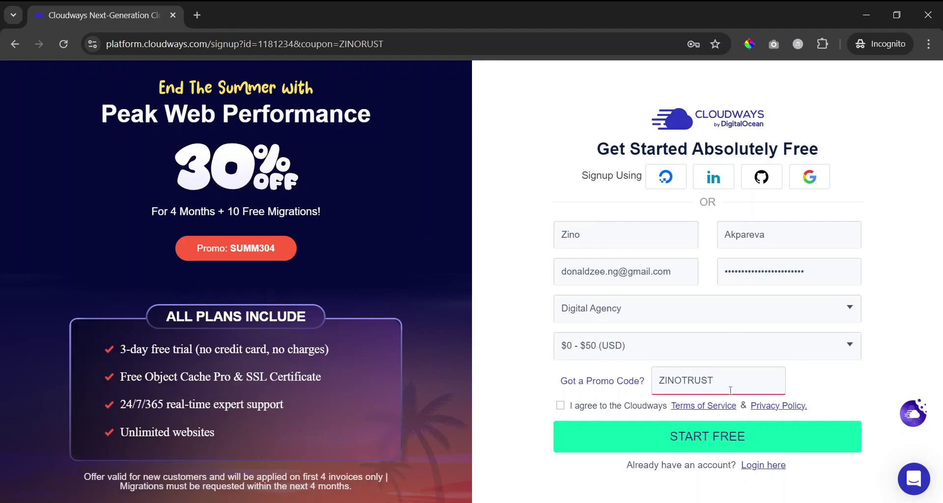
Accept the terms of service and privacy policy, then log in to the Cloudways welcome dashboard.
click(561, 405)
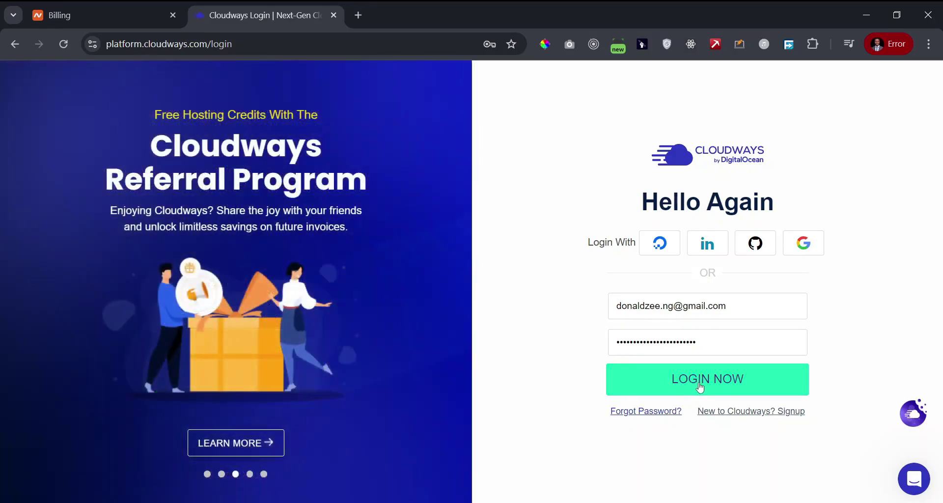
click(700, 382)
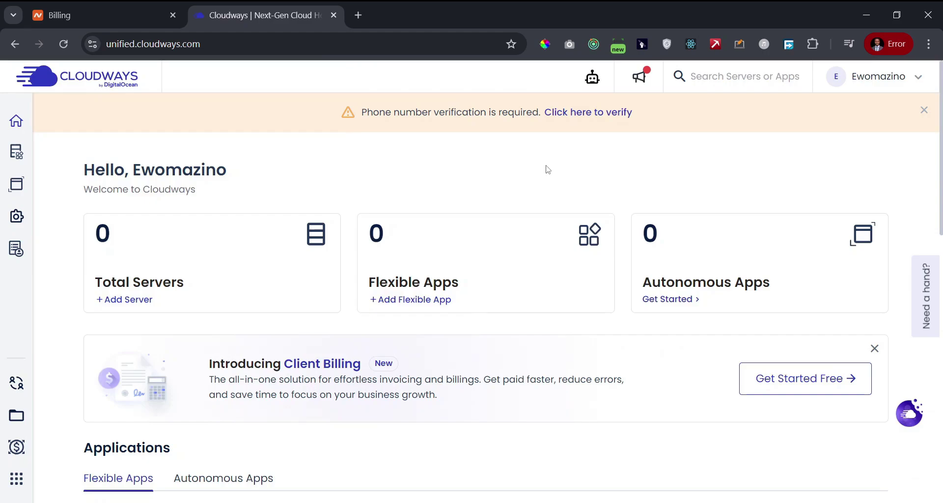
Go to My Account's Payment & Address settings from the account menu.
click(918, 78)
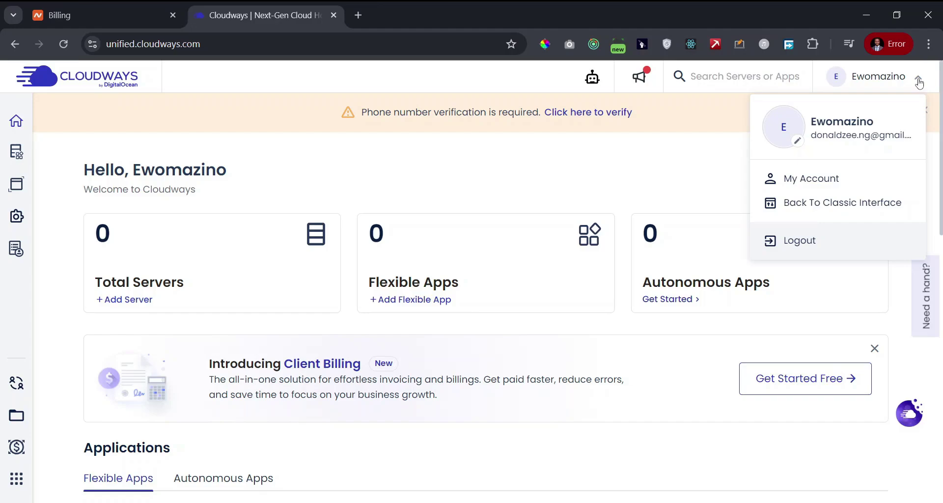
click(814, 180)
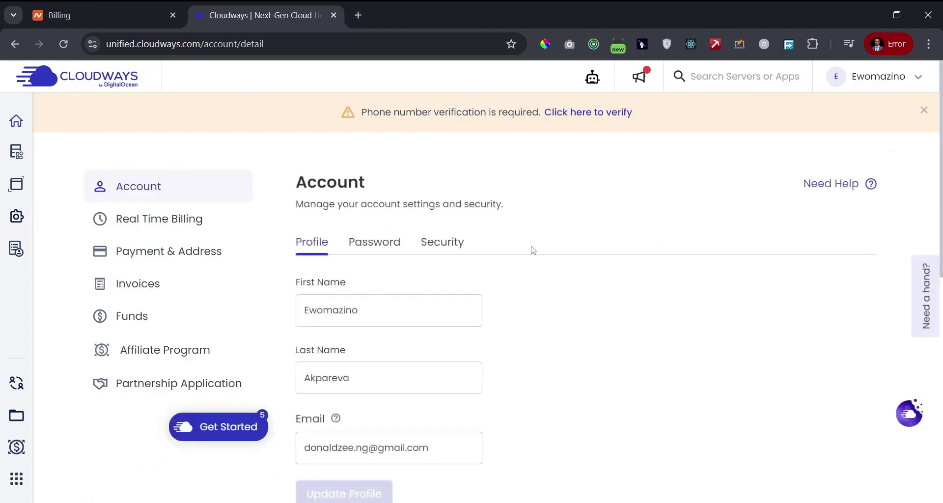
click(158, 257)
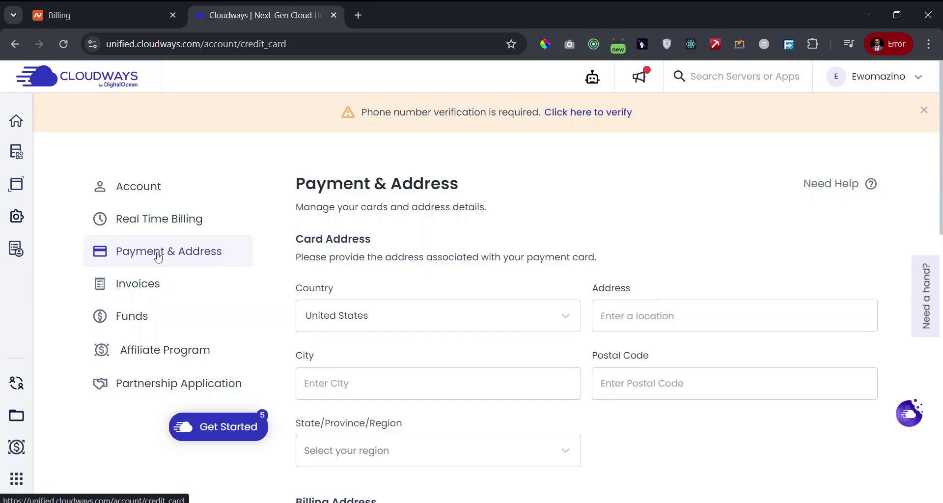
scroll(694, 223, down, 1)
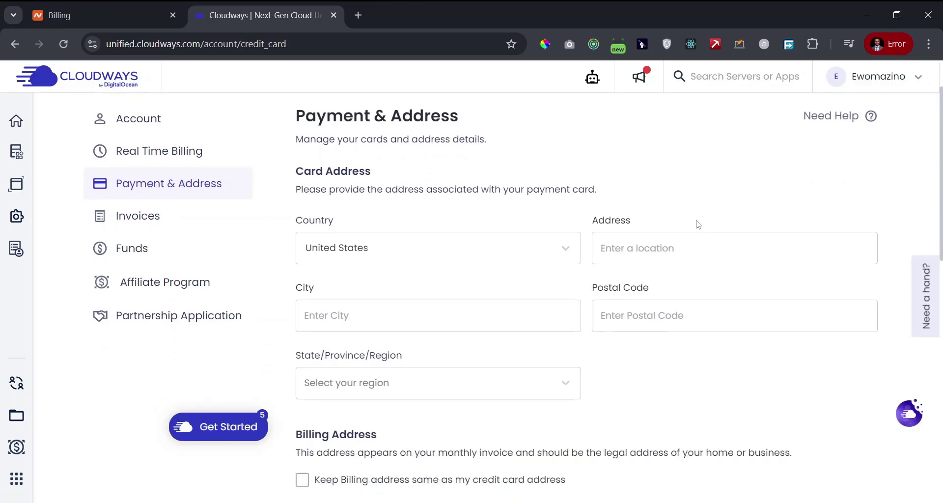
Autofill the card address from a saved address and keep the billing address the same.
click(681, 247)
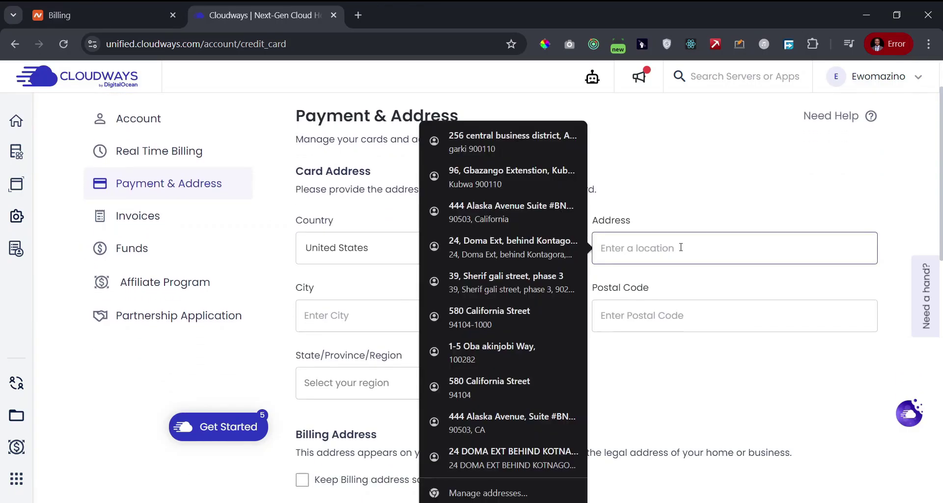
click(711, 206)
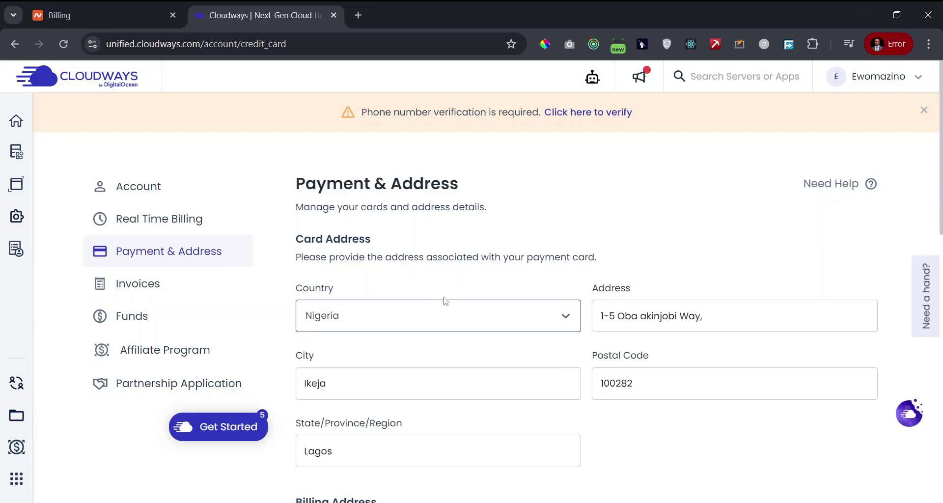
scroll(883, 257, down, 6)
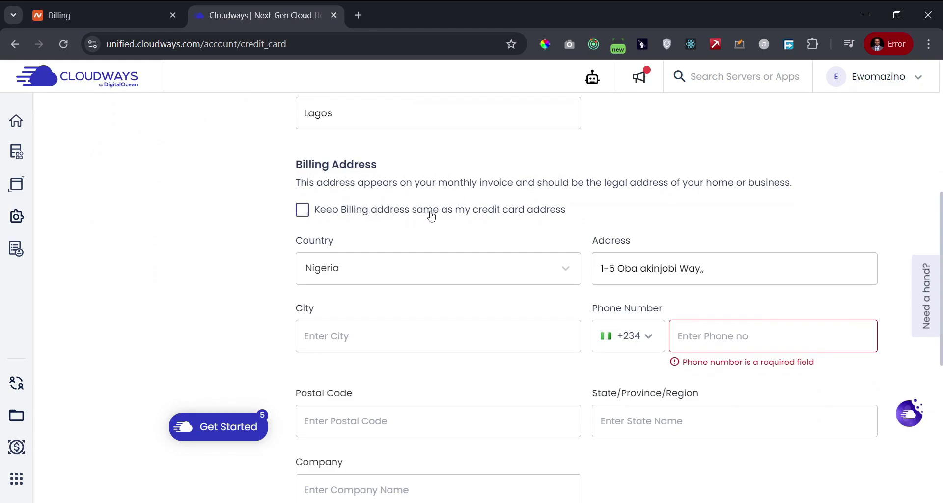
click(308, 212)
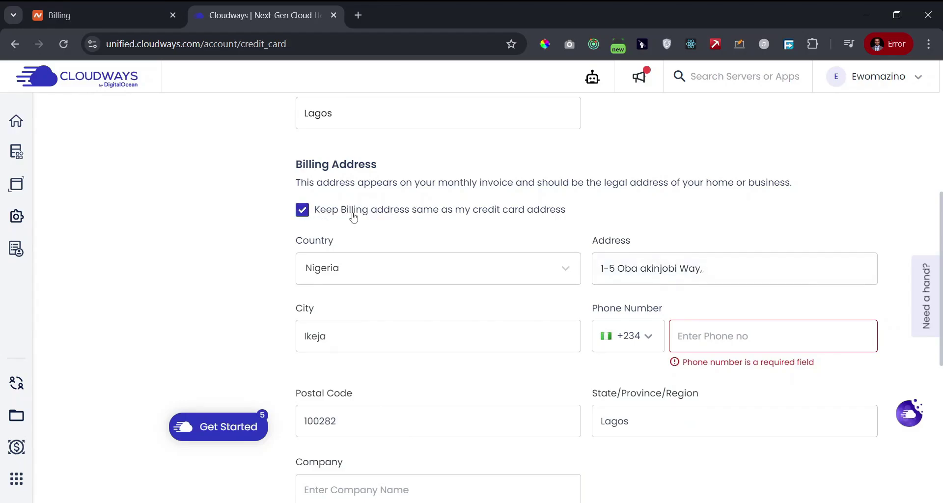
scroll(802, 203, down, 1)
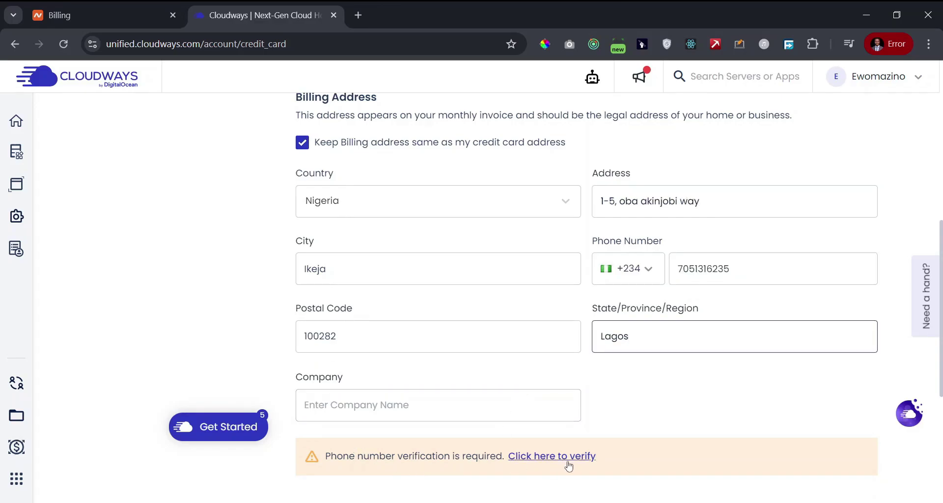
Enter the six-digit verification code sent to the phone and submit it to verify the number.
click(565, 462)
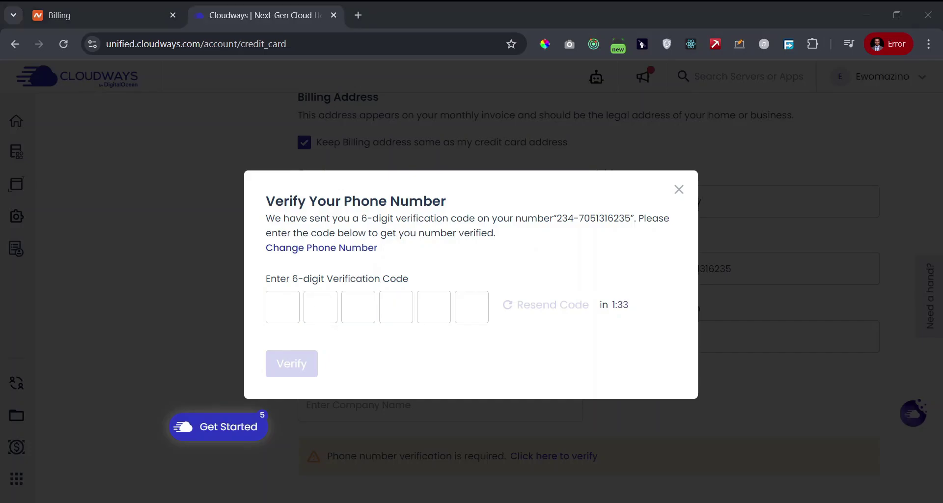
click(283, 307)
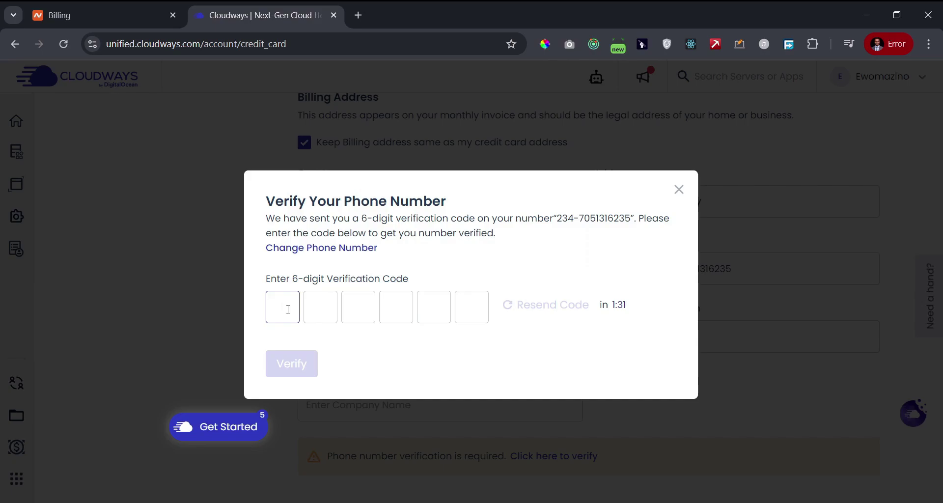
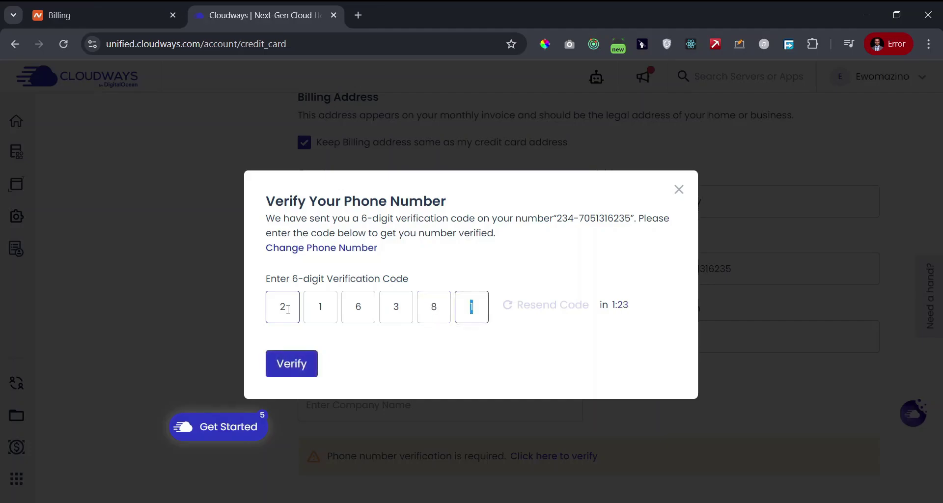
click(293, 369)
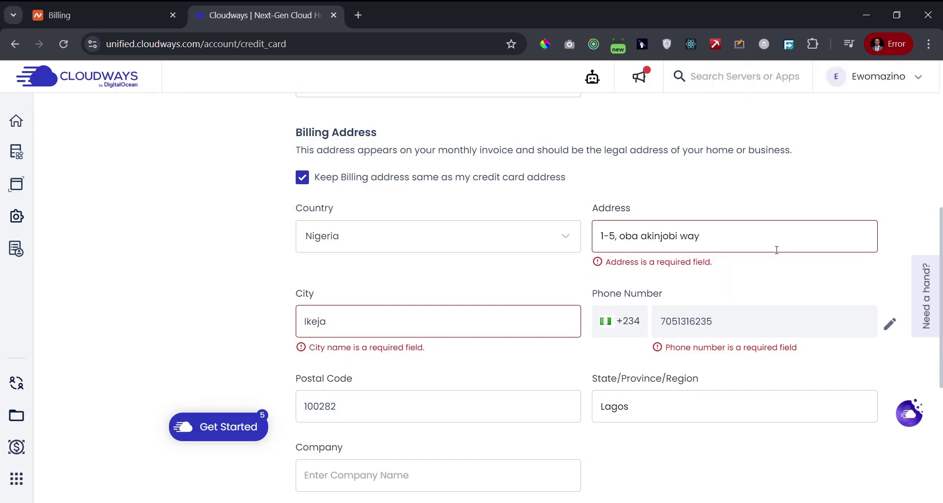
Fill the billing Company field with ZinoTrust from autofill.
scroll(835, 243, down, 3)
scroll(834, 246, up, 2)
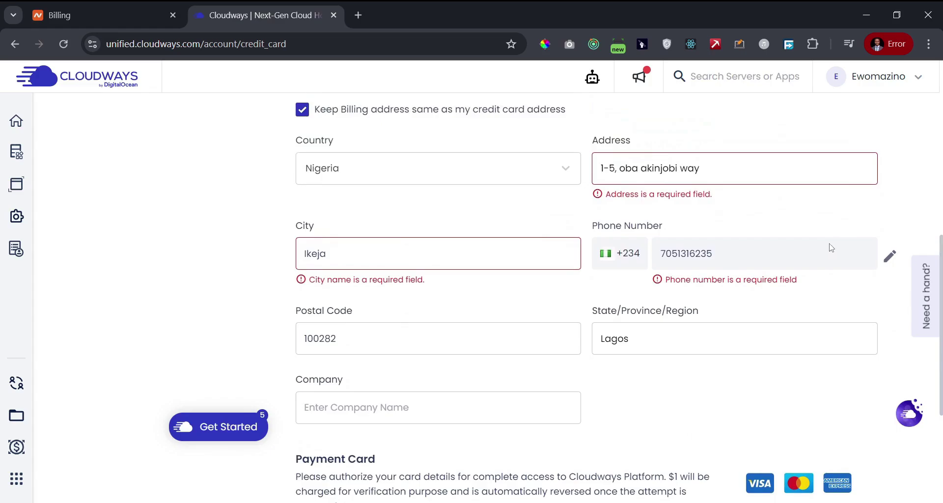
scroll(718, 216, up, 1)
scroll(732, 217, up, 1)
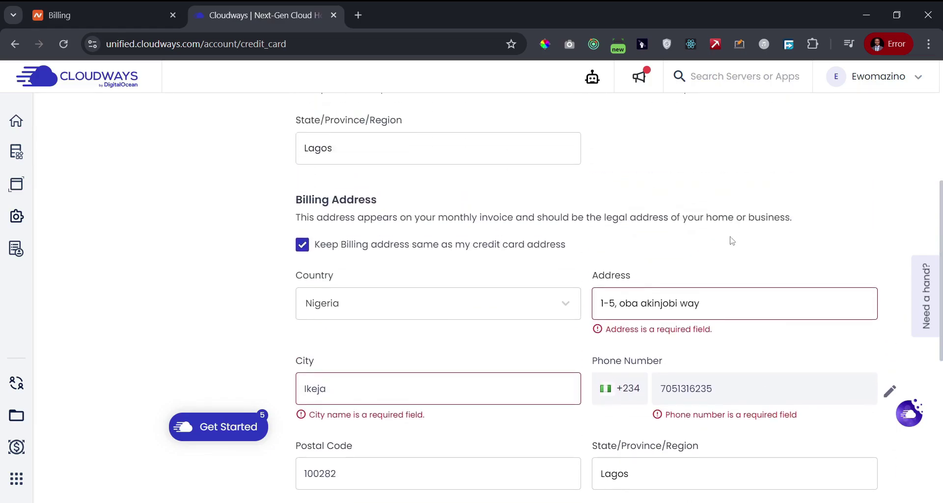
scroll(771, 241, down, 2)
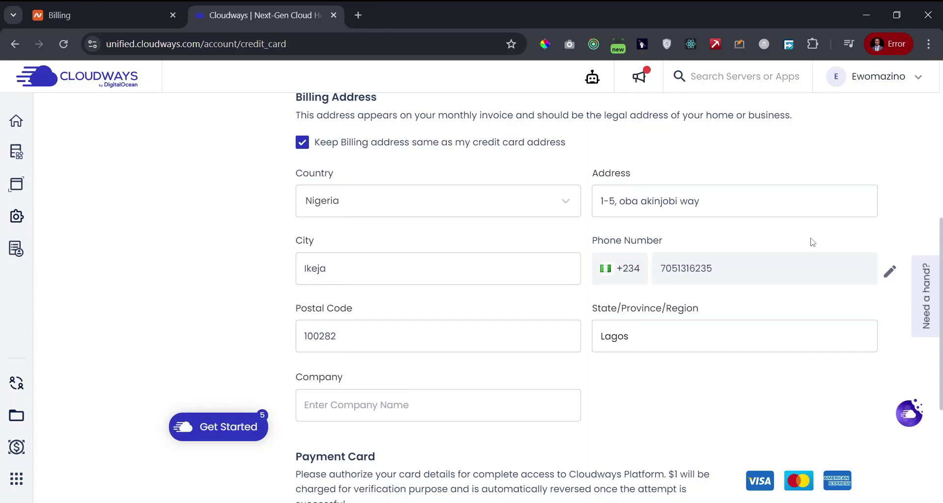
scroll(393, 332, down, 3)
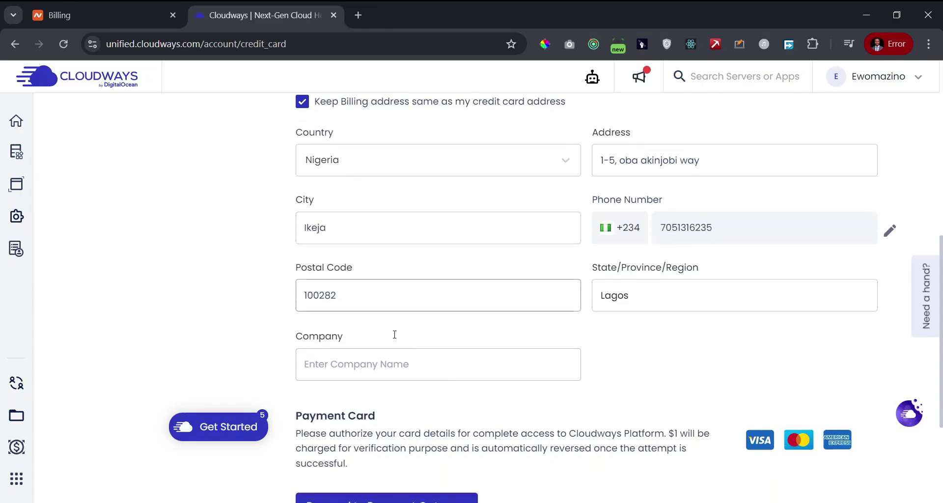
click(371, 286)
click(421, 304)
Proceed to the payment gateway to enter the payment card.
scroll(673, 288, up, 1)
scroll(660, 339, down, 2)
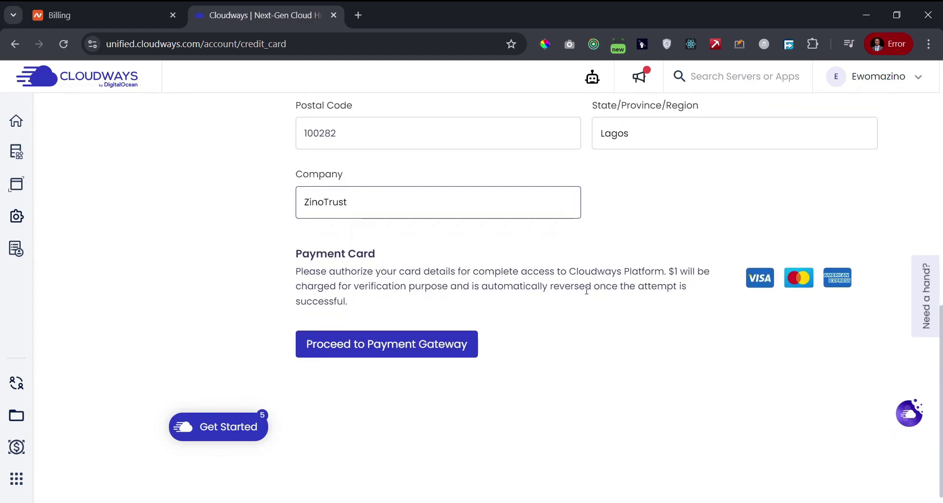
click(385, 353)
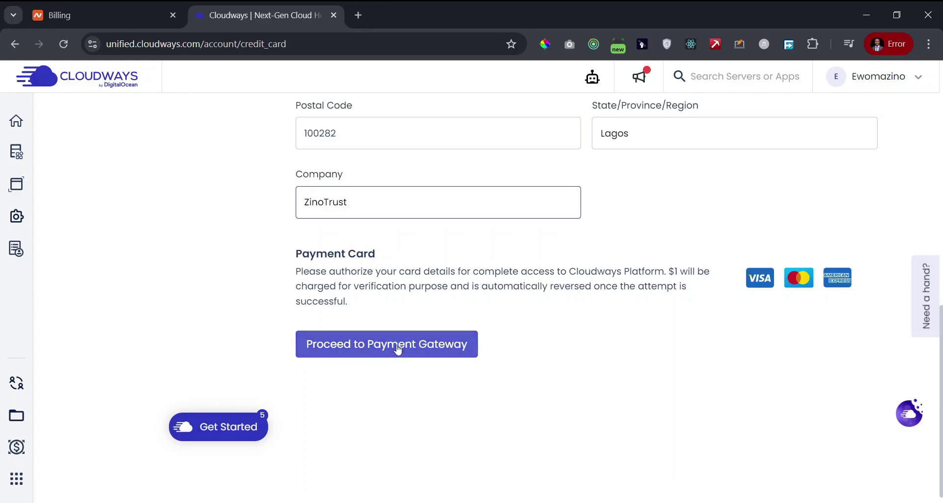
click(398, 346)
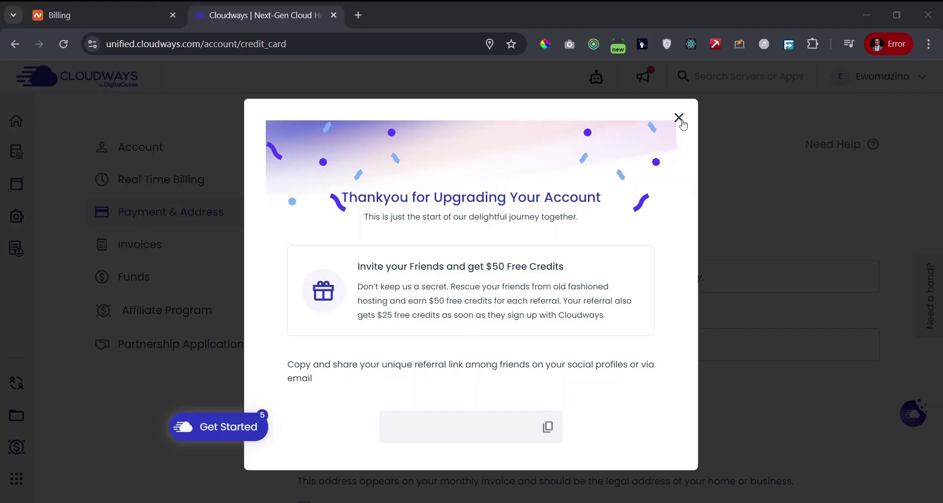
Close the 'Thankyou for Upgrading' dialog and return to the Home dashboard.
click(679, 119)
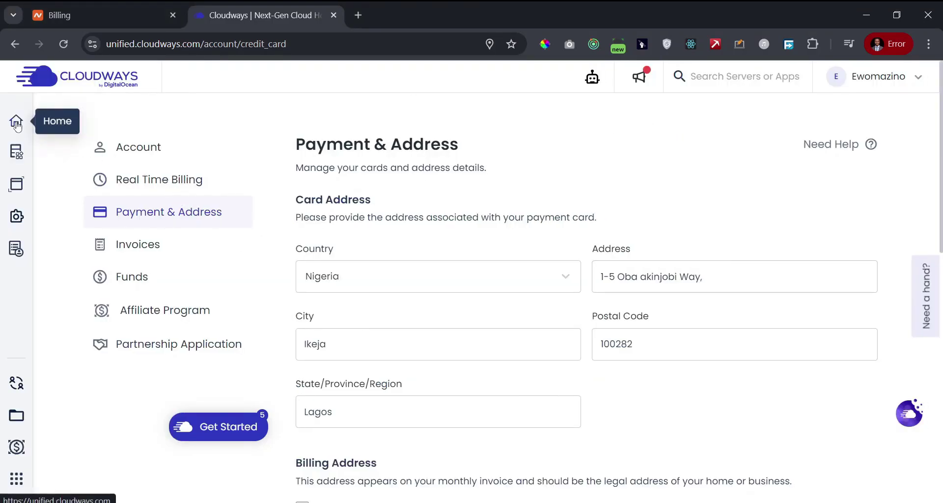
click(17, 124)
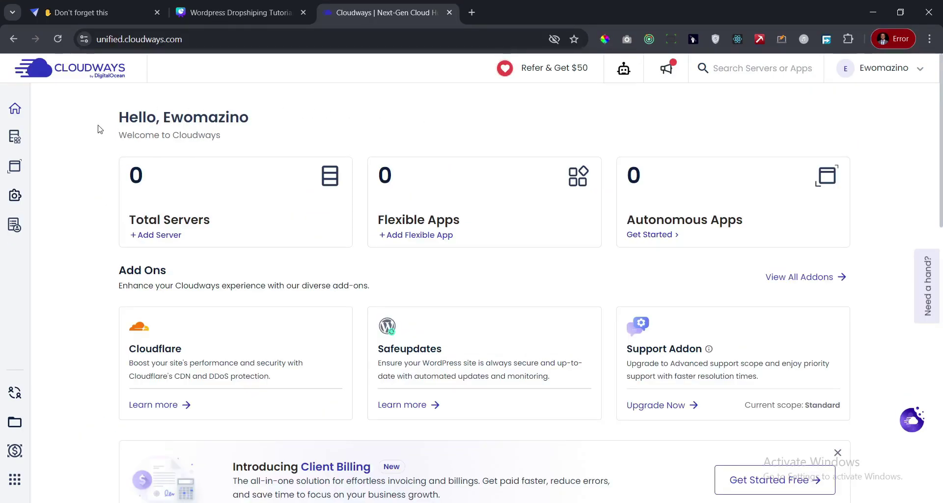
Start a new server with WordPress Version 6.2.2 and name the application Dropshipping.
click(164, 236)
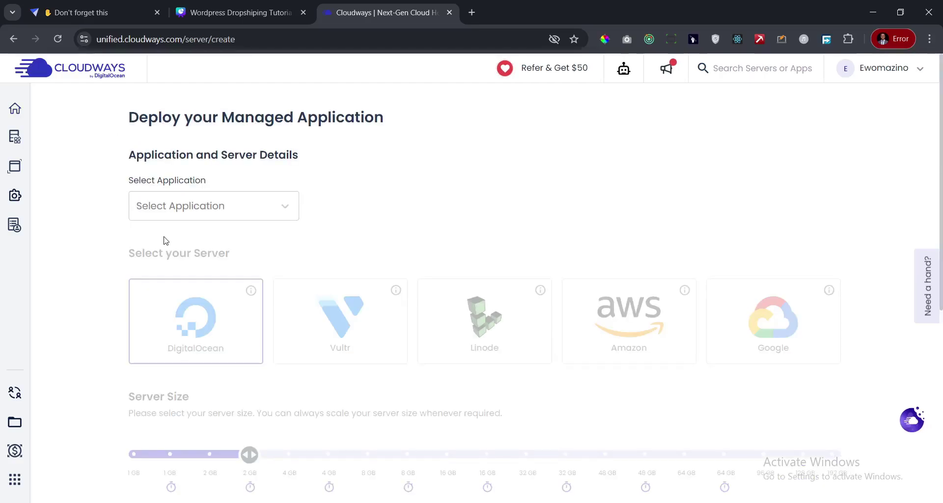
click(267, 211)
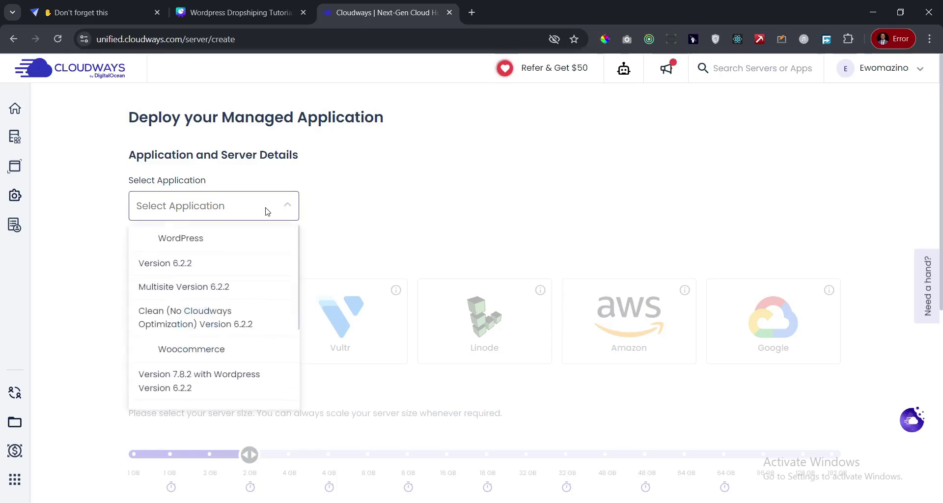
click(174, 239)
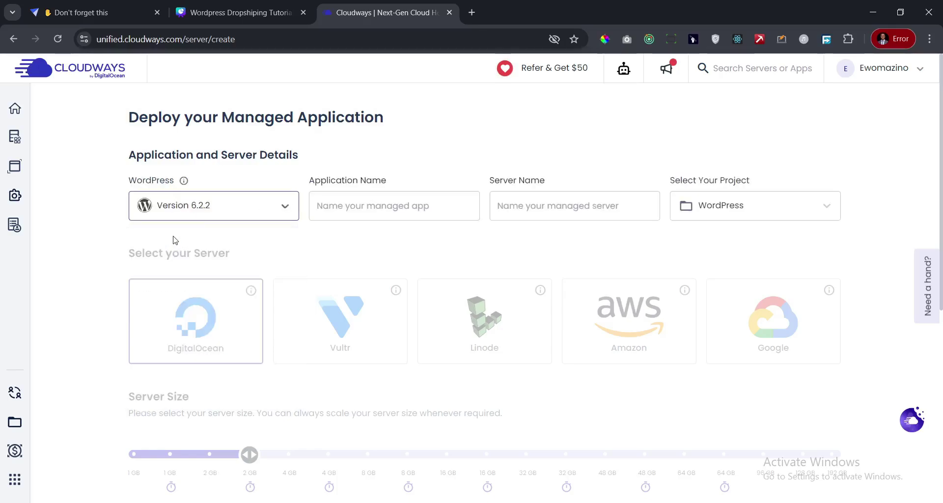
click(351, 202)
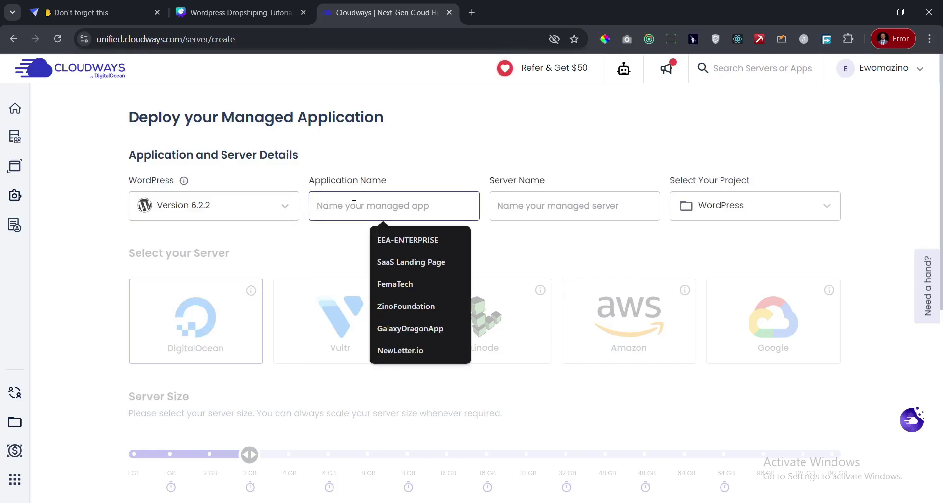
text(Dropshipping)
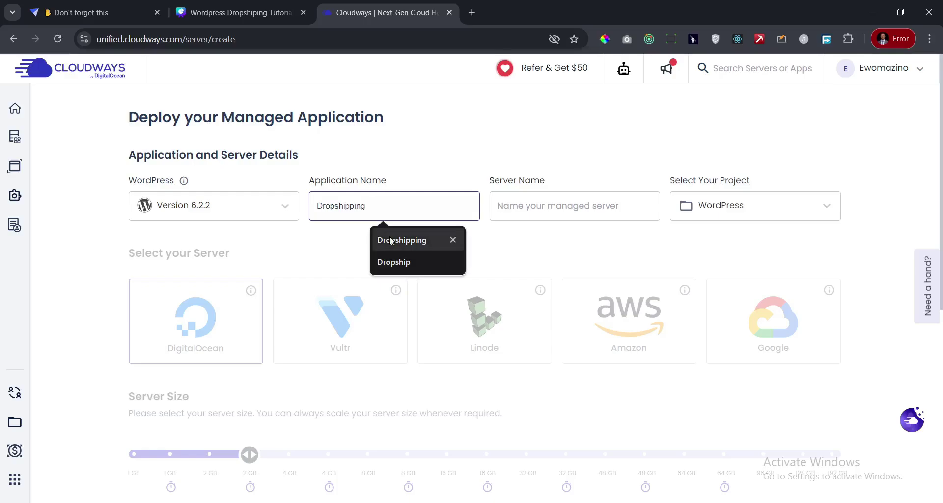
click(394, 241)
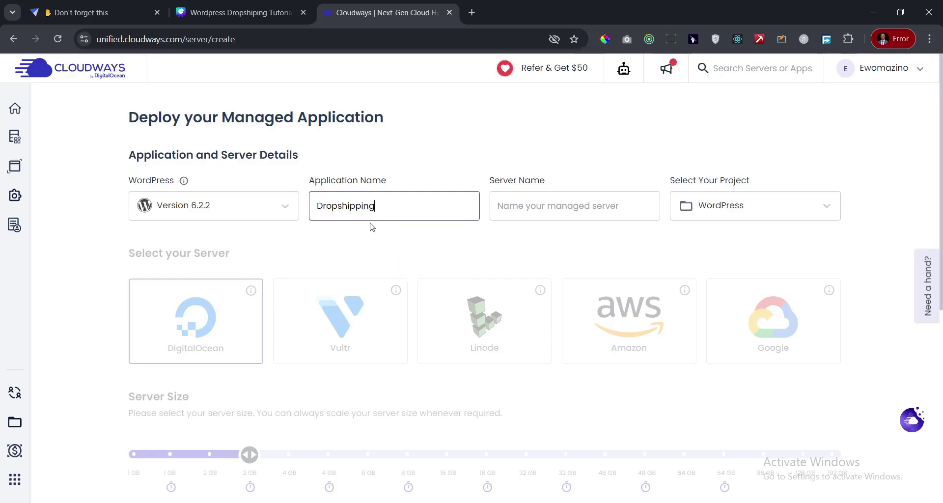
Name the server WordPress Server, keep project WordPress and DigitalOcean as provider.
click(497, 206)
click(590, 239)
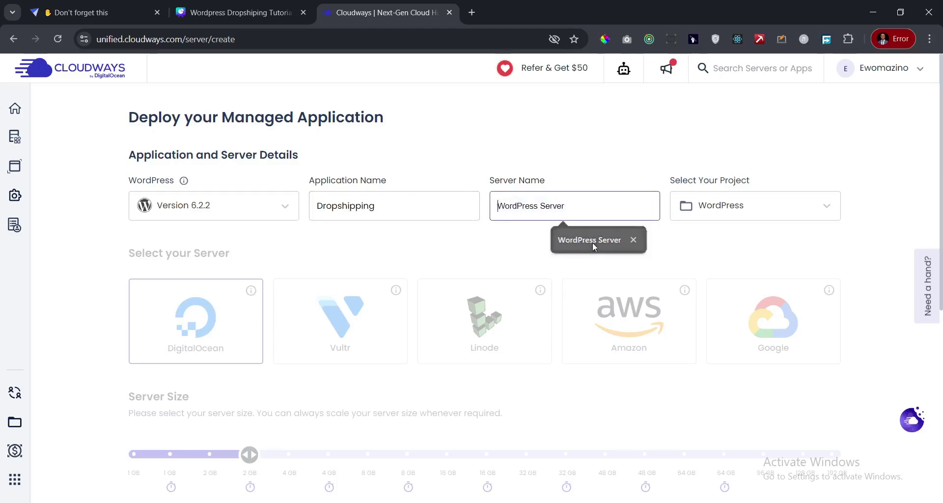
click(724, 210)
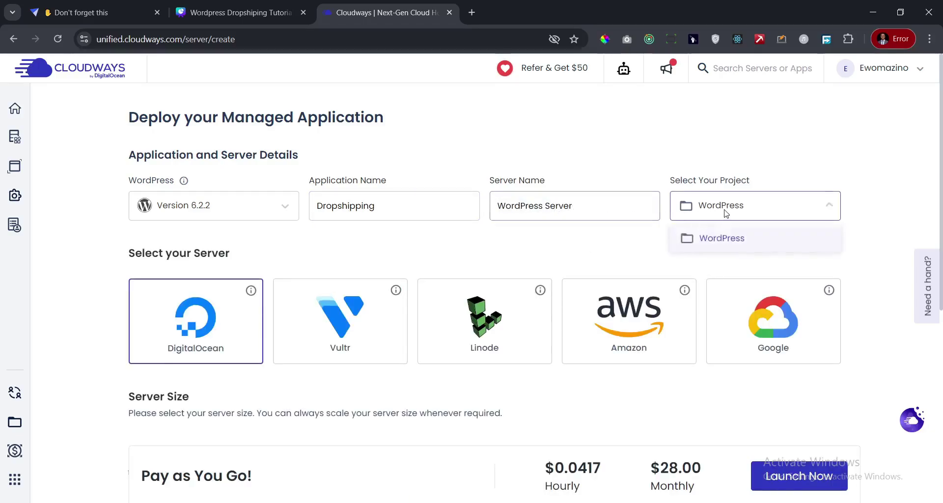
click(725, 237)
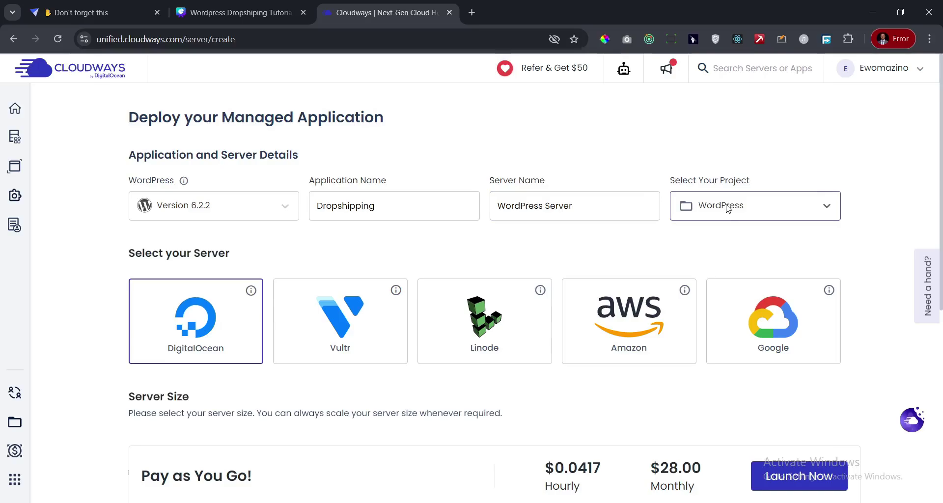
click(194, 324)
Set the DigitalOcean server size slider to 1 GB at $14.00 a month.
scroll(84, 263, down, 3)
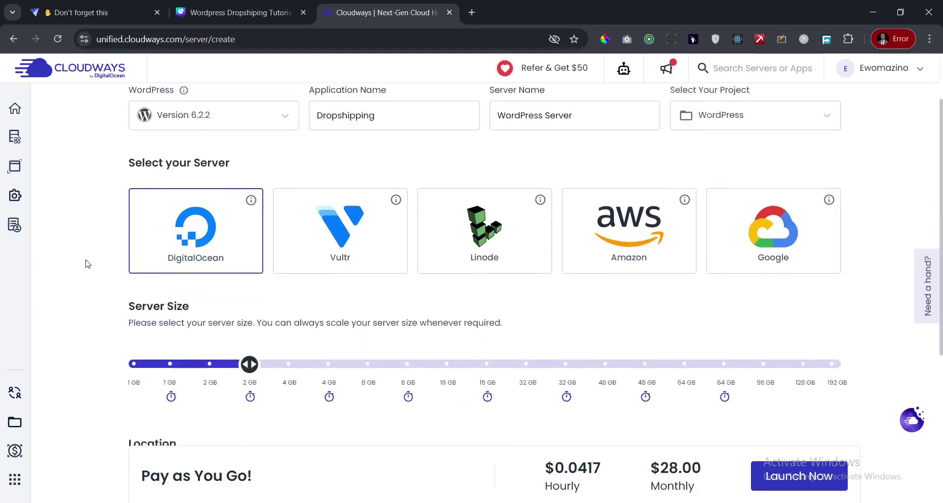
mouse_move(170, 271)
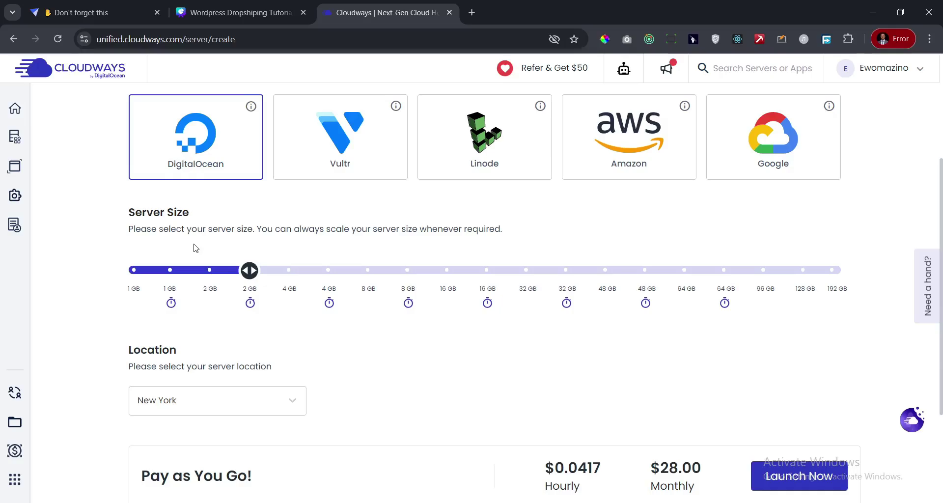
click(170, 271)
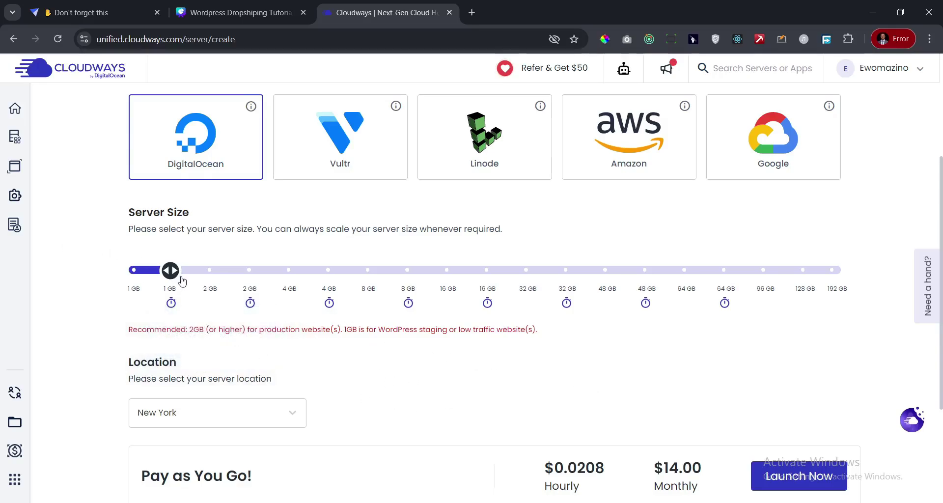
mouse_move(251, 274)
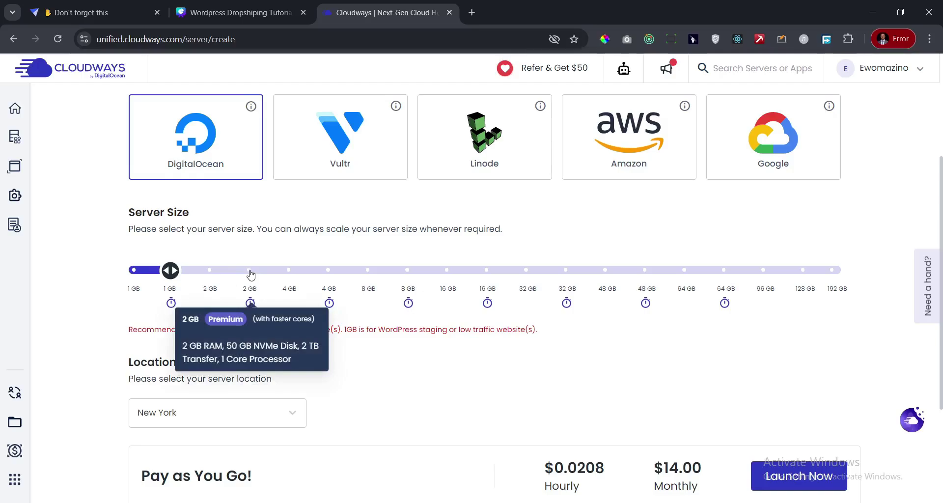
click(251, 274)
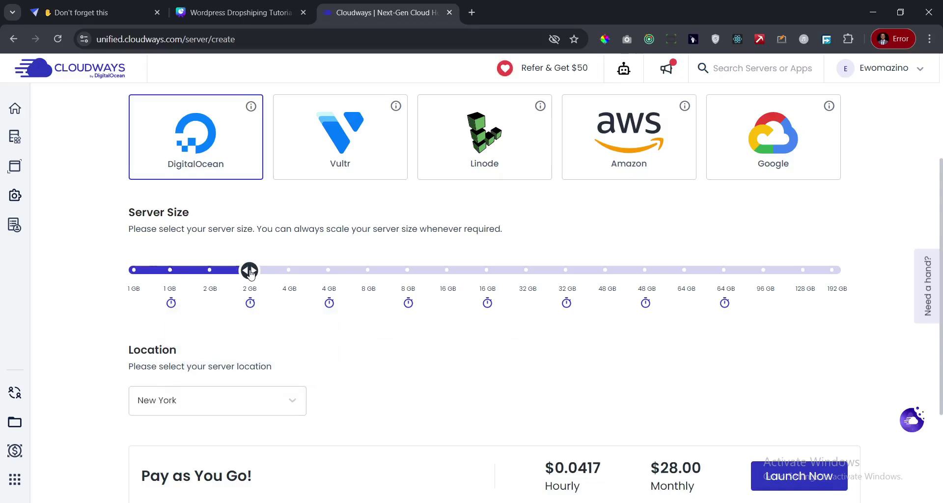
click(170, 271)
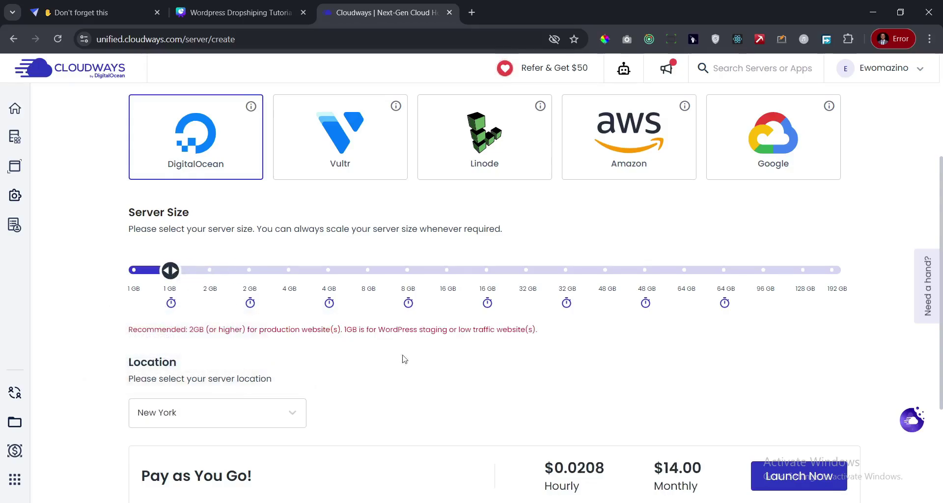
scroll(522, 307, down, 3)
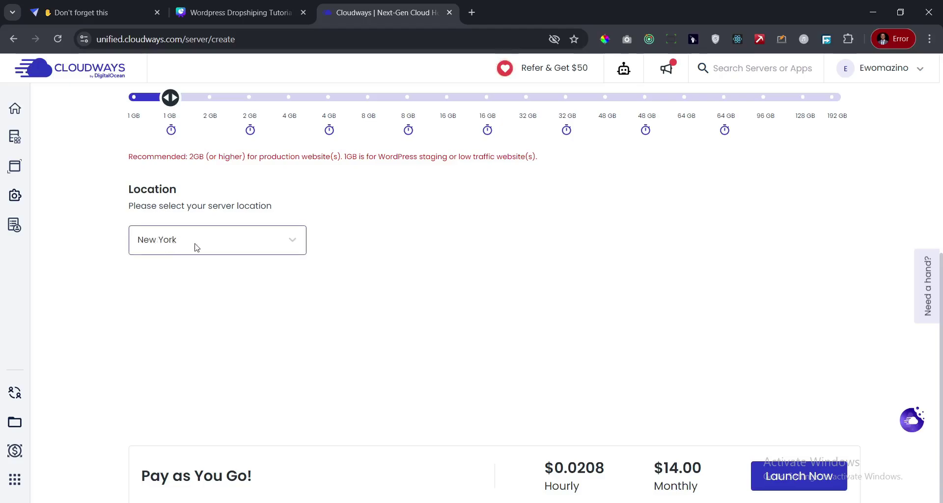
Choose Frankfurt as the server location and launch the server.
click(295, 241)
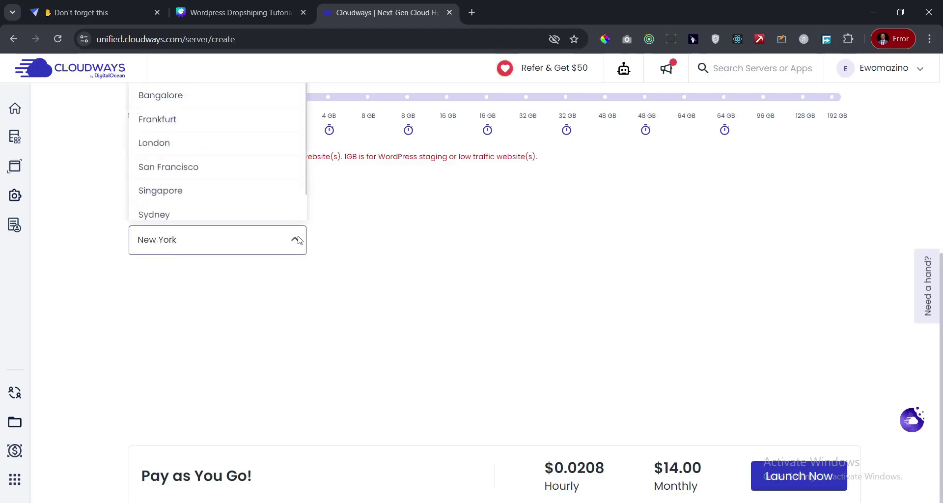
scroll(309, 253, up, 2)
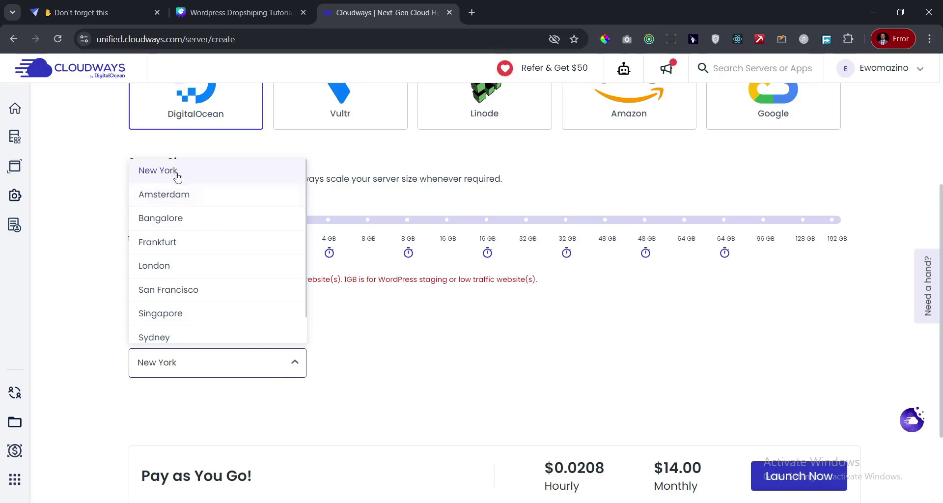
click(168, 243)
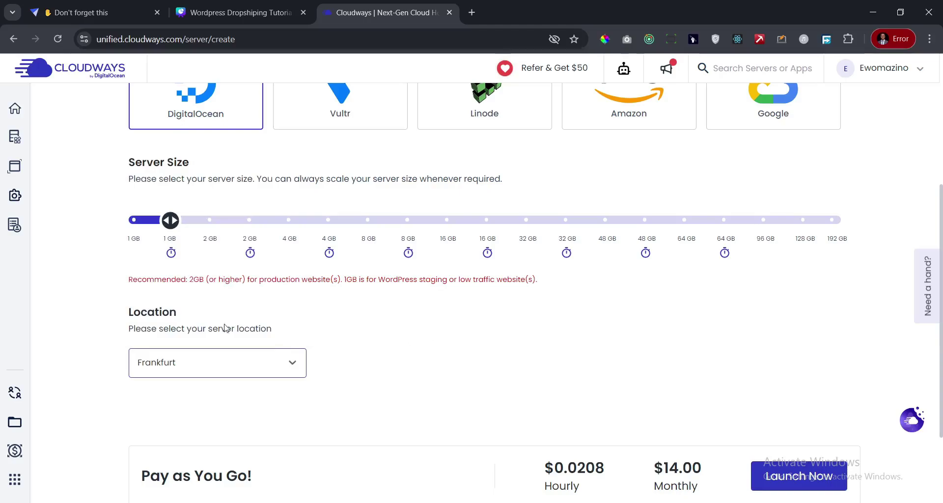
scroll(509, 341, down, 1)
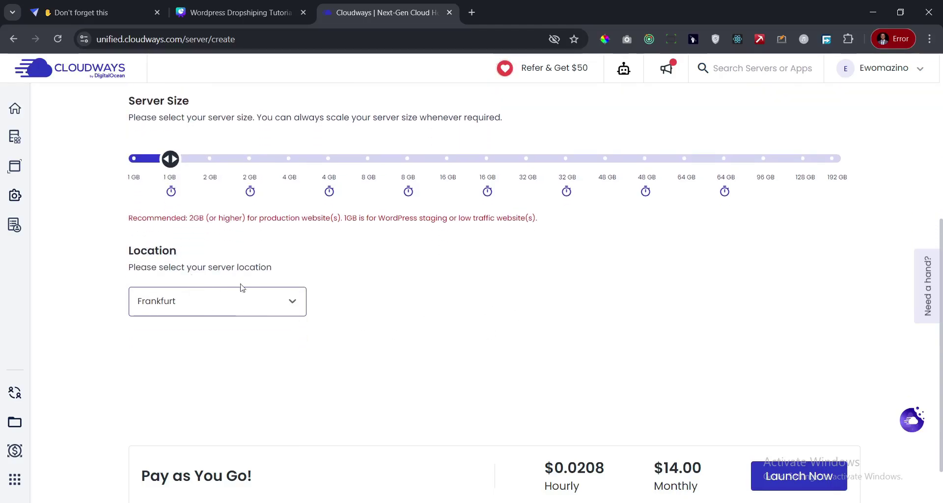
scroll(552, 284, down, 1)
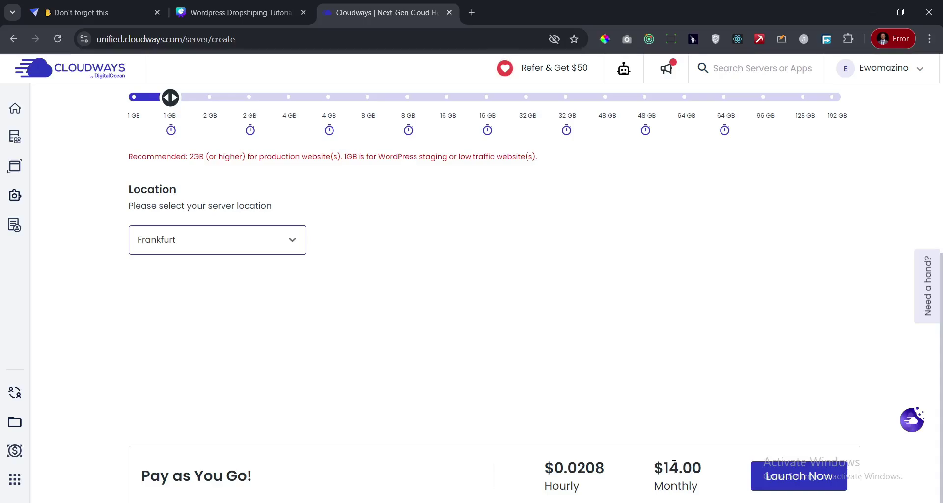
click(759, 475)
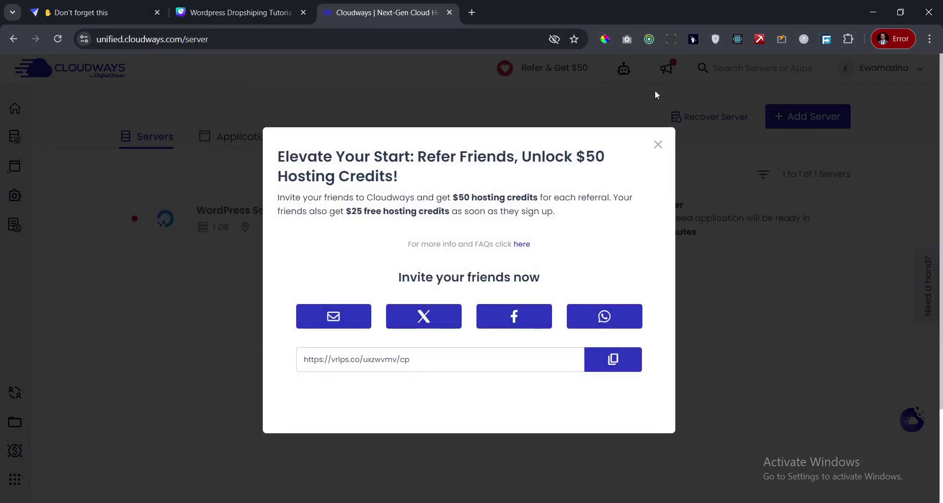
Dismiss the referral offer and open the Dropshipping application from the Applications list.
click(659, 146)
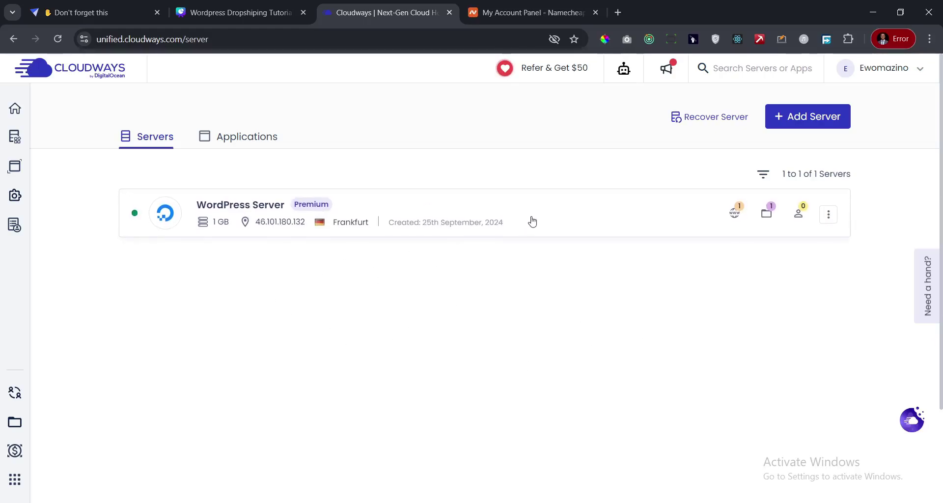
click(251, 143)
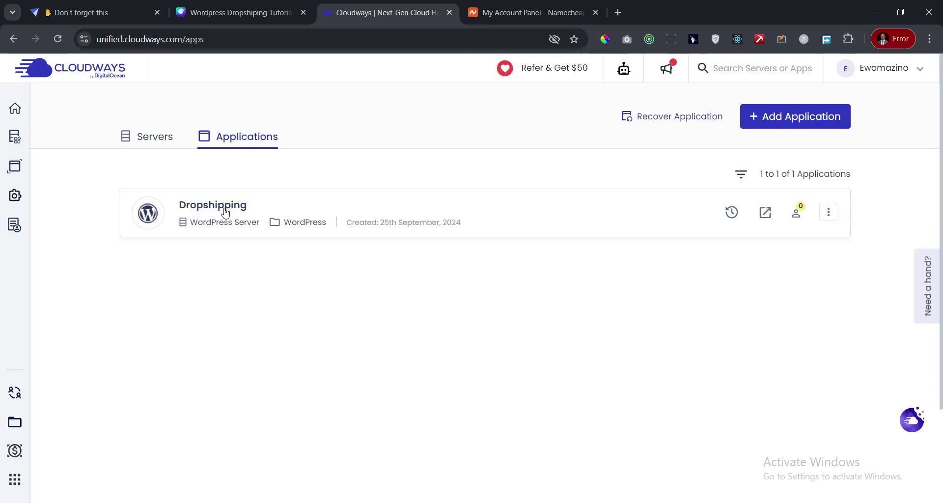
click(504, 215)
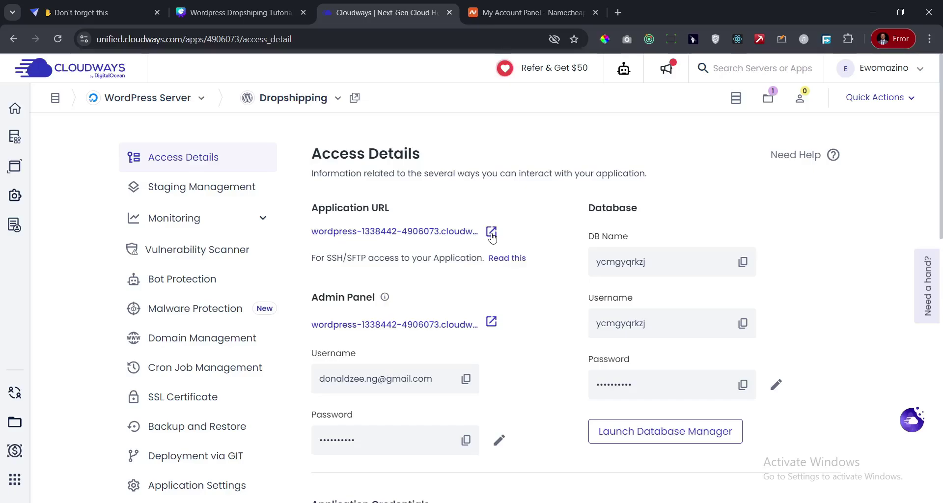
Open the Dropshipping app's live WordPress site in a new tab and scroll through it.
click(491, 232)
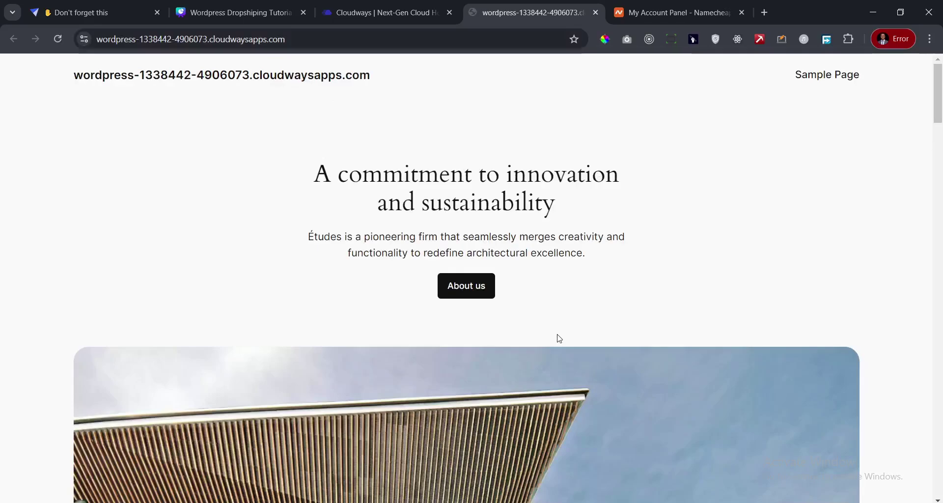
scroll(471, 279, down, 10)
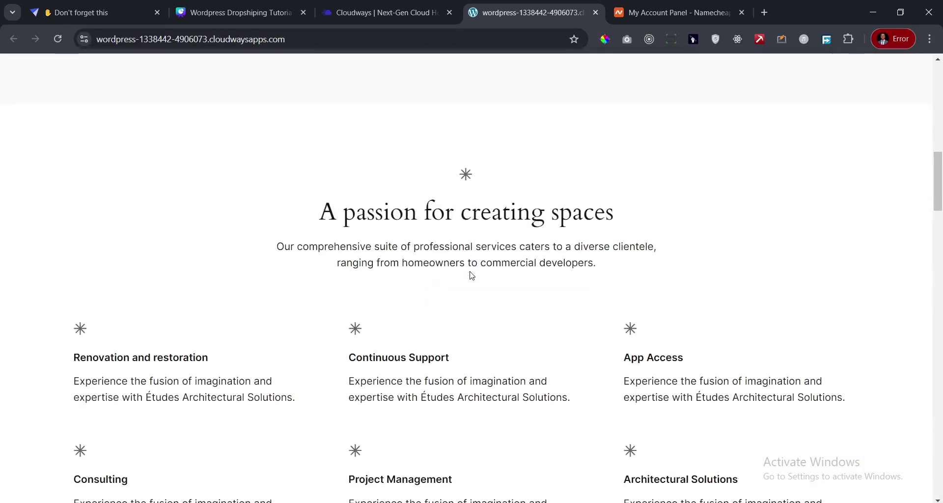
scroll(471, 276, down, 12)
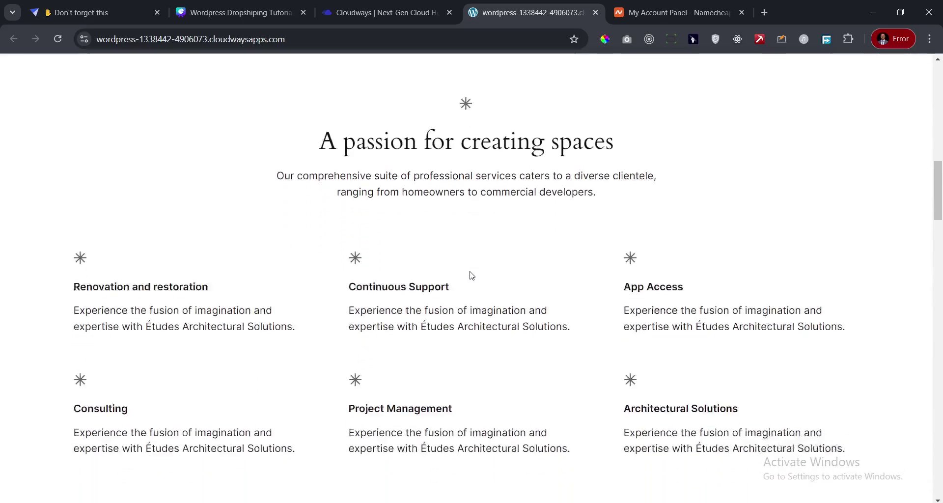
scroll(470, 278, down, 15)
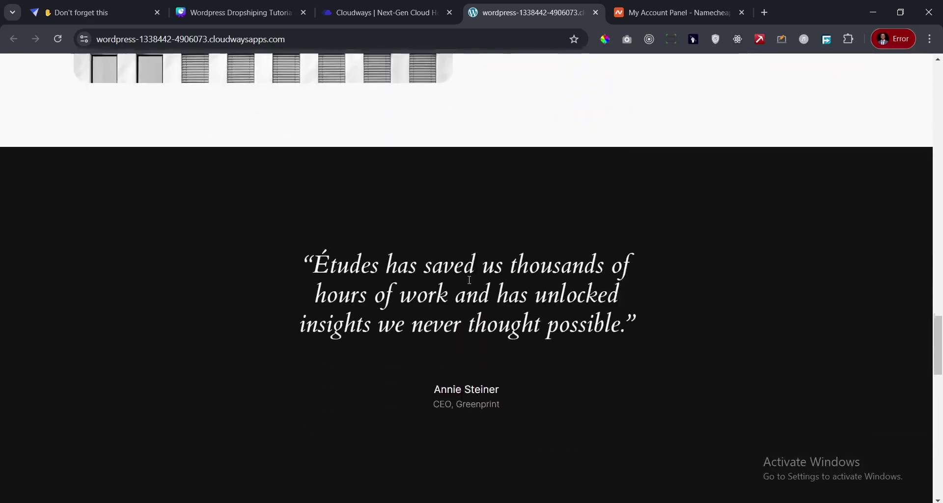
scroll(473, 284, up, 20)
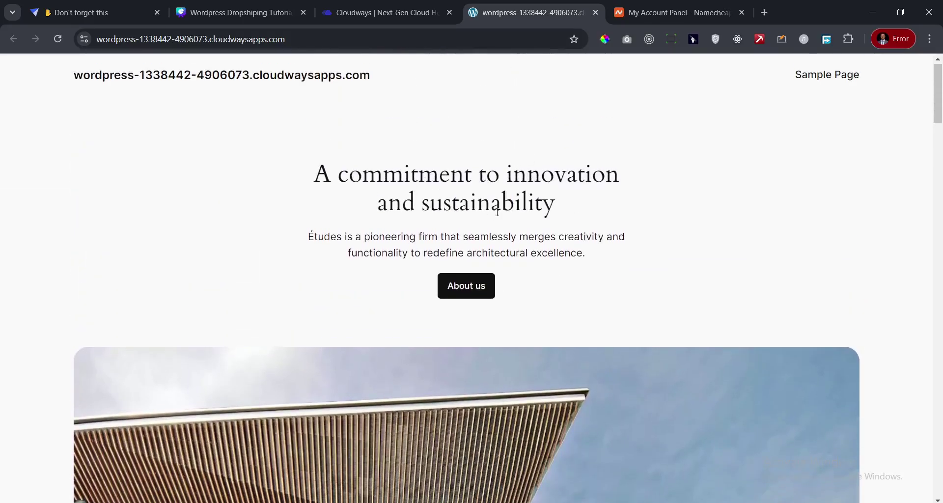
Check the store's tabs, then return to the Cloudways Access Details page.
click(99, 12)
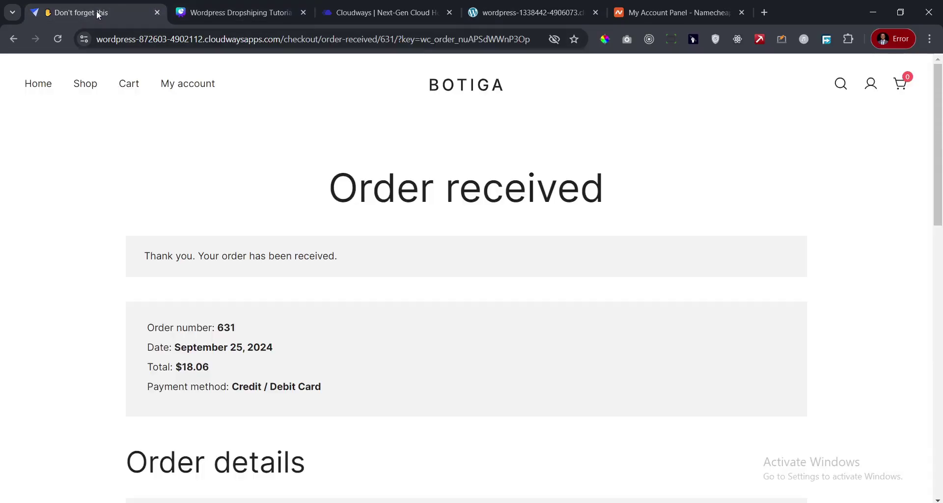
click(40, 84)
click(535, 20)
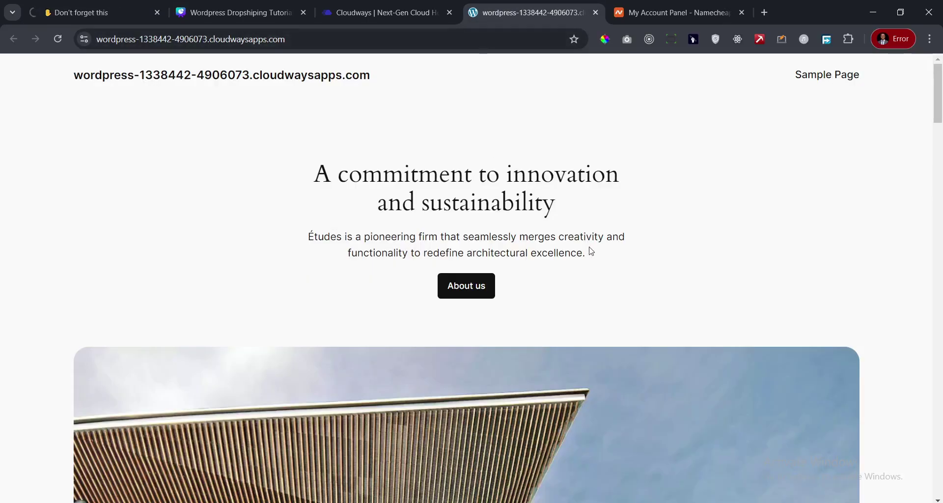
click(387, 14)
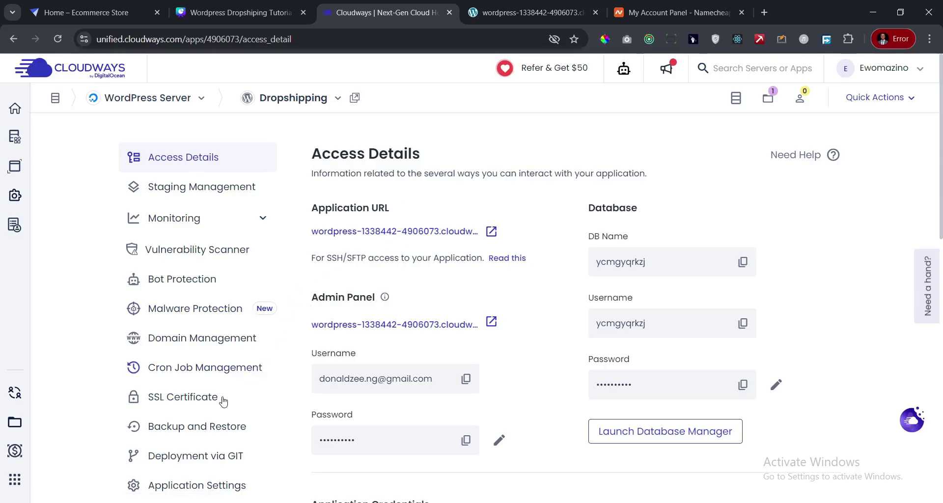
Open SSL Certificate for Dropshipping and fill the Let's Encrypt email from a saved entry.
click(178, 399)
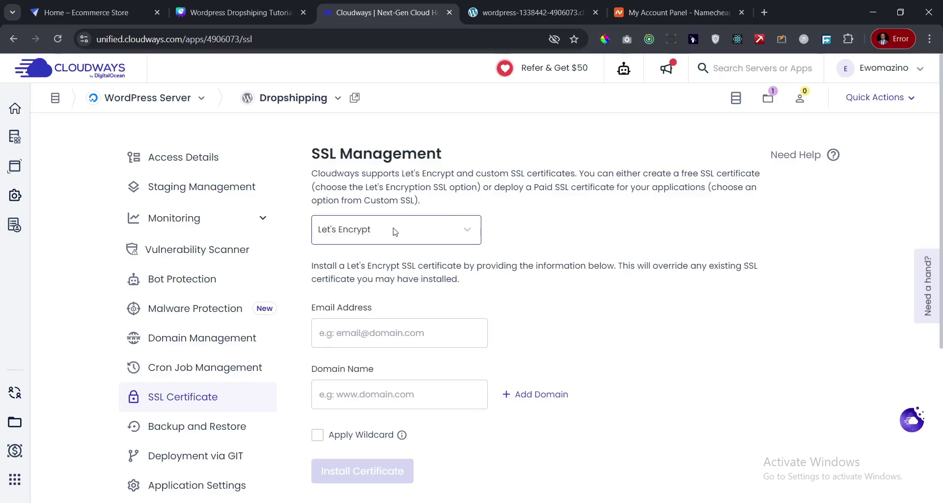
click(383, 333)
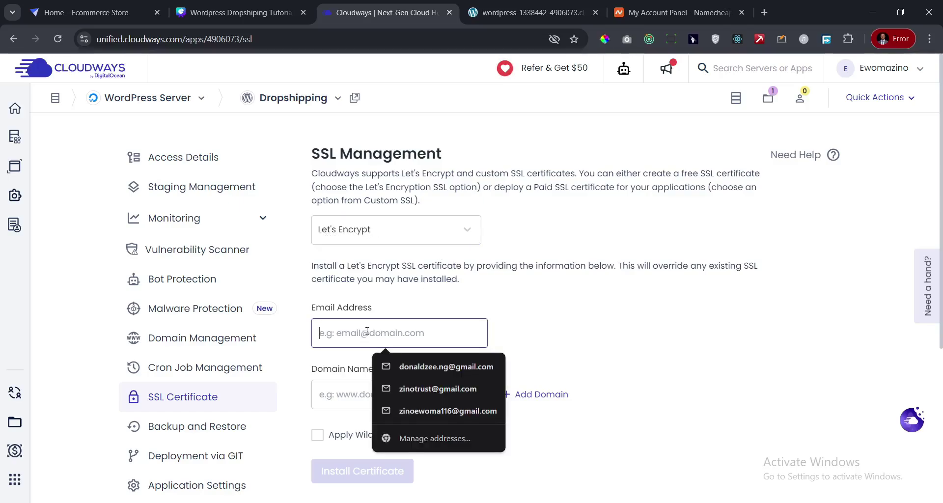
click(408, 366)
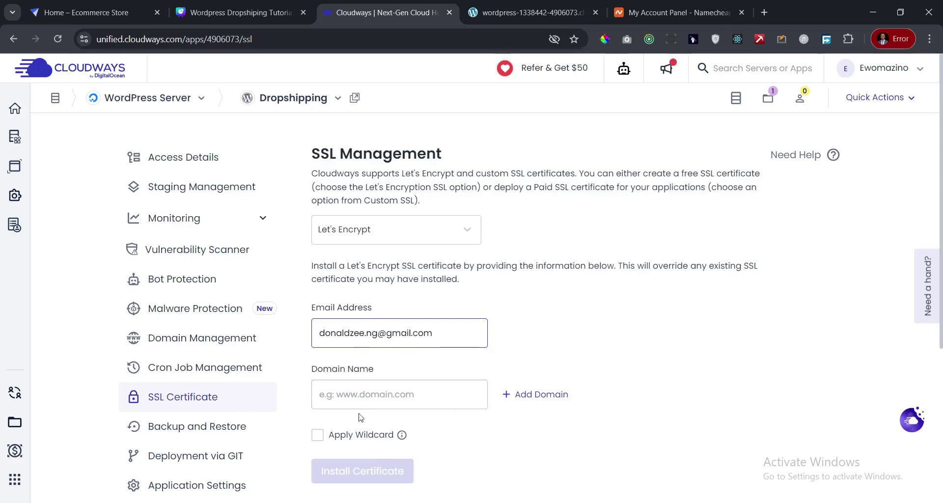
click(364, 396)
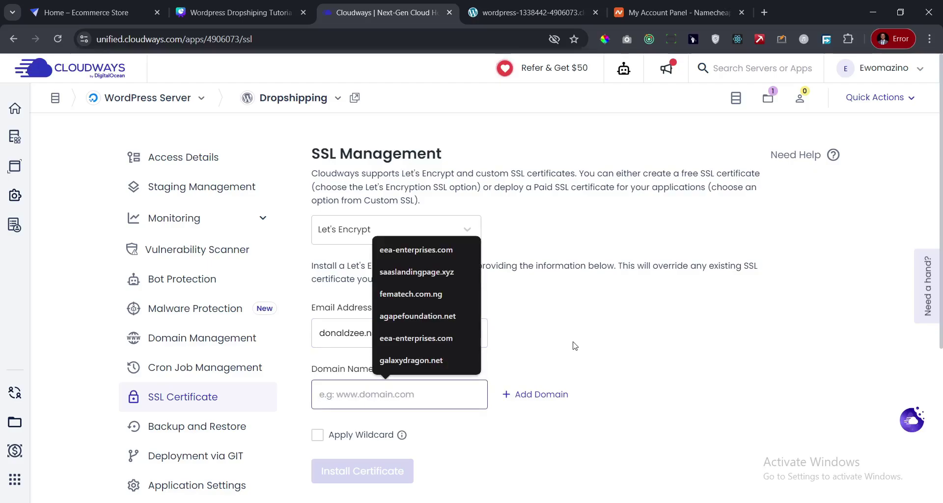
Open Domain Management and highlight parts of the primary cloudwaysapps.com domain.
scroll(174, 313, down, 1)
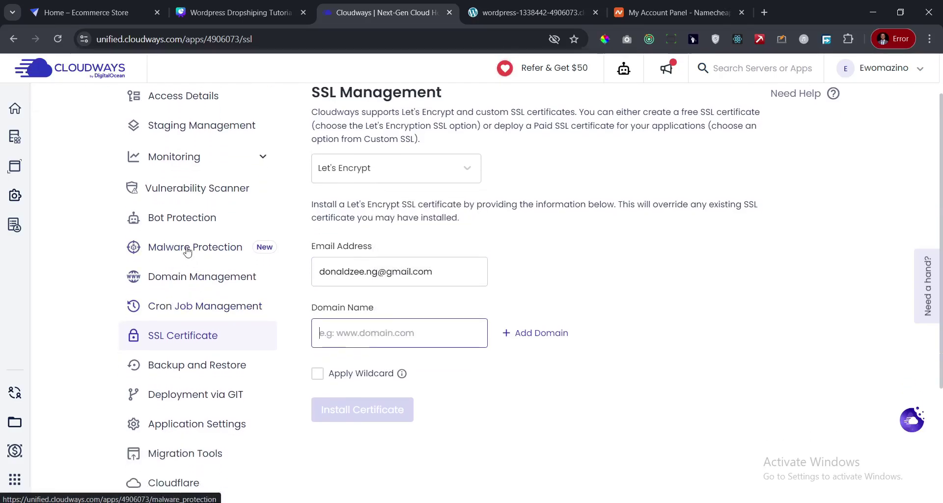
click(184, 280)
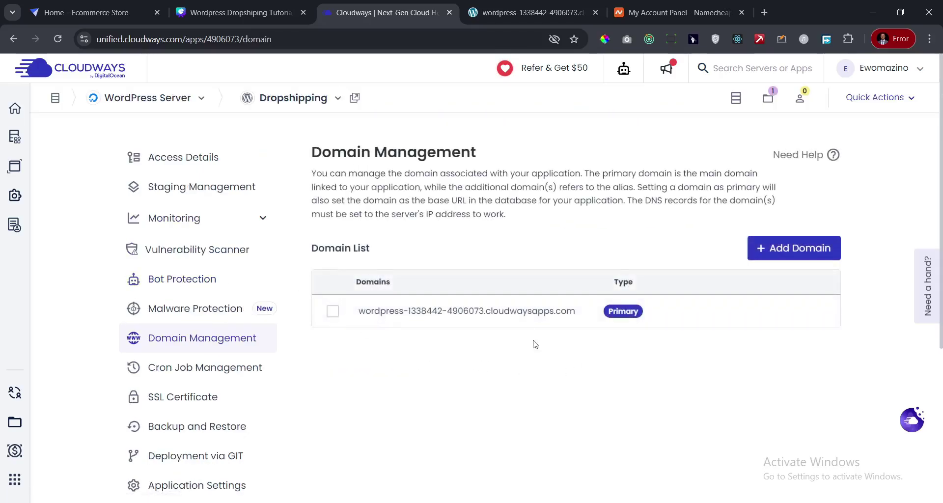
drag(389, 309, 554, 311)
click(500, 358)
click(503, 385)
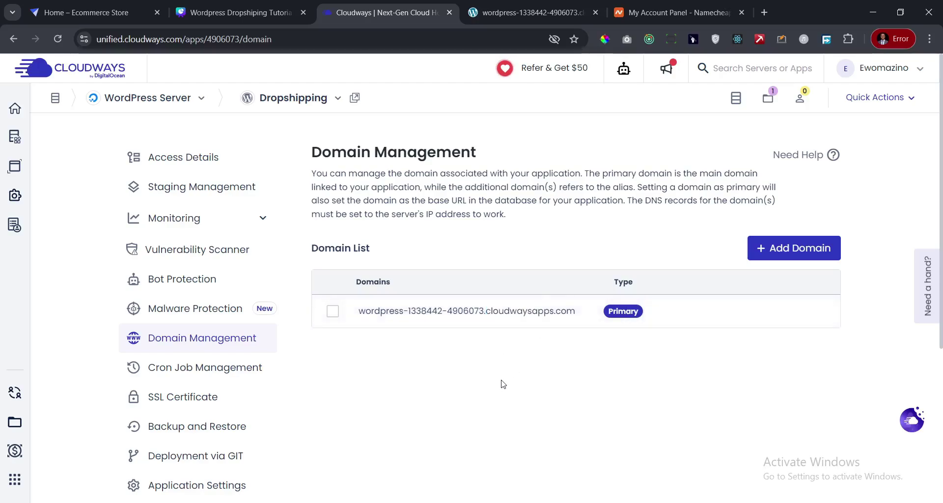
click(676, 15)
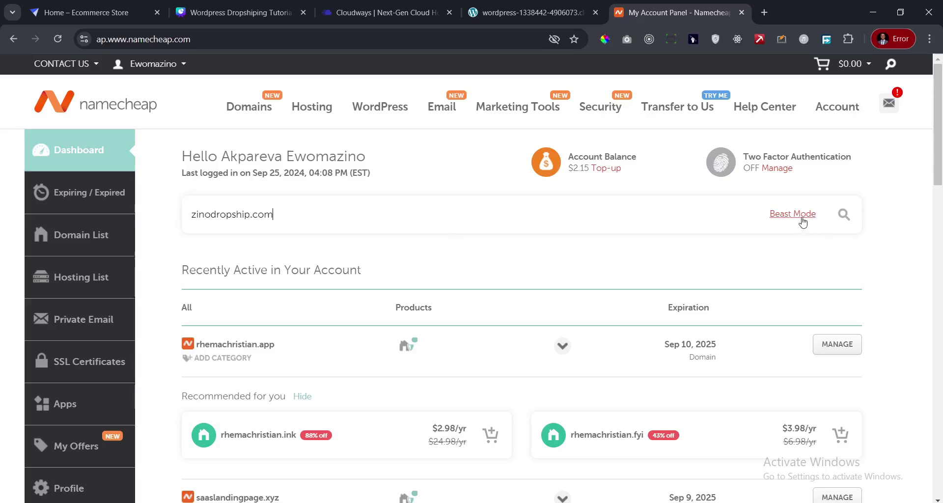
Search for zinodropship.com, add it to the cart at $11.28/yr, and view the cart.
key(Return)
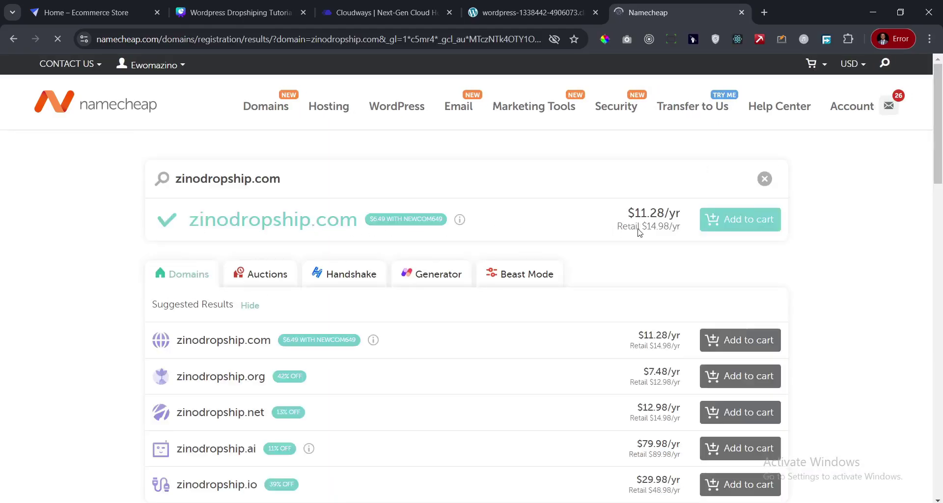
click(746, 224)
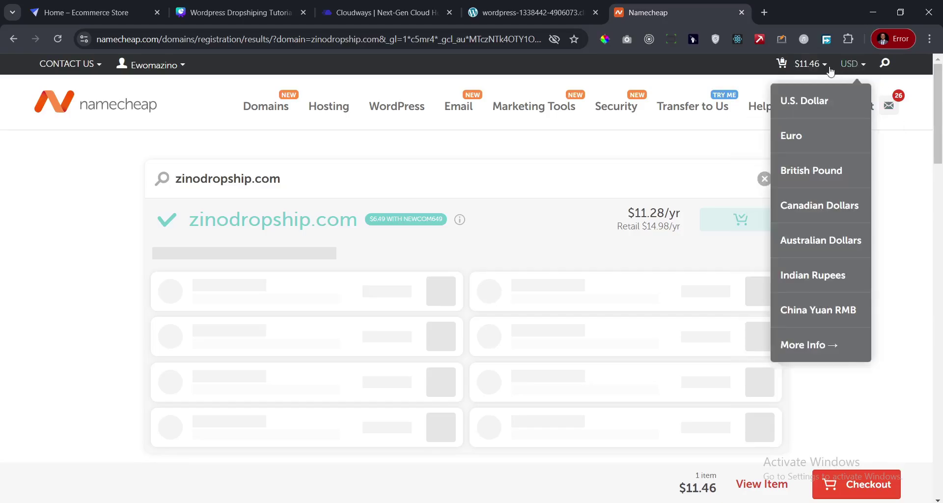
mouse_move(801, 64)
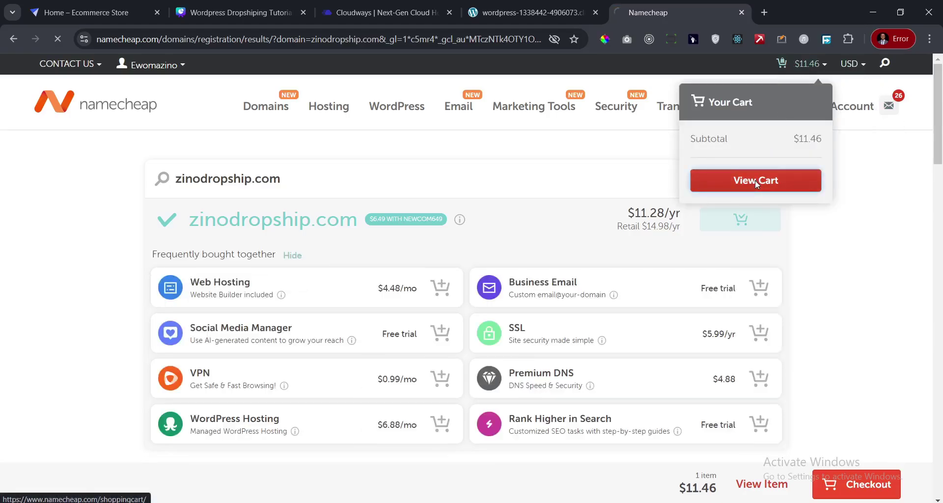
click(755, 180)
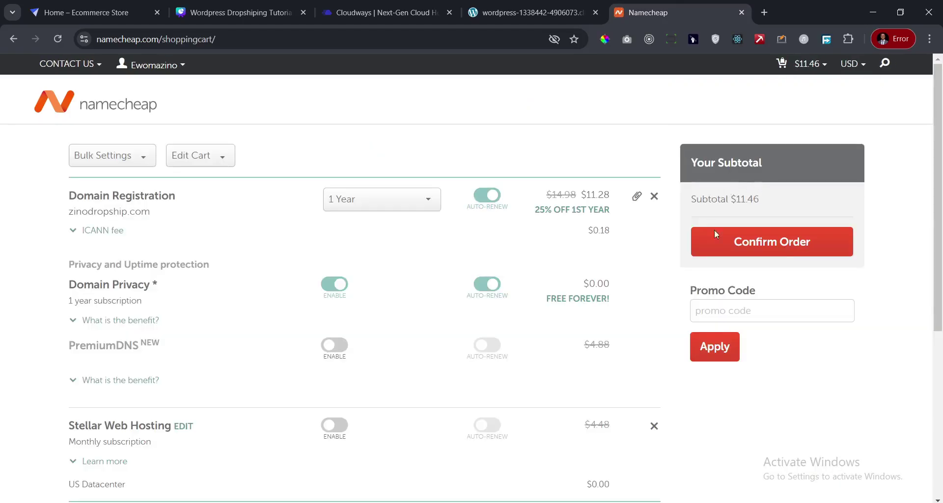
Apply promo code COUPONFCNC after fixing a typo, then remove it from the cart.
click(739, 308)
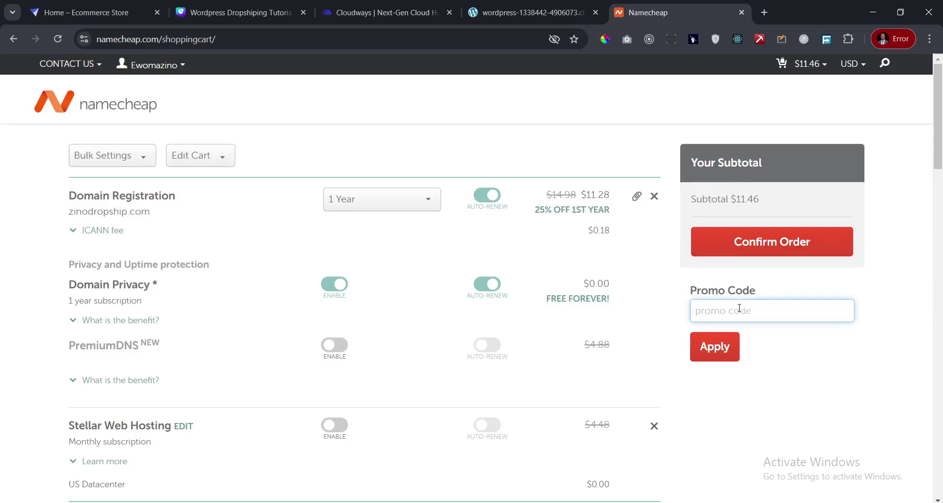
text(COUPONCNC)
click(711, 353)
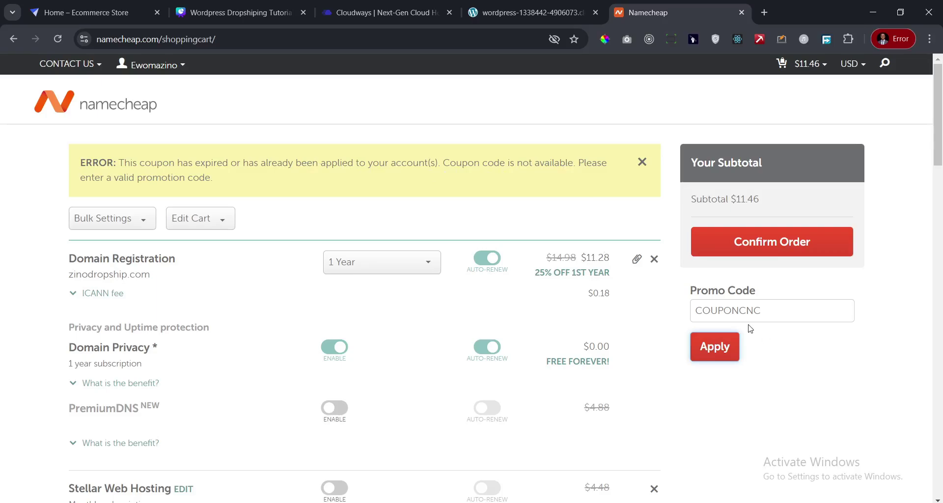
click(739, 311)
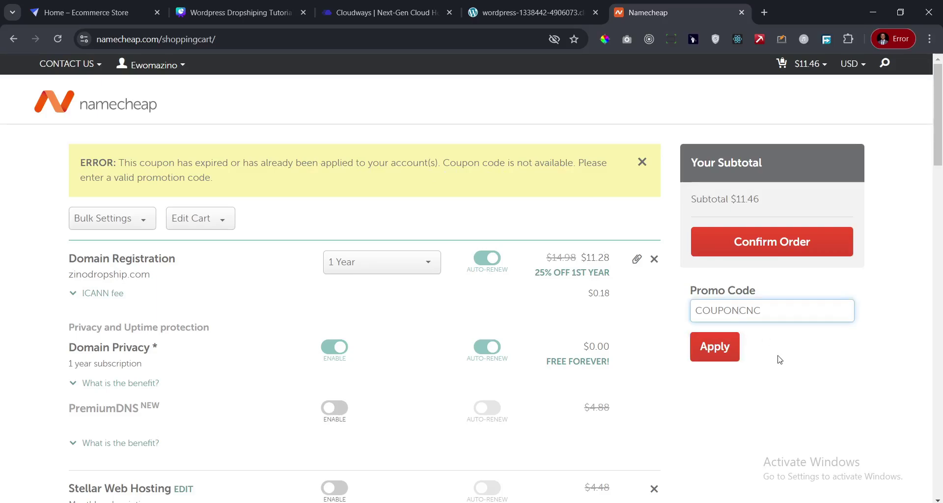
text(F)
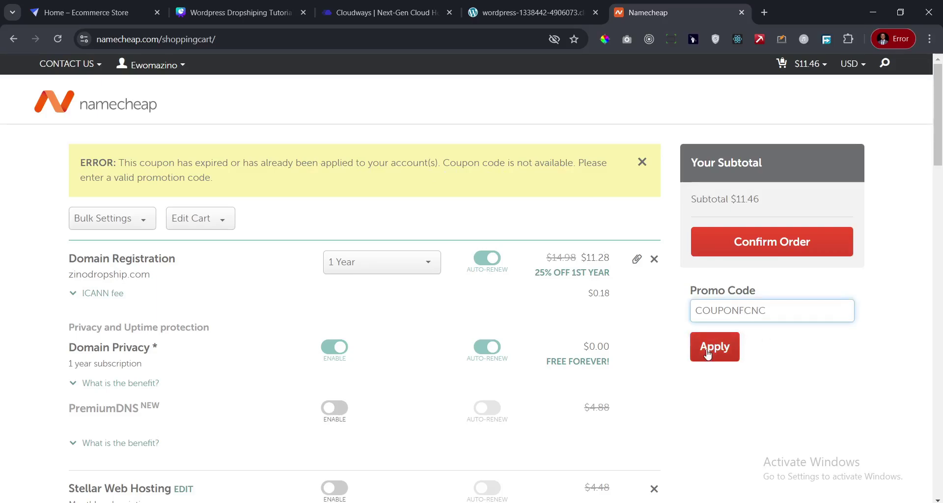
click(714, 347)
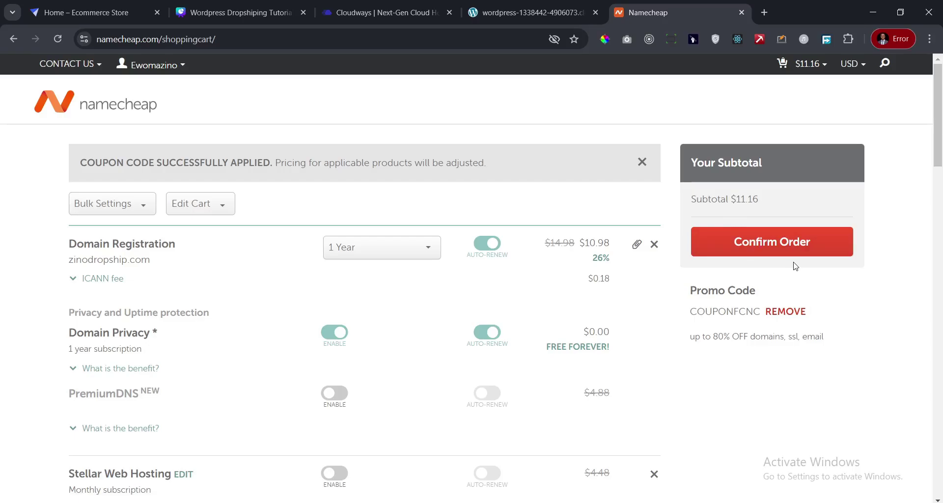
click(642, 162)
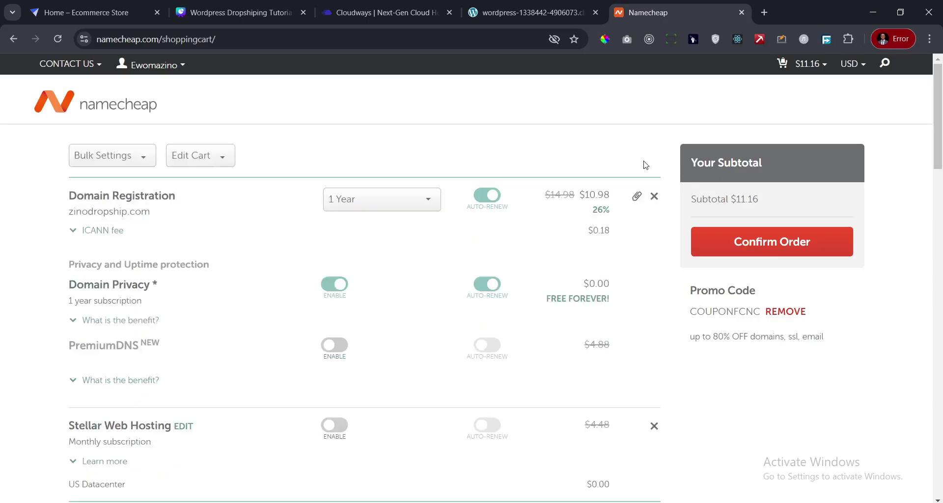
click(787, 313)
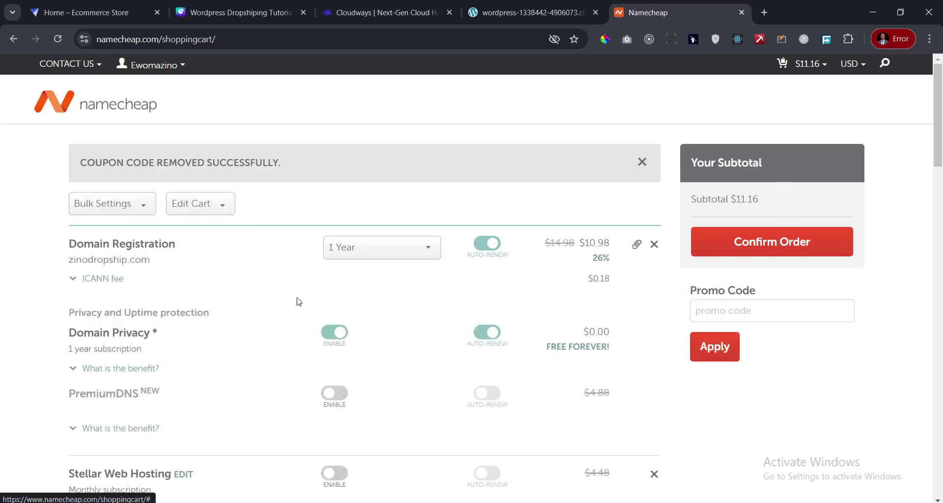
Go through the dashboard to the Domain List and open MANAGE for saaslandingpage.xyz.
mouse_move(152, 64)
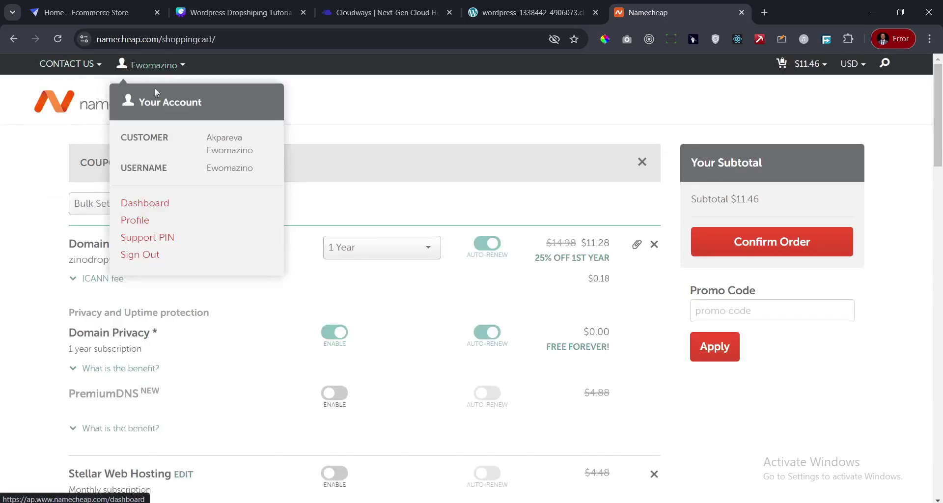
click(144, 206)
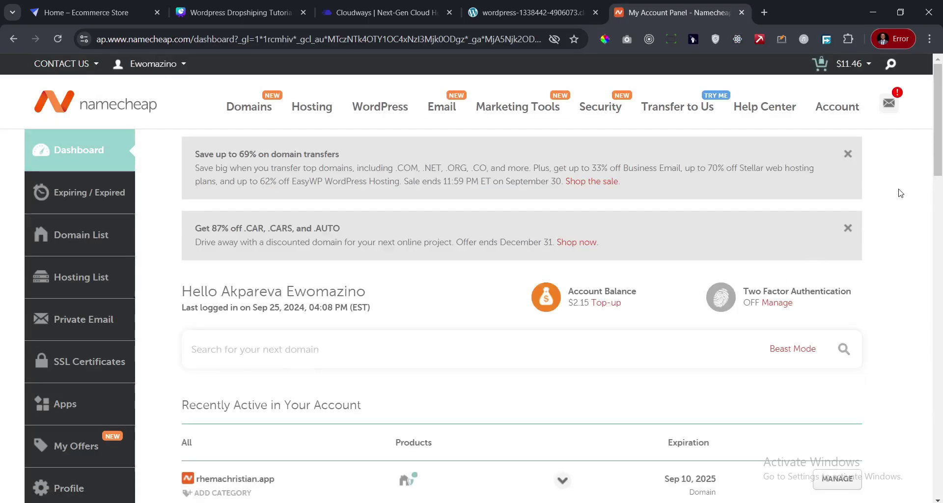
scroll(893, 193, down, 6)
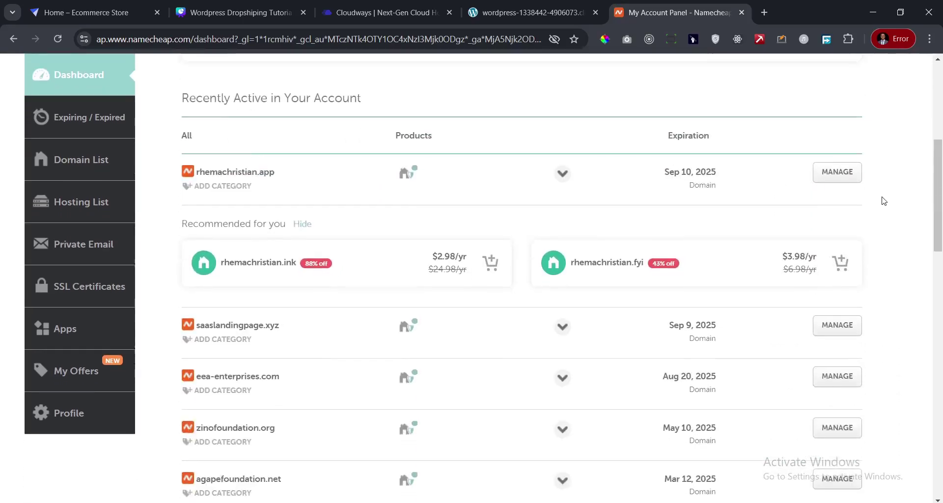
scroll(884, 201, up, 5)
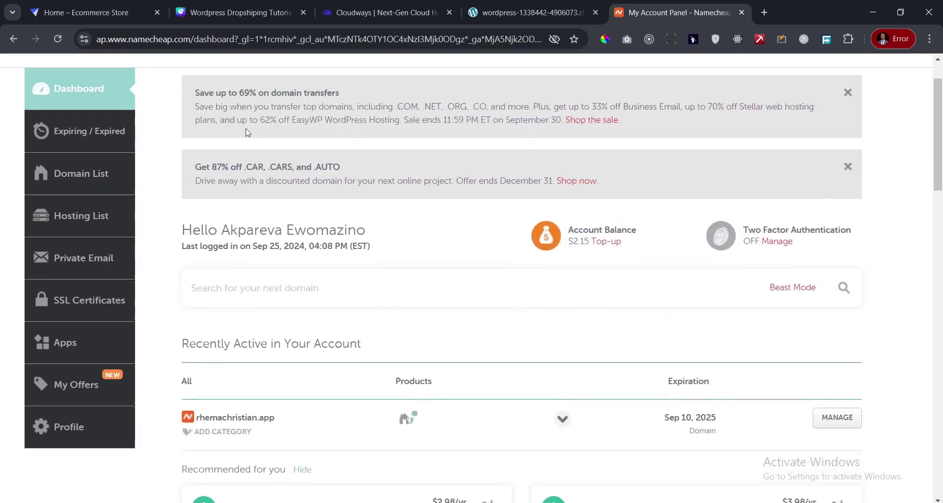
click(83, 177)
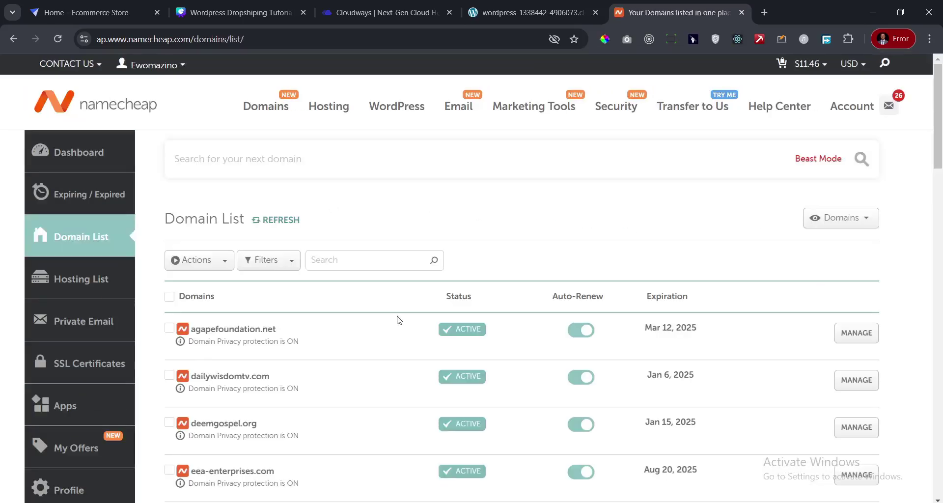
scroll(204, 202, down, 3)
scroll(241, 197, down, 2)
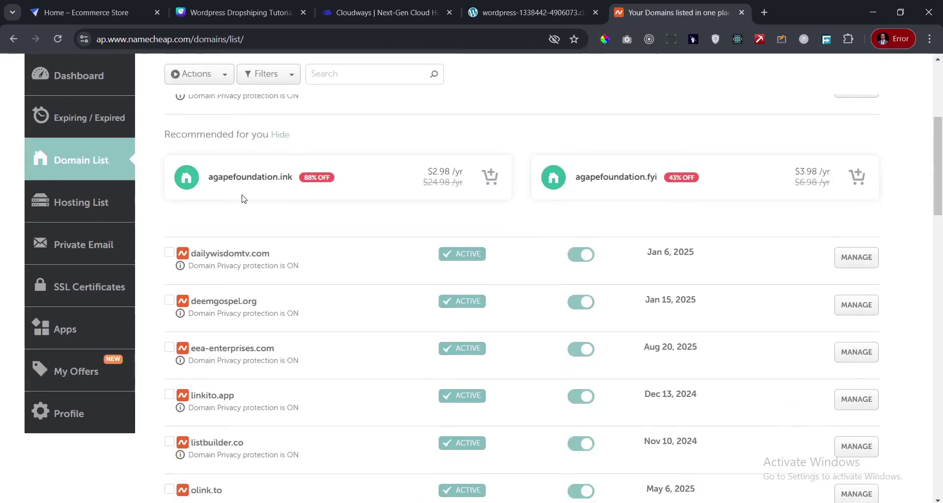
scroll(244, 199, down, 5)
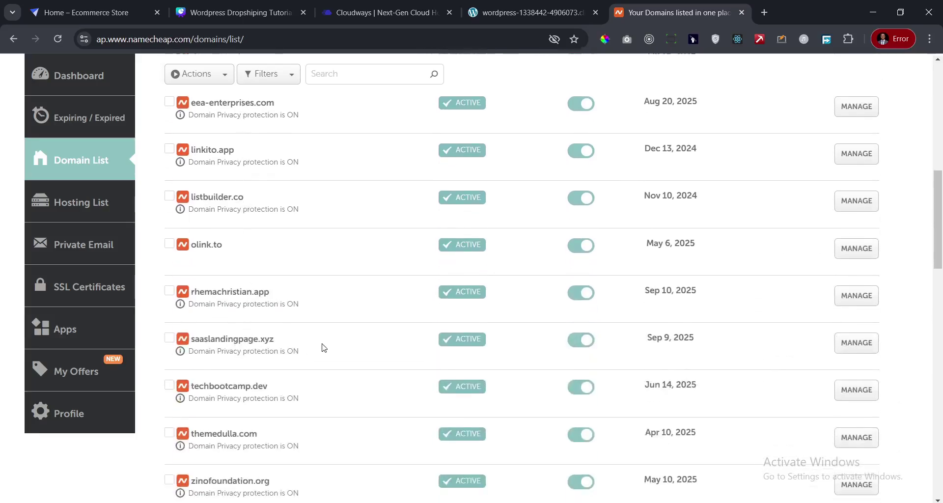
click(857, 347)
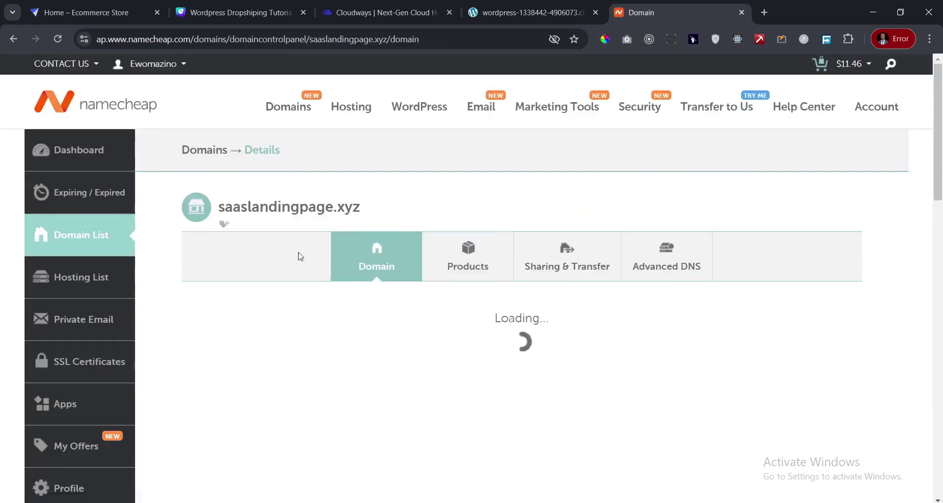
scroll(803, 267, down, 1)
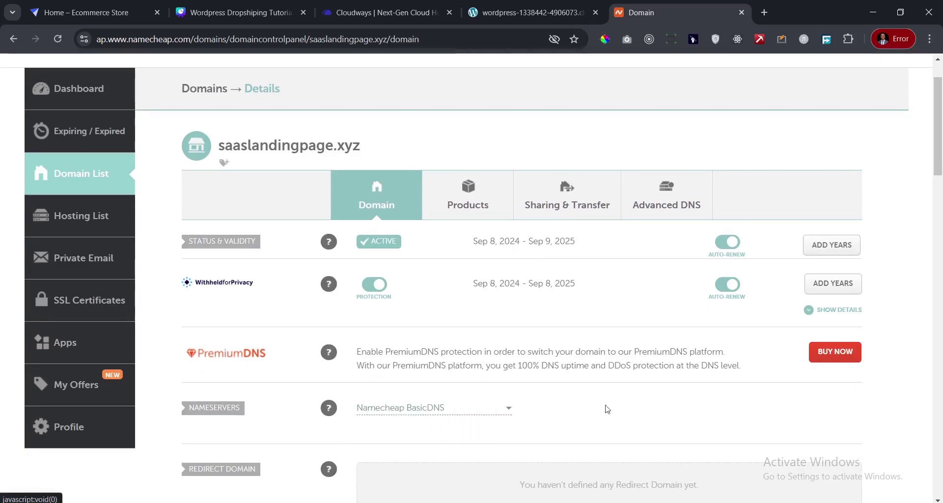
Open Advanced DNS for saaslandingpage.xyz and add trial A record rows, discarding them.
click(664, 209)
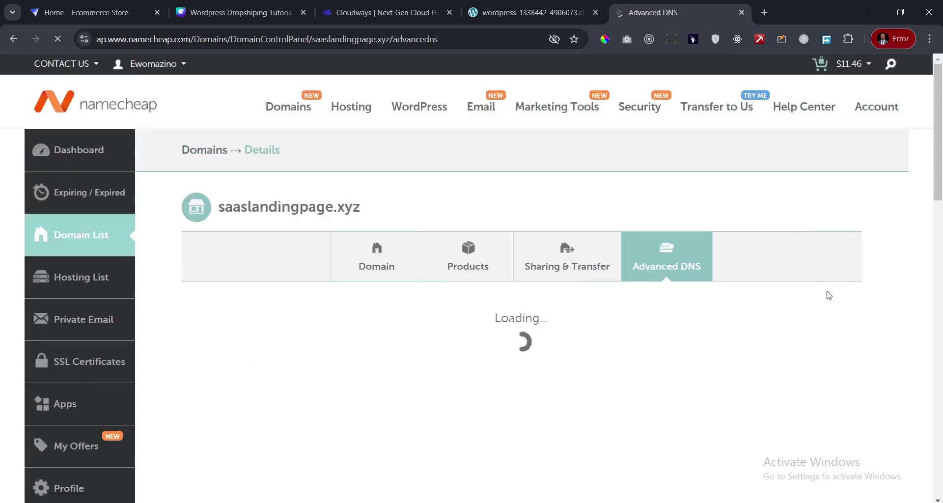
scroll(905, 256, down, 2)
scroll(905, 256, down, 3)
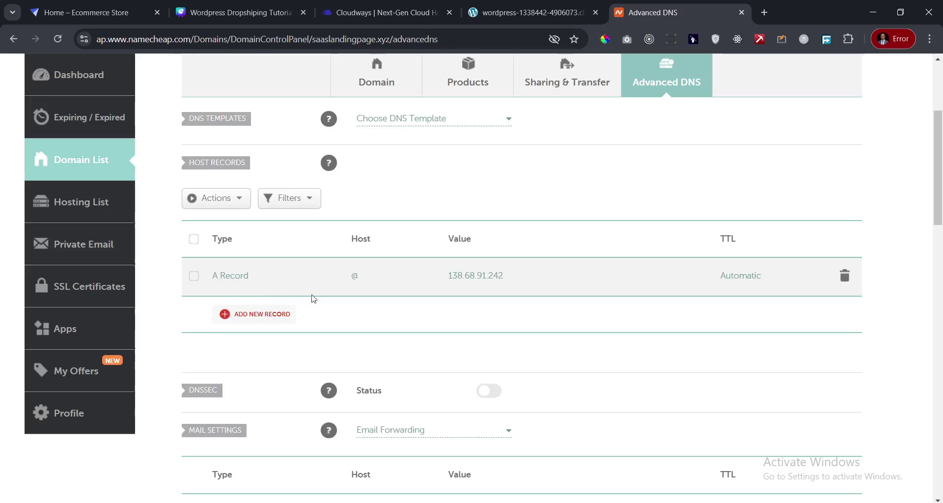
click(261, 315)
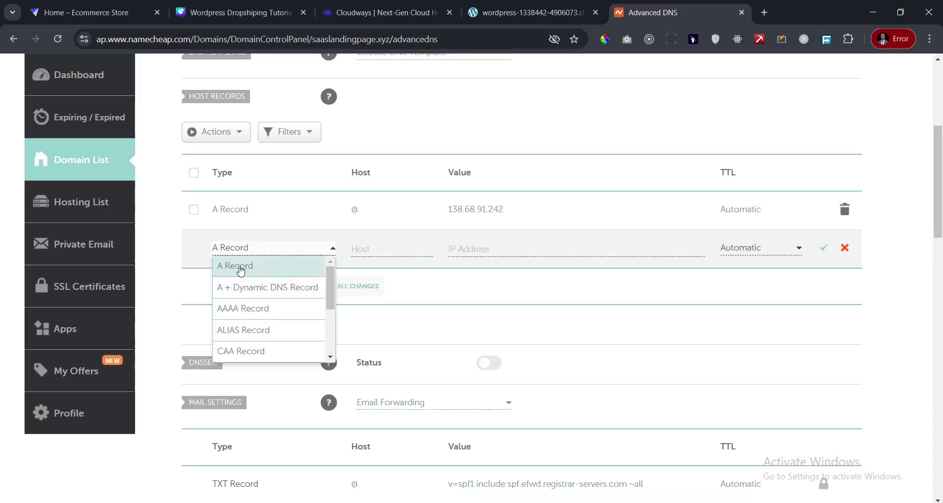
click(509, 306)
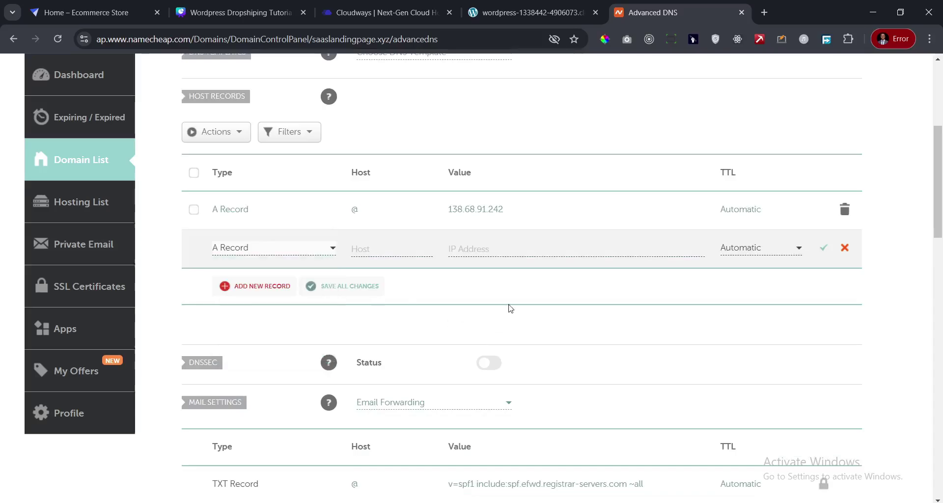
click(845, 248)
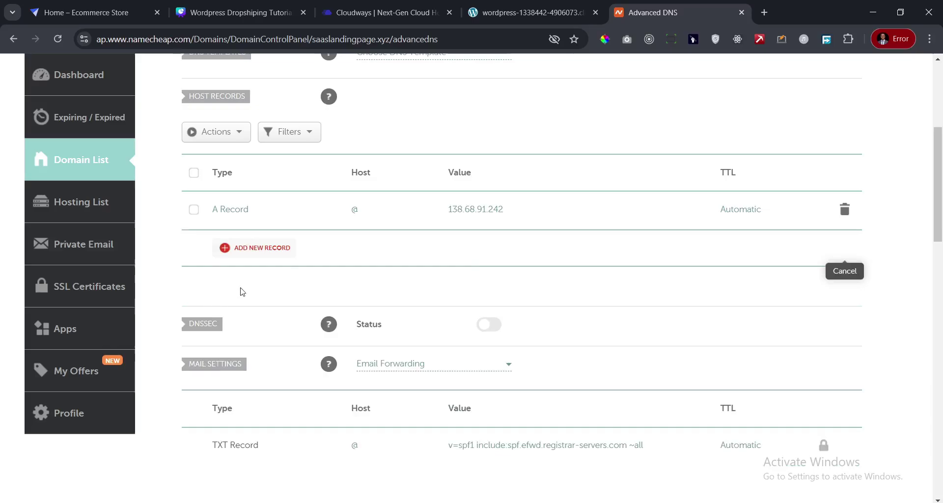
click(264, 253)
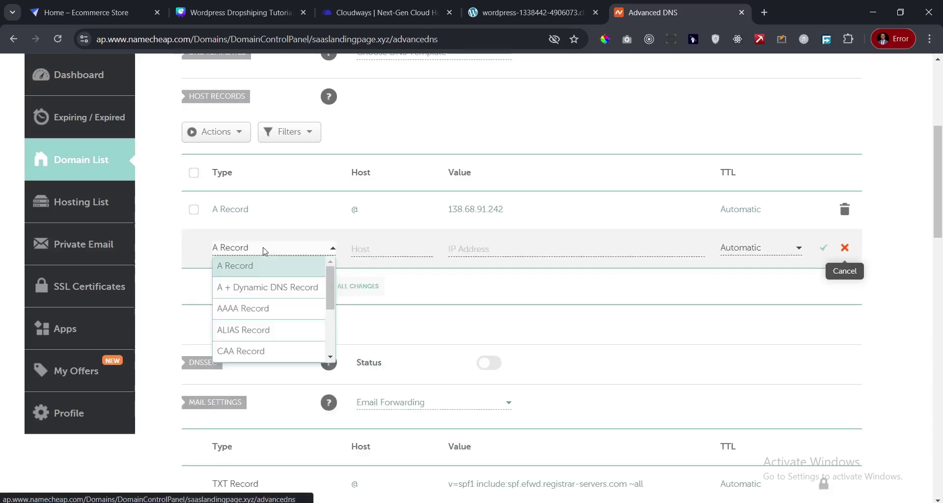
click(242, 270)
click(376, 248)
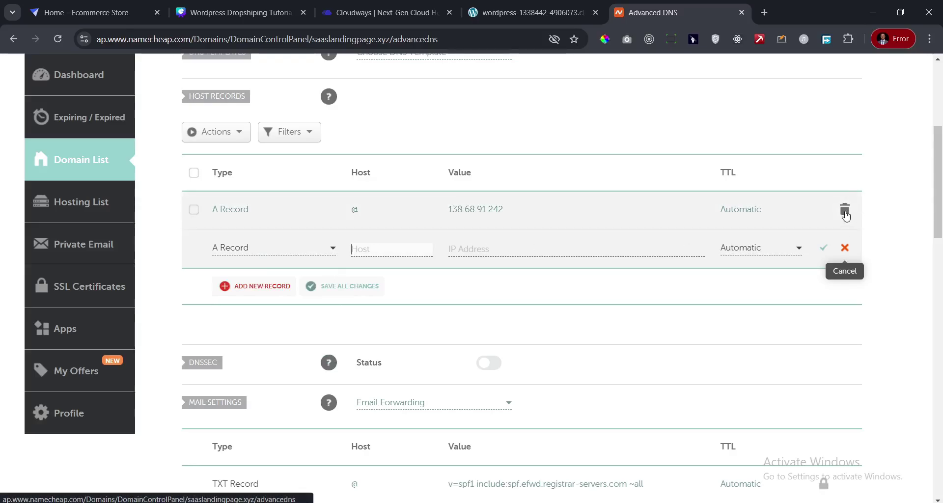
click(845, 247)
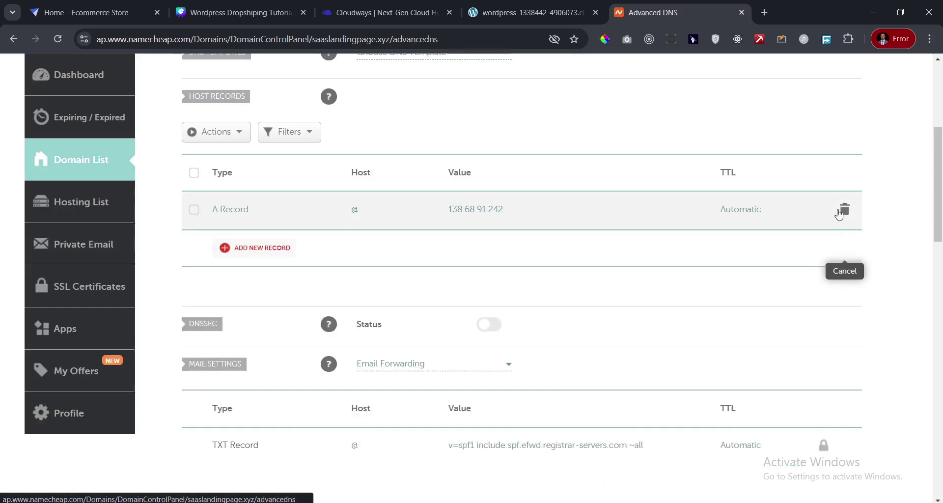
Delete the old A record for 138.68.91.242 and start a new @ A record.
click(844, 210)
click(789, 266)
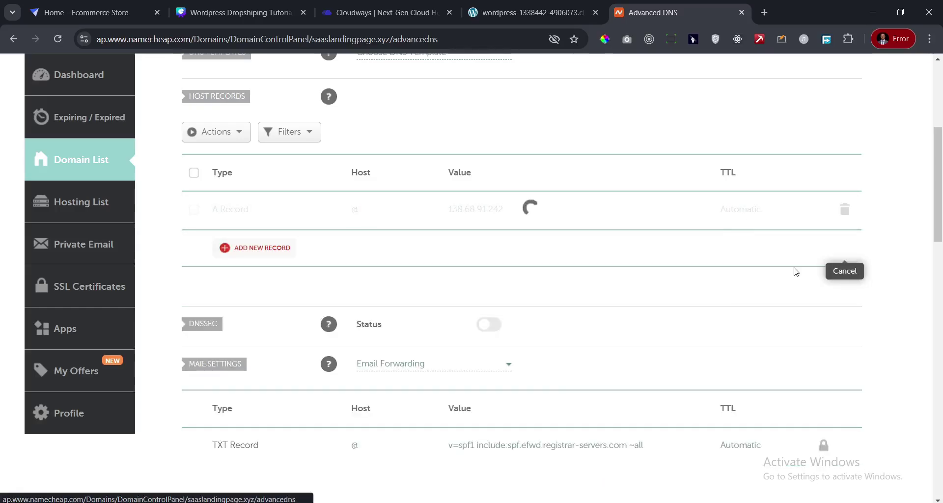
click(262, 247)
click(268, 229)
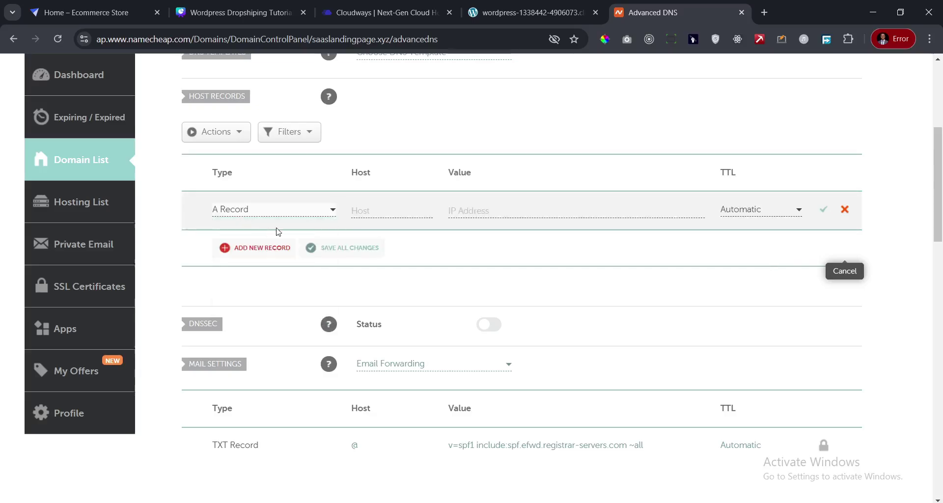
click(371, 212)
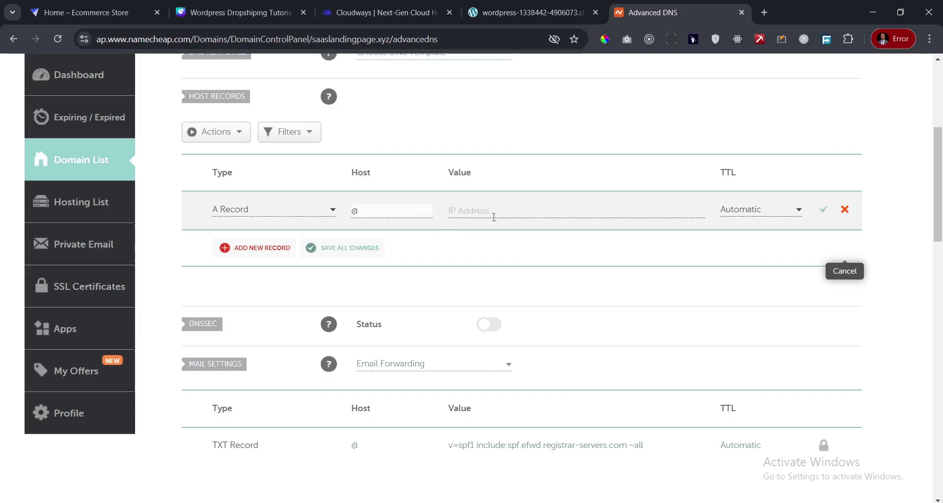
click(390, 15)
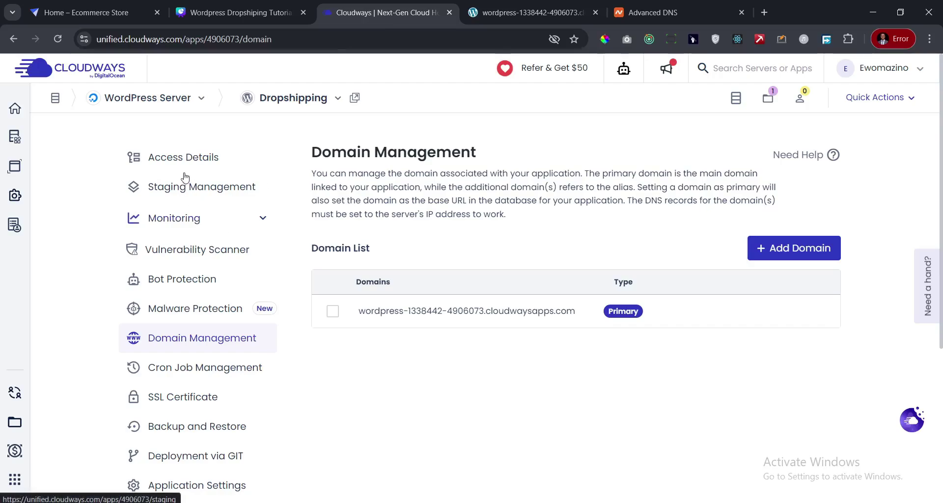
Open Access Details and scroll to Application Credentials showing public IP 46.101.180.132.
click(184, 158)
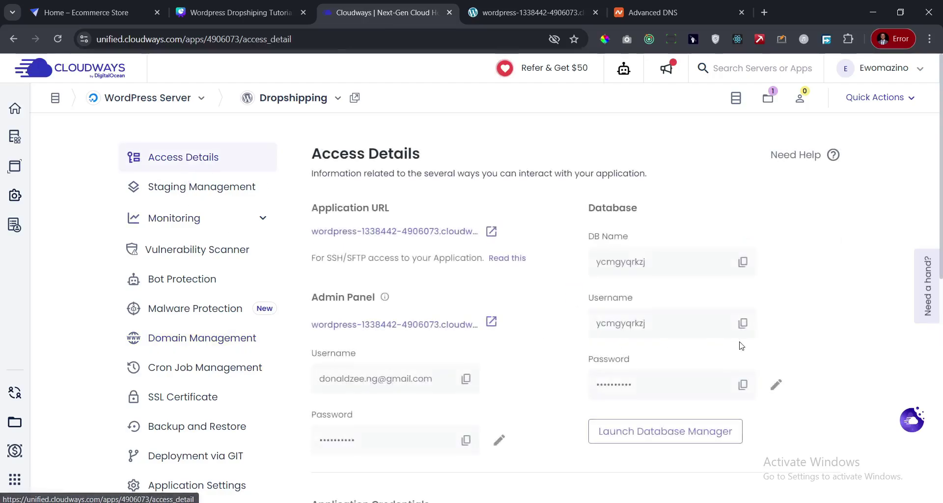
scroll(803, 307, down, 3)
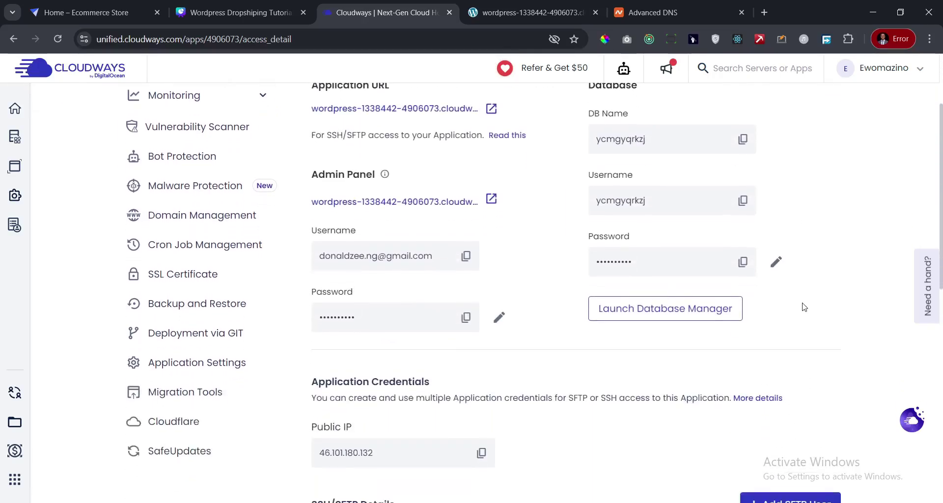
scroll(803, 308, down, 3)
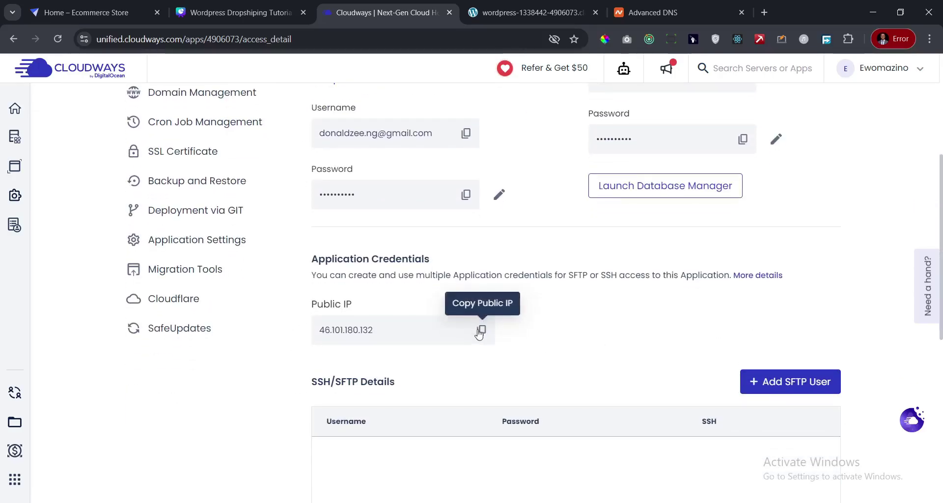
Save the @ A record in Namecheap's Advanced DNS with value 46.101.180.132.
click(666, 13)
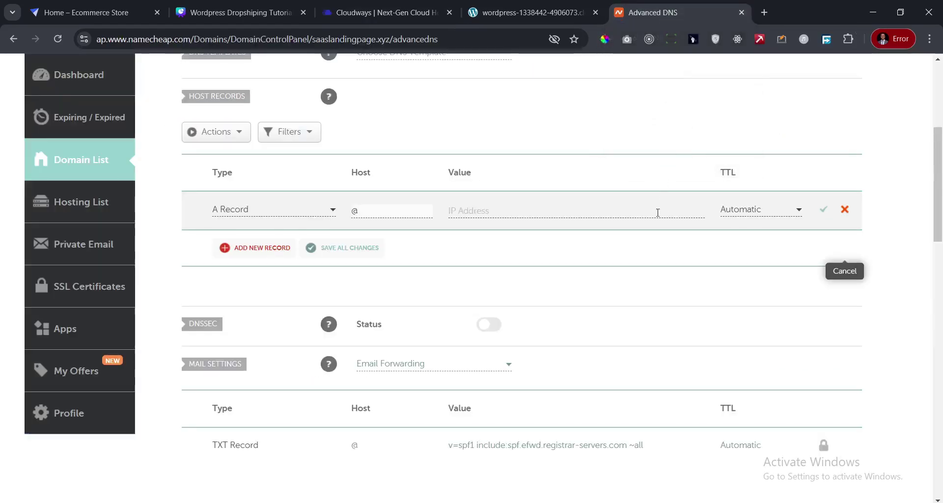
click(500, 209)
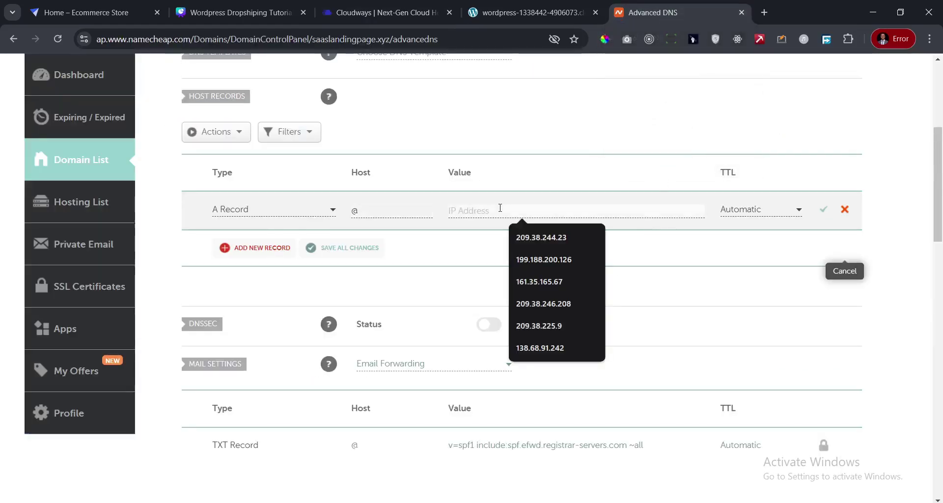
text(46.101.180.132)
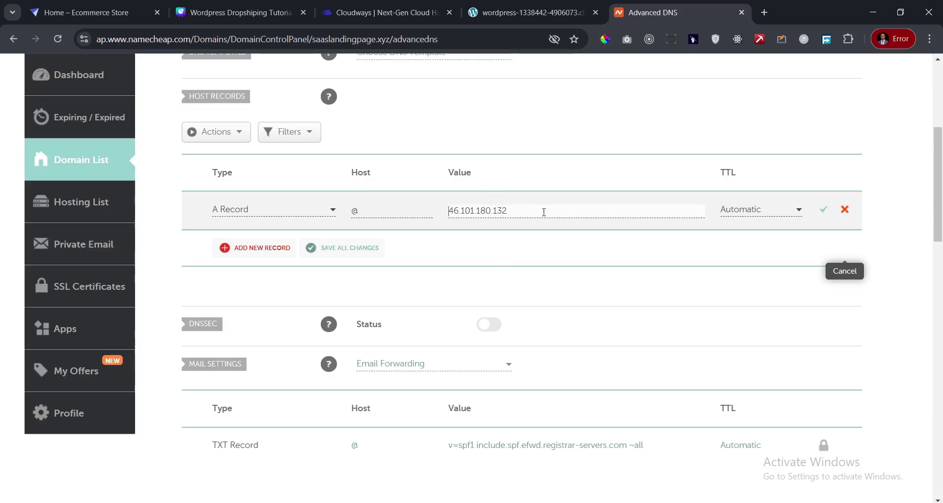
click(824, 213)
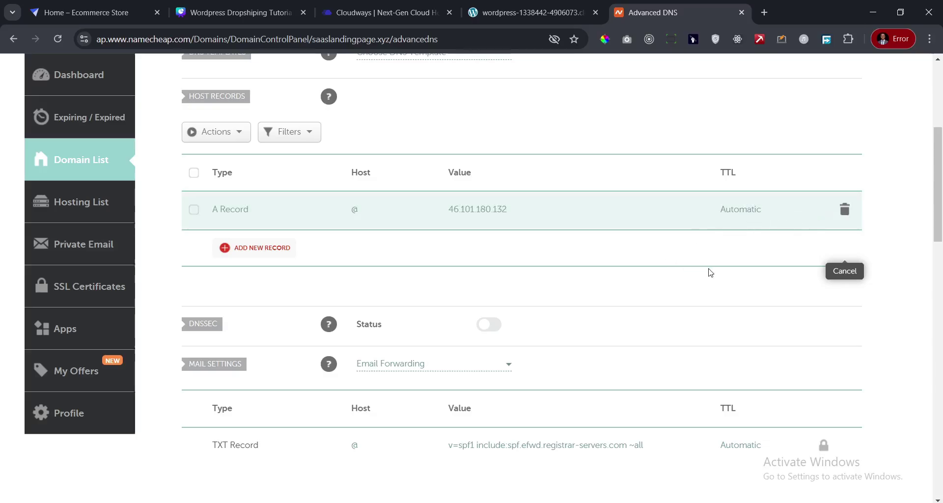
Copy saaslandingpage.xyz and load it in a new tab; it can't be reached yet.
scroll(710, 273, up, 2)
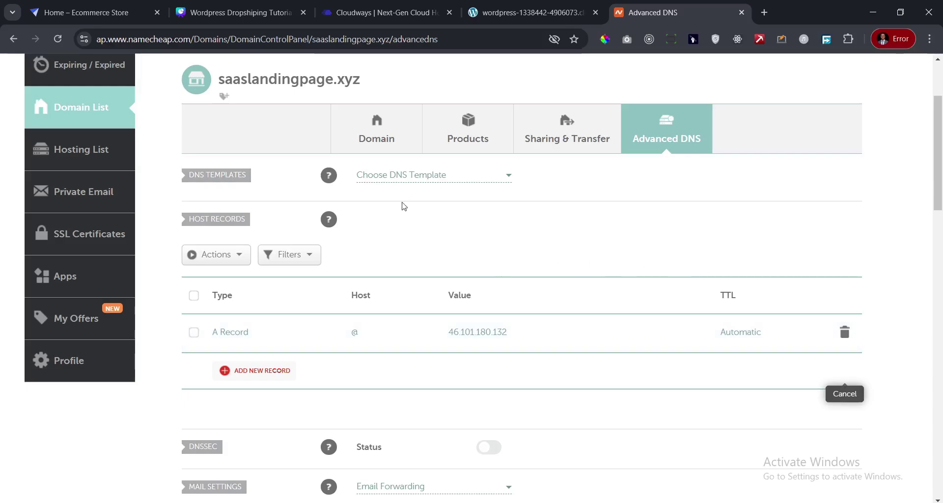
scroll(402, 205, up, 3)
drag(371, 204, 217, 198)
key(ctrl+c)
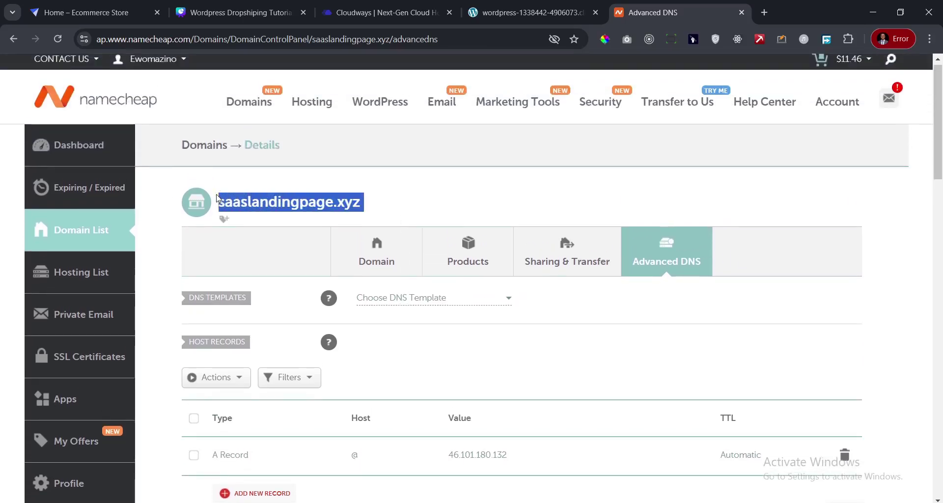
click(764, 13)
click(366, 39)
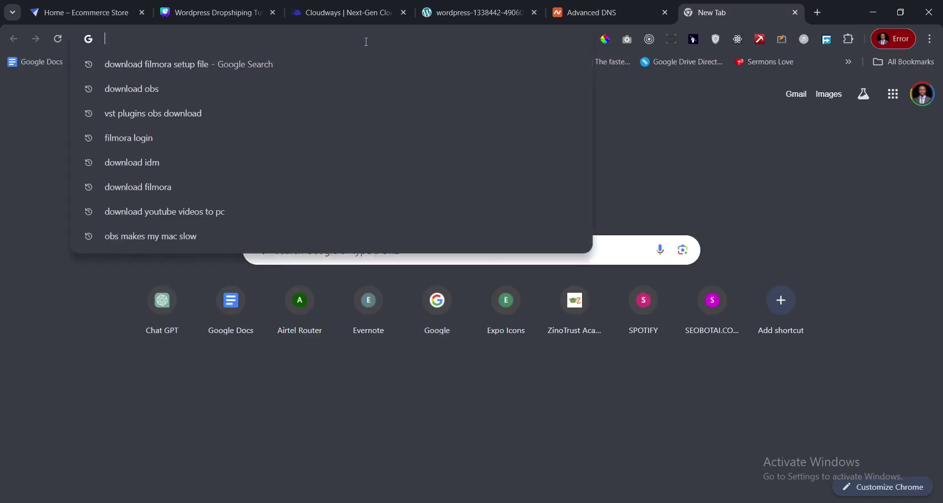
key(ctrl+v)
key(Return)
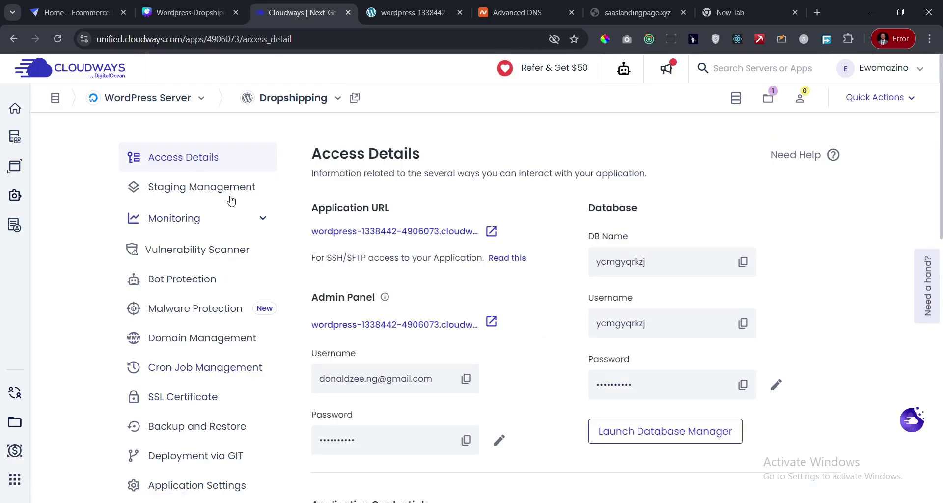
Add saaslandingpage.xyz as an additional domain of the Dropshipping application.
scroll(204, 281, down, 1)
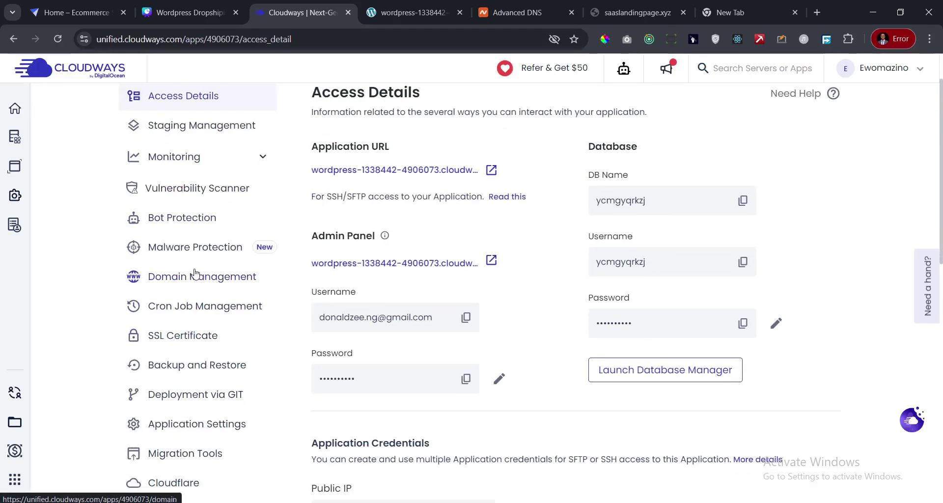
click(195, 278)
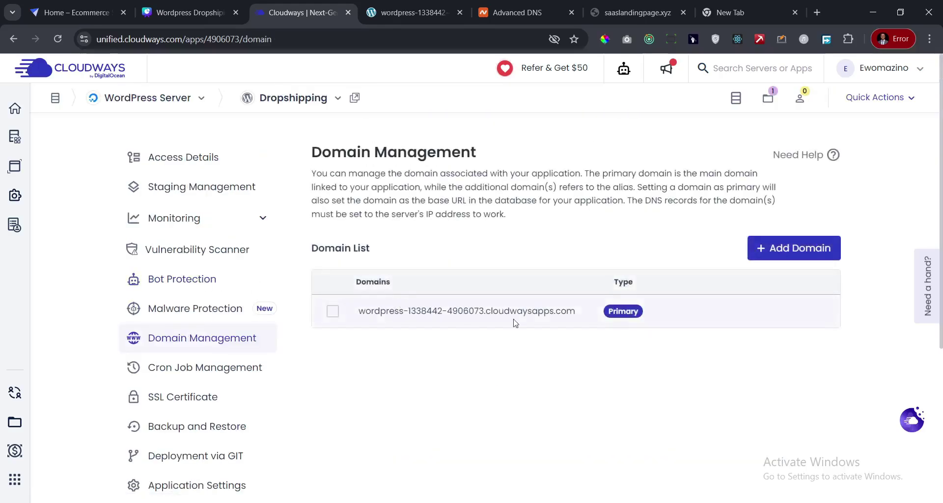
click(780, 248)
click(301, 233)
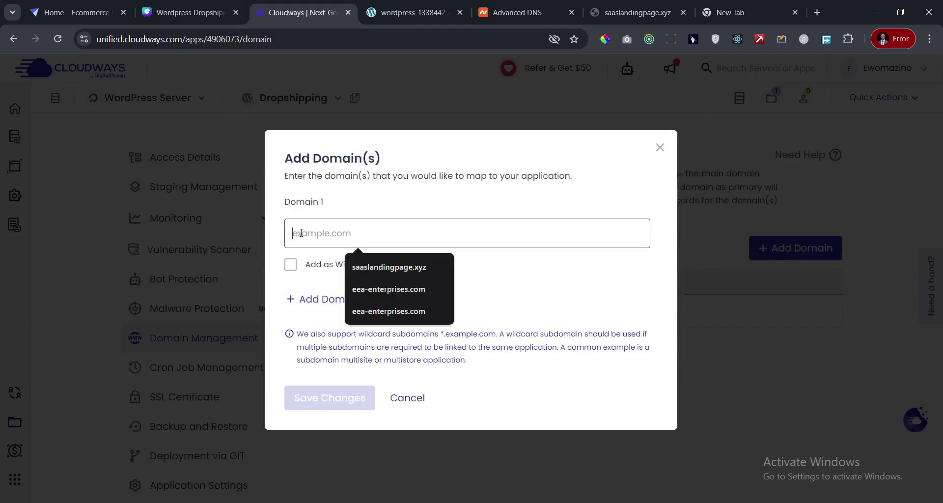
key(Down)
key(Return)
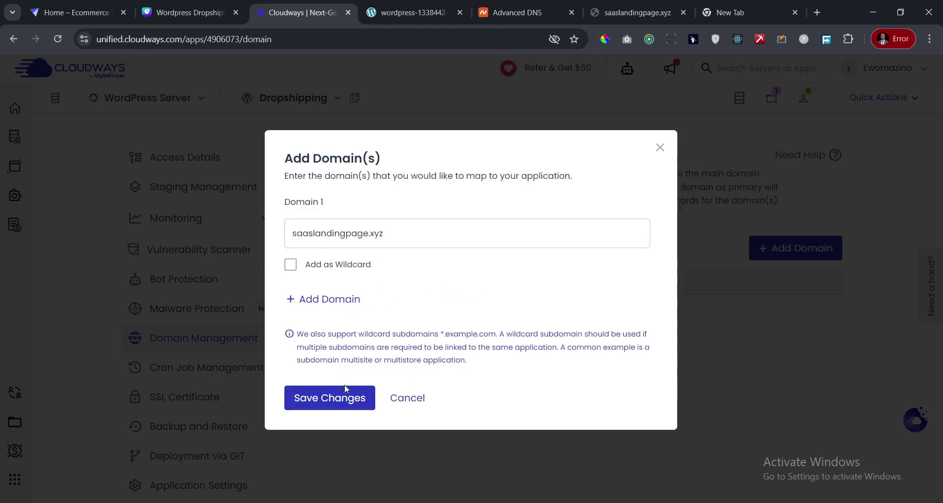
click(332, 398)
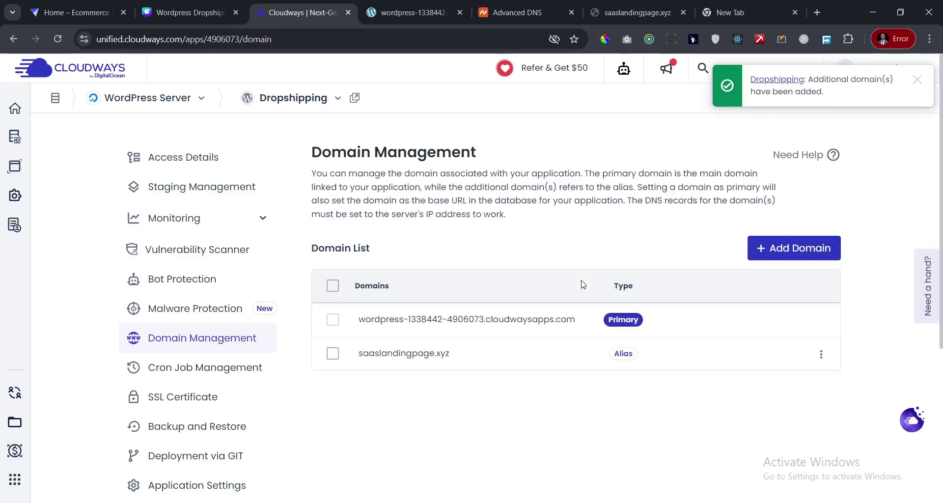
Make saaslandingpage.xyz the primary domain, demoting the cloudwaysapps.com address to an alias.
click(821, 356)
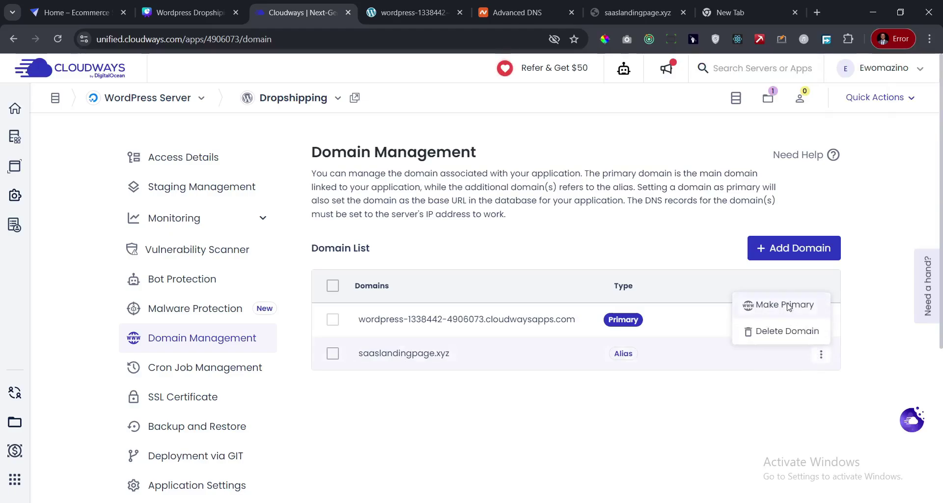
click(785, 305)
click(311, 339)
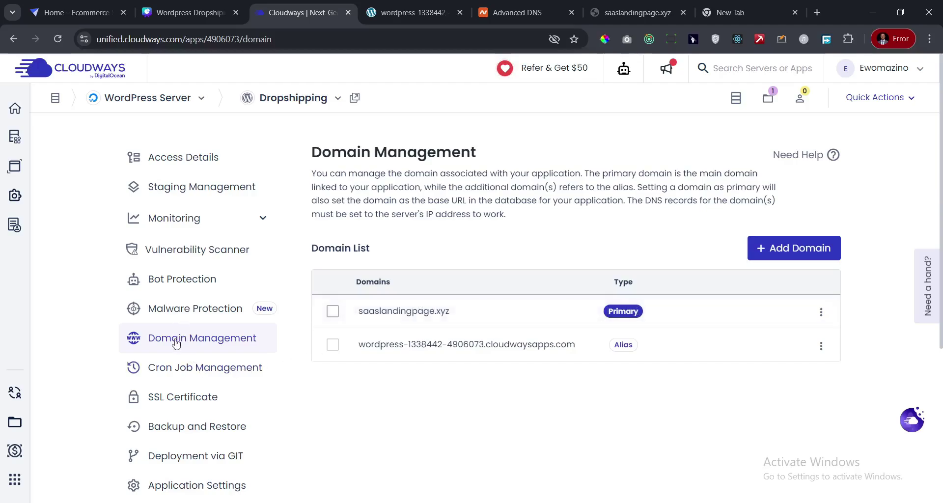
click(183, 398)
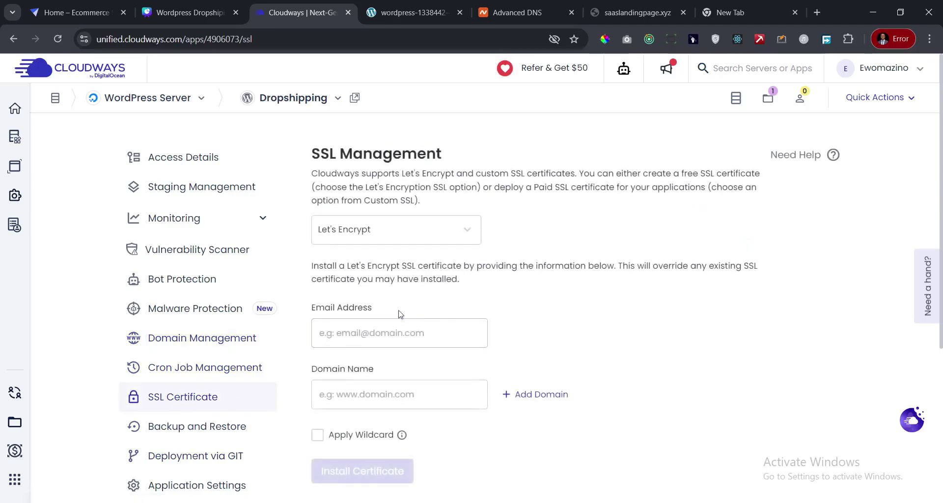
Install a Let's Encrypt certificate for saaslandingpage.xyz using the saved contact e-mail.
click(369, 338)
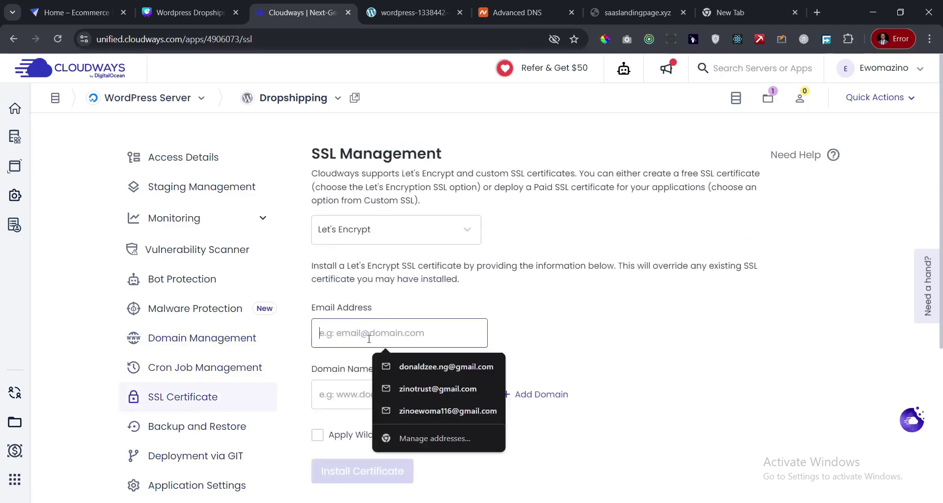
click(429, 364)
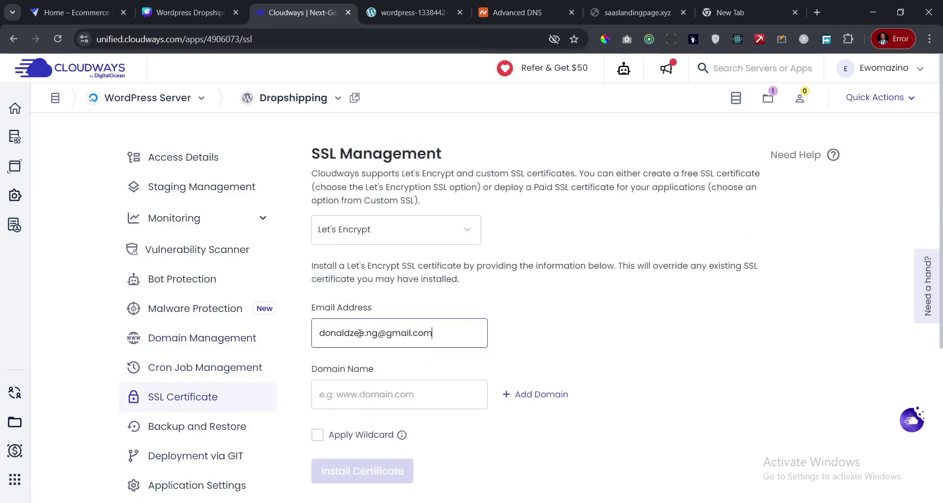
key(ctrl+a)
key(BackSpace)
click(388, 331)
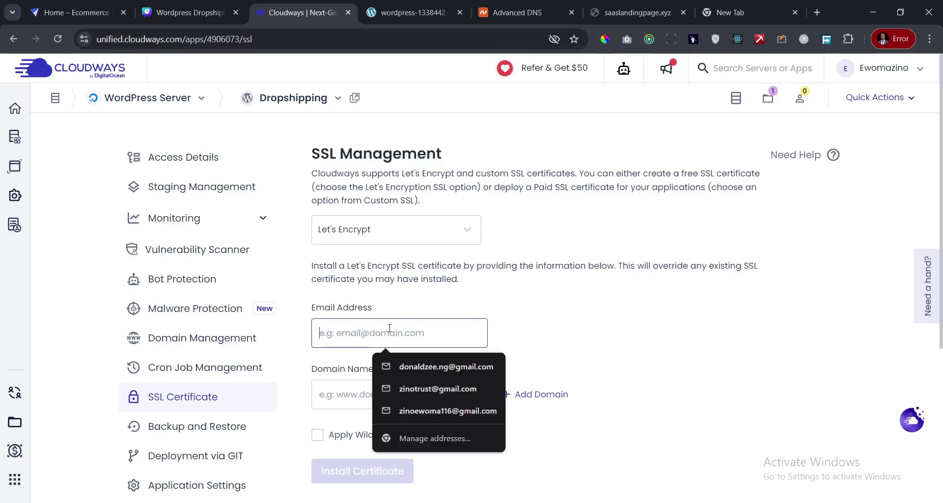
click(418, 367)
click(368, 396)
click(369, 395)
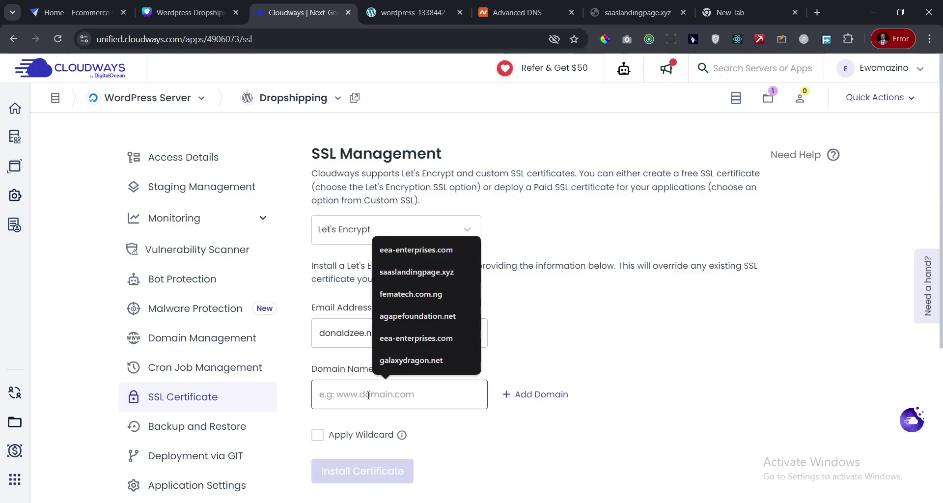
click(417, 272)
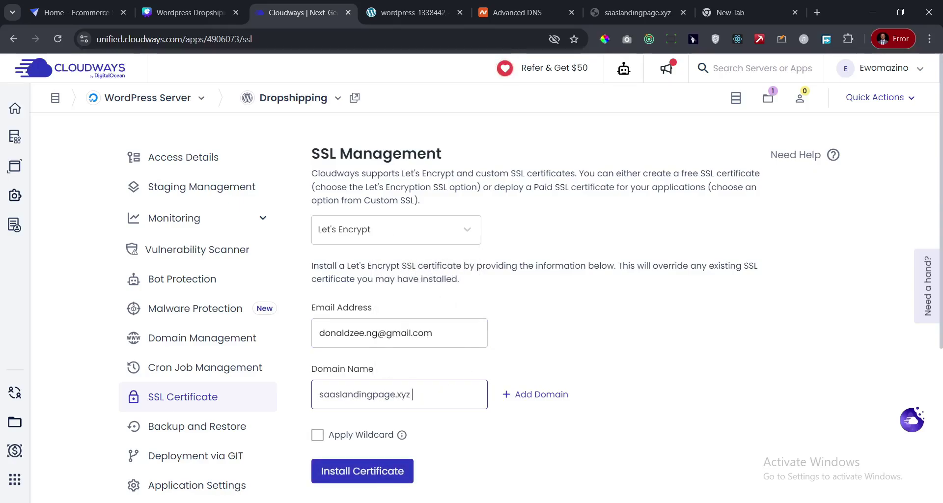
click(363, 472)
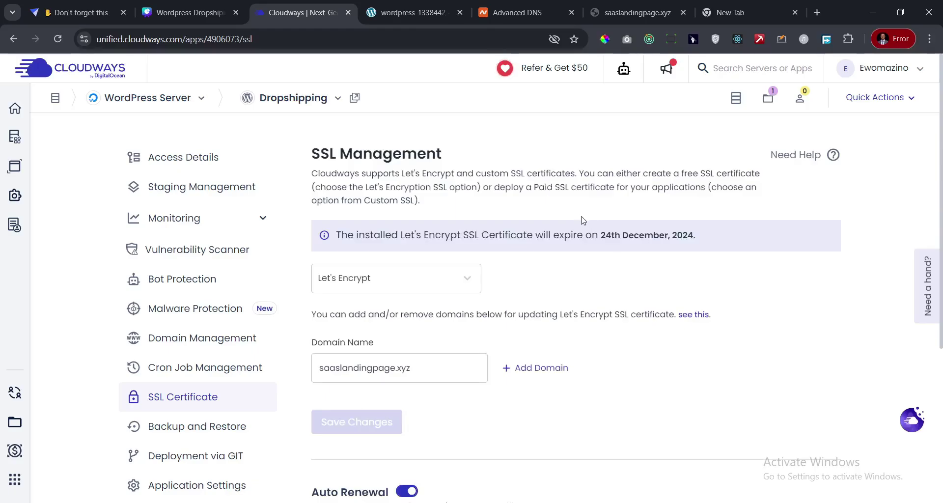
Load saaslandingpage.xyz in Chrome, confirm its connection is secure, and return to Cloudways.
click(736, 12)
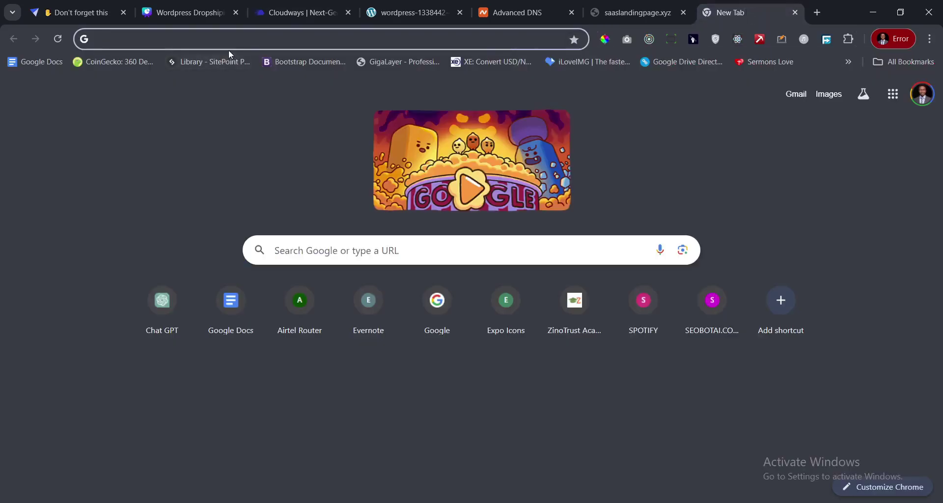
text(saaslandingpage.xyz)
key(Return)
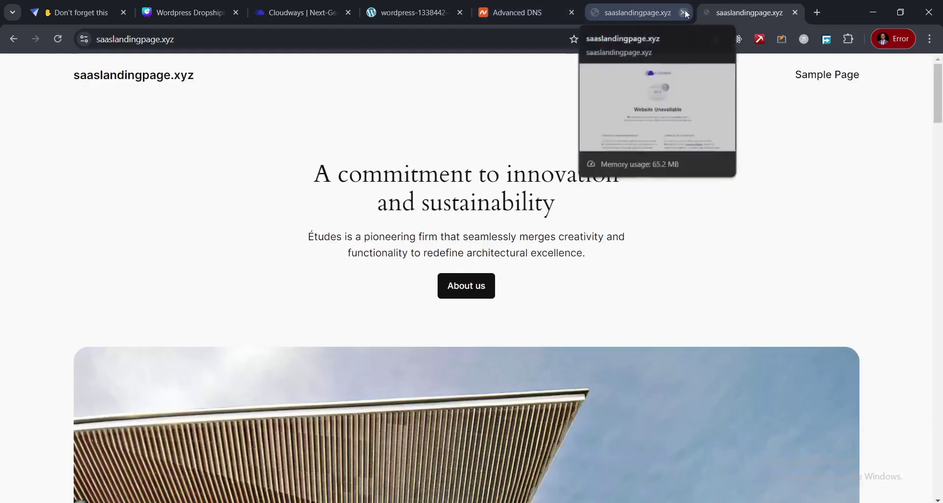
click(683, 13)
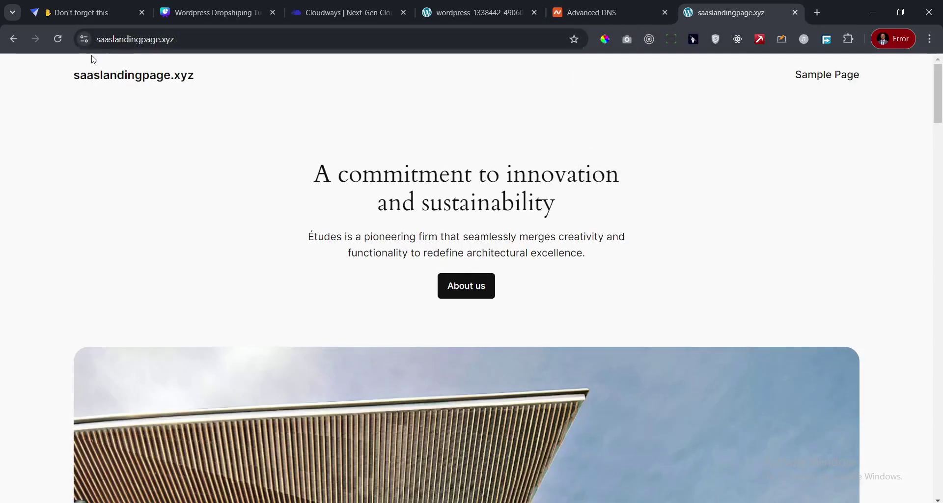
click(83, 39)
click(196, 269)
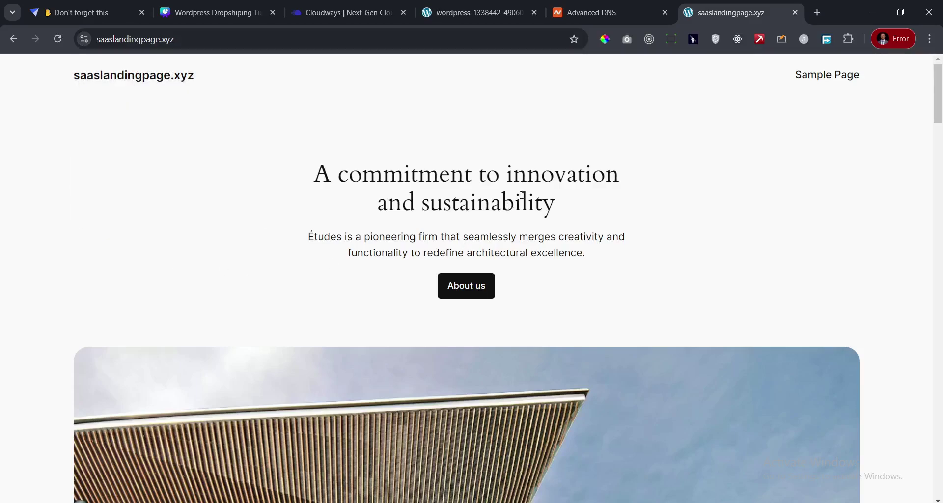
click(326, 11)
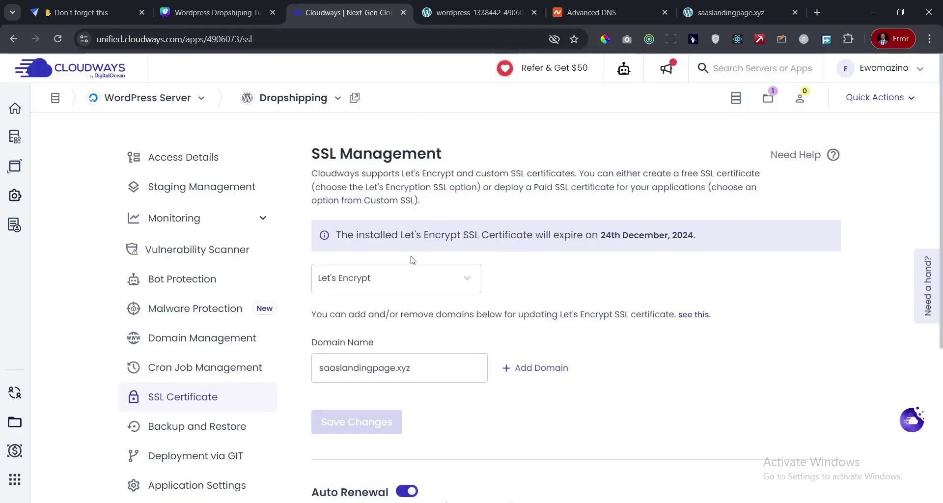
Open the Dropshipping app's WordPress Settings and review WEBP Redirection, PHP access and Cron Optimizer.
scroll(201, 275, down, 3)
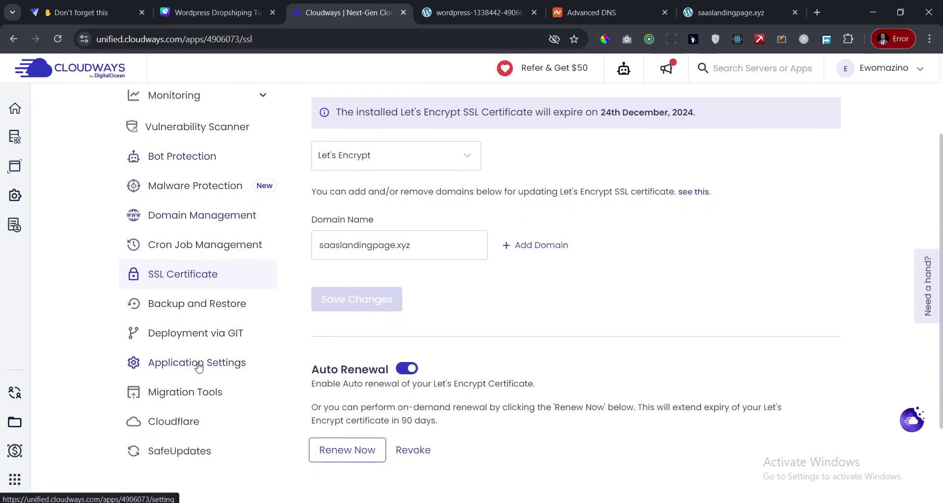
click(200, 363)
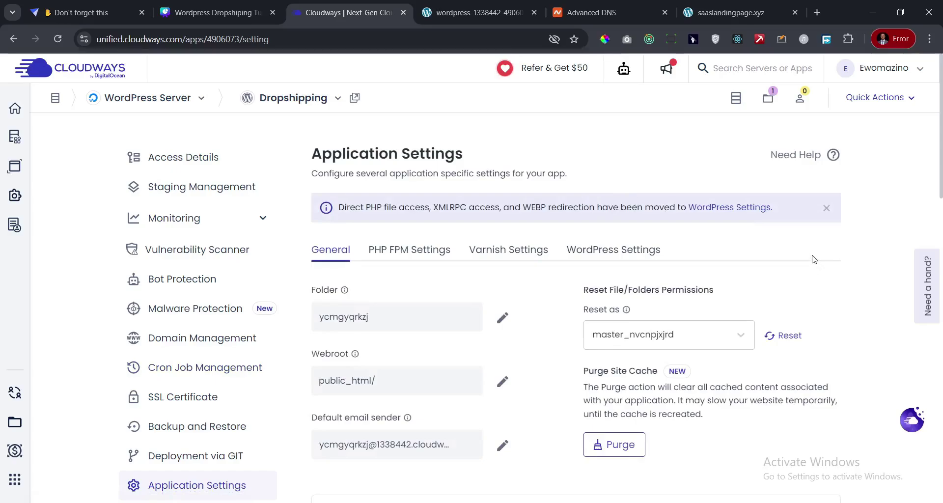
click(612, 249)
scroll(850, 240, down, 3)
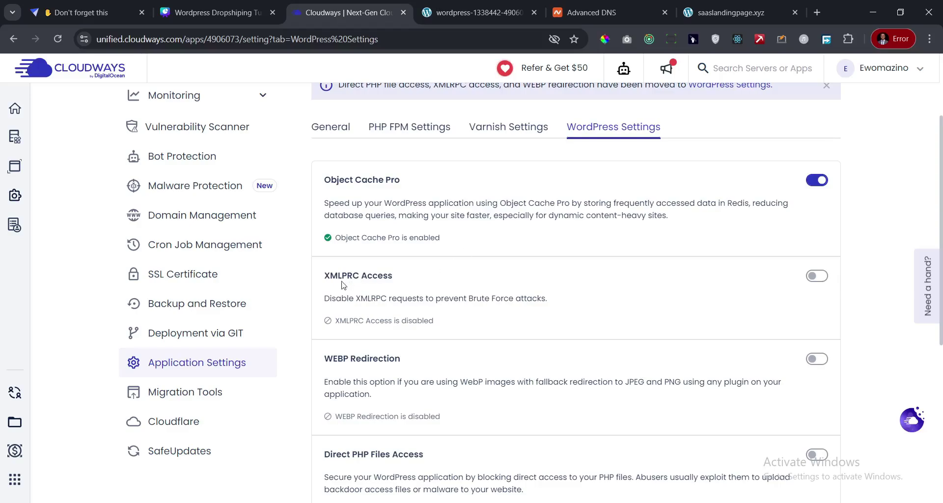
drag(334, 277, 372, 276)
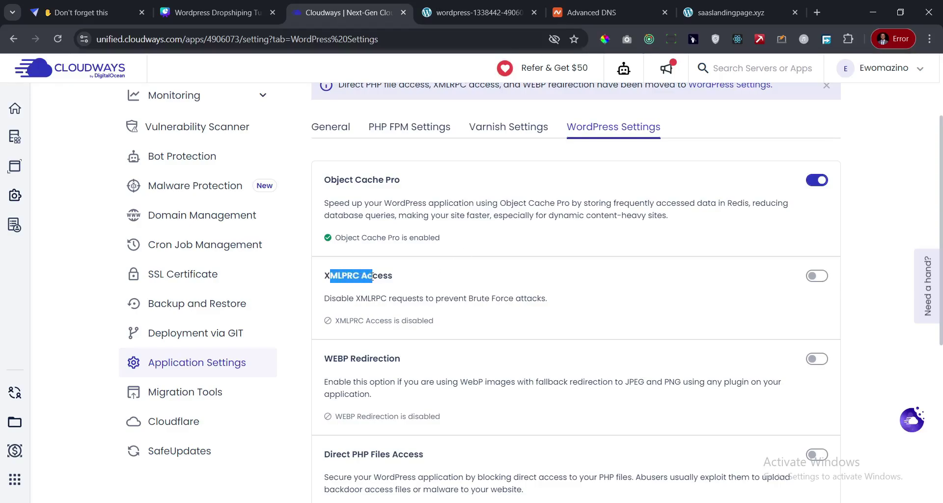
click(454, 281)
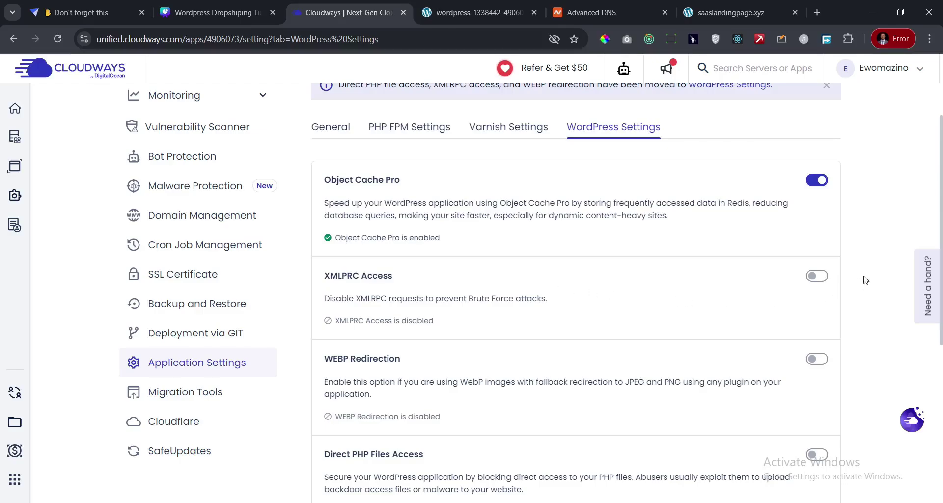
scroll(866, 281, down, 1)
scroll(865, 281, down, 3)
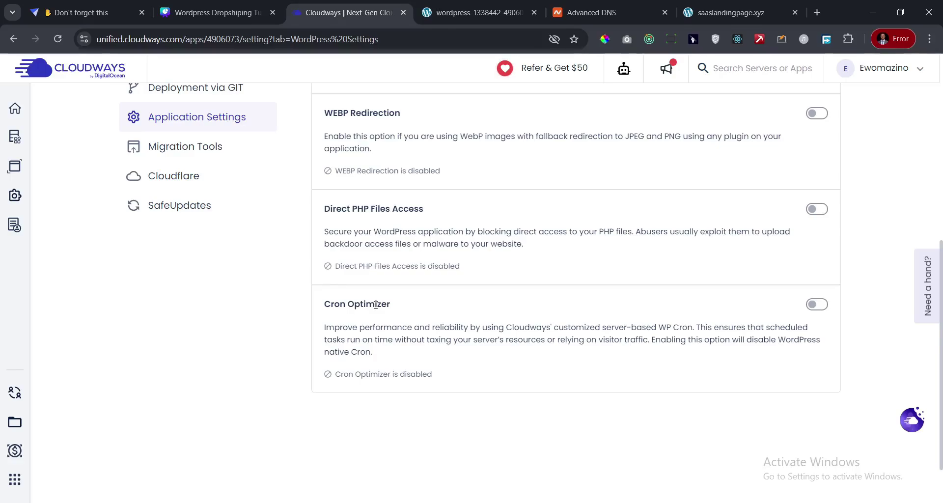
Enable and confirm Cron Optimizer, then go to the Dropshipping app's Malware Protection page.
drag(325, 305, 355, 306)
click(418, 309)
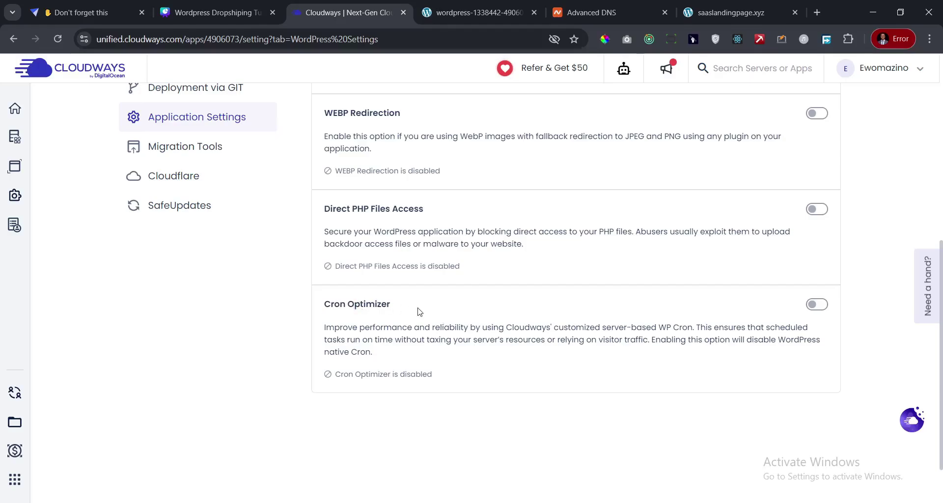
click(817, 306)
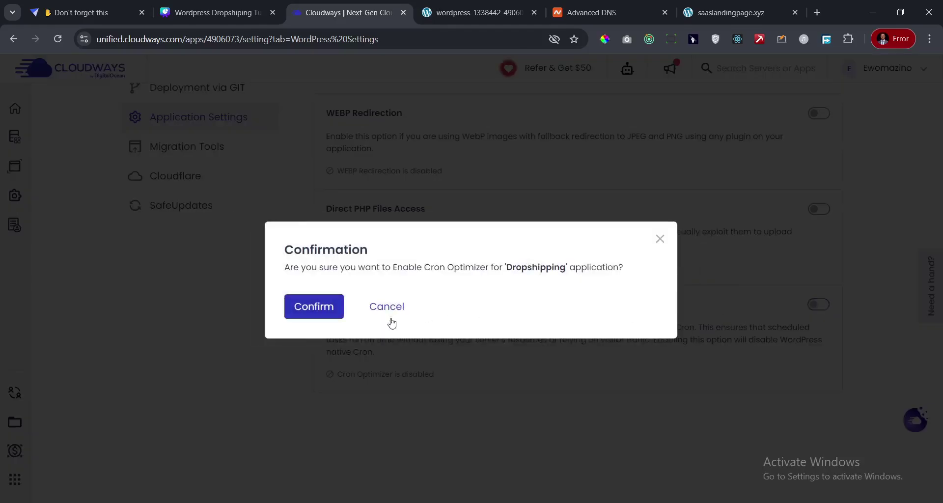
click(309, 308)
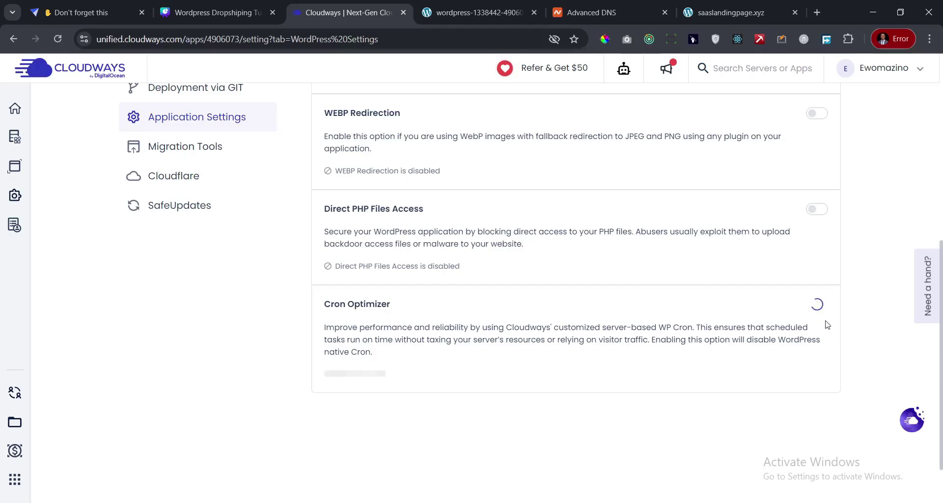
scroll(811, 281, up, 5)
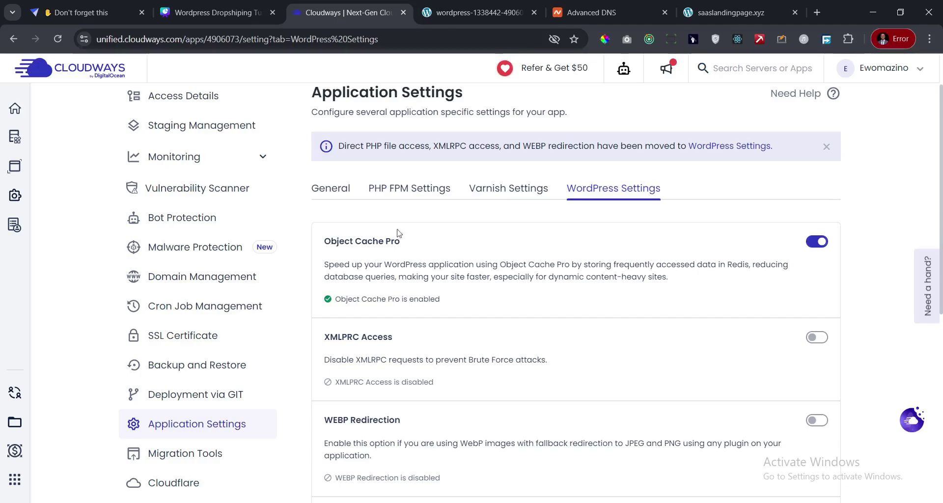
click(185, 251)
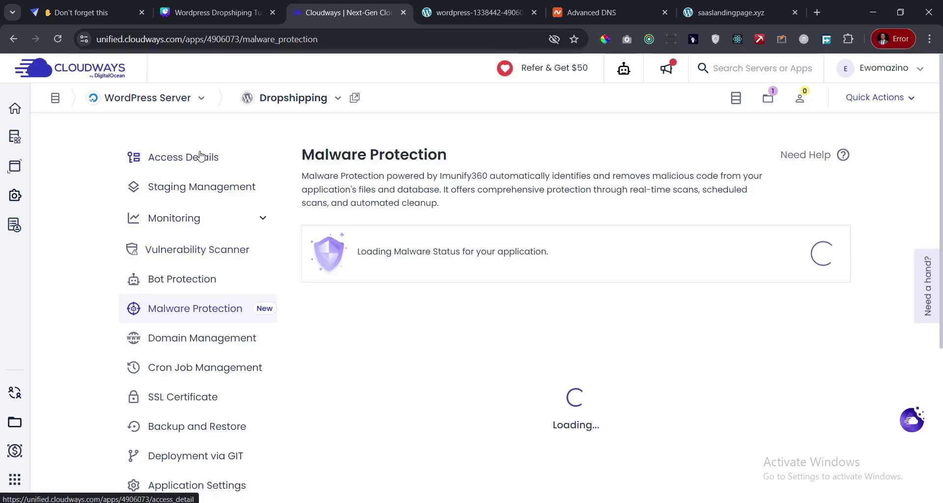
Copy the WordPress admin password from Access Details and open the Admin Panel login.
click(200, 156)
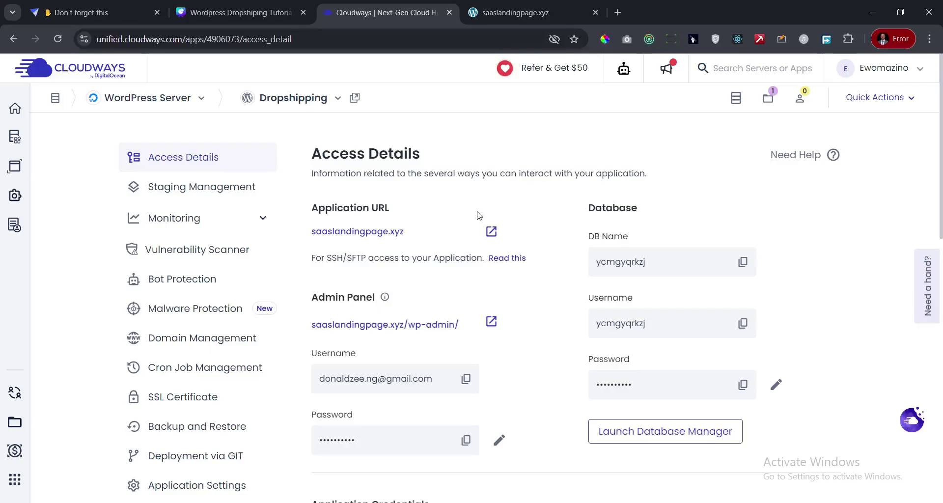
click(466, 440)
click(490, 322)
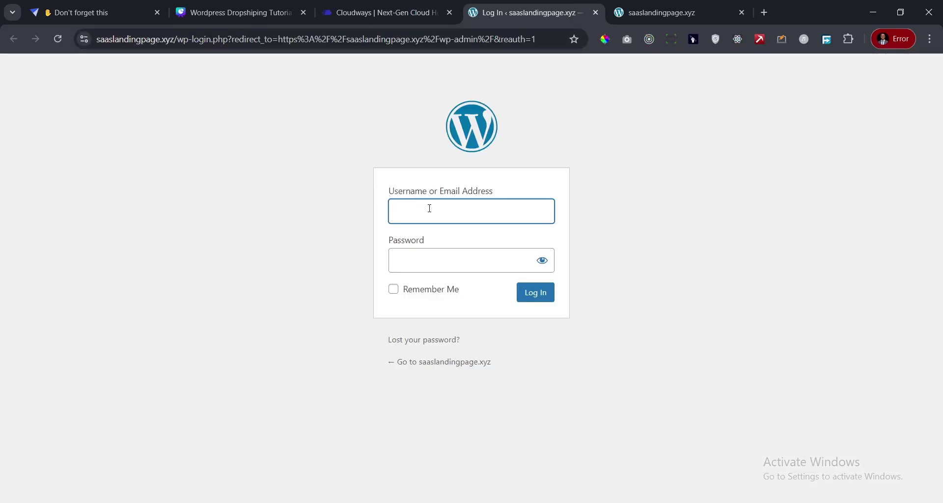
Log in with the saved username and copied password, dismiss Object Cache Pro notice, save login.
click(430, 209)
click(503, 240)
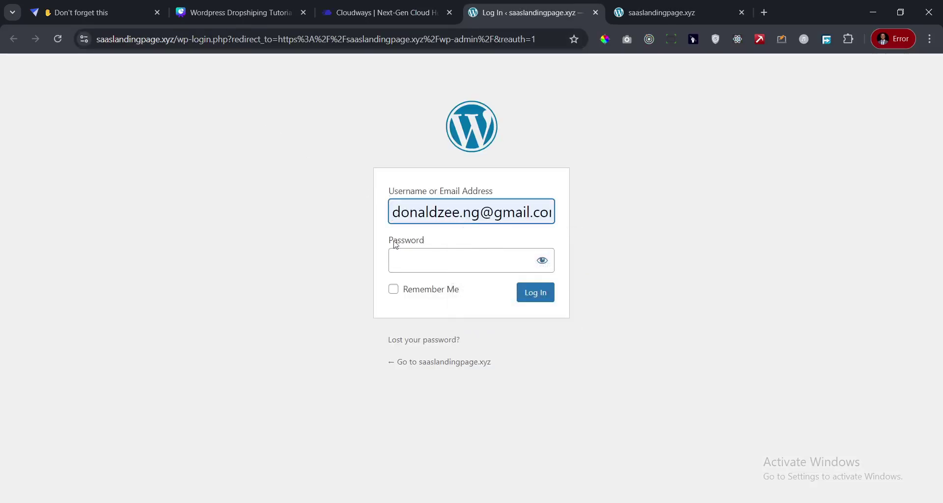
click(420, 256)
key(ctrl+v)
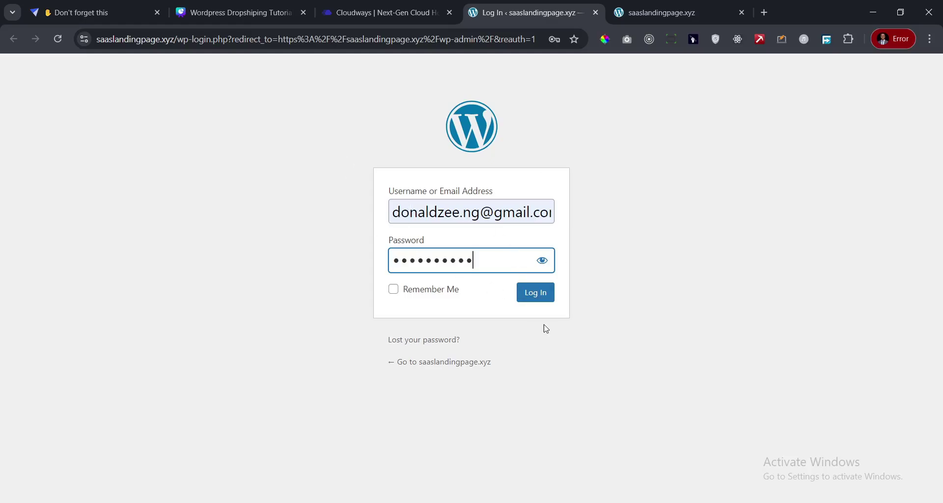
click(535, 296)
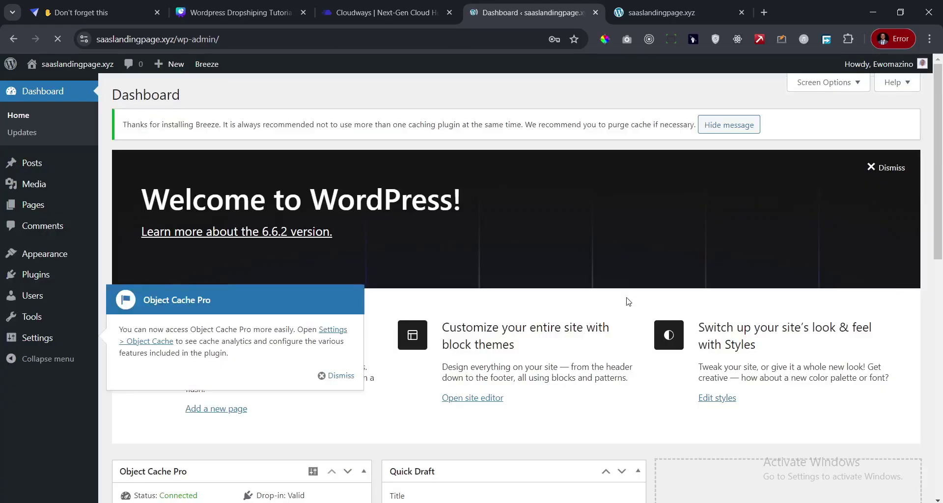
click(336, 376)
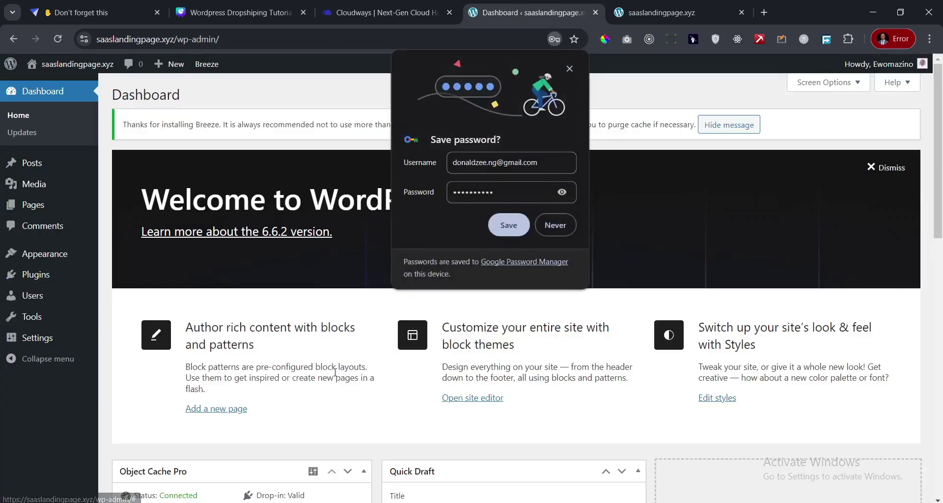
click(511, 226)
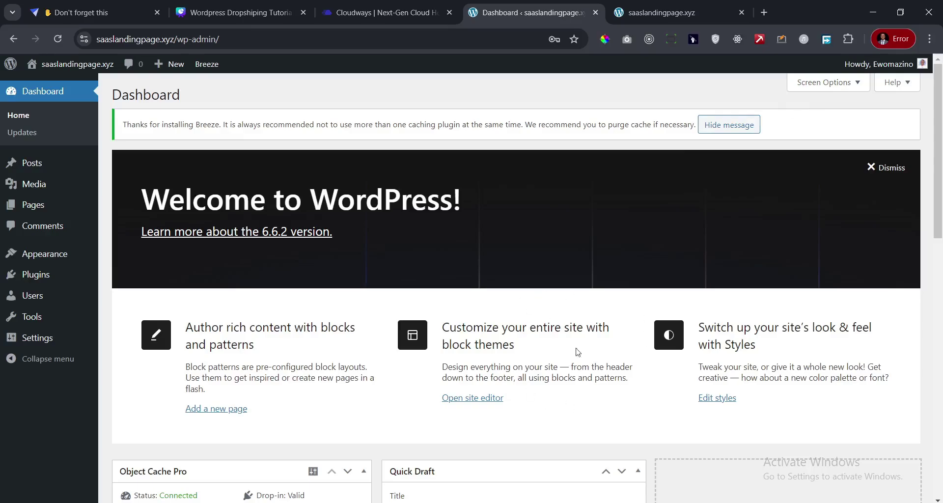
Dismiss the Welcome panel and hide every dashboard box except At a Glance.
click(880, 168)
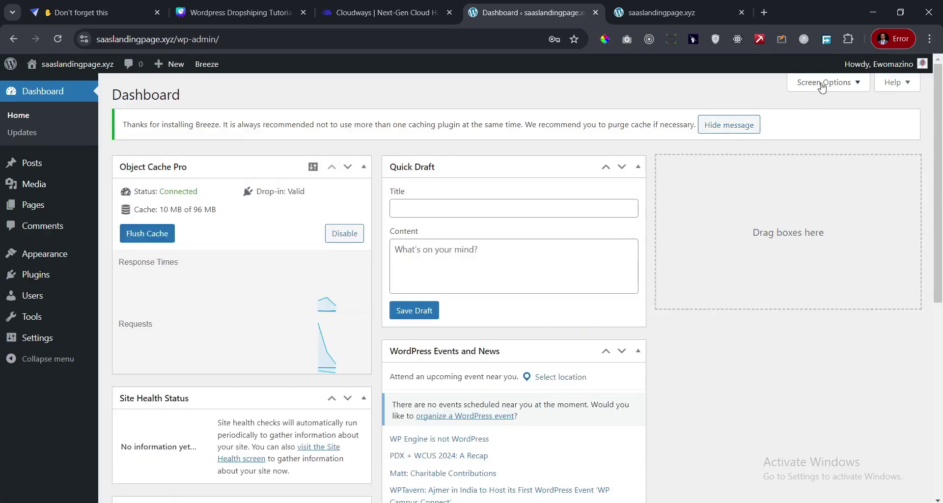
click(855, 83)
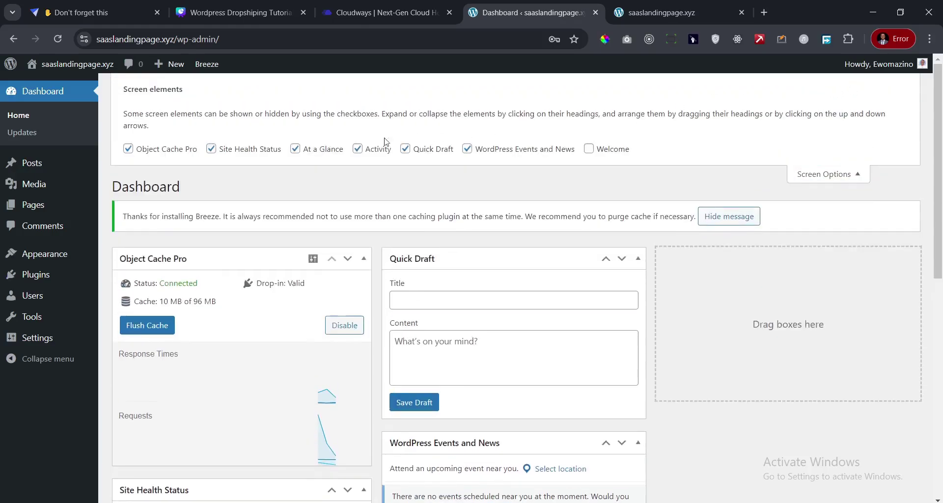
click(248, 149)
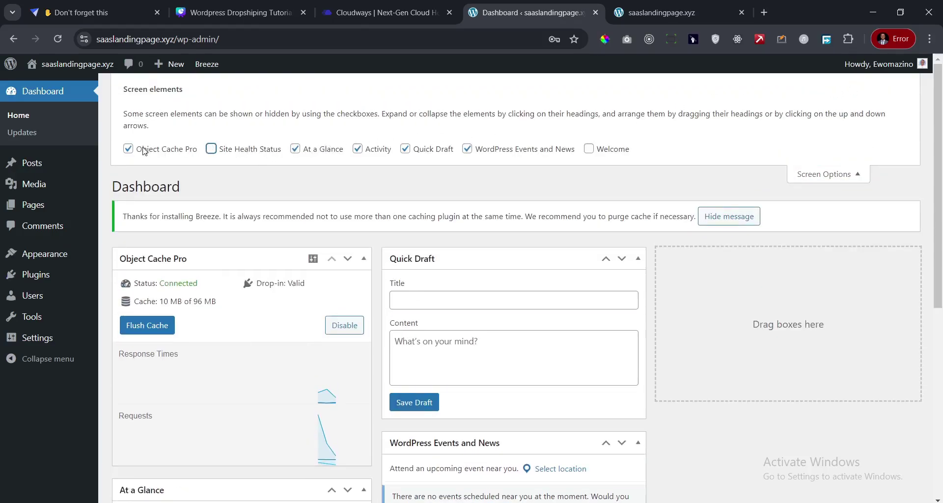
click(145, 150)
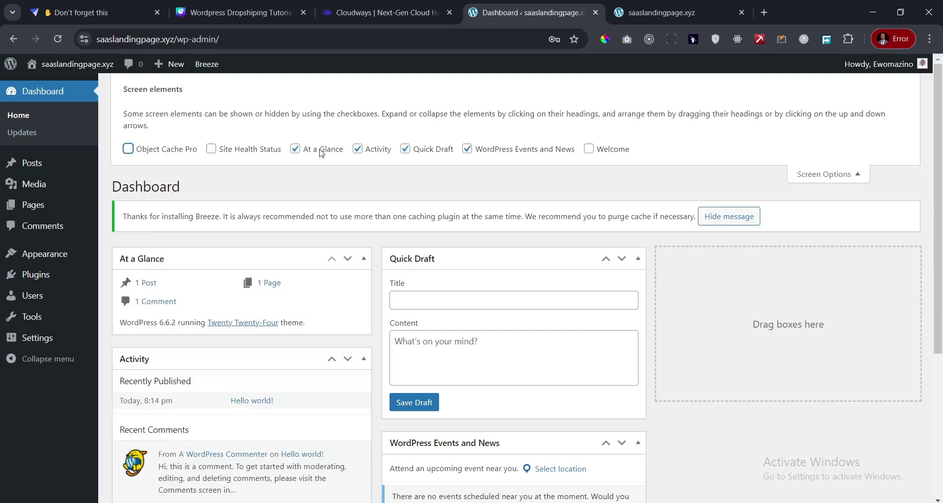
click(384, 153)
click(438, 151)
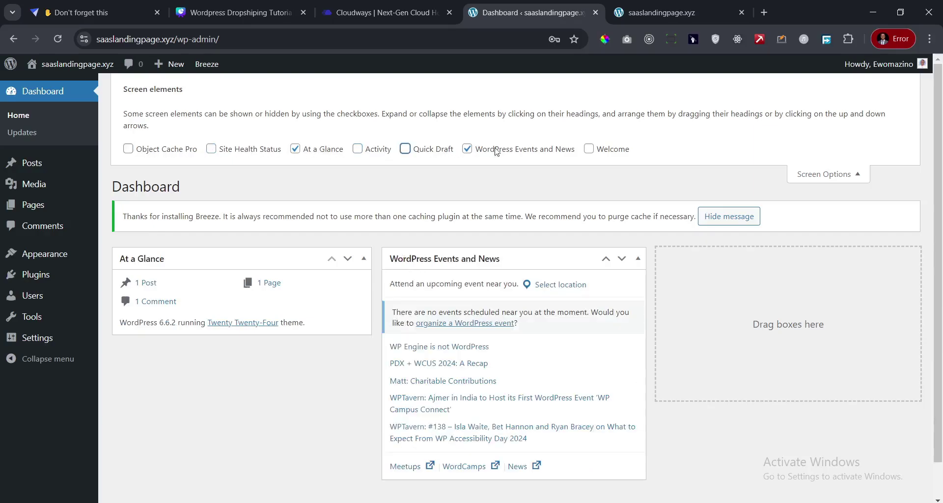
click(515, 151)
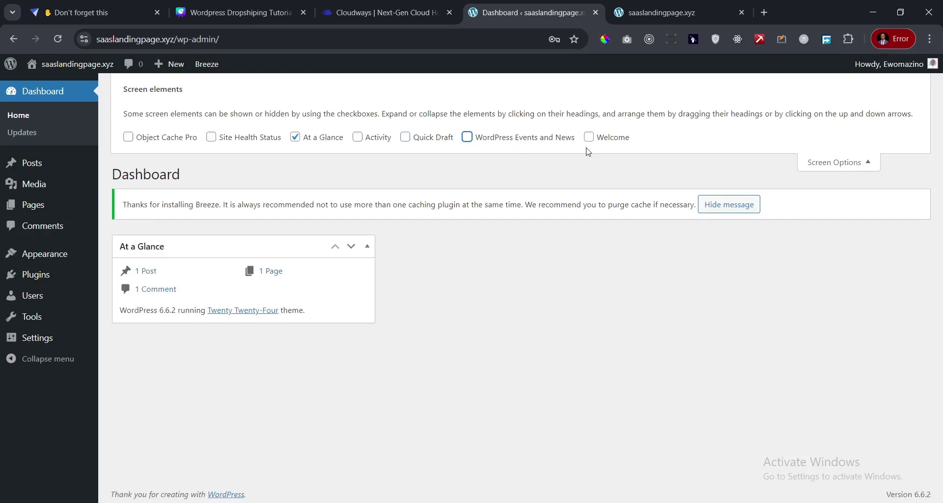
click(827, 163)
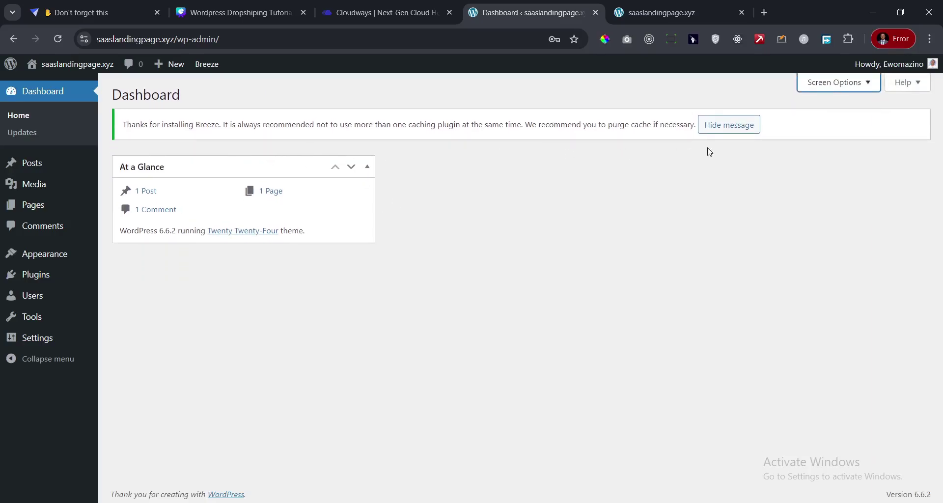
Dismiss the Breeze caching notice and zoom the admin page to 110%.
click(720, 129)
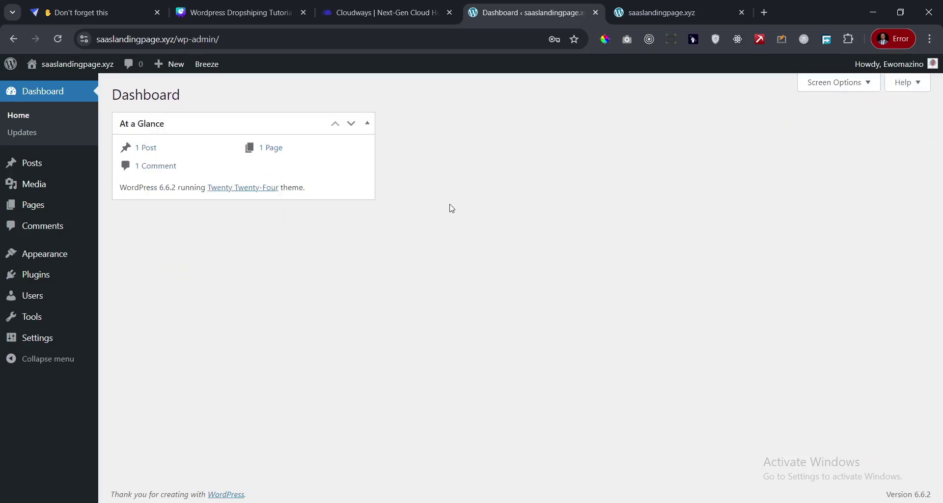
key(ctrl+plus)
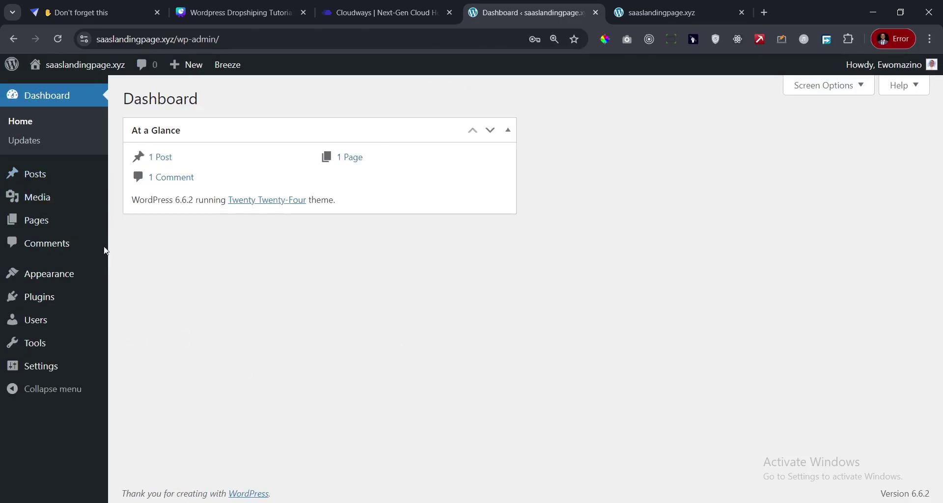
click(136, 300)
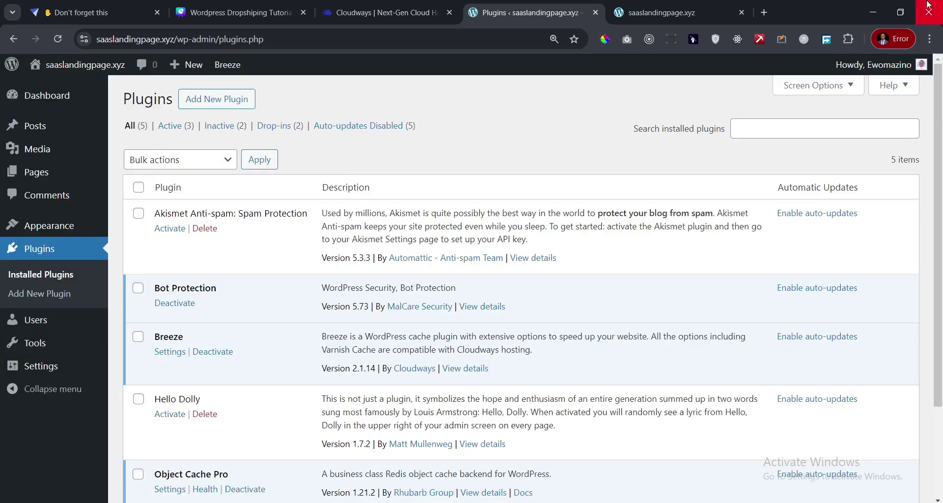
Bulk-deactivate the Breeze and Object Cache Pro plugins.
scroll(339, 334, down, 1)
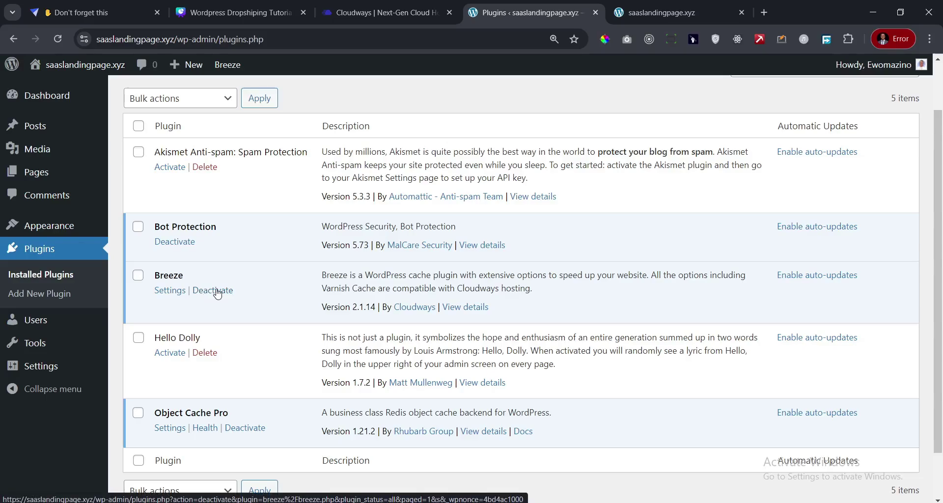
click(138, 275)
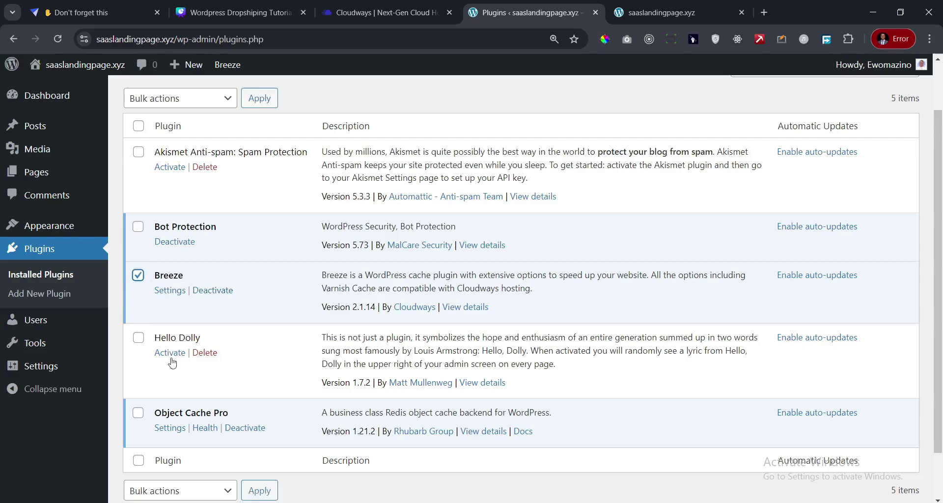
click(138, 413)
click(215, 490)
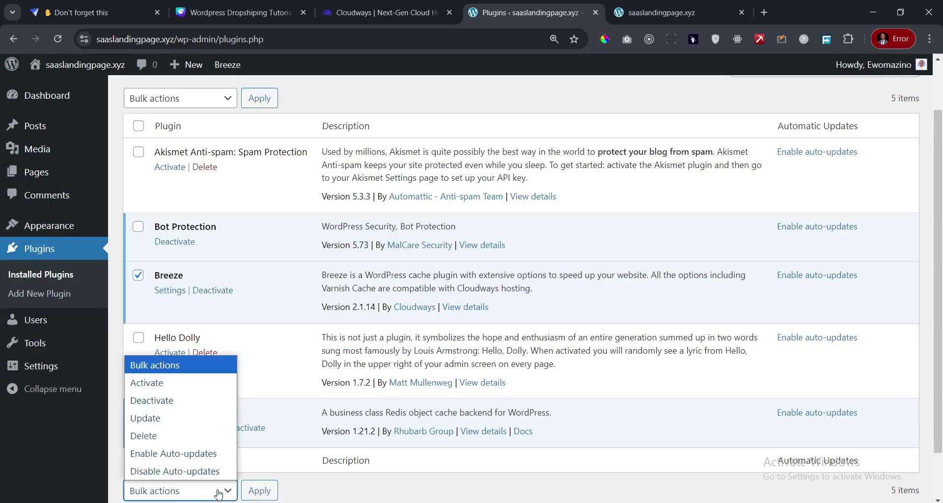
click(161, 400)
click(259, 490)
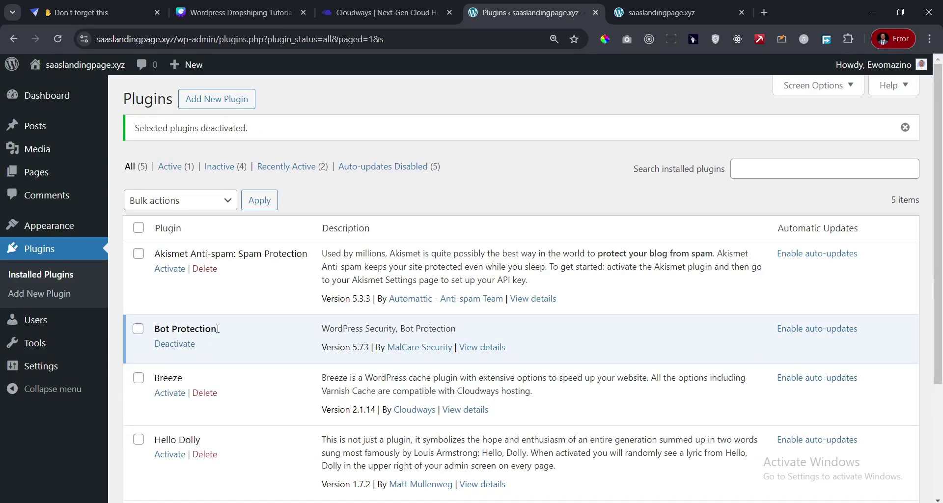
Delete the Hello Dolly plugin and confirm the deletion.
scroll(255, 300, down, 1)
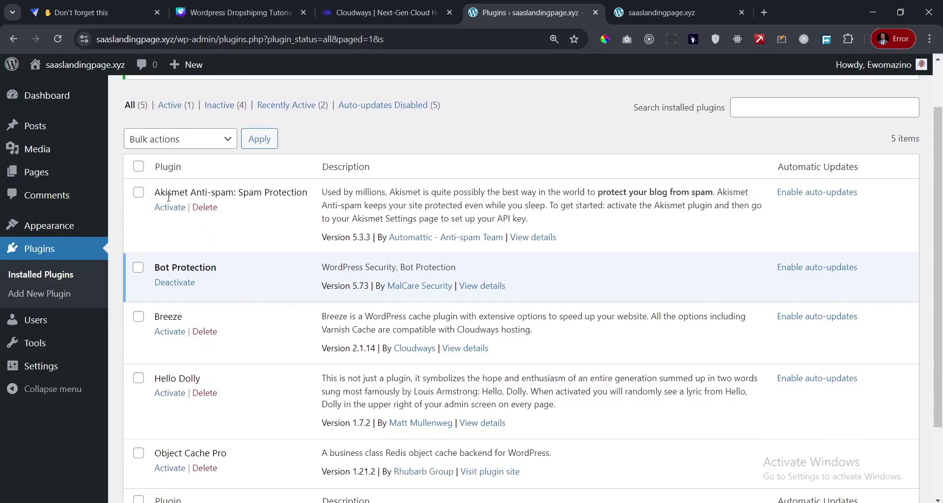
scroll(281, 287, down, 1)
scroll(281, 287, up, 1)
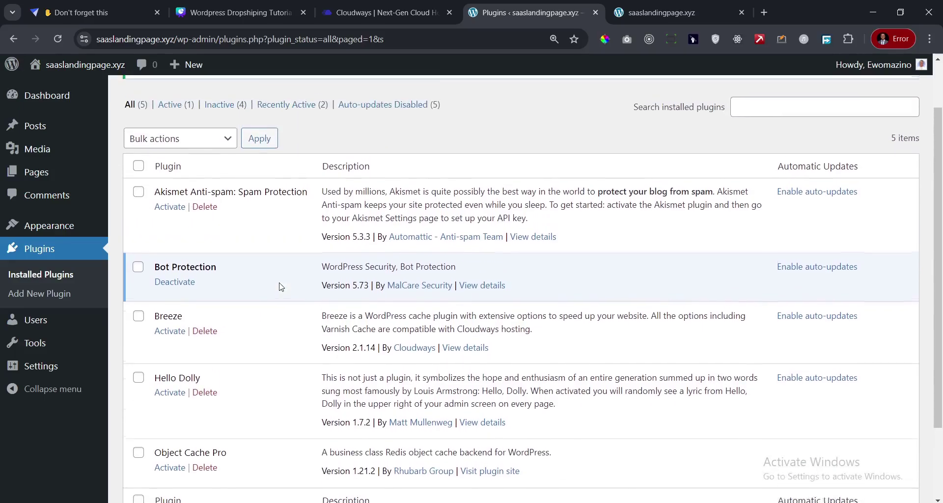
scroll(270, 301, up, 1)
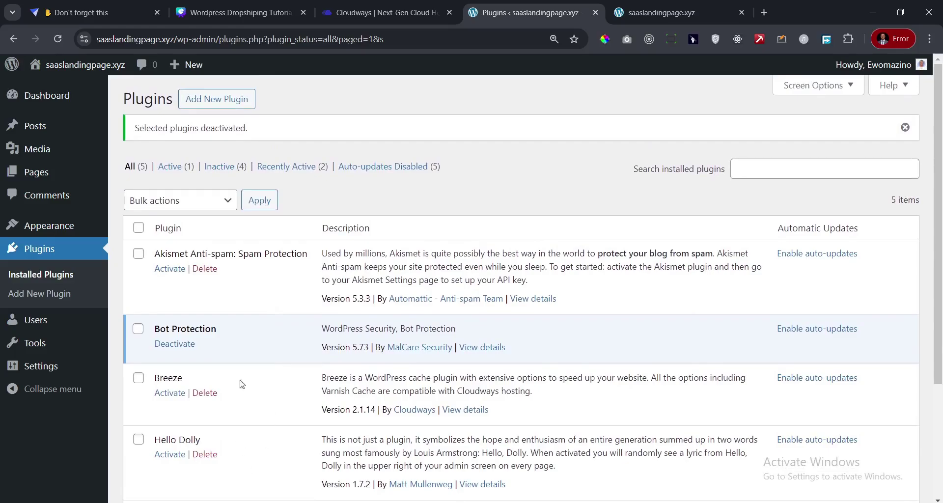
scroll(238, 401, down, 1)
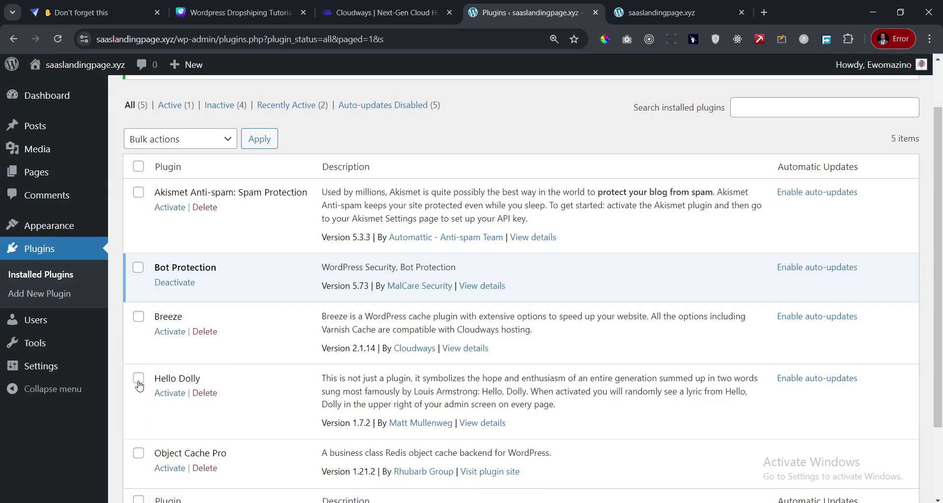
click(216, 395)
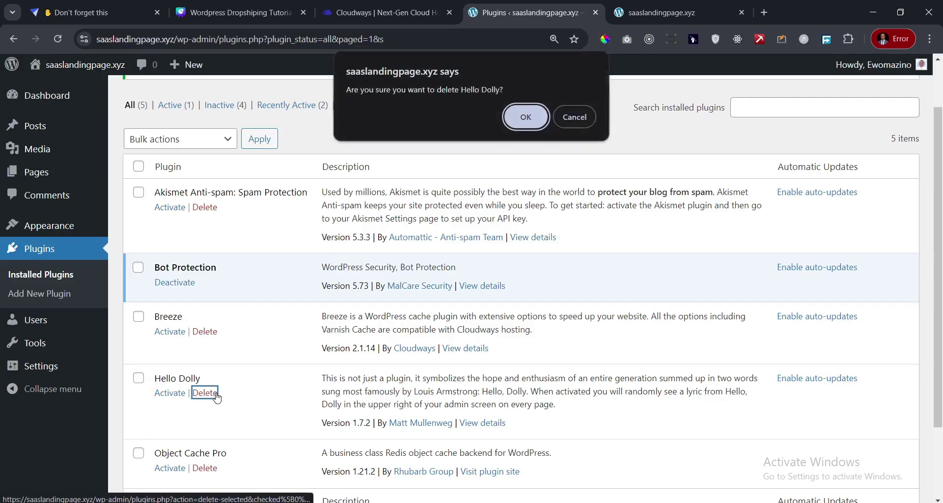
click(524, 121)
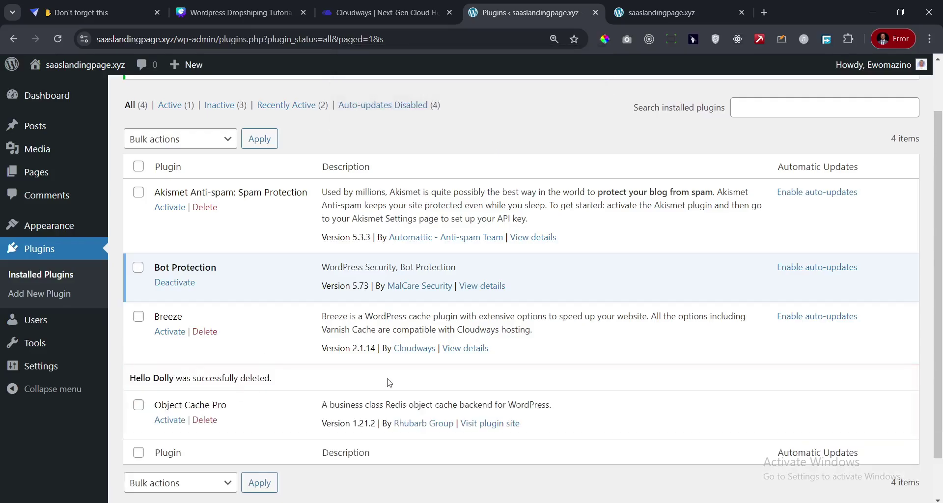
scroll(190, 242, up, 2)
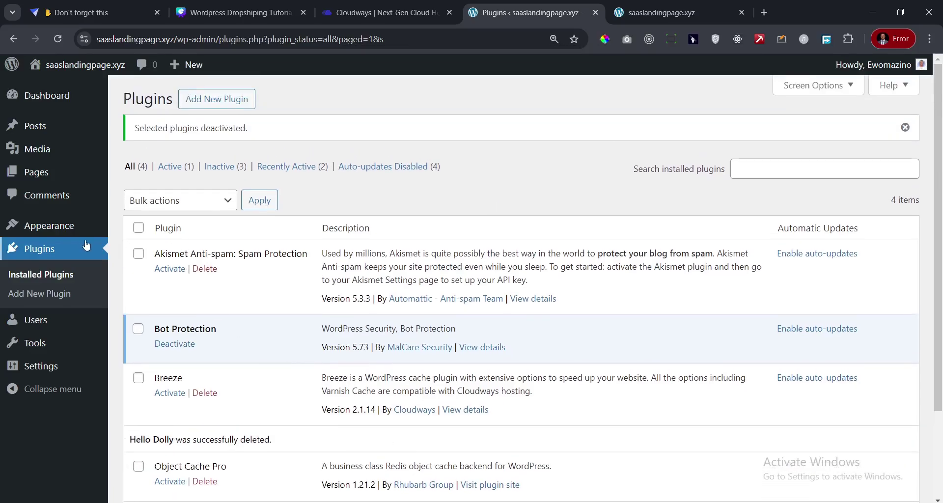
Go to the installed themes page, briefly checking the Botiga store site tab.
mouse_move(56, 230)
click(139, 232)
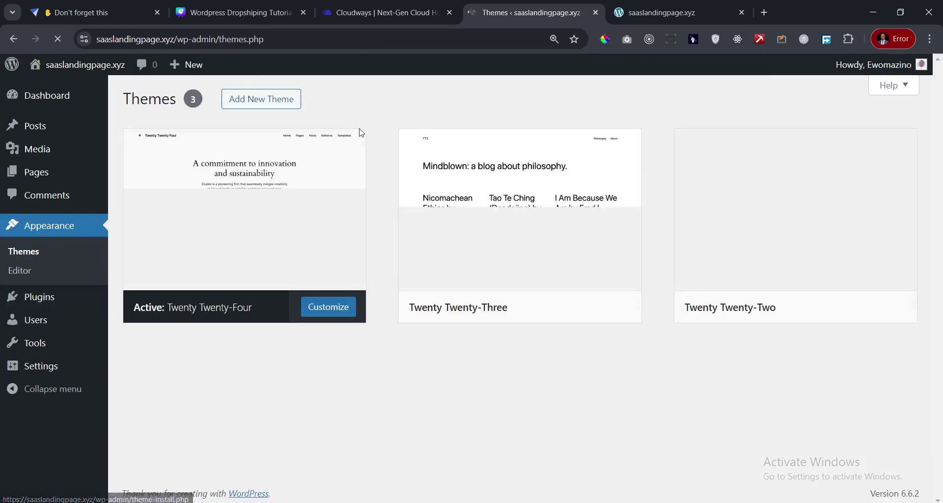
click(92, 15)
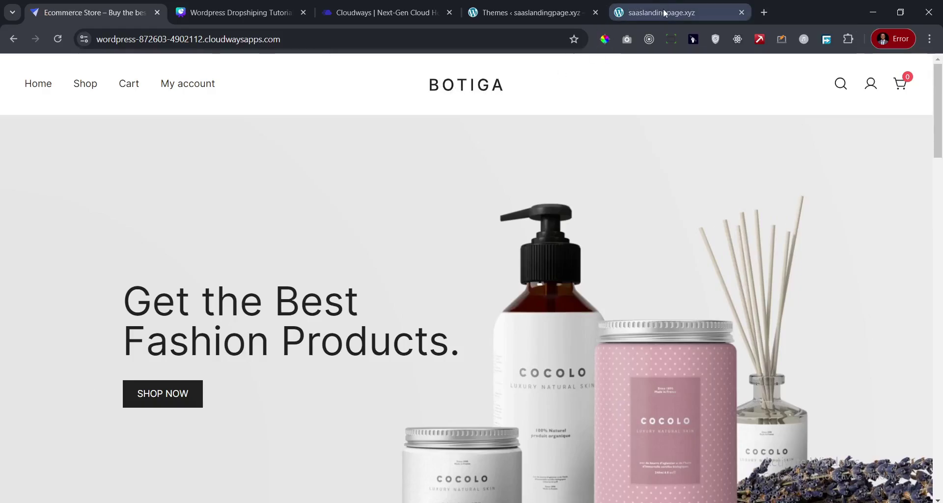
click(522, 14)
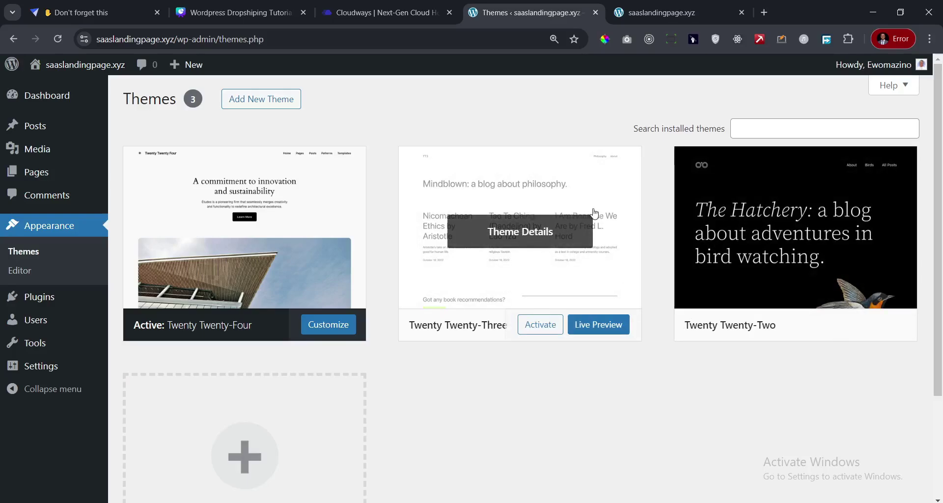
Delete Twenty Twenty-Three, then Twenty Twenty-Two, from their Theme Details, confirming each with OK.
click(539, 237)
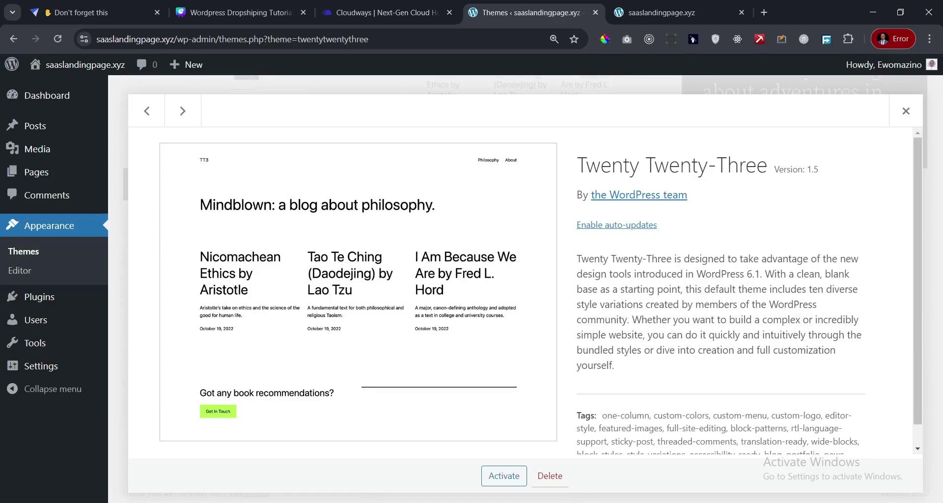
click(555, 480)
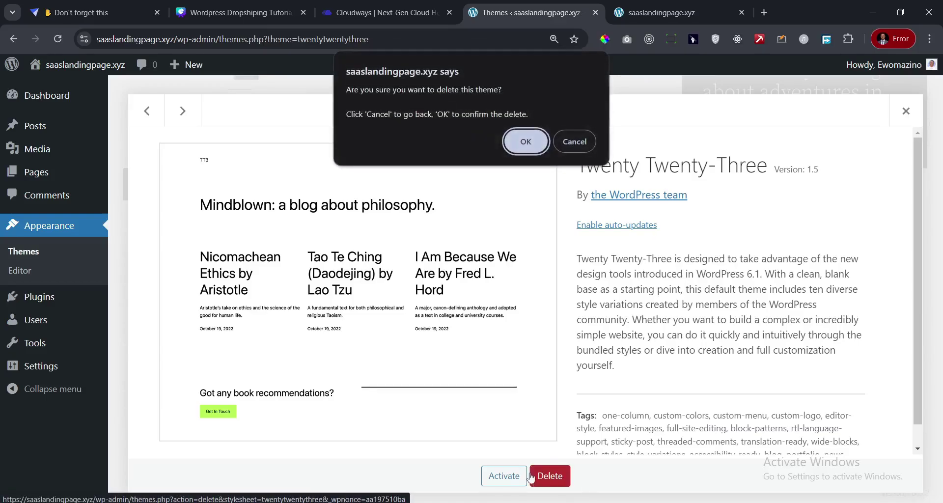
click(532, 144)
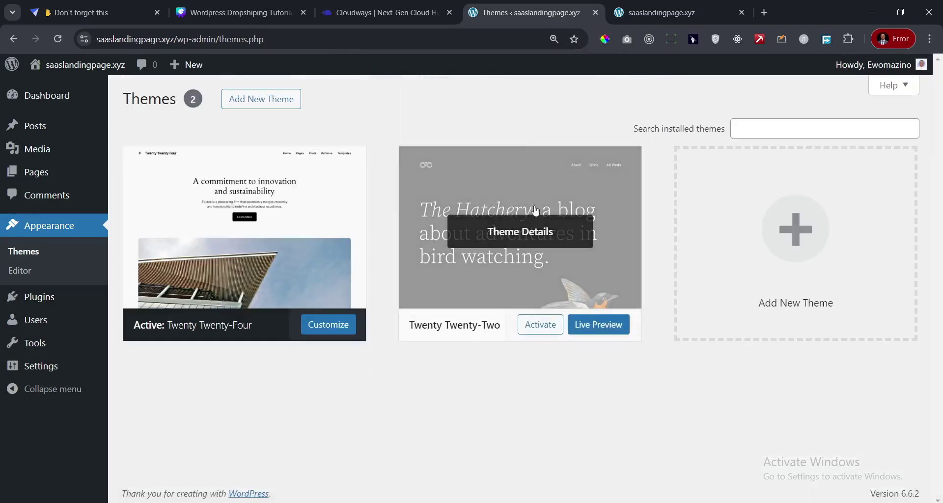
click(516, 231)
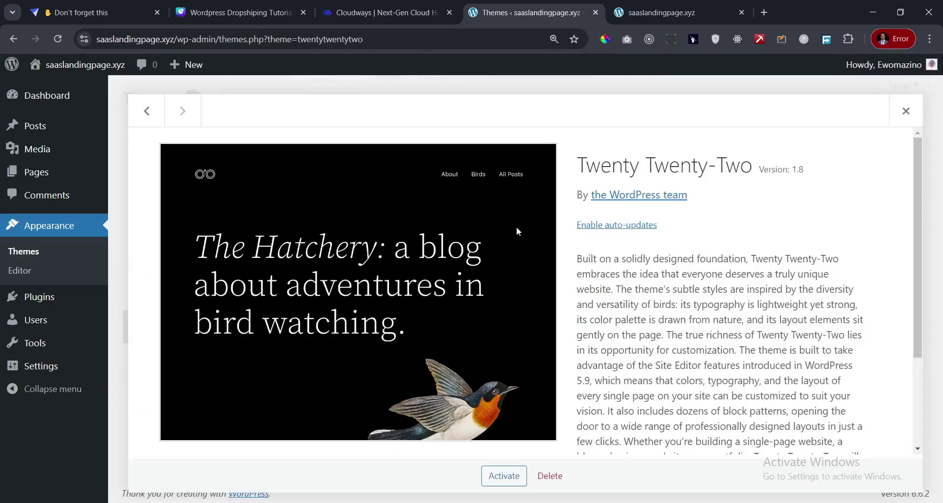
click(547, 476)
click(534, 143)
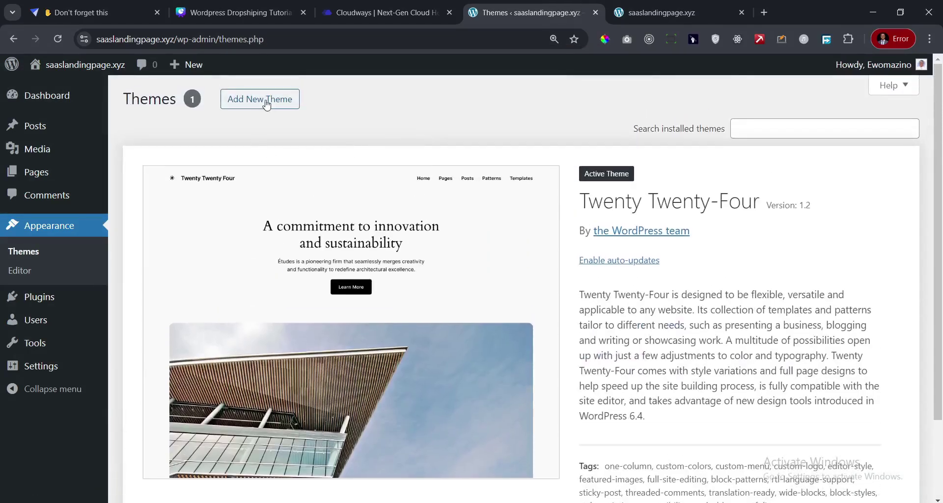
click(266, 103)
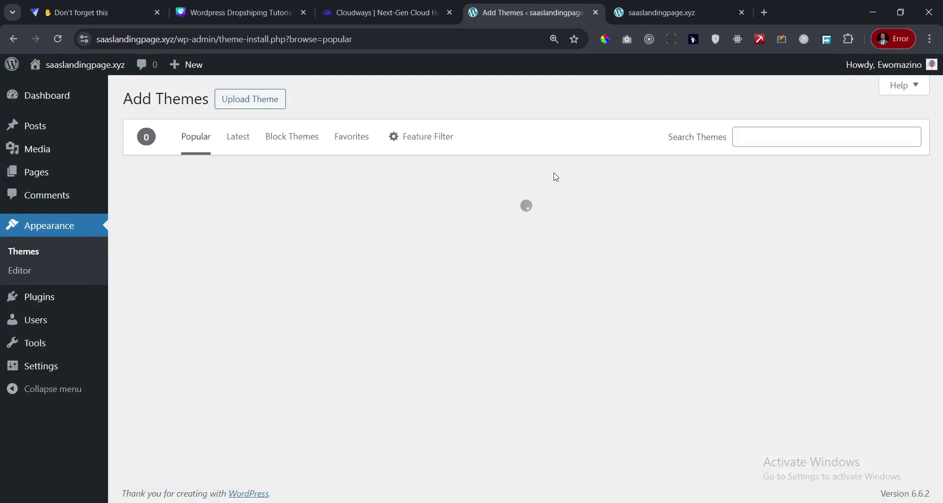
Search the theme directory for 'botiga', then install and activate the Botiga theme.
click(787, 137)
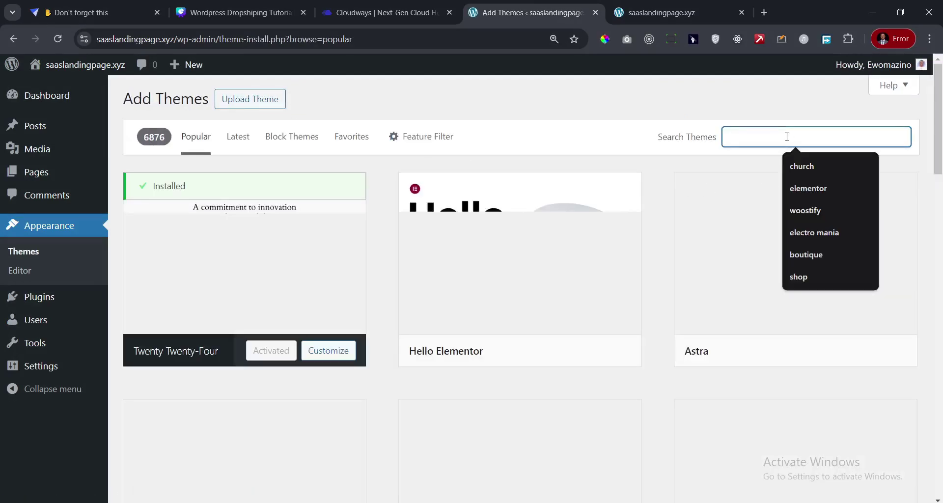
text(botoga)
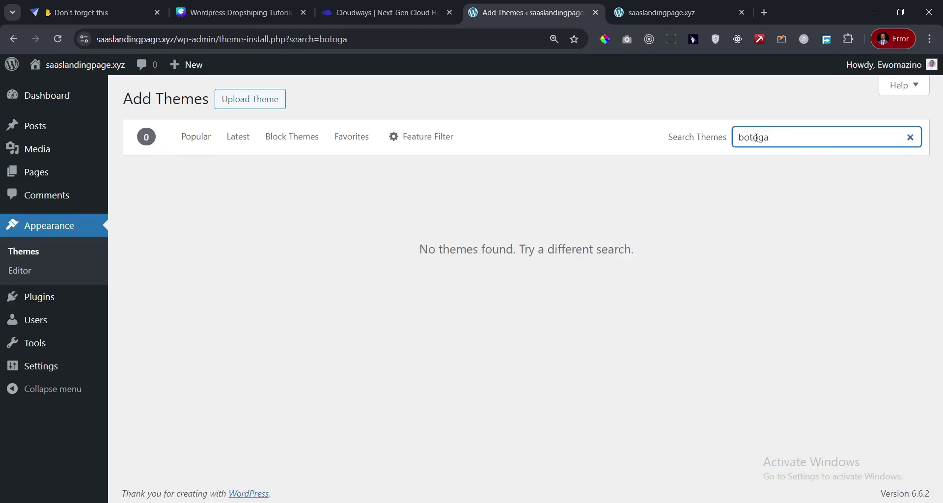
key(BackSpace)
key(BackSpace)
key(BackSpace)
text(iga)
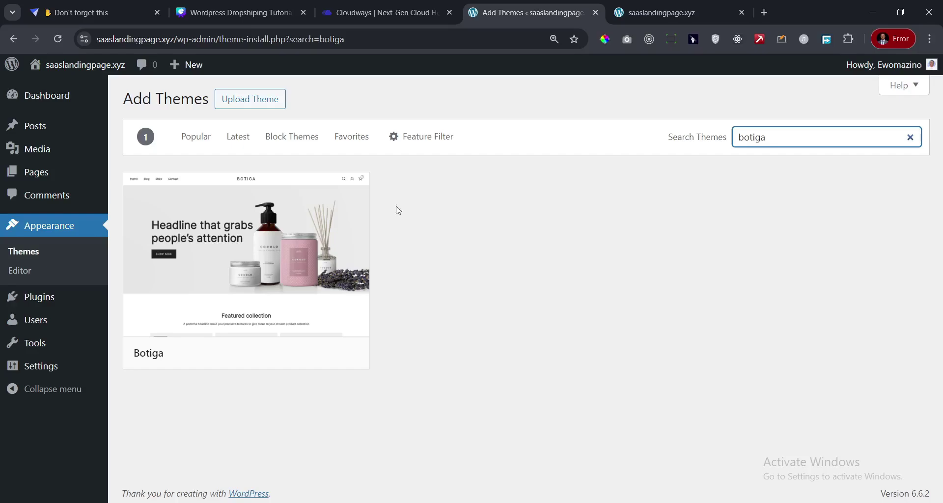
mouse_move(274, 228)
mouse_move(264, 259)
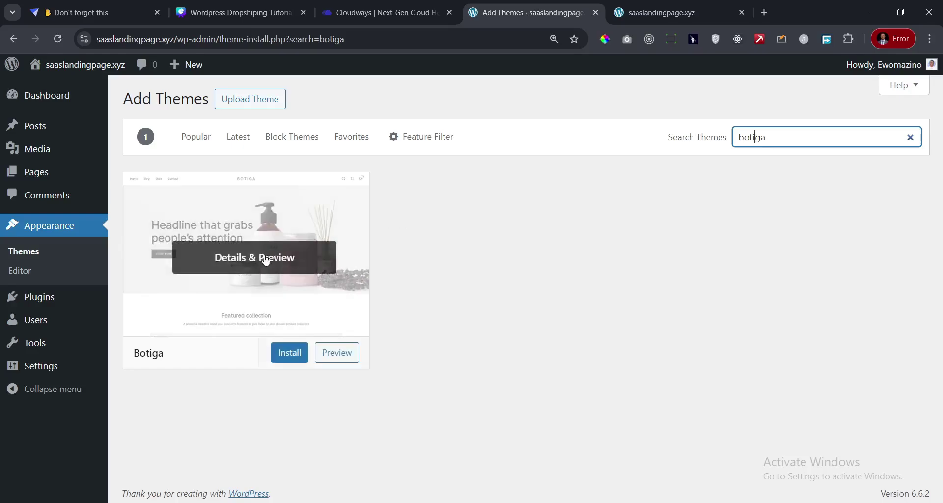
click(290, 356)
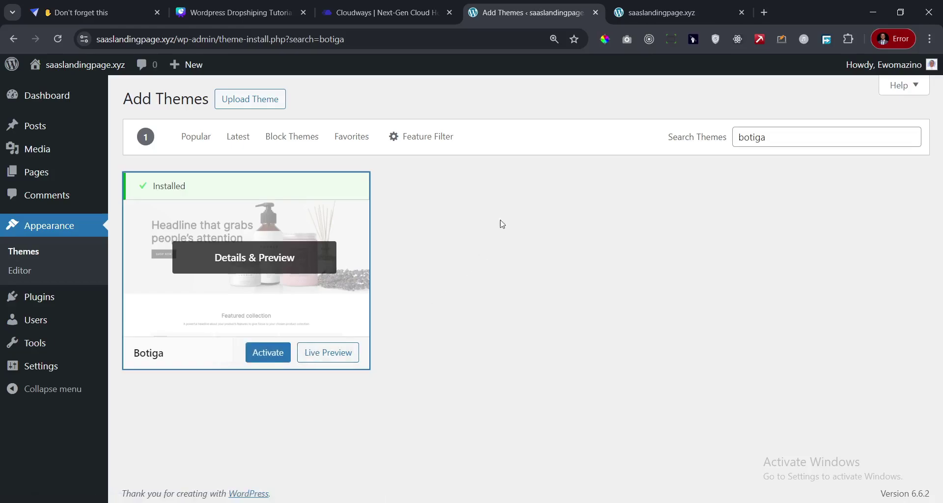
click(269, 353)
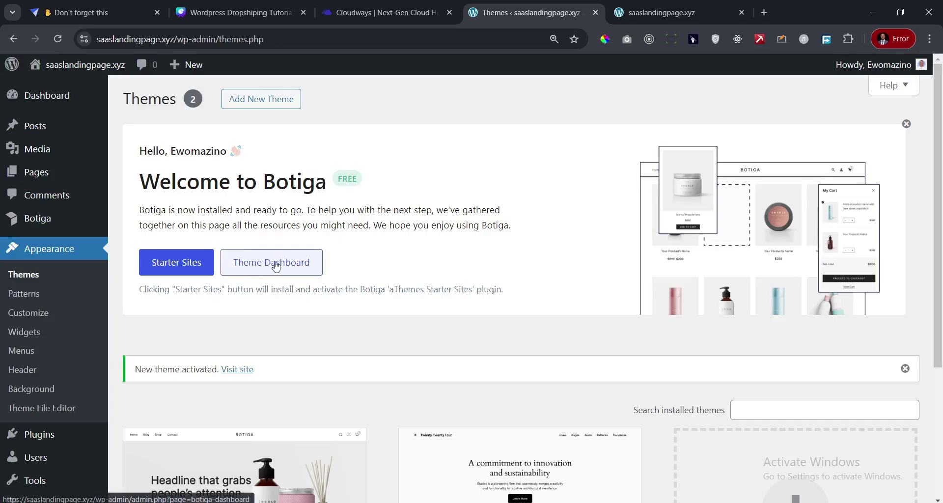
Open Botiga's Theme Dashboard from the welcome panel and view its Starter Sites tab.
scroll(353, 267, down, 3)
scroll(381, 267, up, 3)
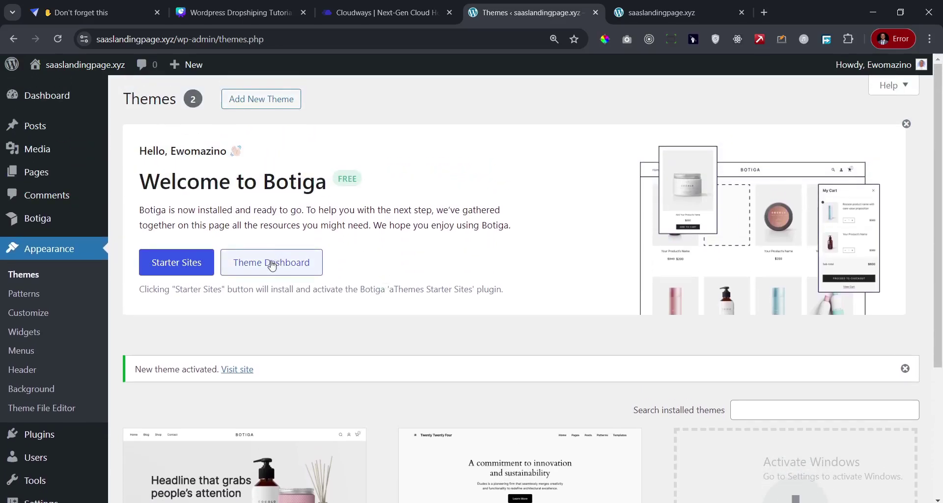
click(273, 265)
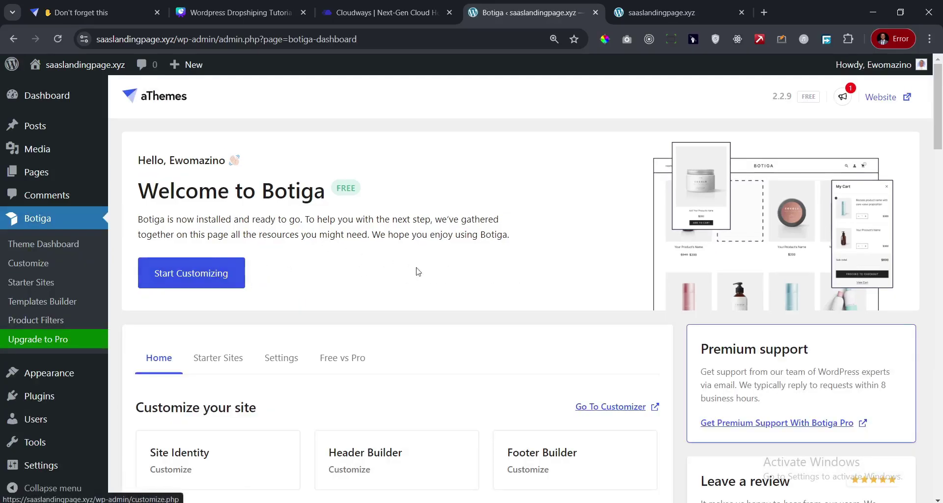
scroll(481, 250, down, 3)
scroll(482, 251, down, 6)
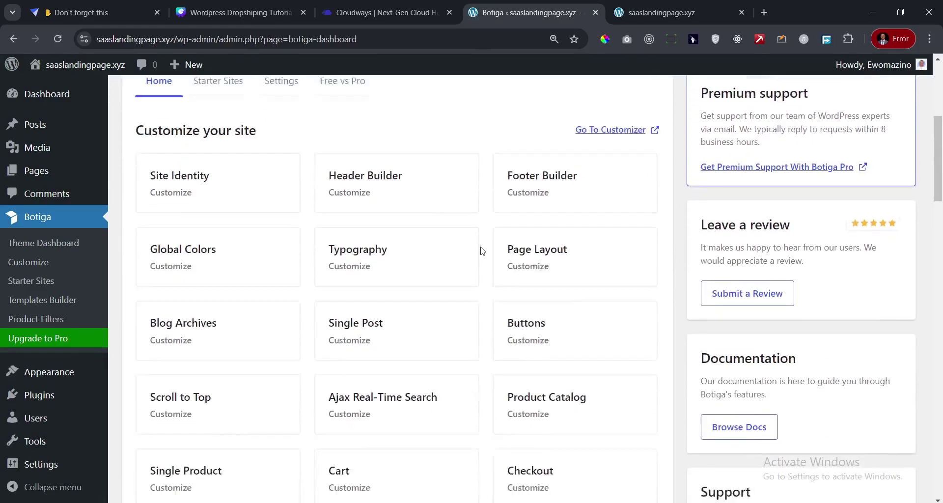
scroll(481, 251, down, 11)
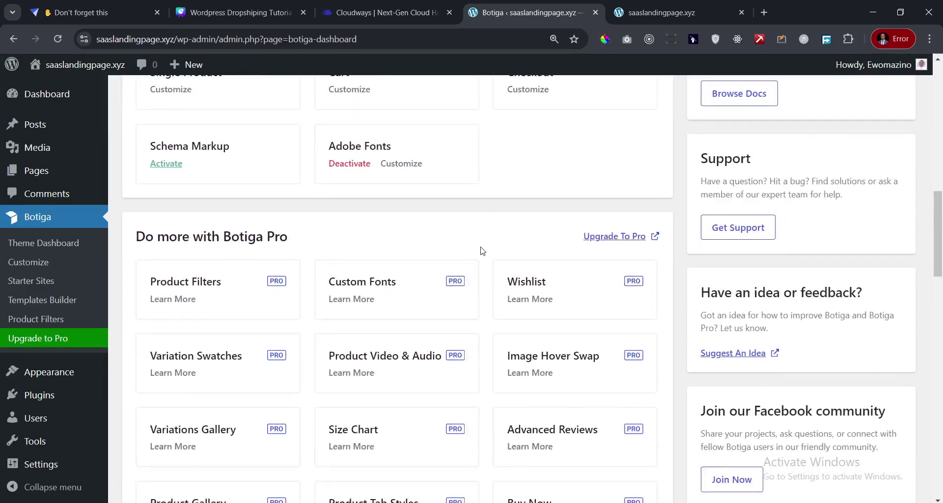
scroll(481, 250, down, 5)
scroll(478, 251, up, 20)
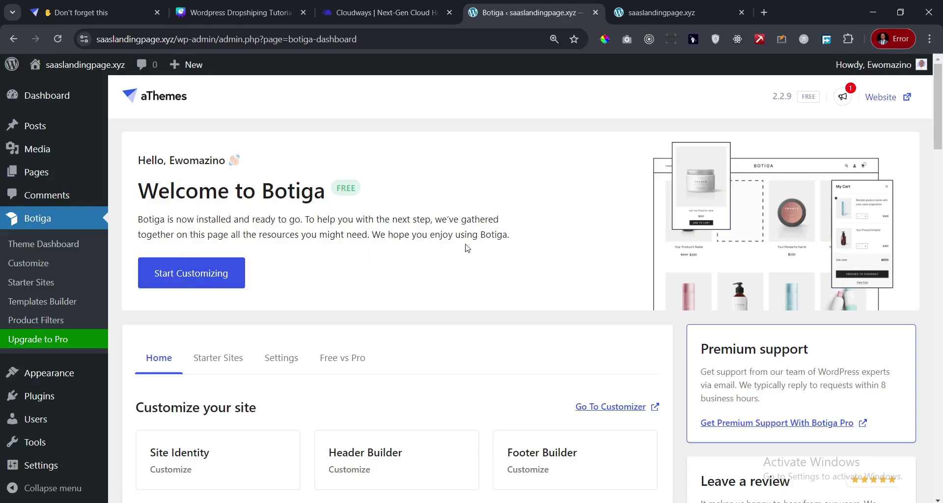
scroll(346, 277, down, 3)
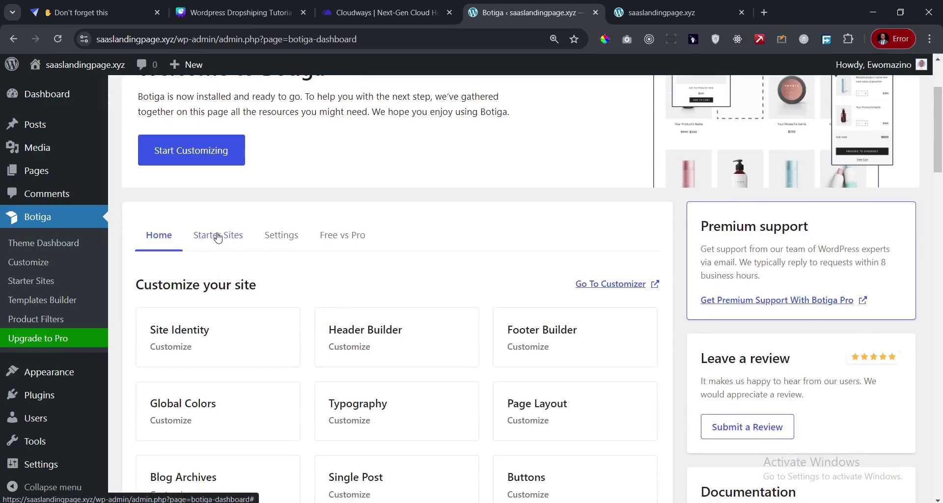
click(218, 237)
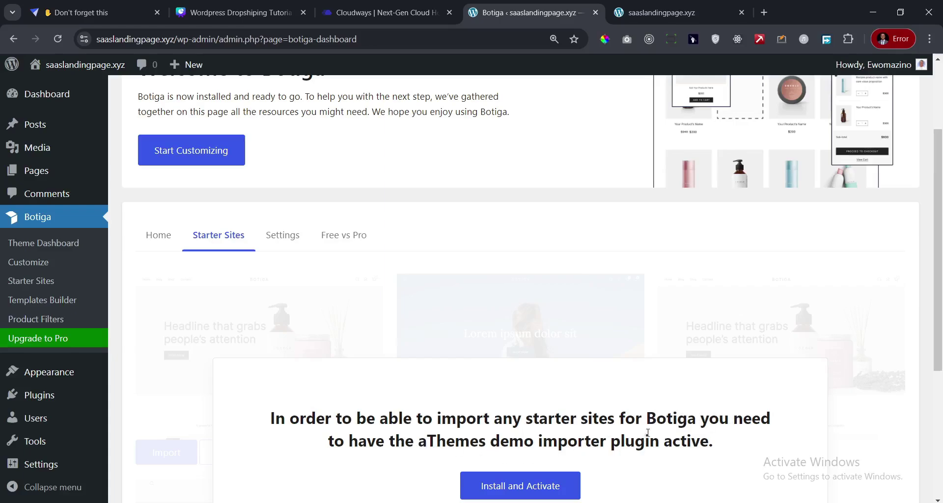
scroll(647, 433, down, 3)
Install and activate the aThemes demo importer plugin from the Starter Sites notice.
click(514, 364)
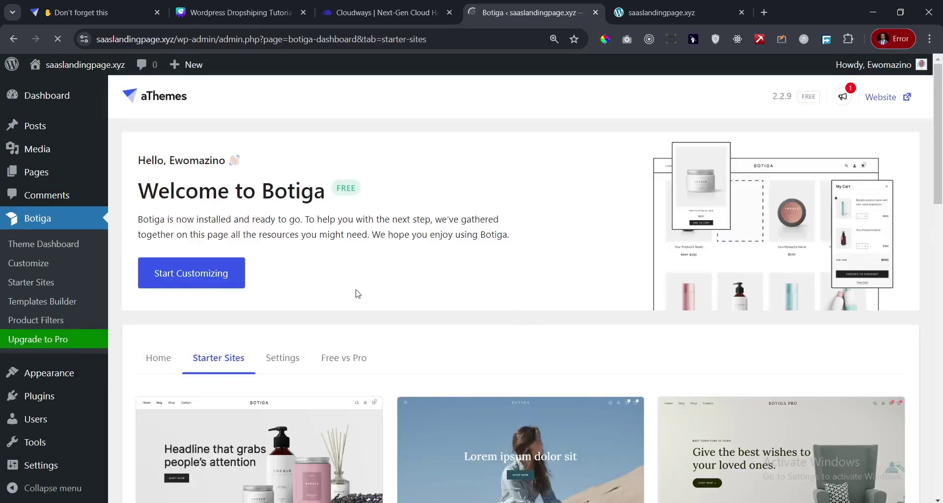
scroll(444, 302, down, 3)
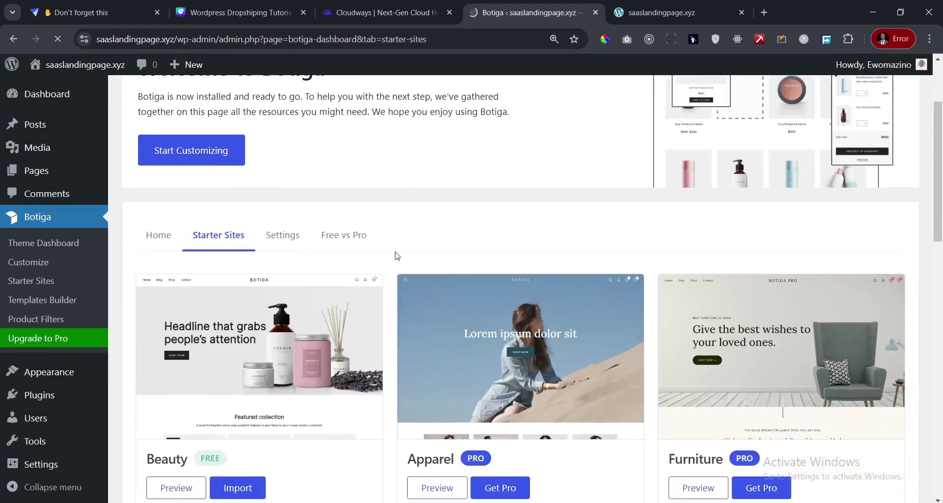
scroll(393, 230, down, 1)
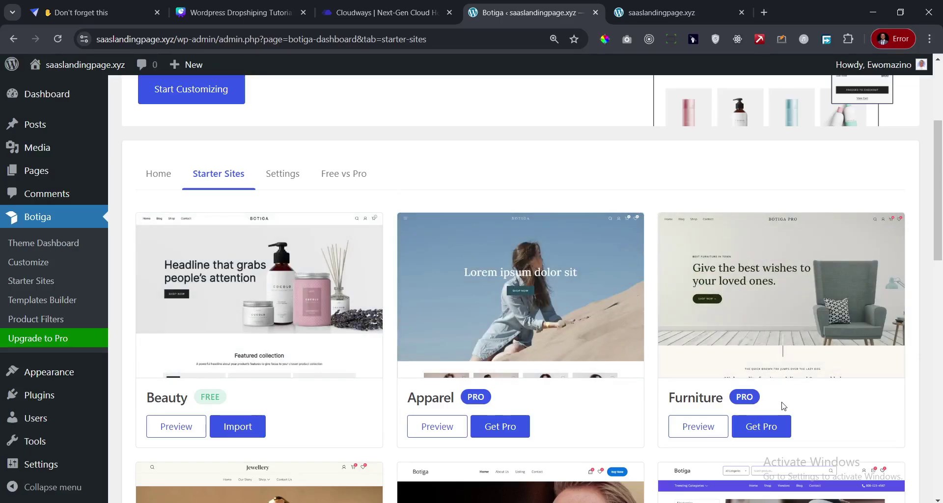
Choose the Elementor version of the Beauty starter site to import.
mouse_move(238, 304)
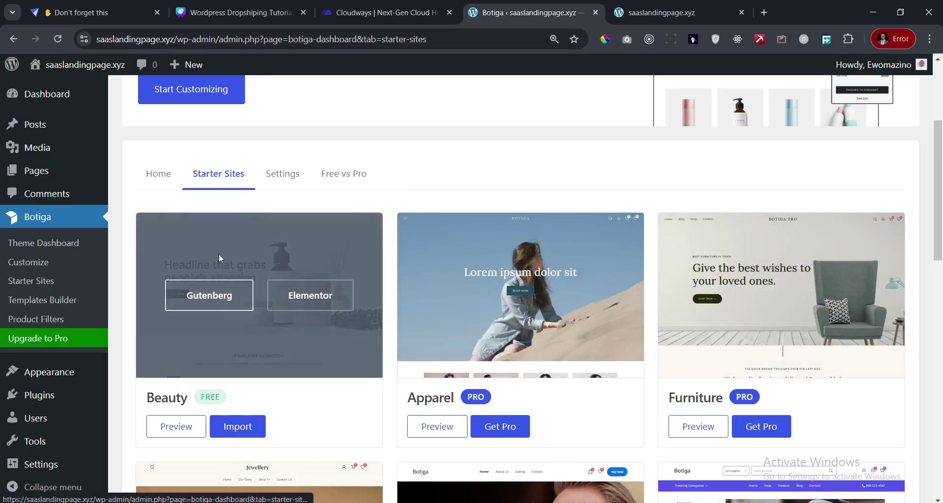
scroll(329, 226, down, 1)
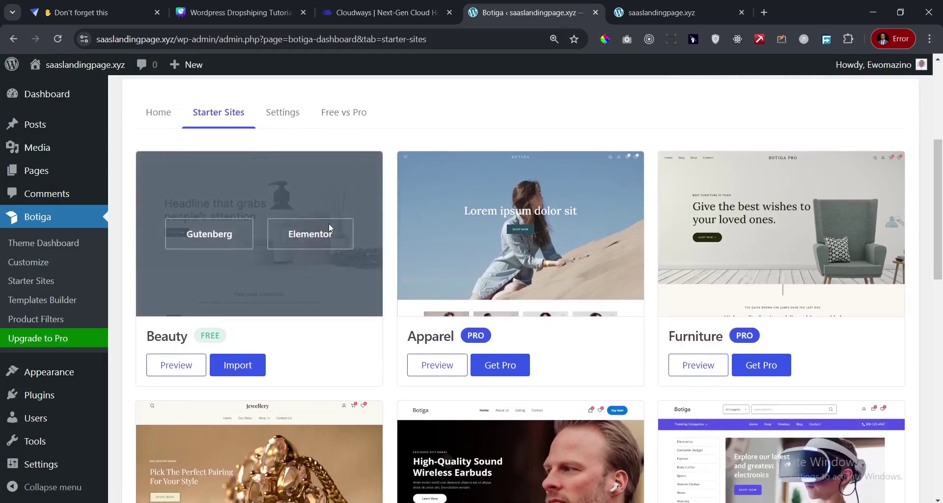
click(307, 238)
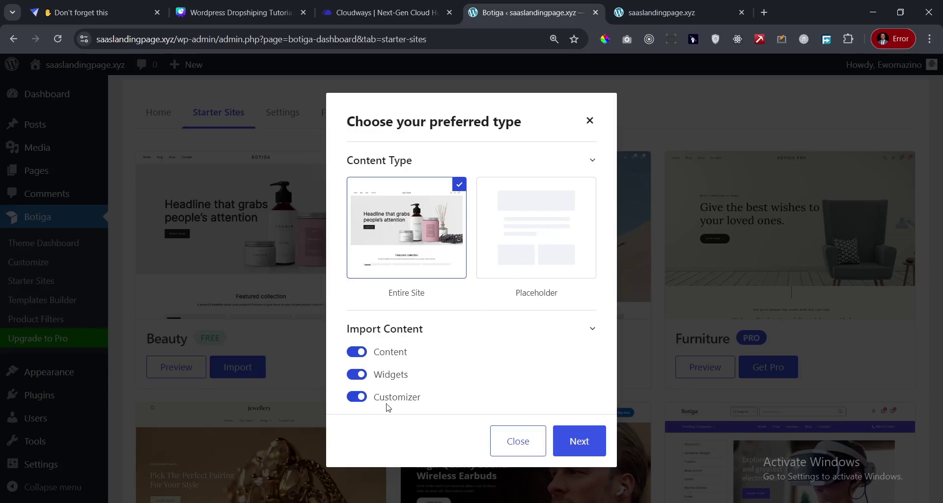
Continue with Entire Site, uncheck 'Yes, count me in!', and choose 'Skip, Start Importing'.
click(584, 448)
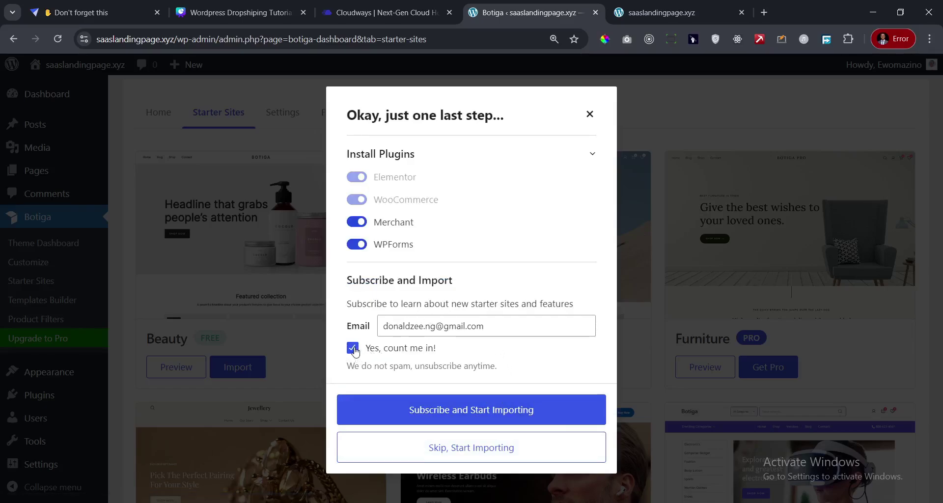
click(356, 351)
click(473, 448)
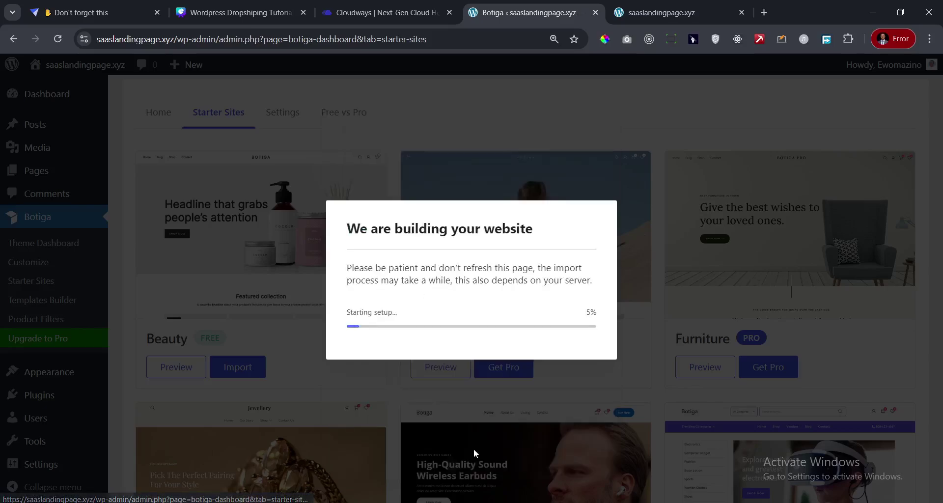
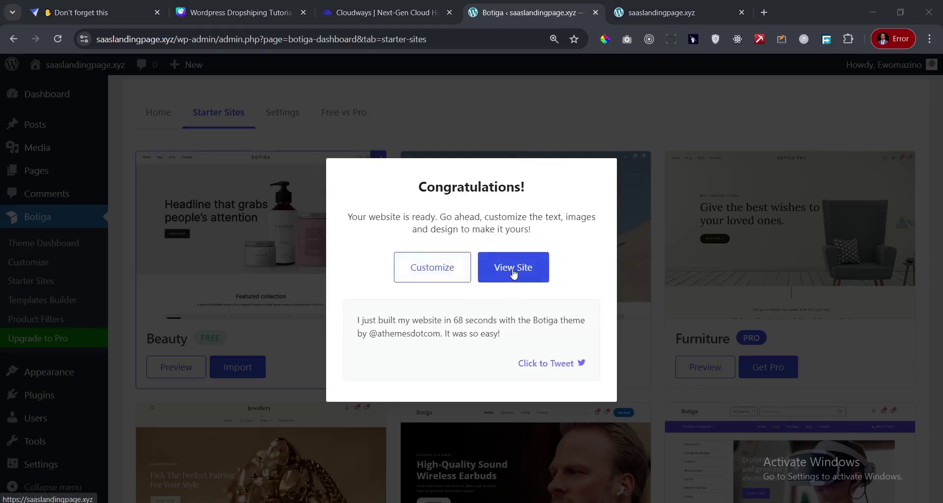
Reload the live site and scroll through the newly imported Beauty starter design.
click(671, 16)
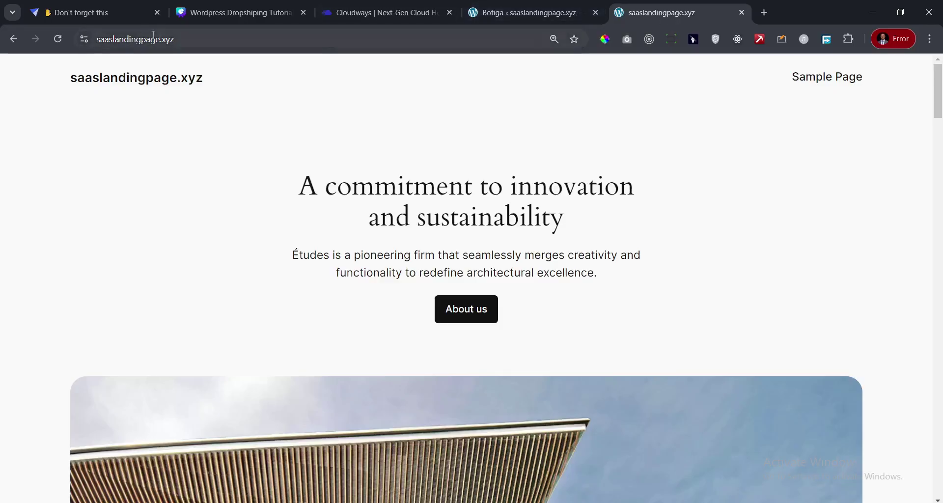
click(57, 39)
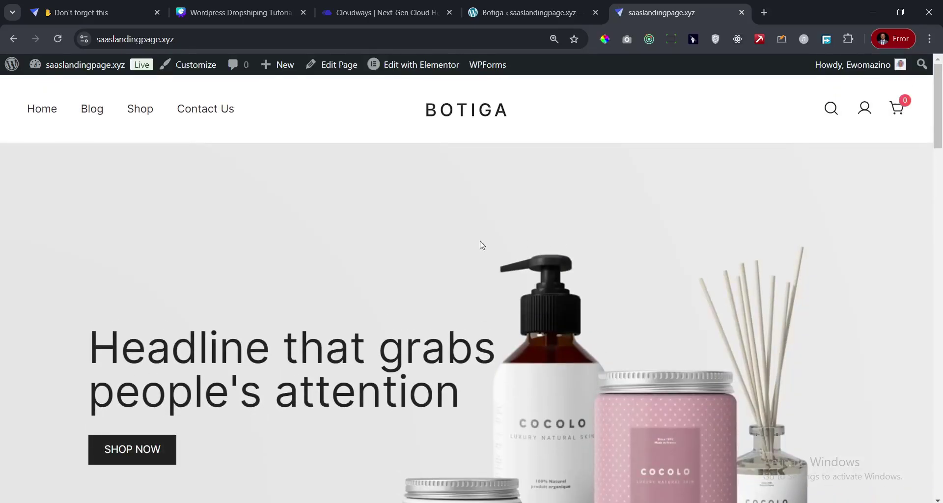
scroll(469, 258, down, 10)
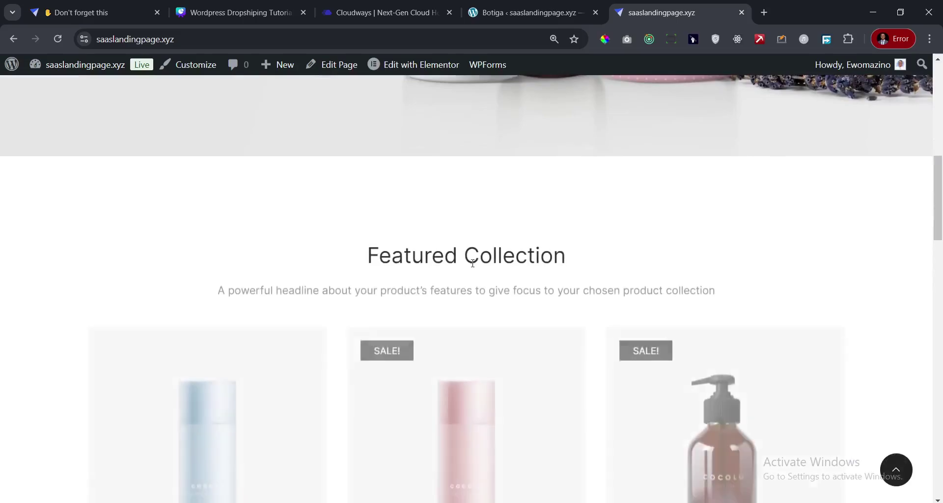
scroll(472, 265, down, 5)
scroll(472, 269, down, 15)
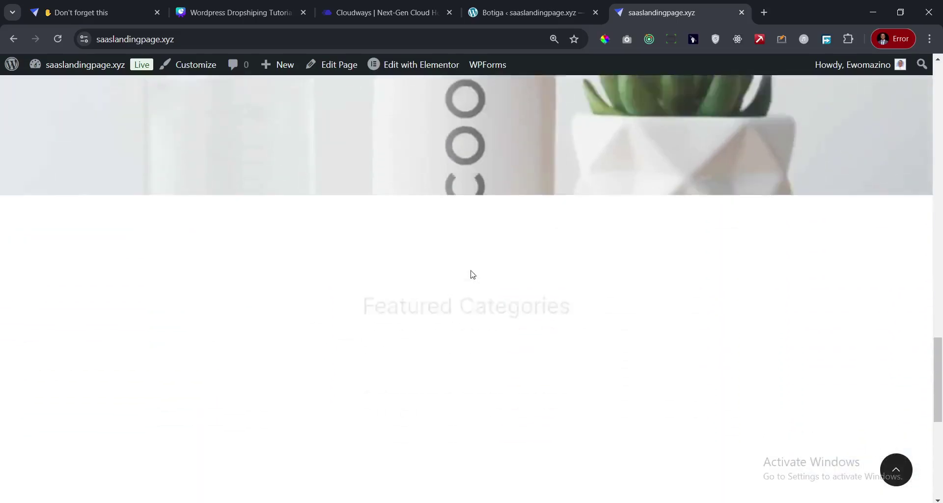
scroll(472, 273, down, 3)
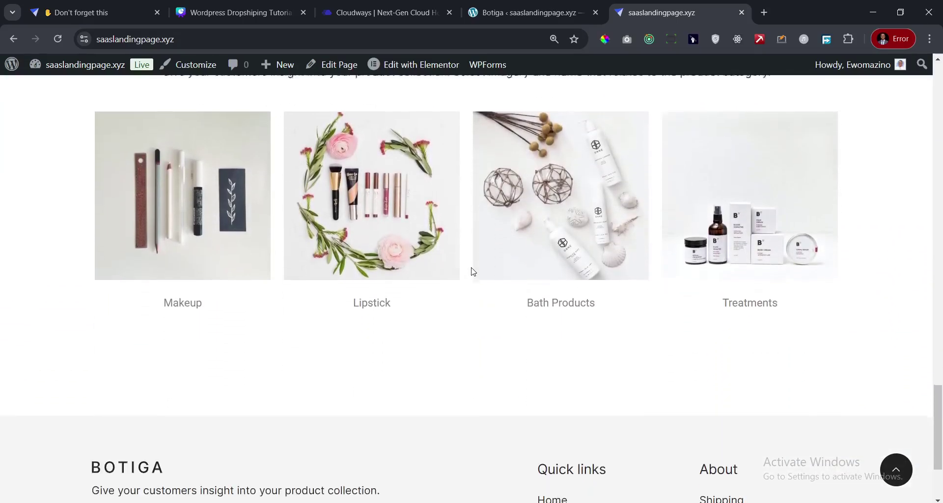
scroll(472, 272, down, 3)
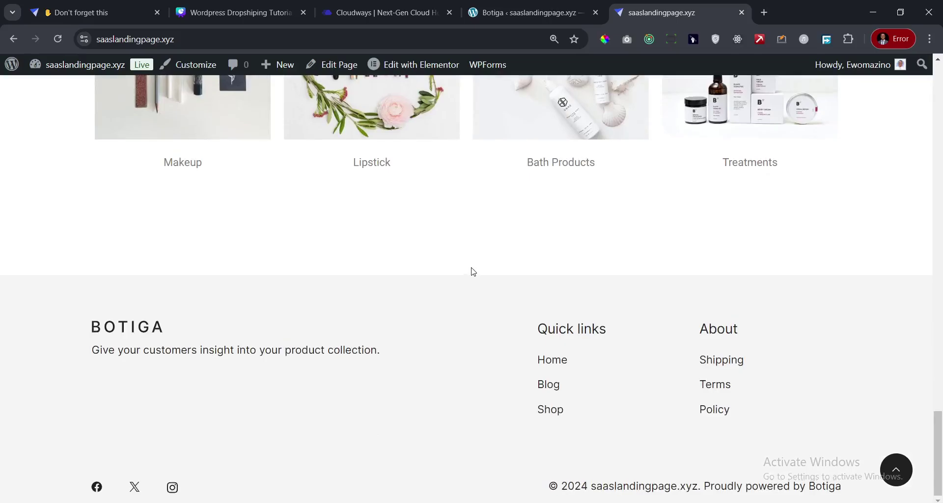
scroll(473, 270, up, 20)
scroll(476, 268, up, 1)
scroll(476, 270, up, 1)
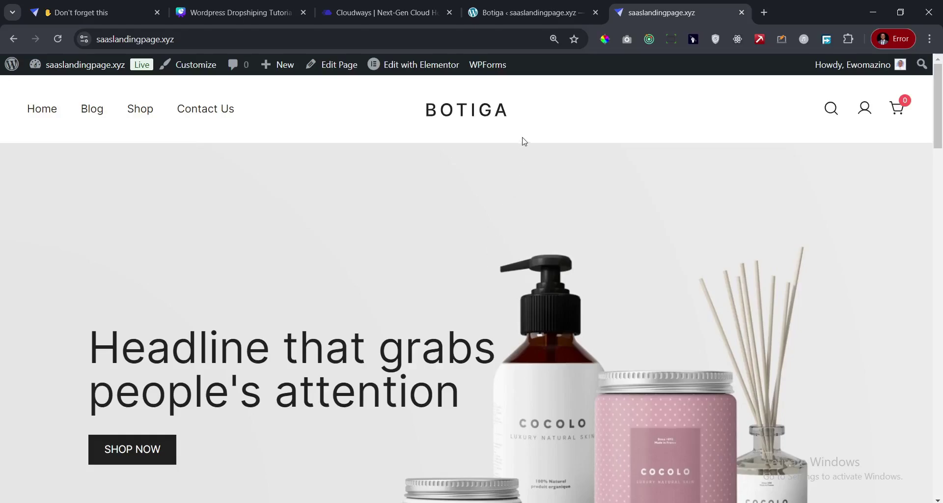
Dismiss the Congratulations message and bring up Settings > General, translated into English.
click(516, 16)
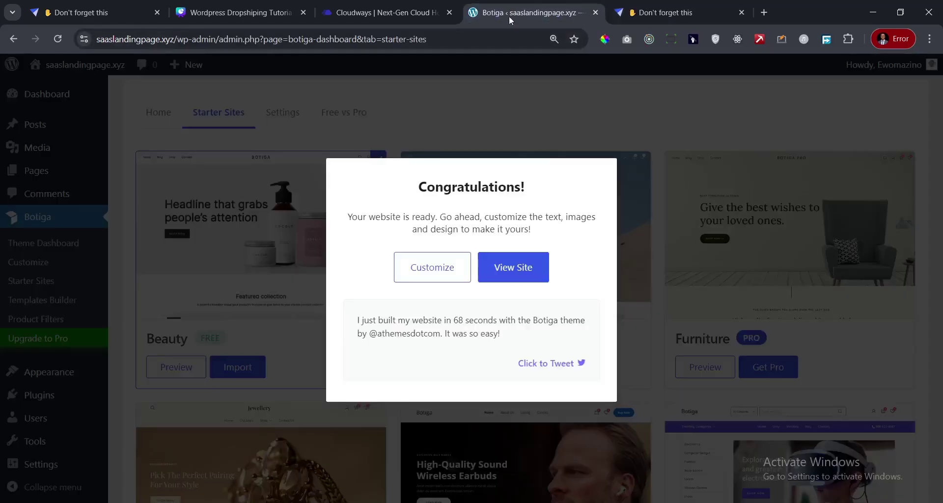
click(634, 199)
scroll(548, 184, up, 5)
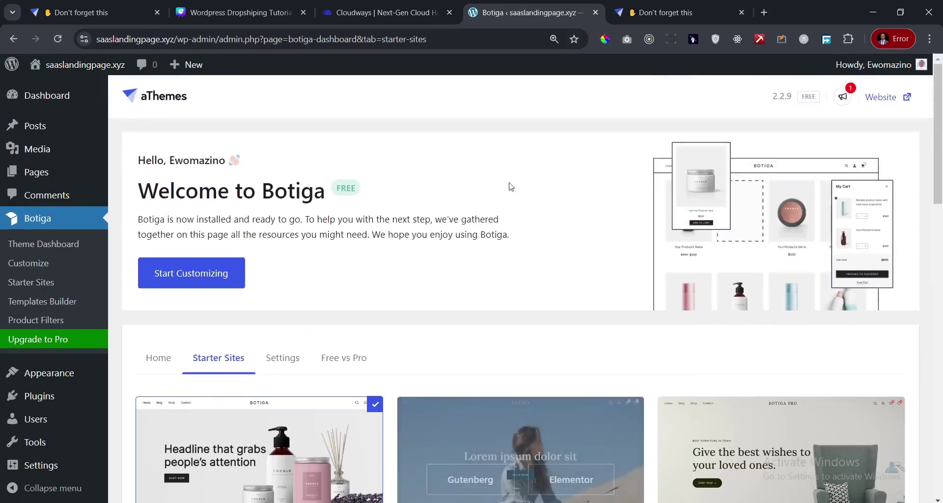
scroll(100, 291, down, 3)
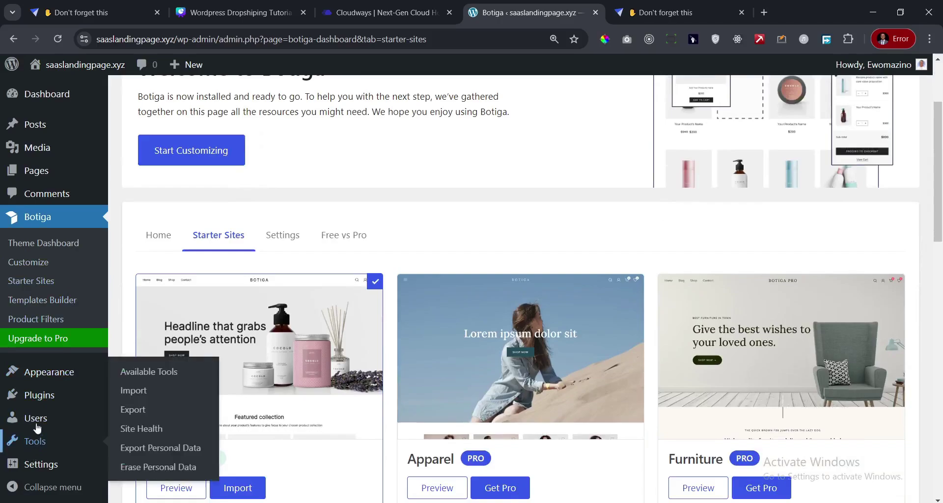
mouse_move(49, 472)
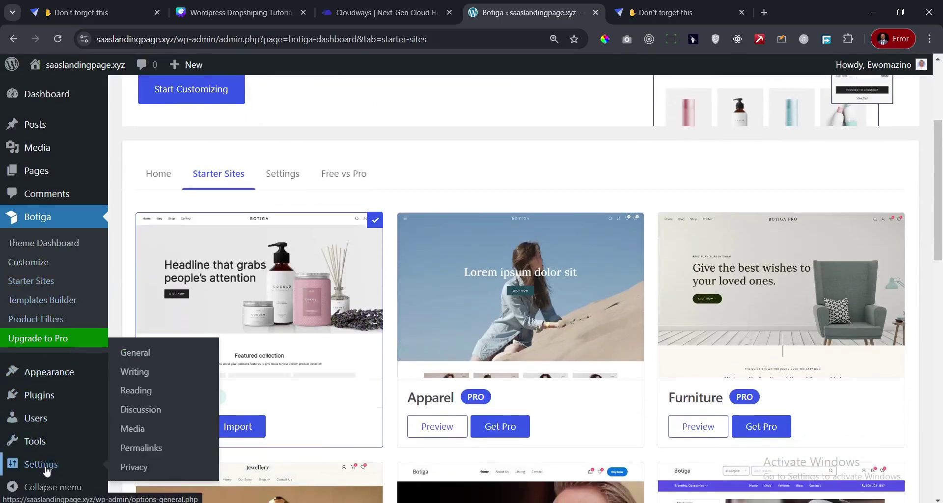
click(133, 353)
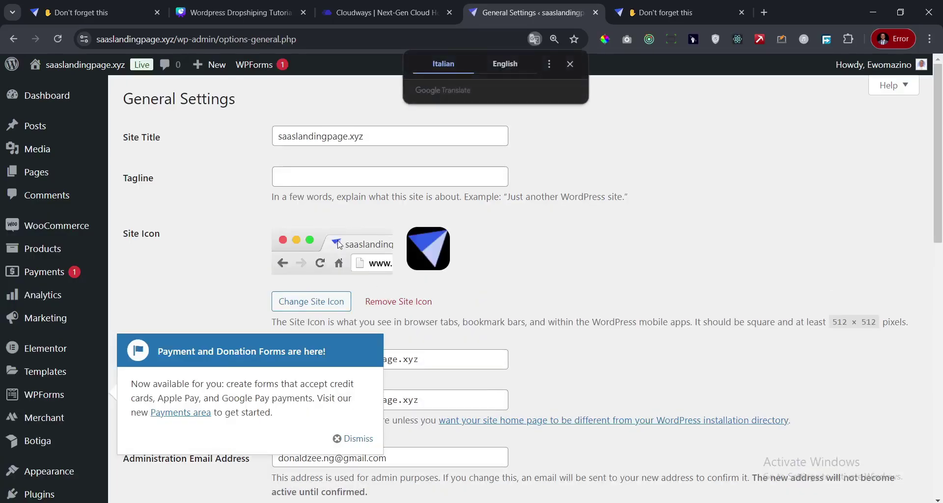
click(505, 64)
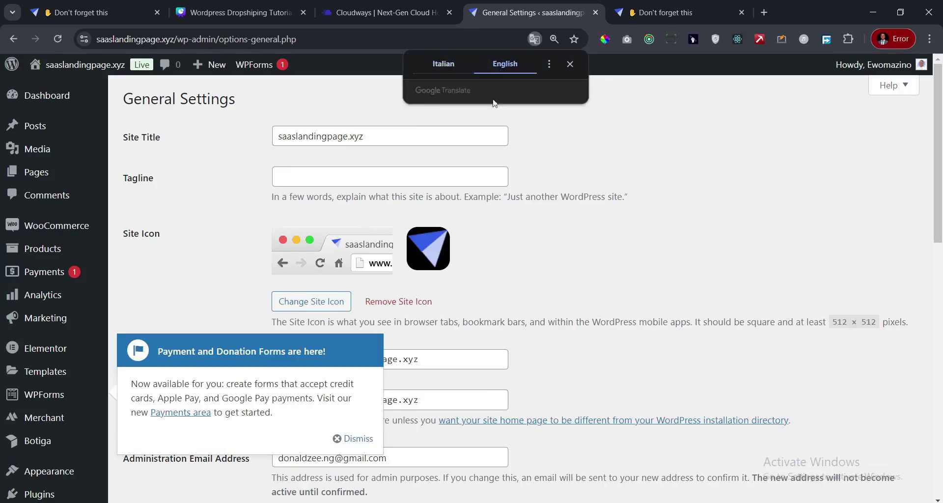
click(569, 64)
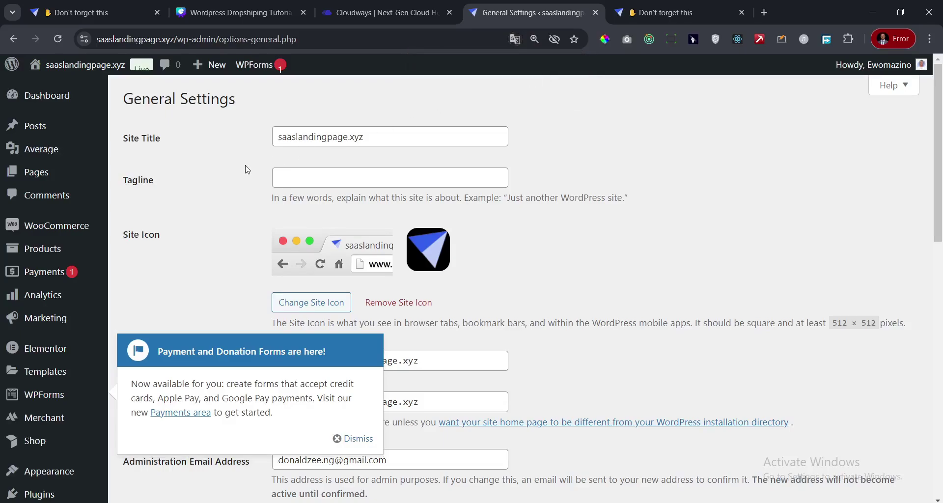
Replace the Site Title with 'Ecommerce Shop'.
drag(411, 135, 263, 131)
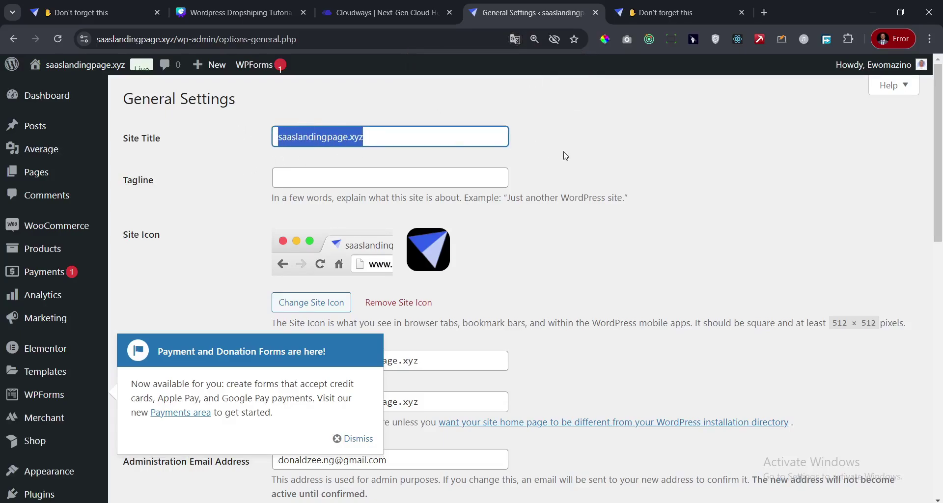
key(BackSpace)
text(E)
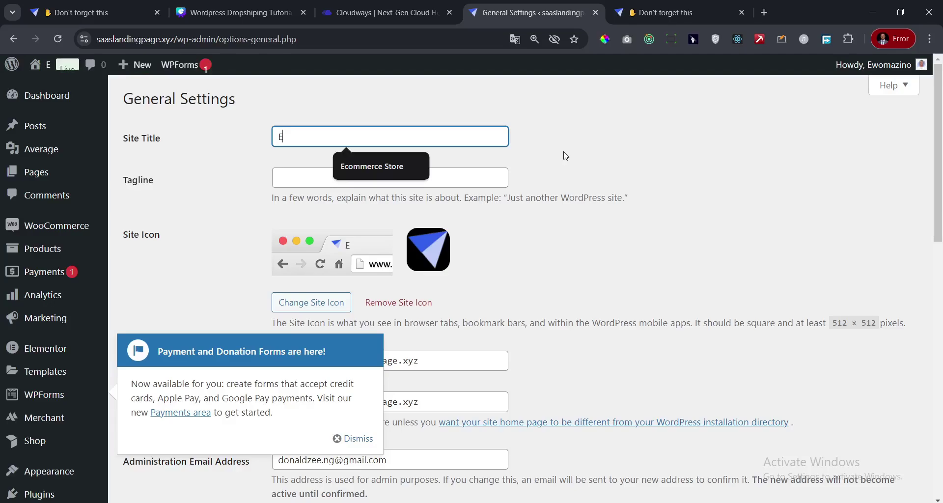
text(commer)
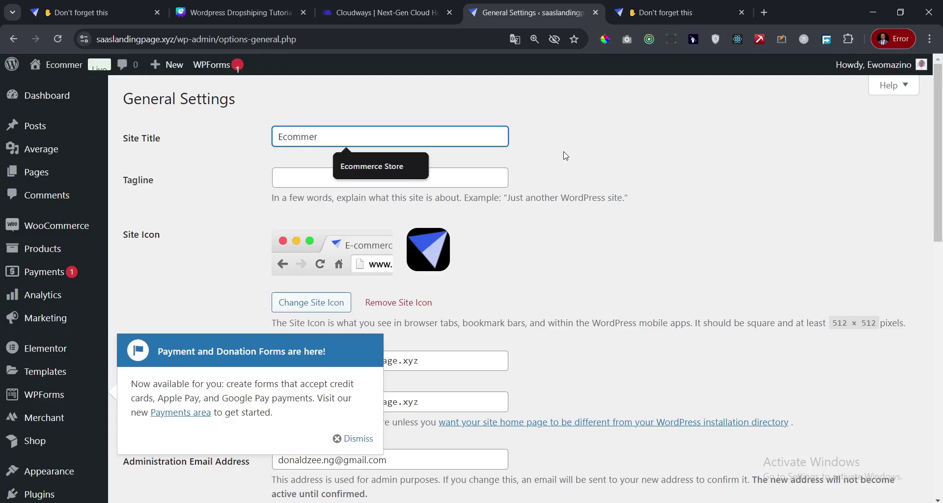
click(385, 168)
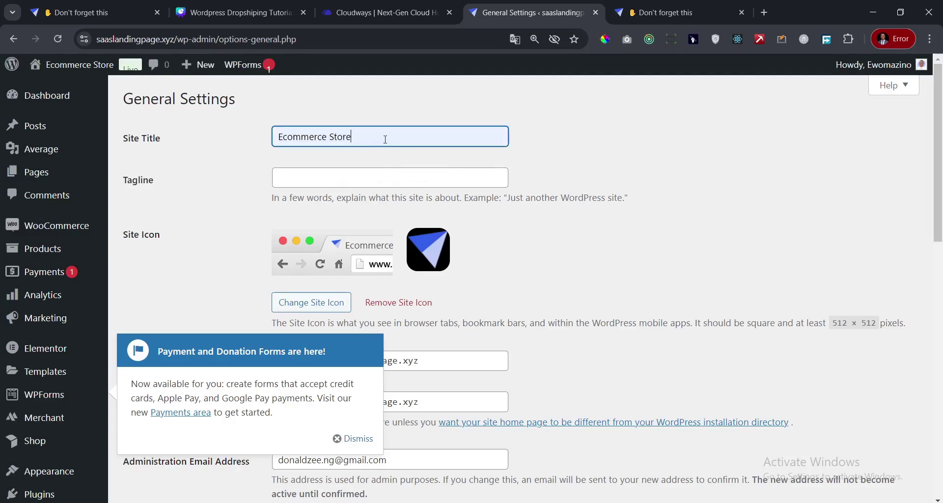
key(BackSpace)
key(BackSpace)
key(BackSpace)
key(BackSpace)
text(hop)
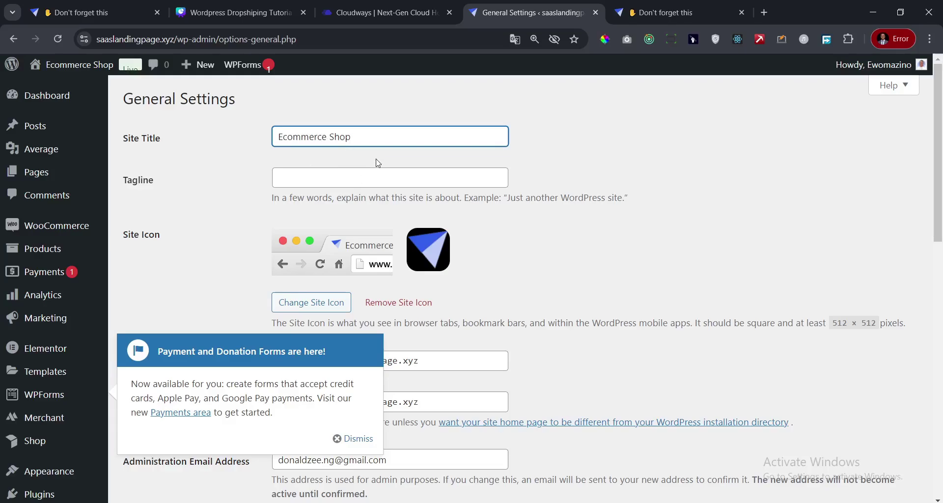
Set the tagline to 'Buy the best fashion products'.
click(368, 178)
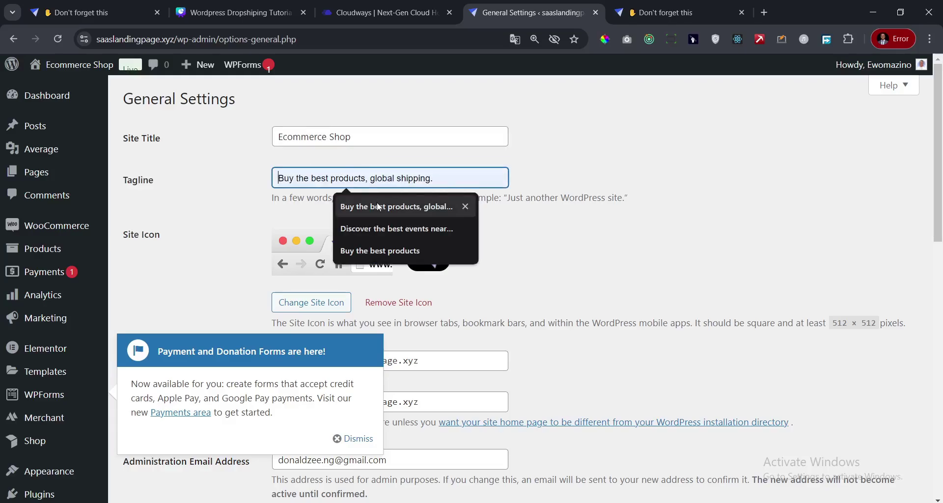
click(395, 201)
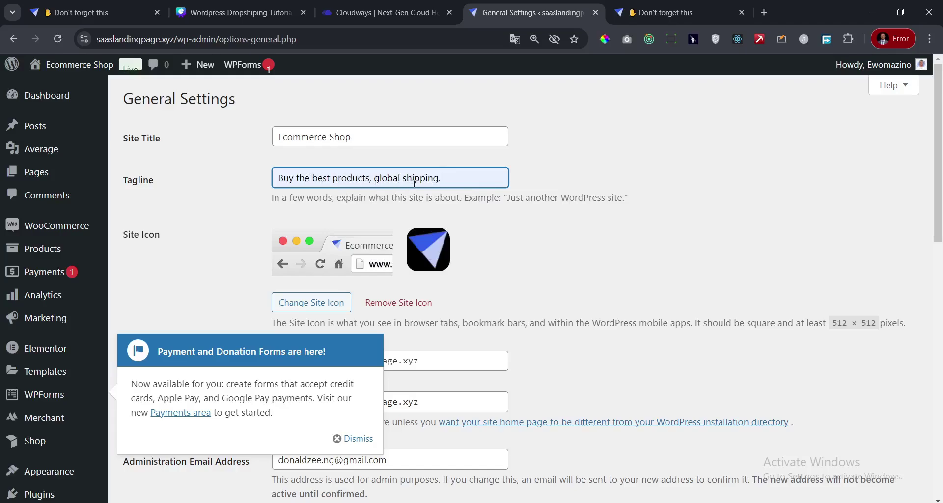
key(BackSpace)
key(BackSpace)
key(BackSpace)
key(BackSpace)
key(BackSpace)
key(BackSpace)
key(BackSpace)
key(BackSpace)
key(BackSpace)
key(BackSpace)
key(BackSpace)
key(BackSpace)
key(BackSpace)
key(BackSpace)
key(BackSpace)
key(BackSpace)
key(BackSpace)
key(BackSpace)
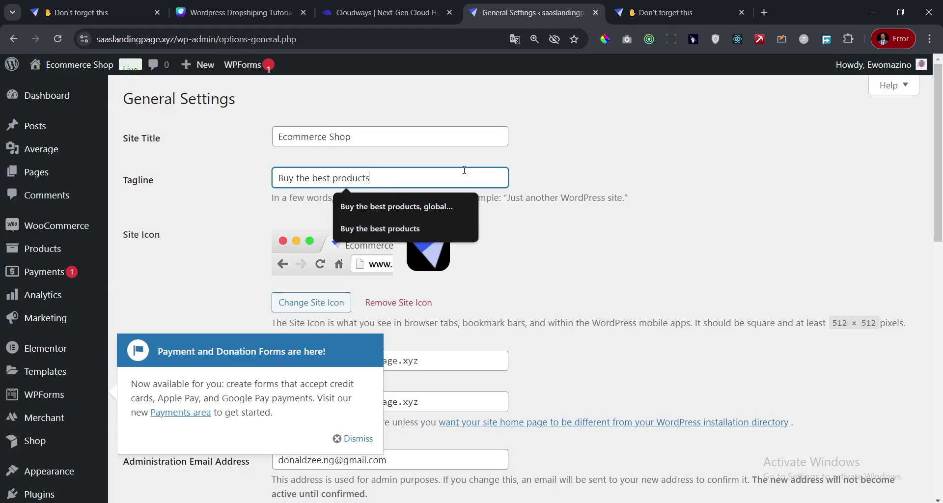
key(Return)
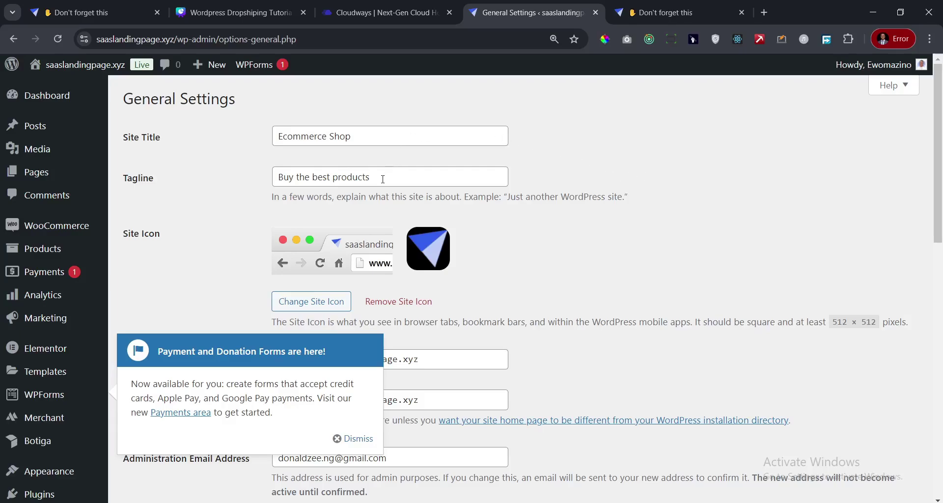
click(334, 177)
text(fashio)
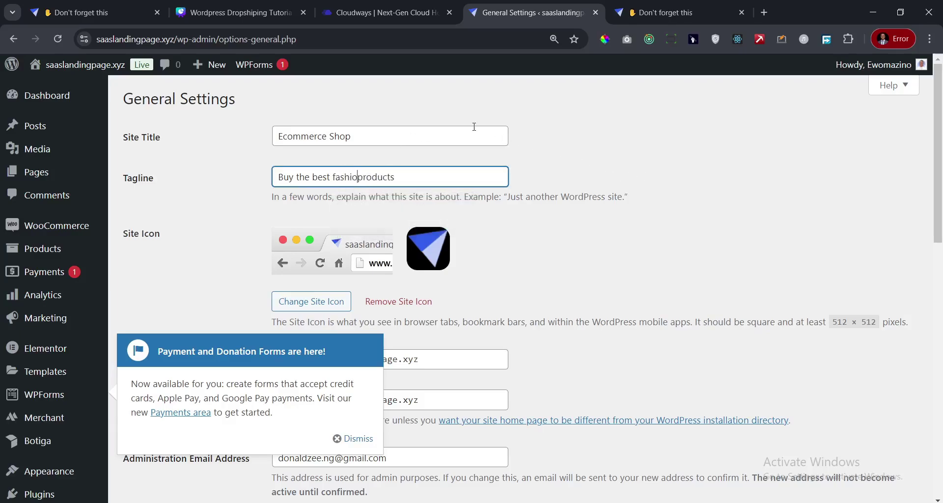
text(n)
Dismiss the WPForms popup, enable 'Anyone can register', and save the changes.
click(349, 438)
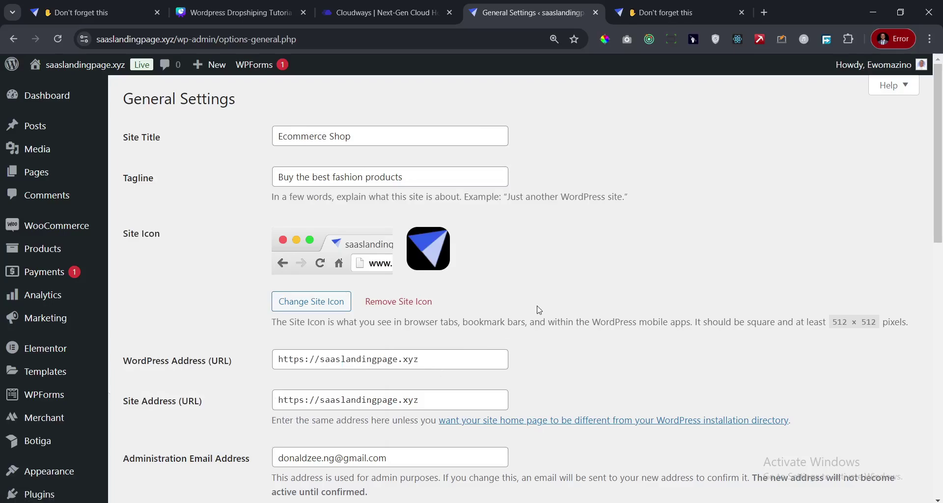
scroll(572, 292, down, 5)
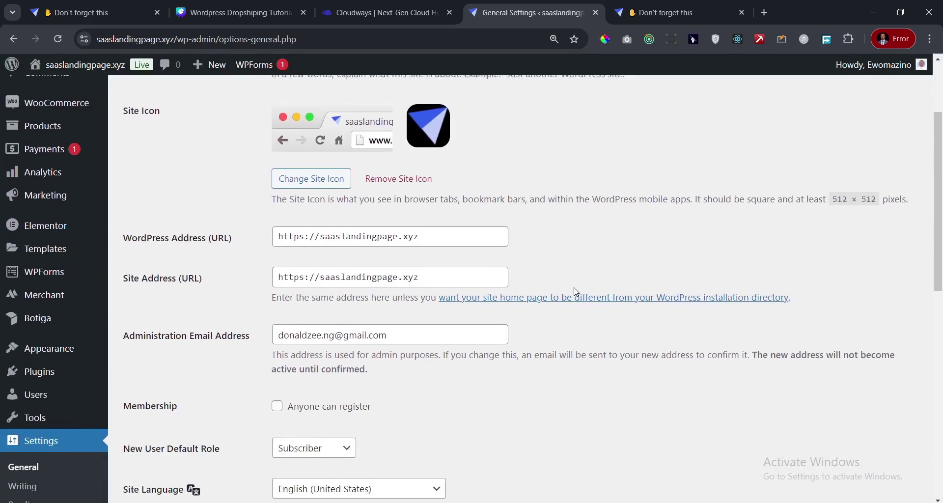
click(277, 284)
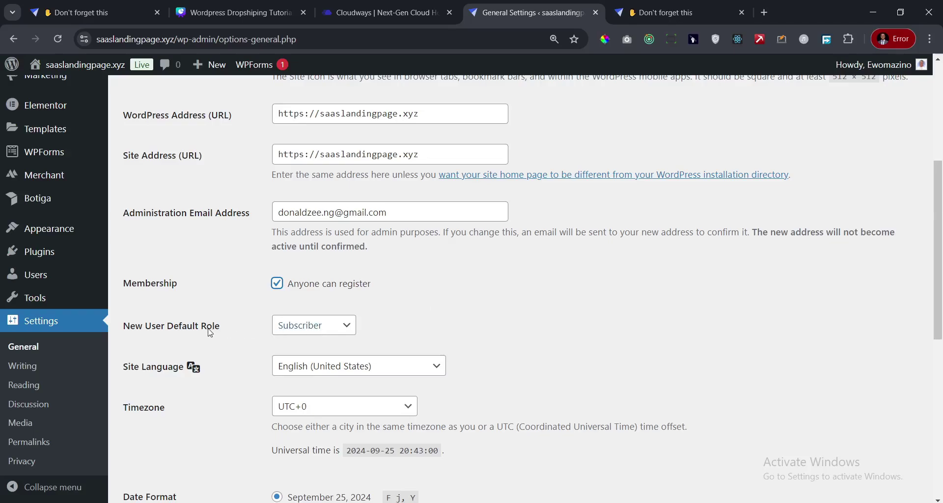
scroll(594, 306, down, 6)
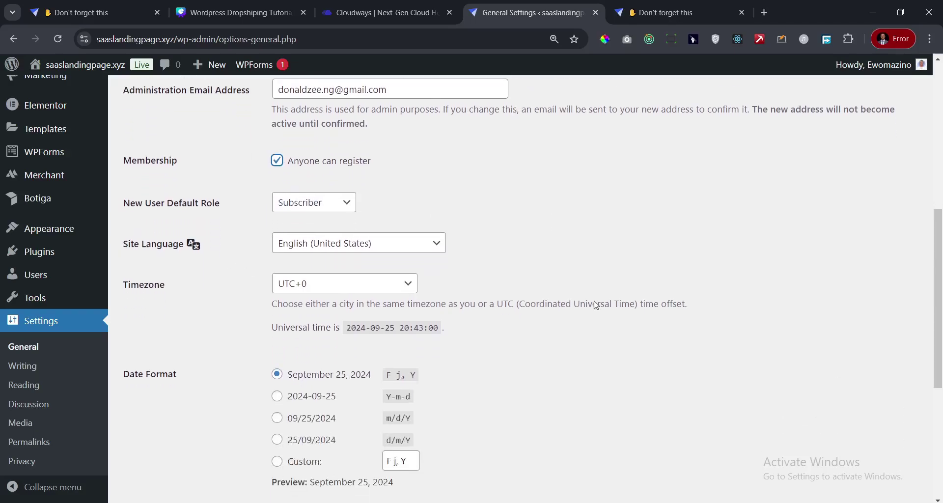
scroll(597, 306, down, 2)
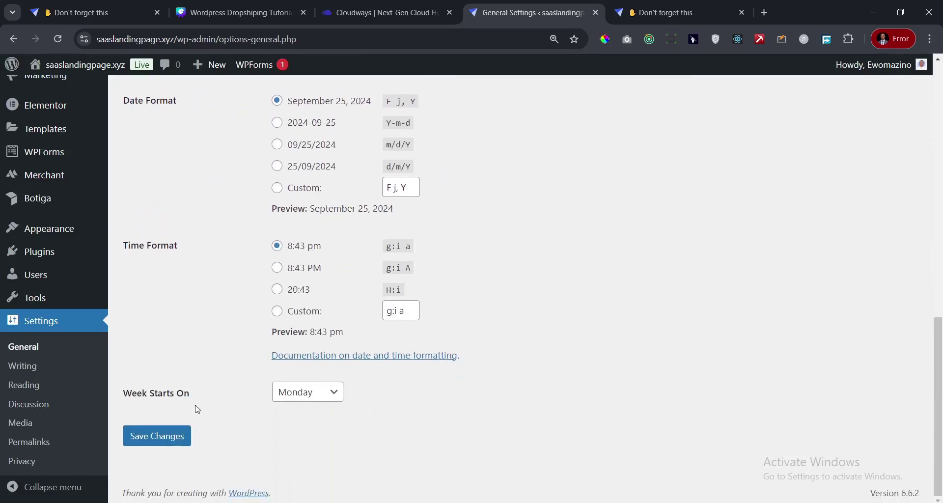
click(156, 442)
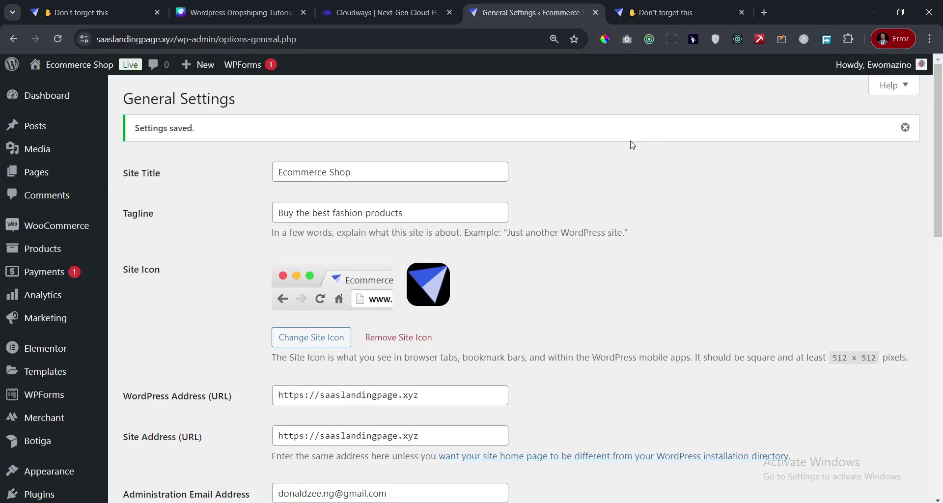
Reload the live storefront to check the updated site name.
click(661, 14)
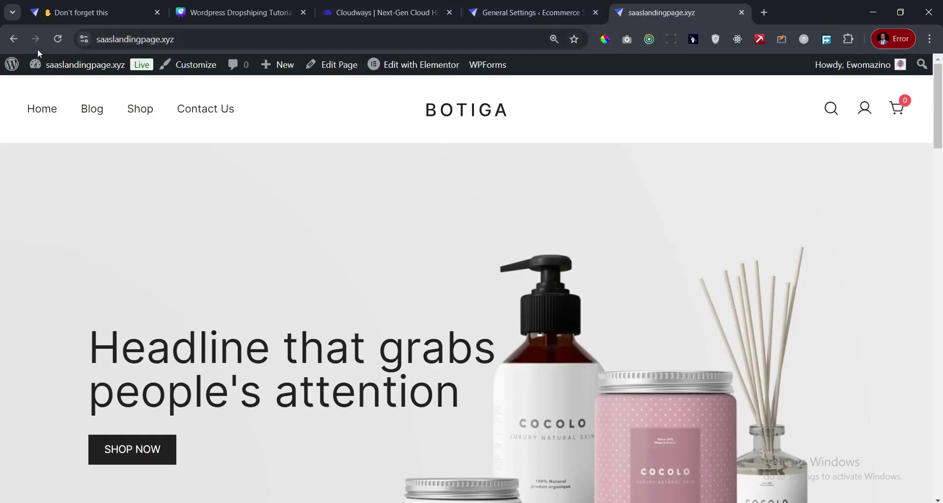
click(57, 38)
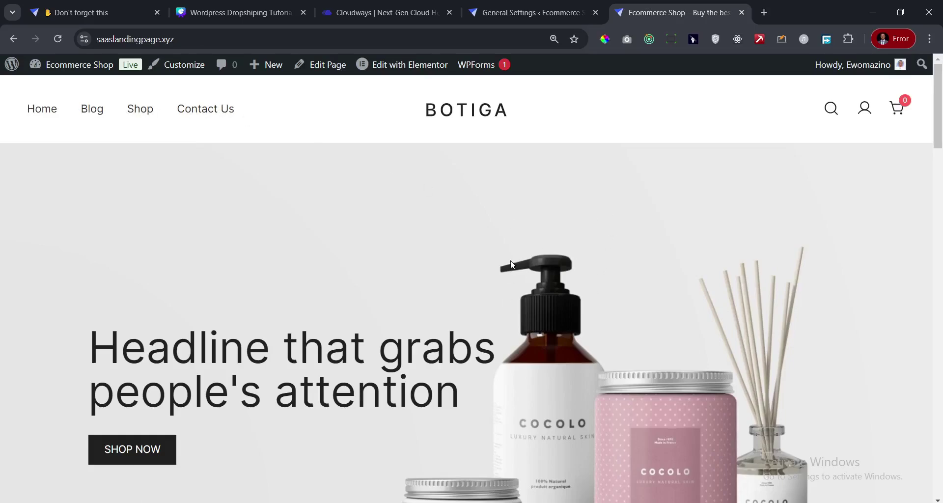
scroll(356, 273, down, 1)
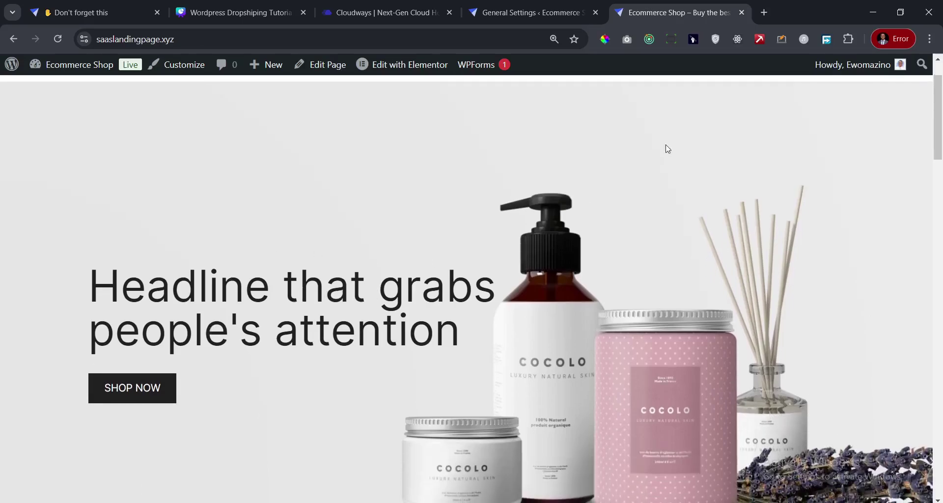
From Pages > All Pages, open Home's 'Edit with Elementor' link in a new tab.
click(510, 17)
mouse_move(53, 174)
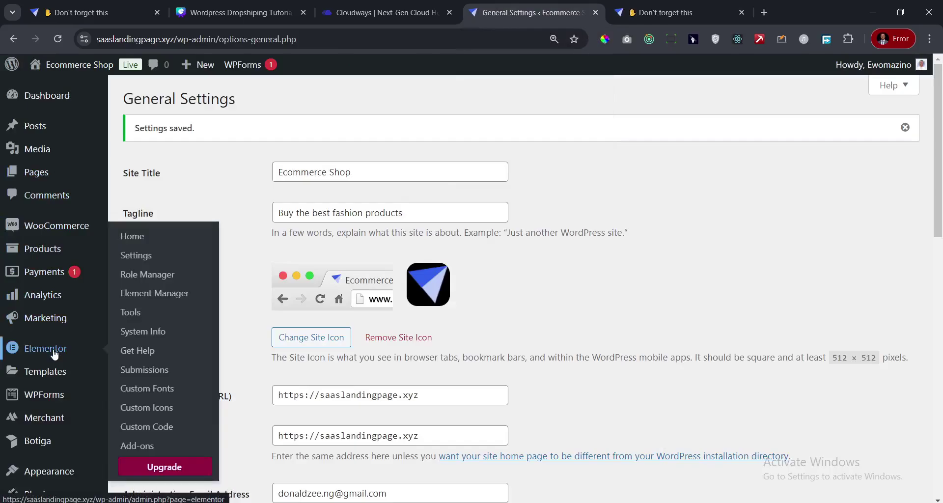
mouse_move(47, 351)
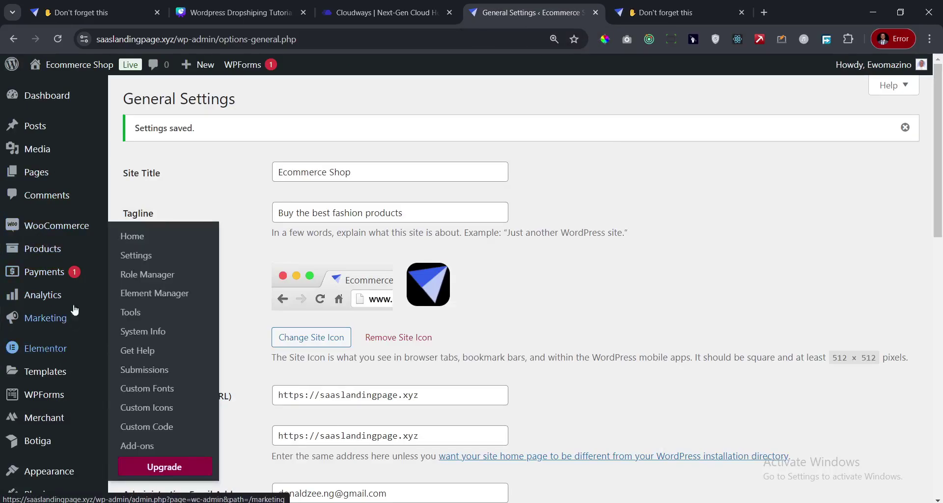
click(40, 178)
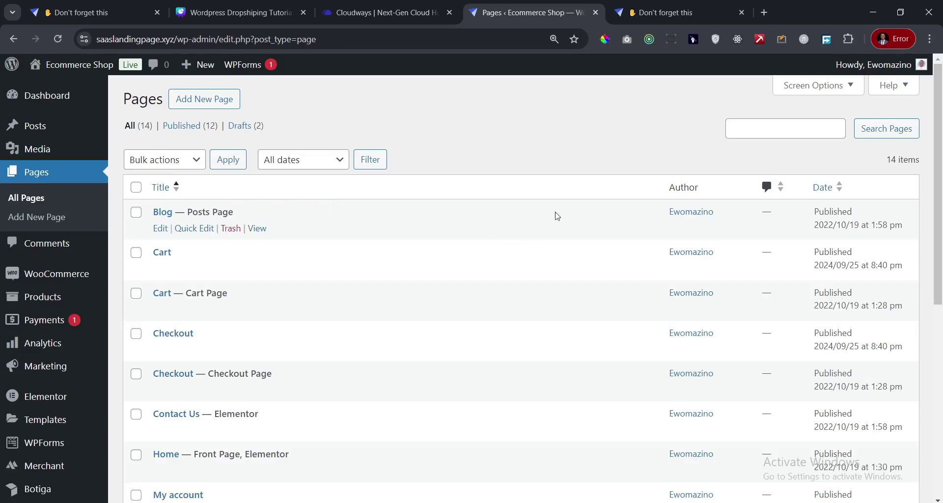
scroll(520, 229, down, 2)
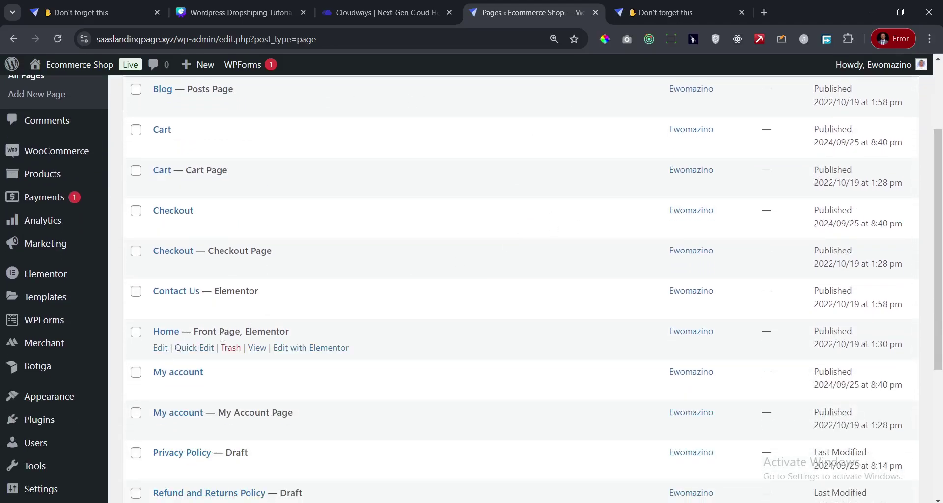
right_click(305, 349)
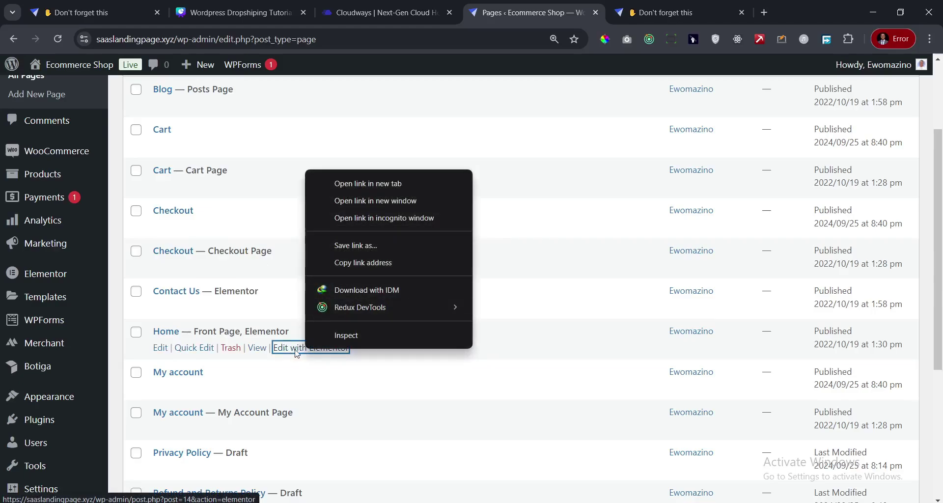
click(364, 183)
click(609, 12)
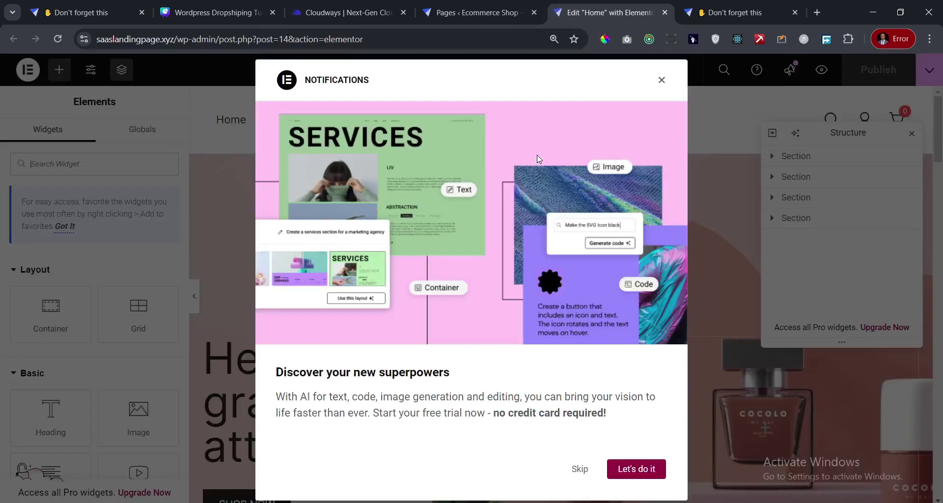
Dismiss the notifications pop-up and select the hero heading's title text for editing.
click(662, 80)
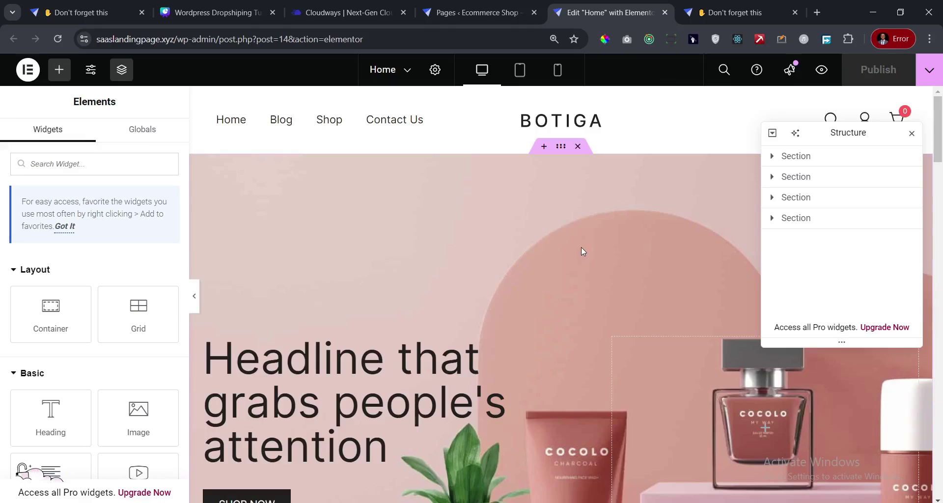
scroll(581, 248, down, 2)
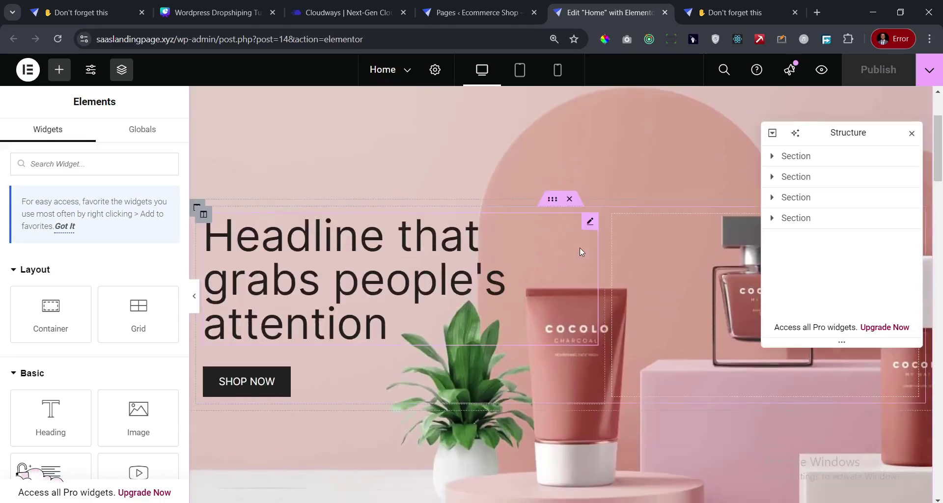
click(395, 323)
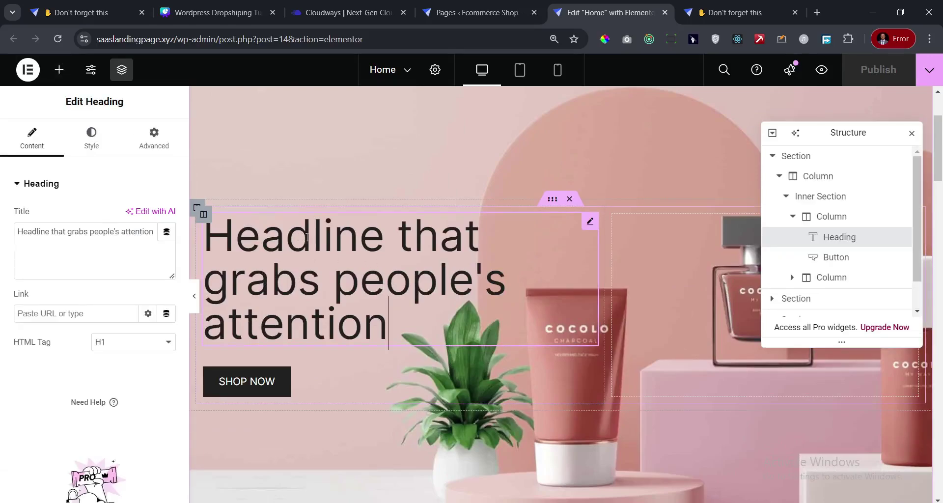
click(89, 231)
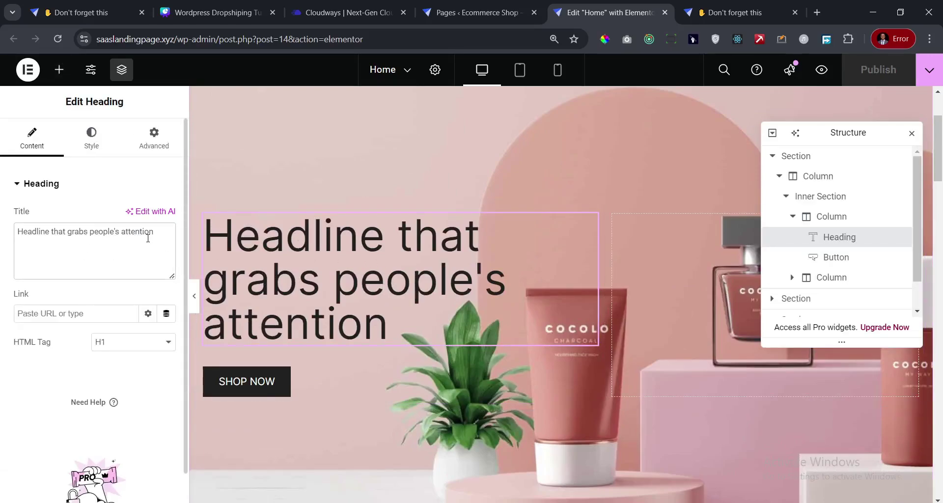
Copy the reference store's headline and paste 'Get the Best Fashion Products.' as the title.
click(84, 12)
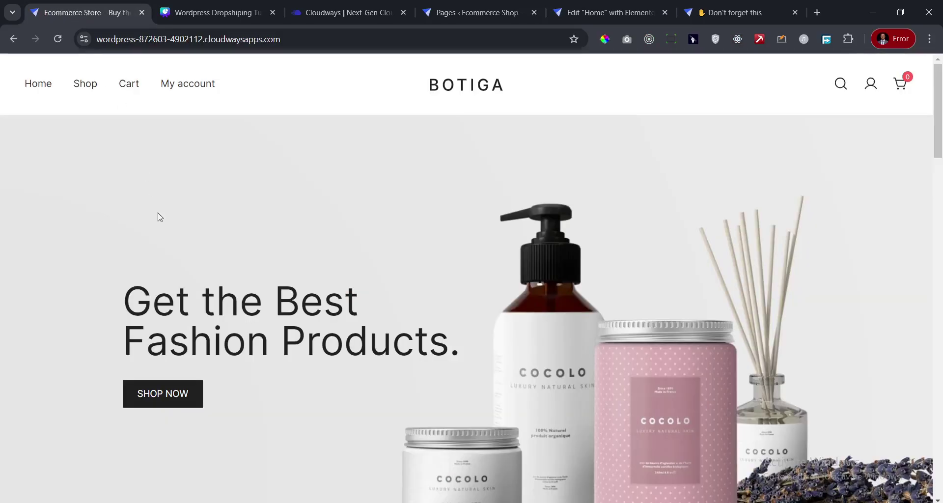
drag(464, 354, 132, 308)
key(ctrl+c)
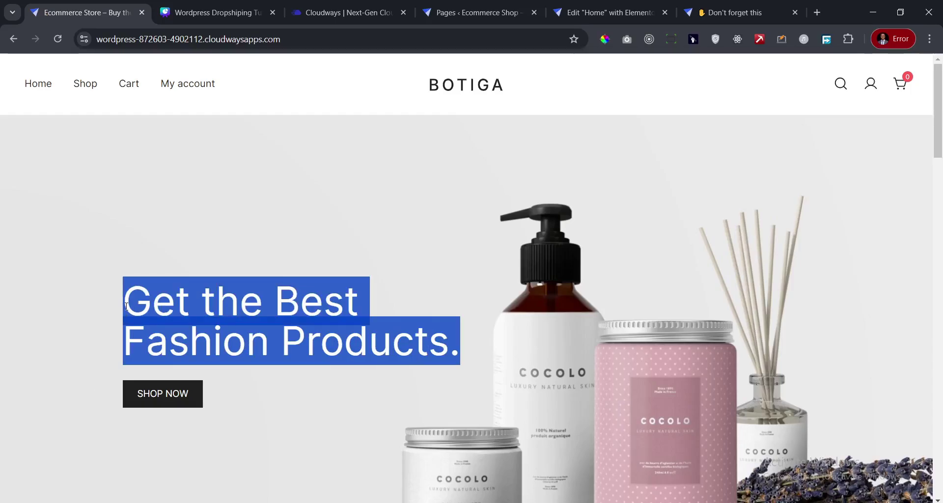
click(702, 17)
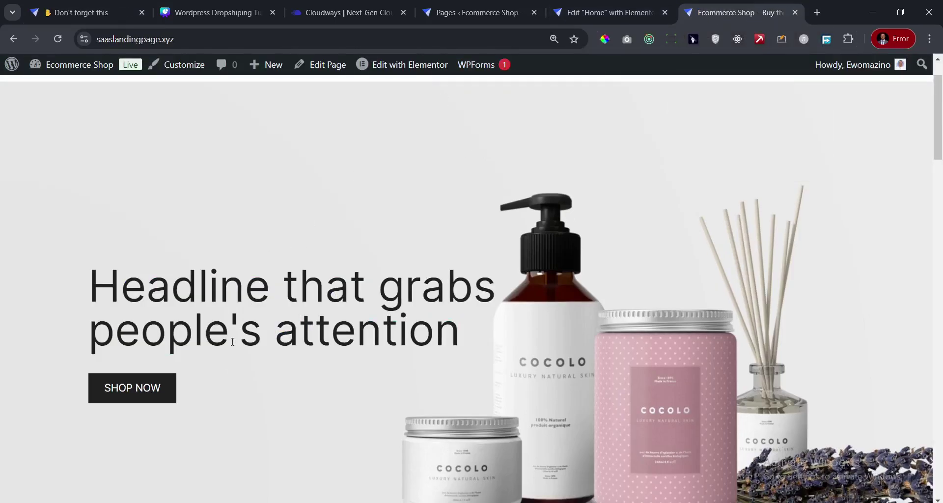
click(592, 13)
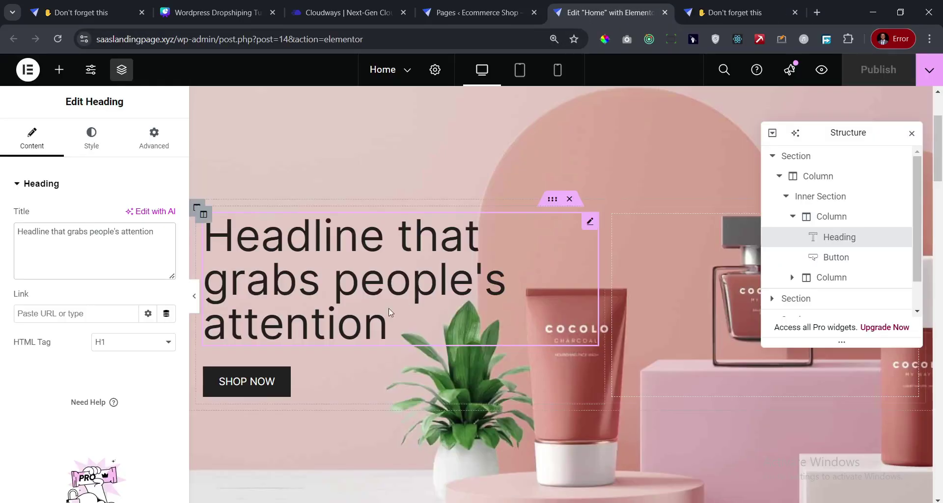
key(ctrl+a)
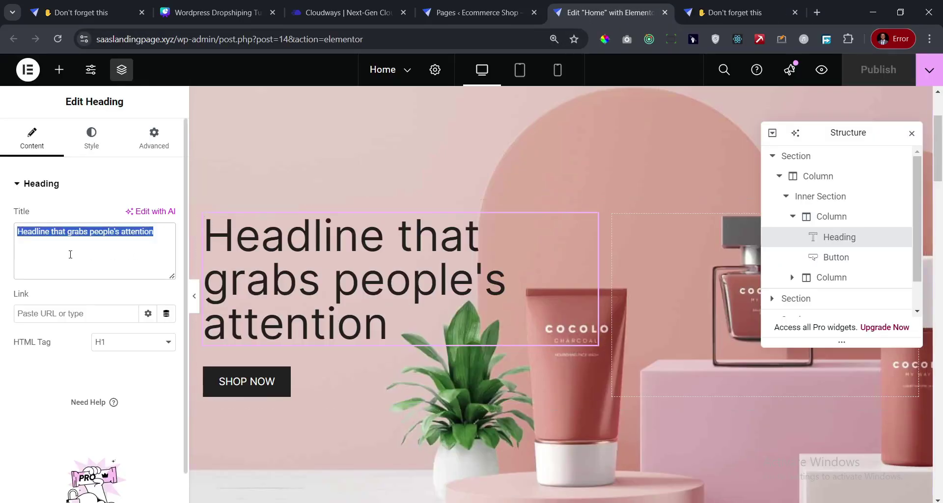
key(ctrl+v)
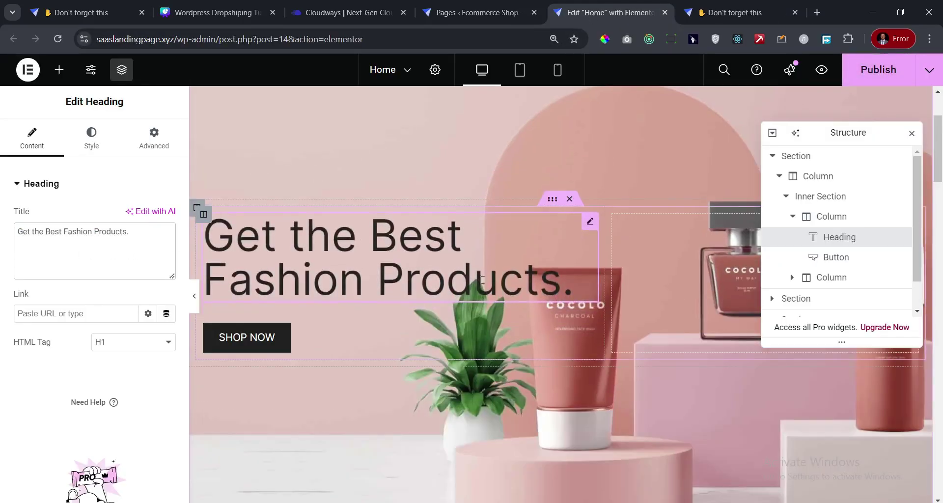
scroll(577, 264, down, 10)
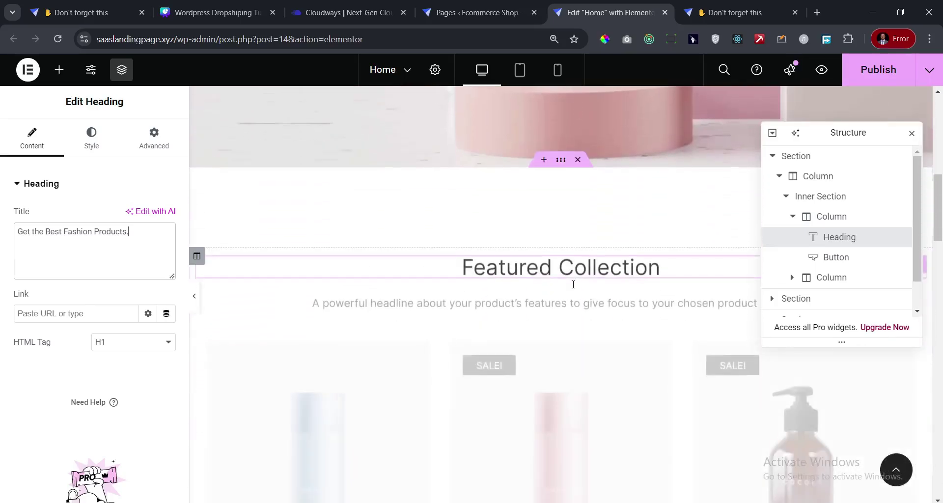
scroll(580, 275, down, 10)
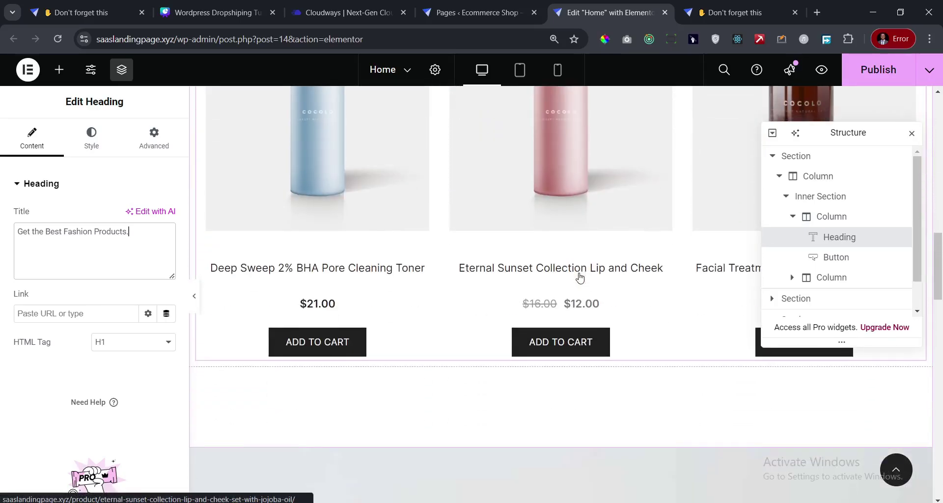
scroll(581, 279, down, 1)
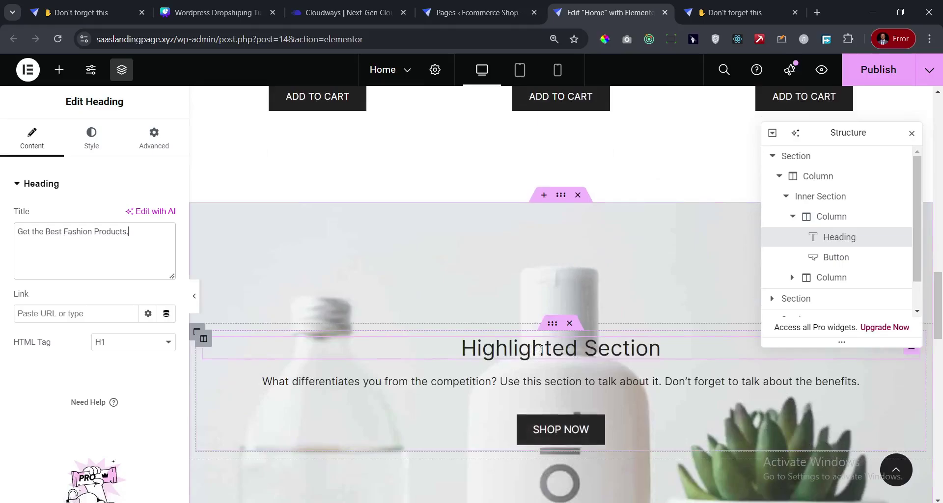
Scroll the reference store to the Skincare Products banner and select its heading text.
click(81, 13)
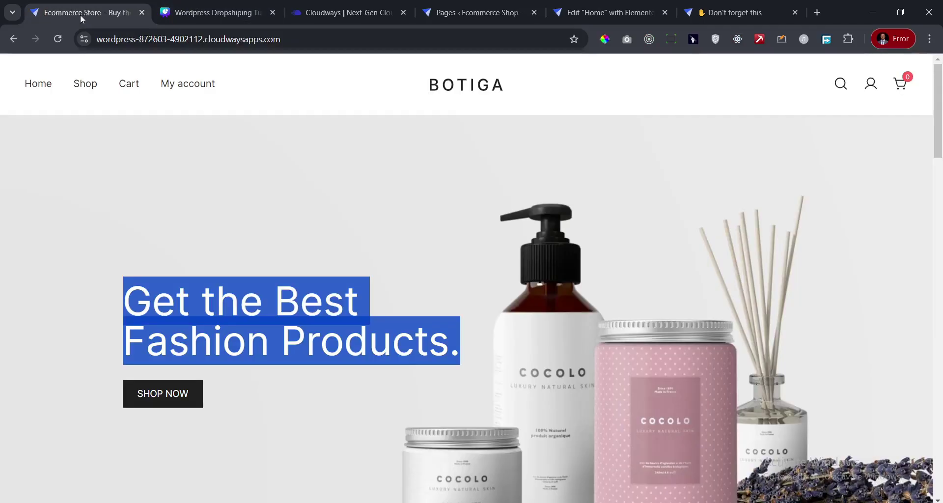
scroll(572, 259, down, 20)
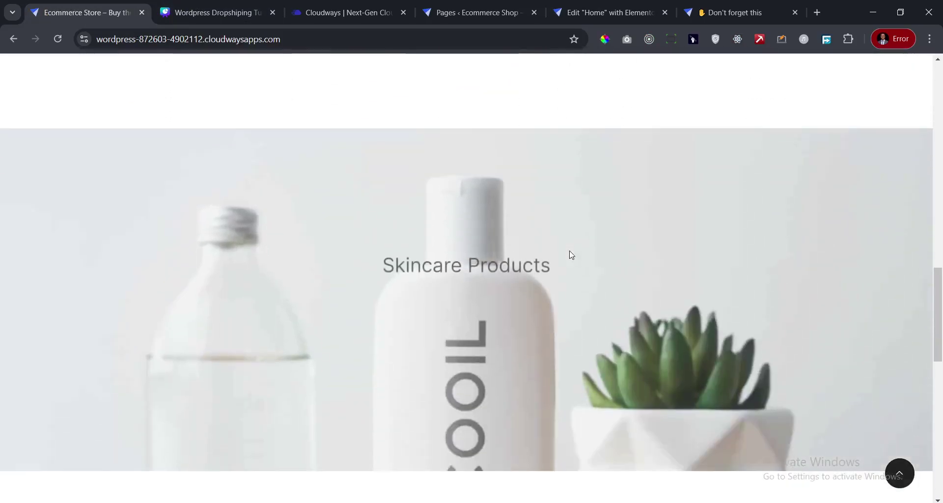
scroll(571, 254, down, 8)
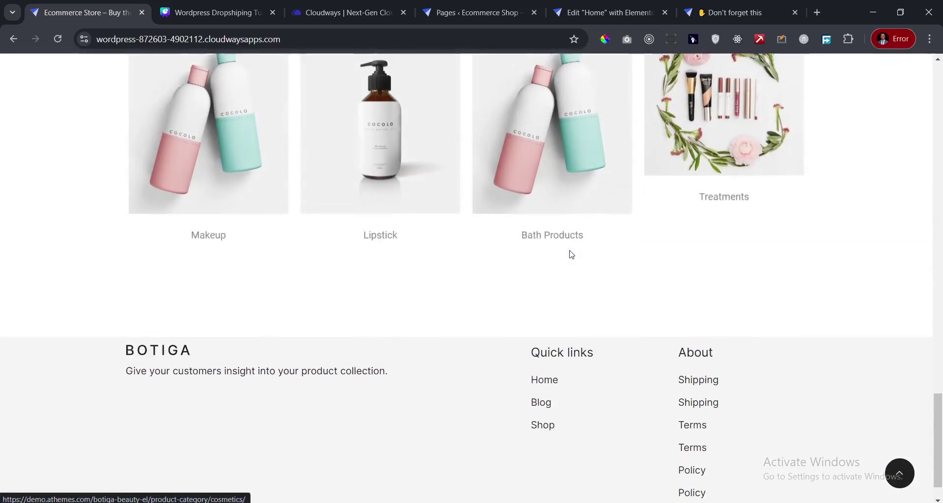
scroll(571, 254, up, 3)
scroll(569, 252, up, 2)
scroll(564, 199, up, 6)
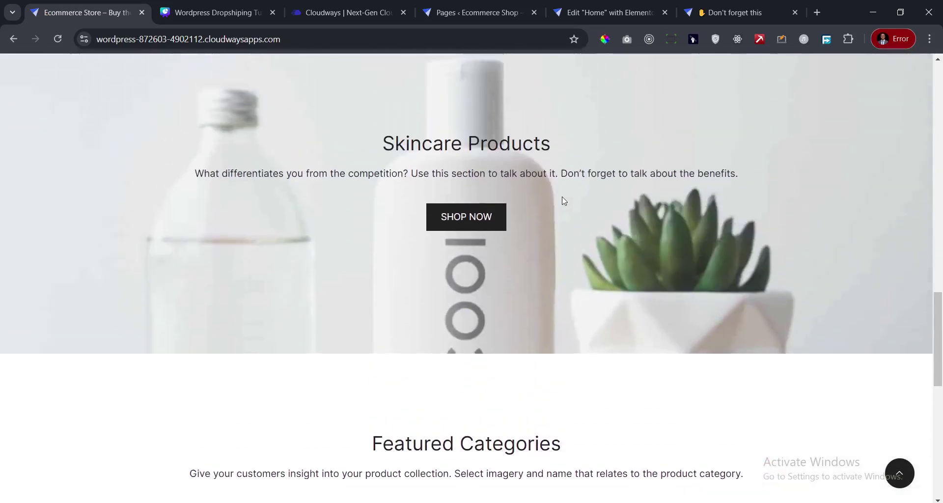
drag(564, 201, 385, 194)
key(ctrl+c)
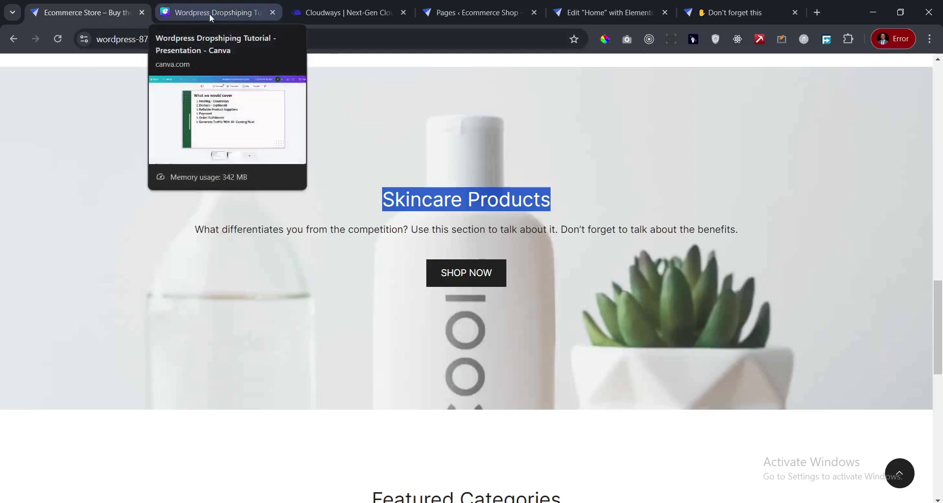
Replace the Highlighted Section heading with the pasted 'Skincare Products' text.
click(600, 12)
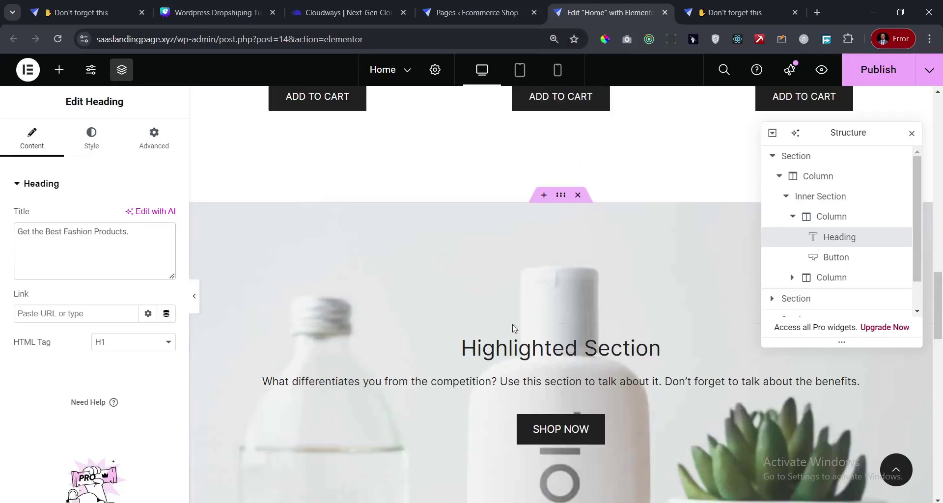
scroll(503, 326, down, 3)
click(548, 227)
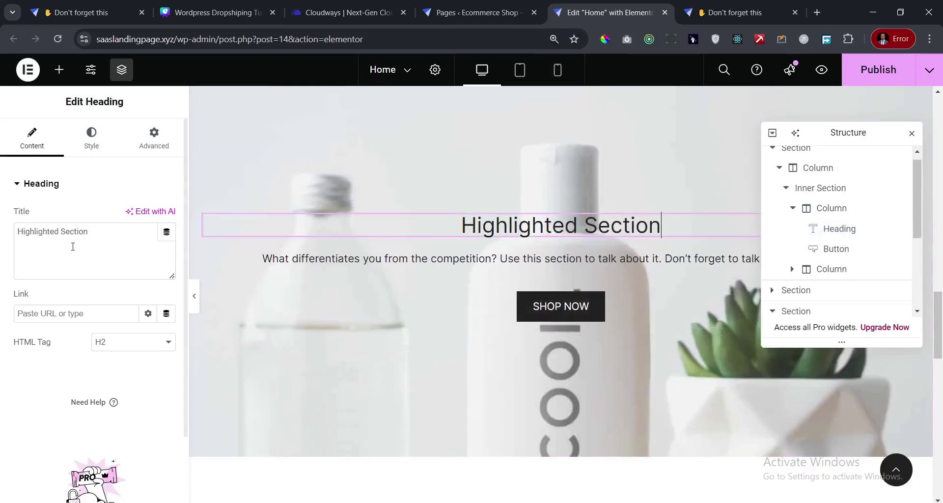
drag(110, 234, 1, 232)
key(ctrl+v)
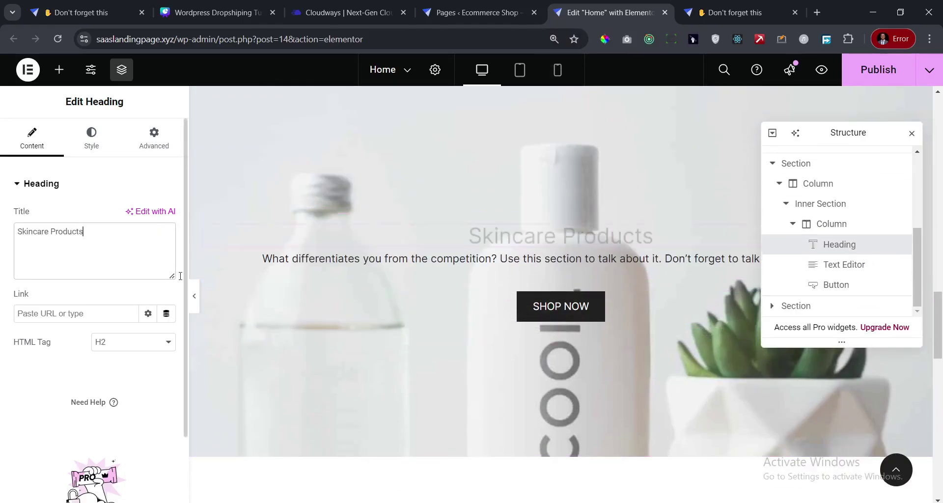
Publish the Home page and close the Elementor editor tab.
scroll(483, 246, up, 8)
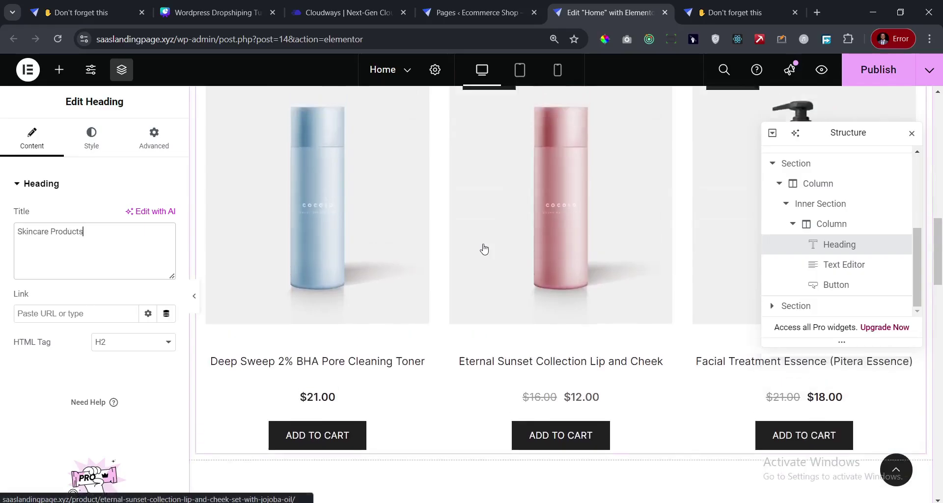
scroll(482, 246, up, 5)
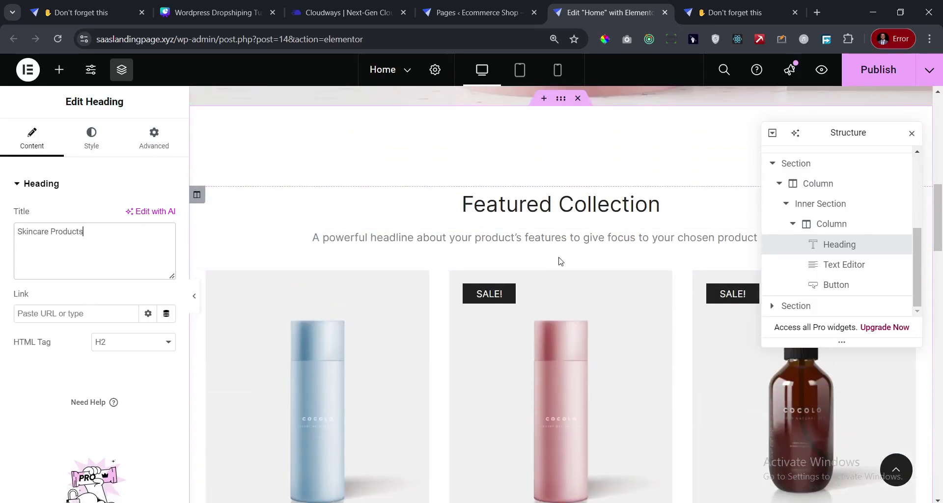
scroll(562, 260, up, 6)
scroll(560, 258, up, 2)
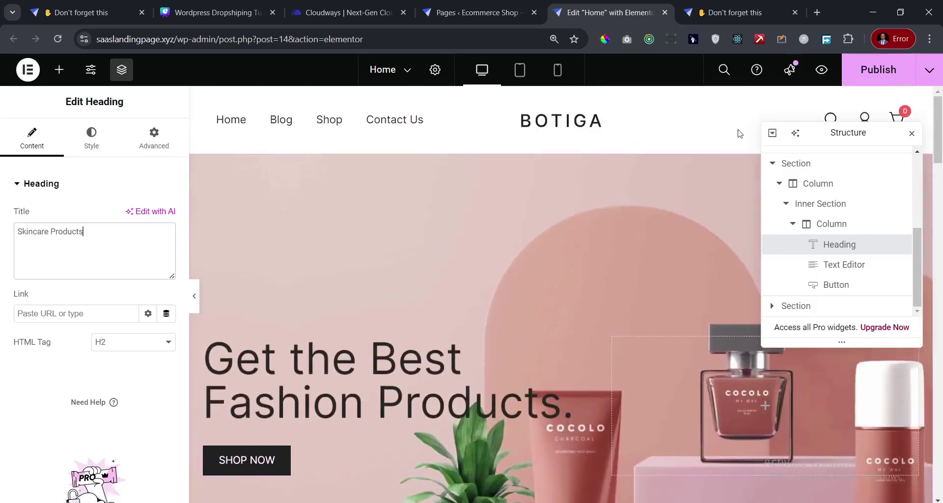
click(873, 79)
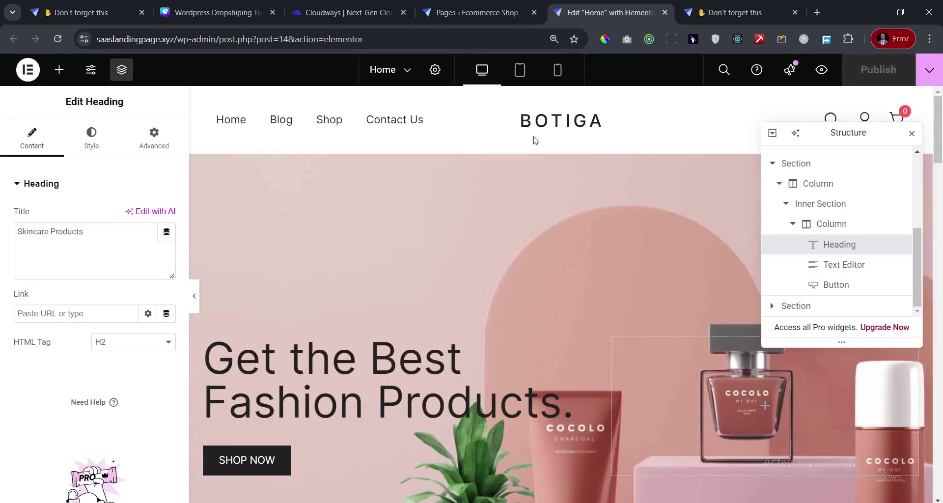
click(664, 13)
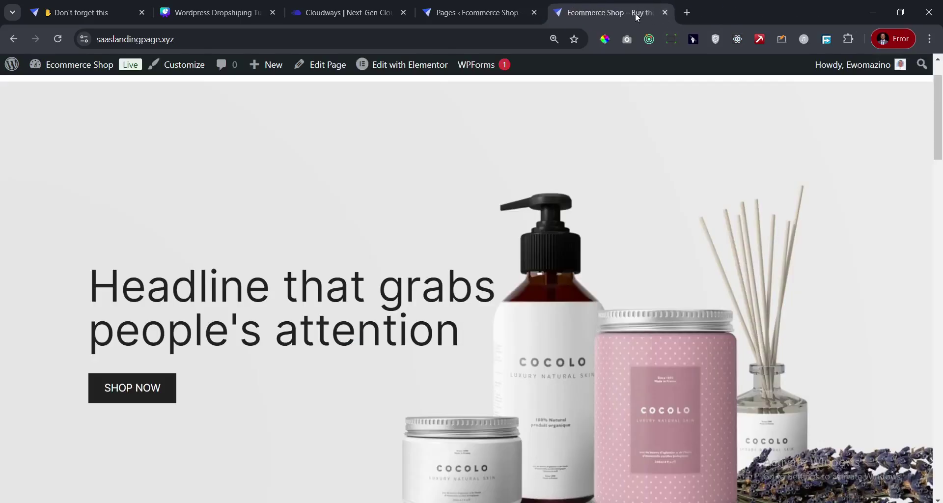
Reload the live homepage and scroll to confirm the 'Get the Best Fashion Products.' hero.
click(58, 39)
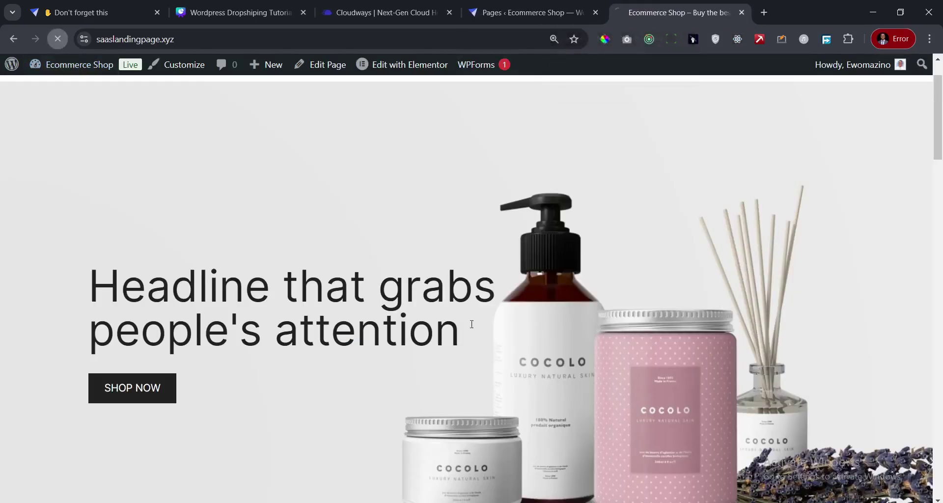
scroll(539, 347, down, 3)
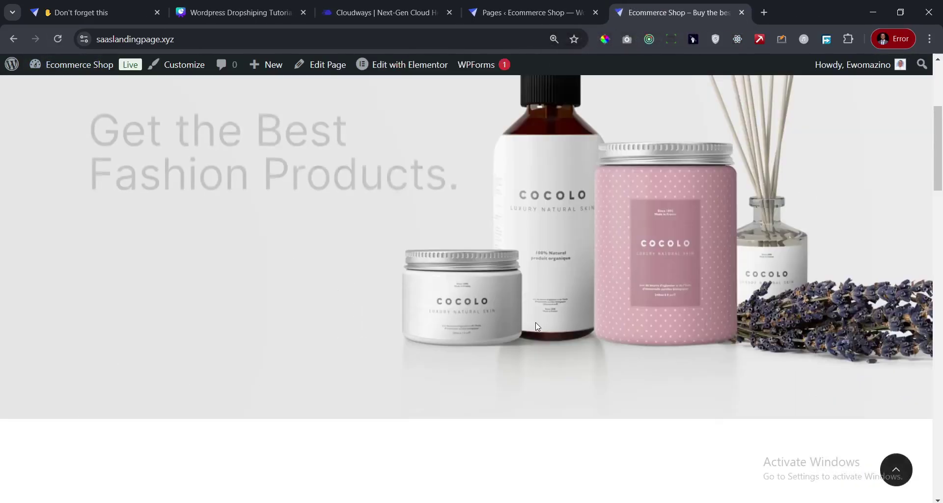
scroll(249, 244, up, 4)
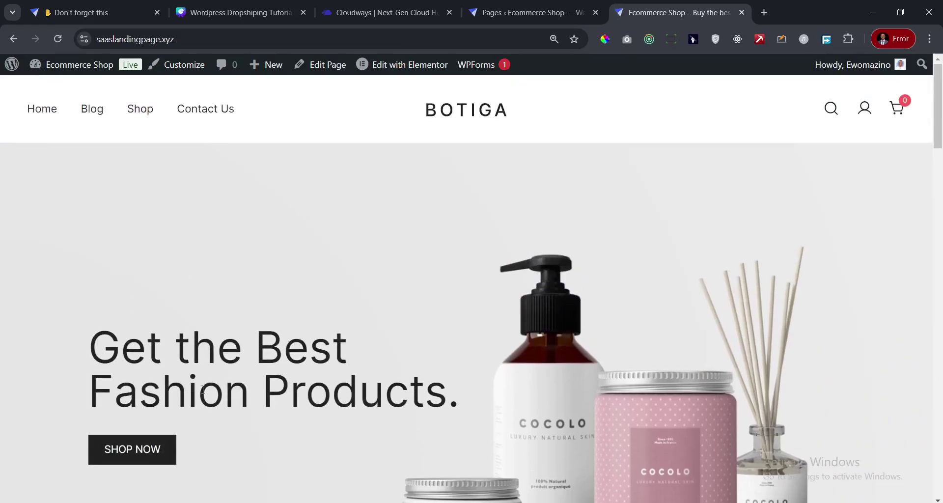
scroll(518, 283, down, 8)
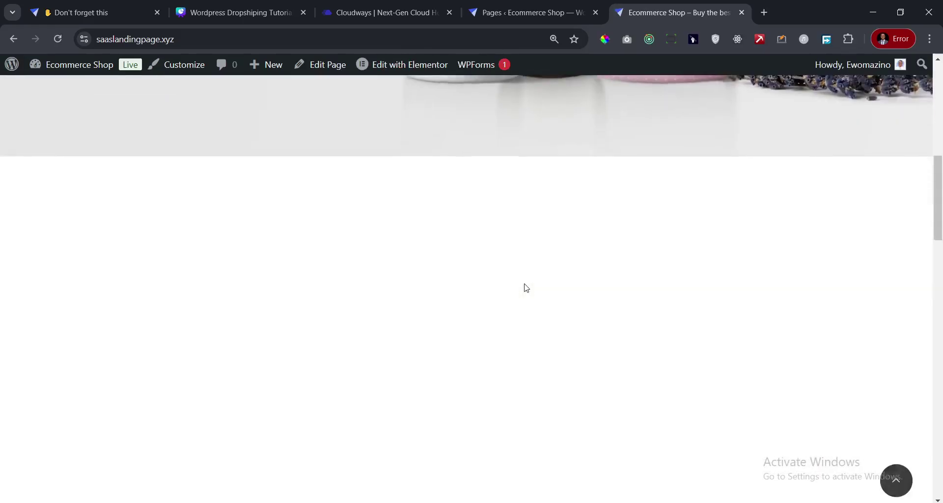
scroll(527, 258, down, 3)
scroll(485, 211, up, 15)
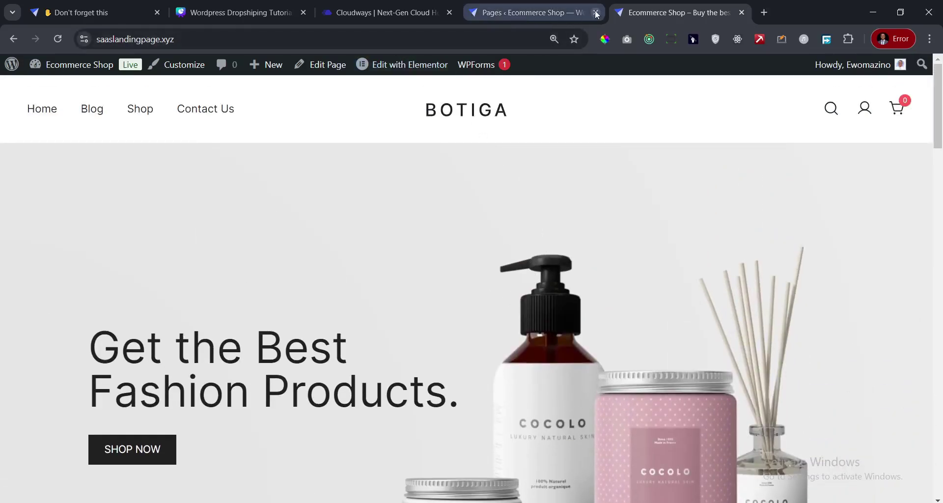
Go from the Pages admin to Products > All Products, listing the 8 Cosmetics items.
click(530, 14)
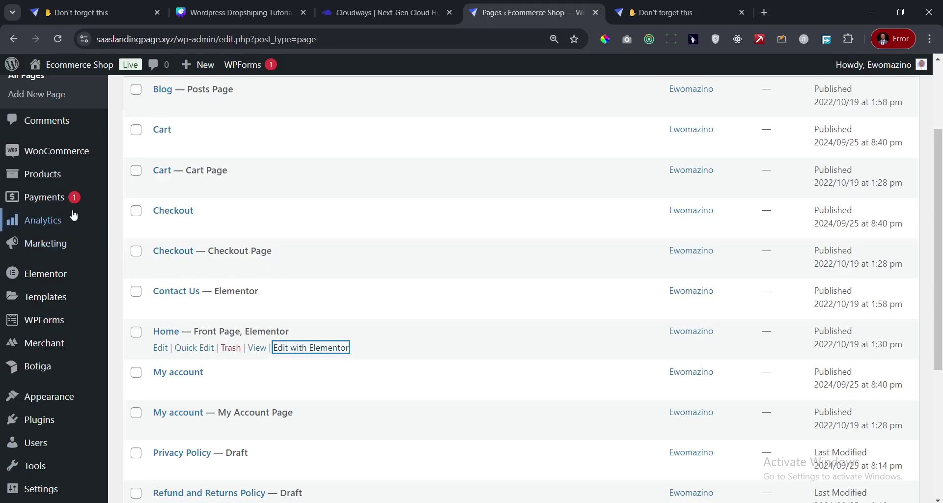
mouse_move(54, 348)
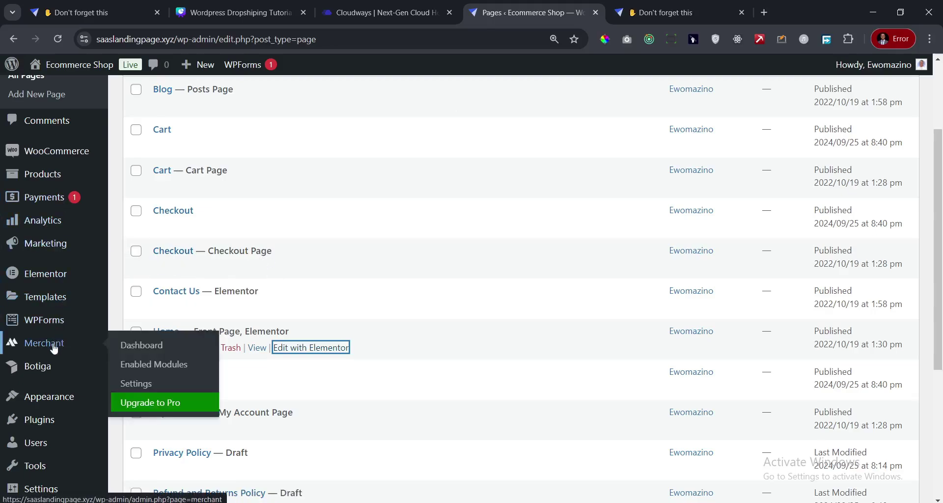
scroll(44, 275, down, 1)
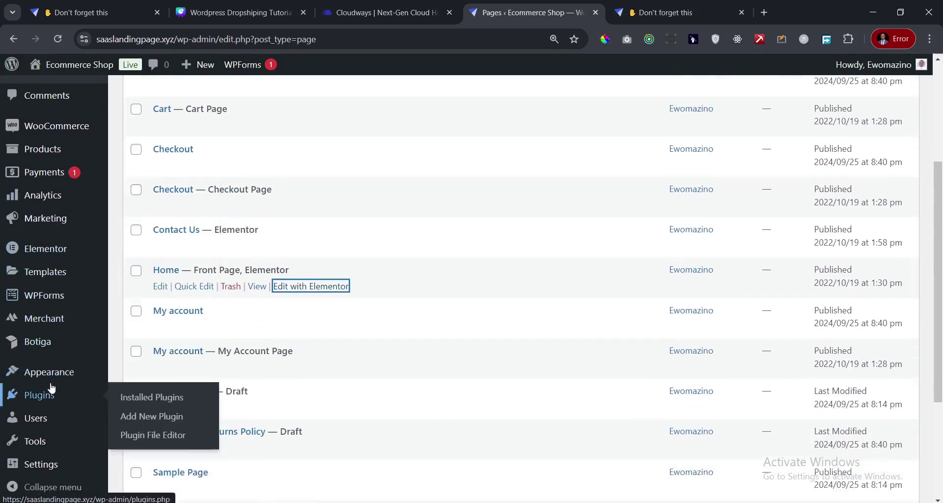
scroll(42, 295, down, 3)
scroll(54, 293, up, 5)
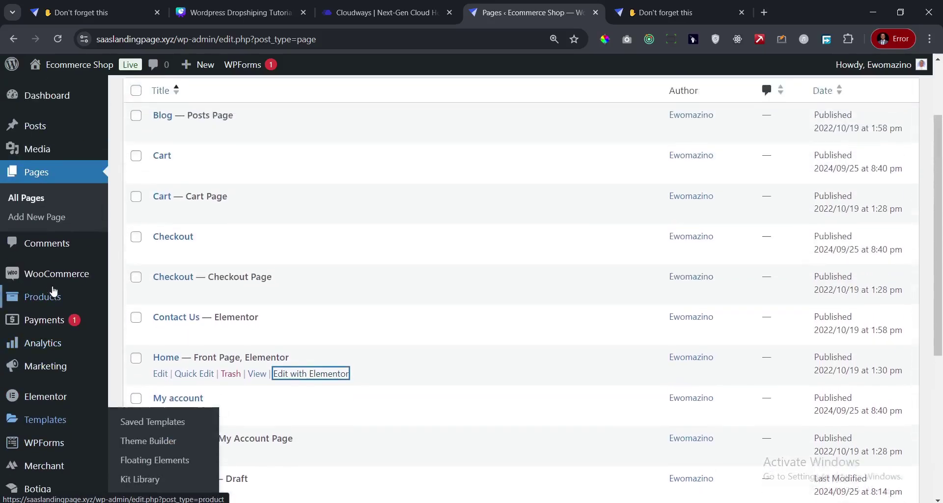
scroll(54, 290, up, 2)
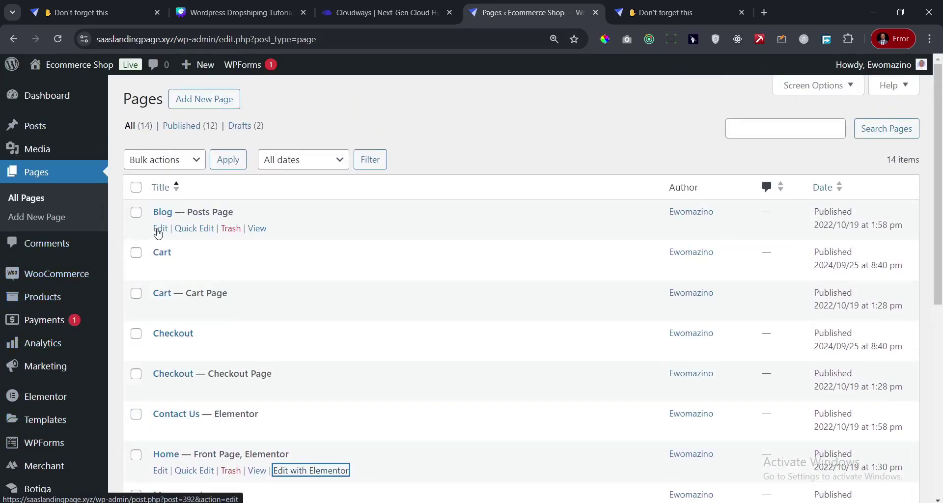
mouse_move(45, 297)
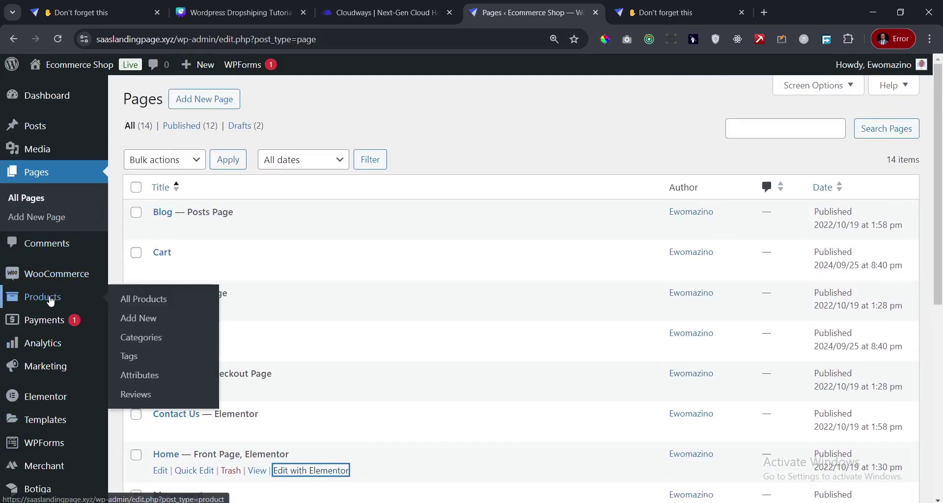
click(131, 299)
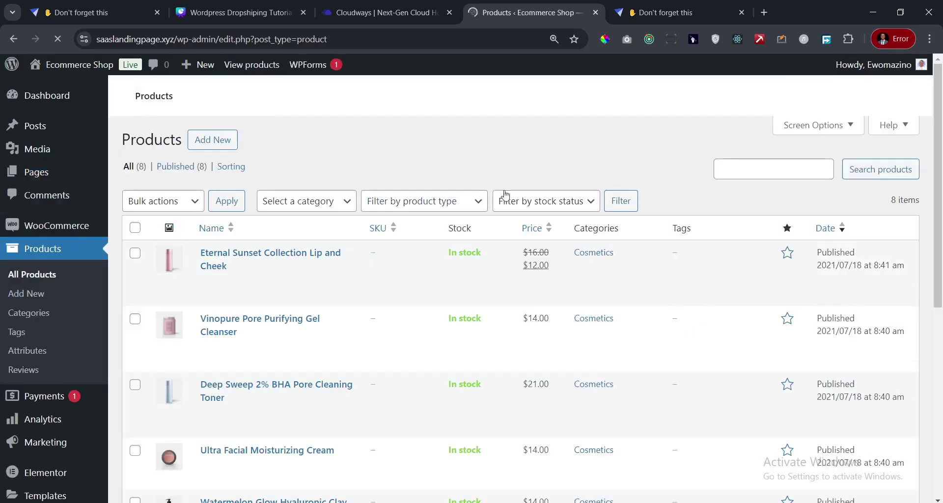
click(669, 14)
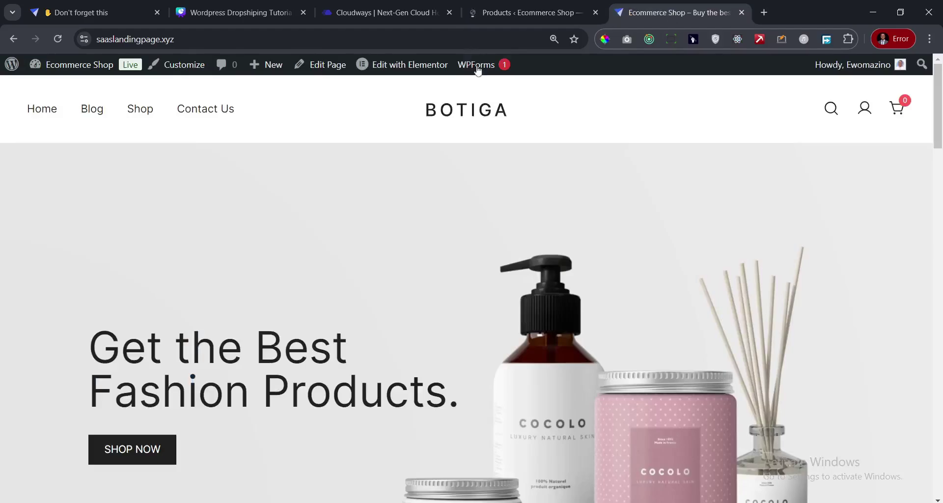
click(137, 110)
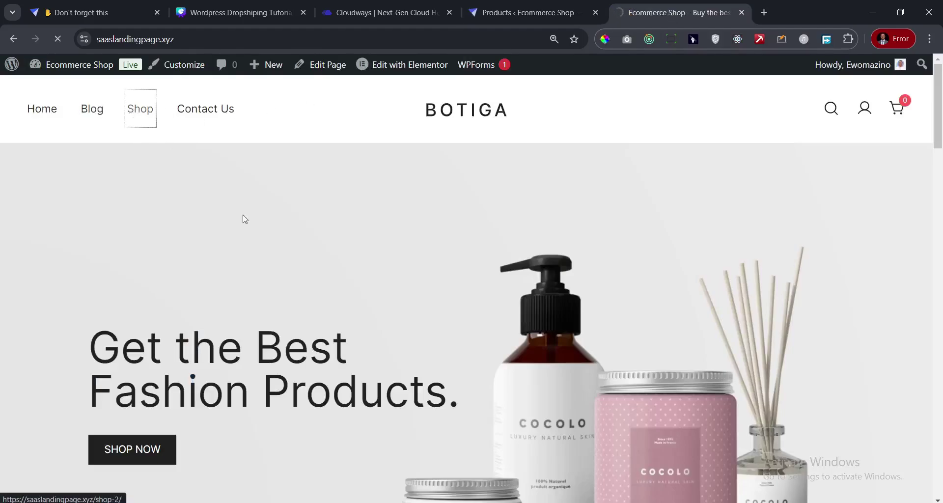
scroll(471, 248, down, 9)
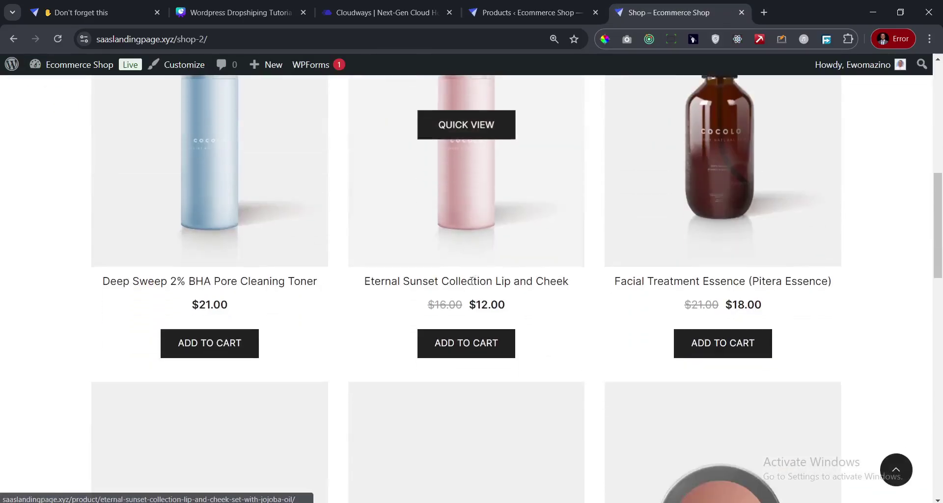
scroll(472, 285, up, 10)
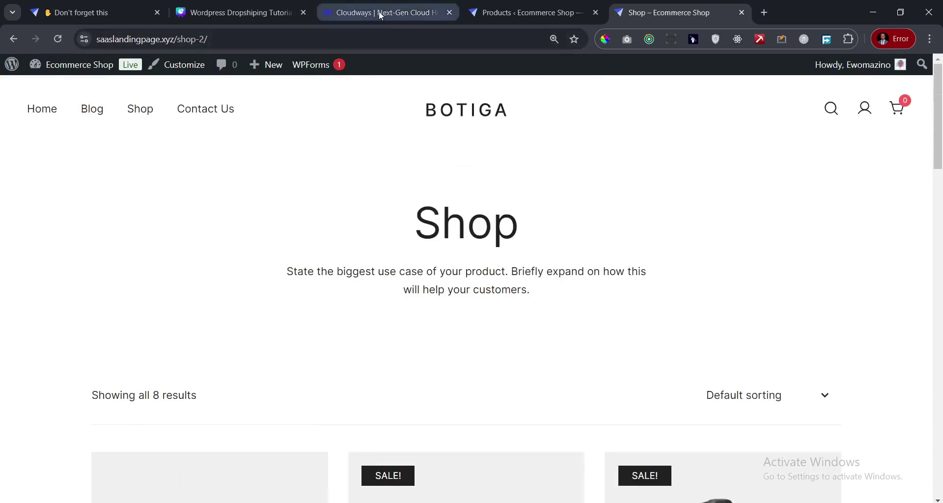
click(508, 13)
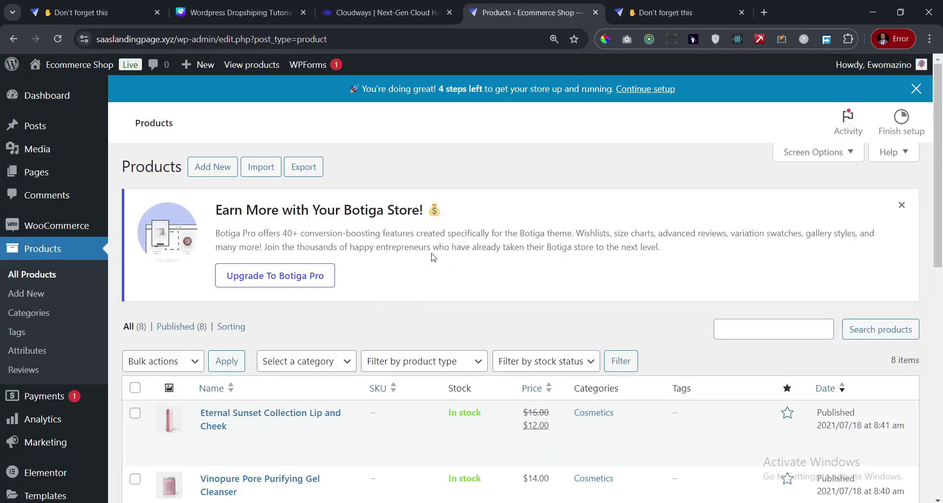
Close the Botiga Pro upsell banner and reopen Products > All Products.
click(901, 205)
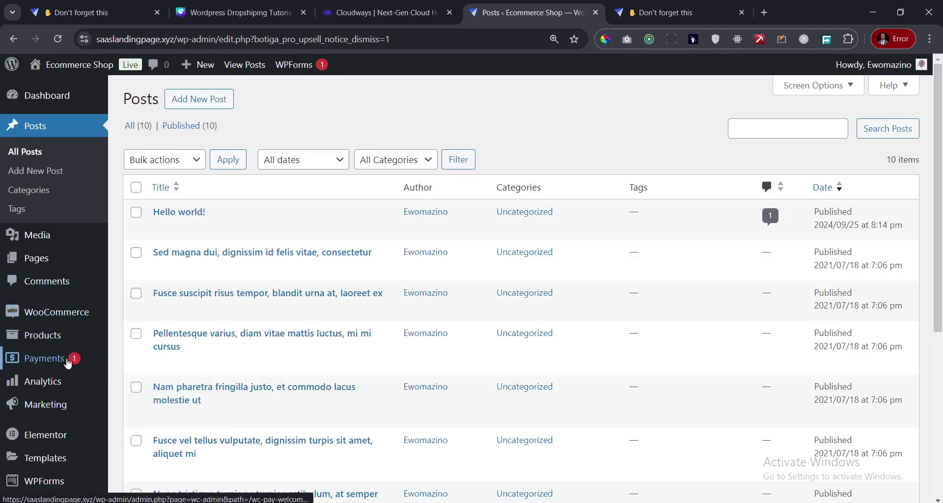
scroll(62, 363, down, 2)
mouse_move(55, 222)
click(139, 217)
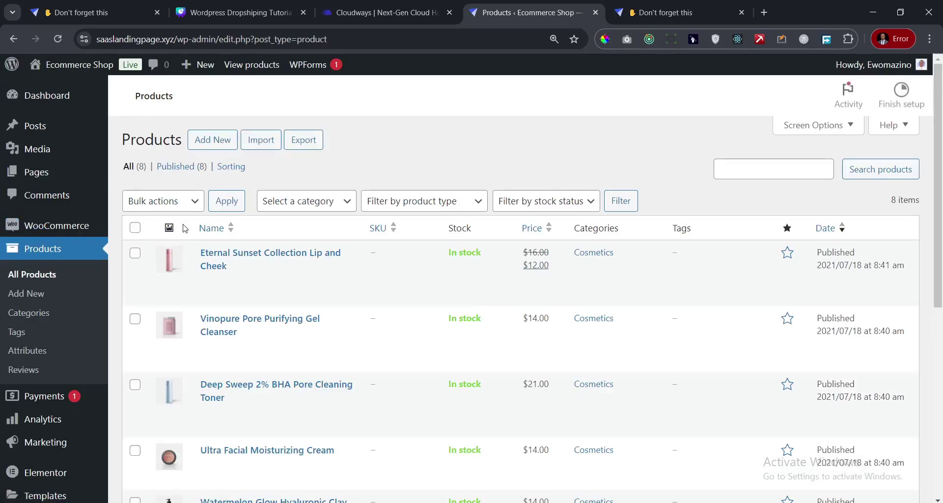
Close the Canva tutorial outline tab and return to the Products ‹ Ecommerce Shop tab.
click(251, 13)
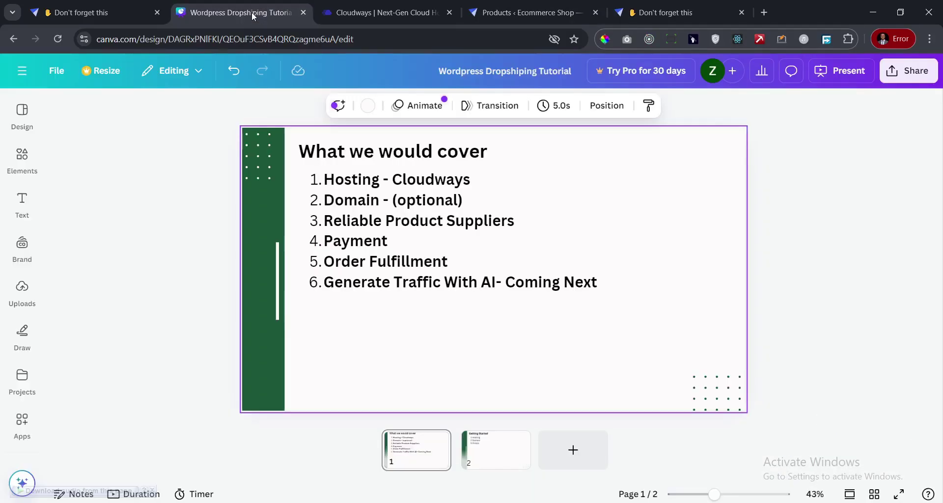
click(303, 12)
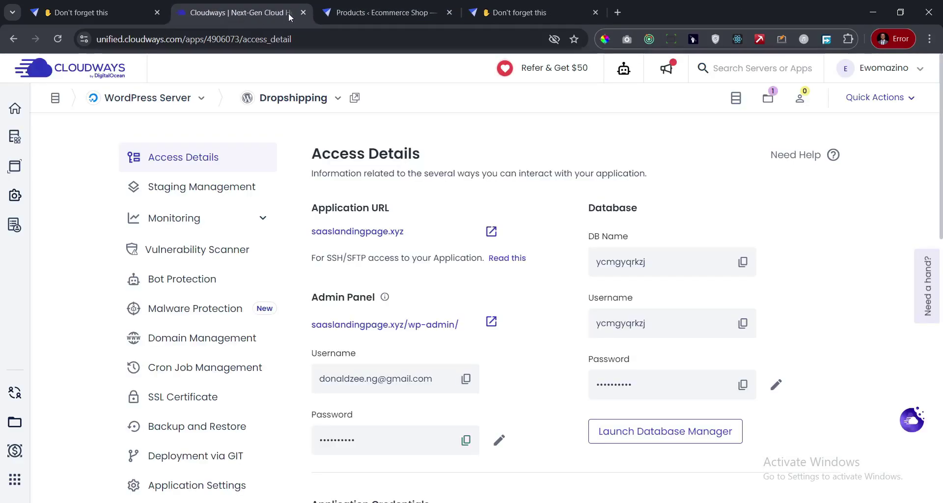
click(385, 11)
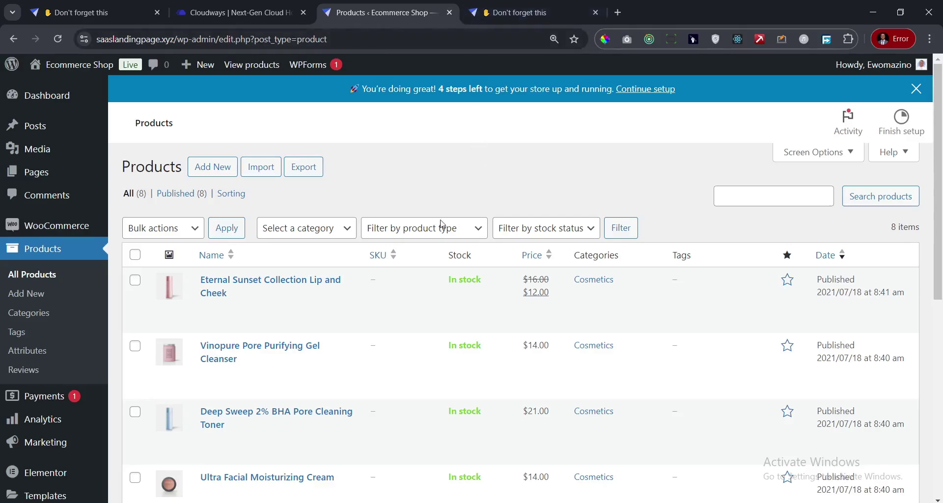
Select all eight products and move them to the Trash with the Bulk actions menu.
click(135, 254)
scroll(496, 231, down, 8)
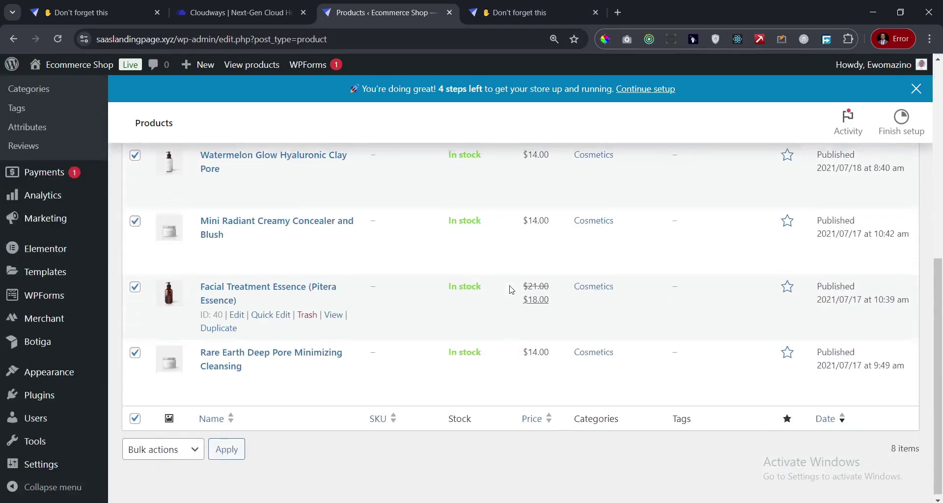
scroll(441, 356, up, 8)
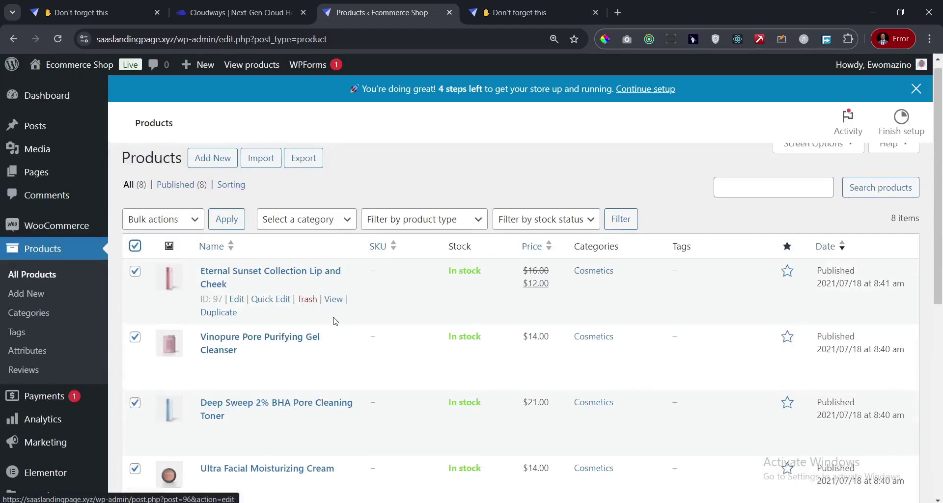
click(191, 231)
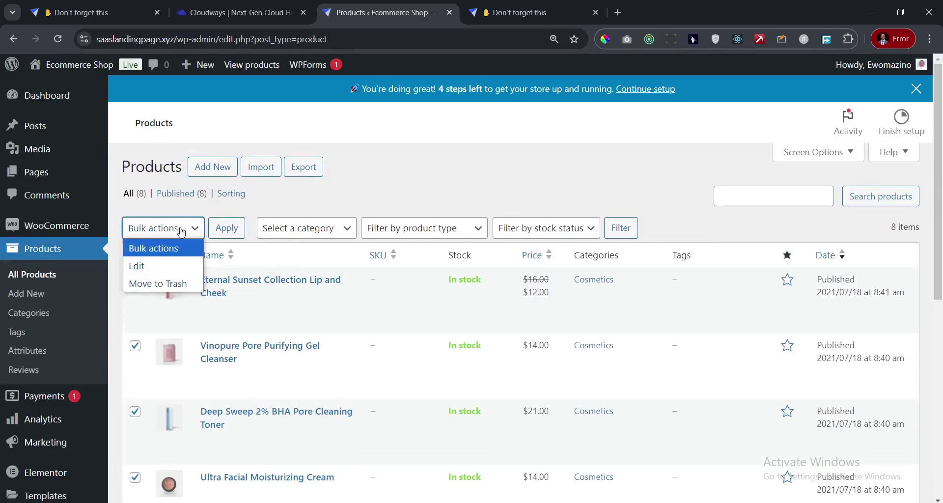
click(165, 283)
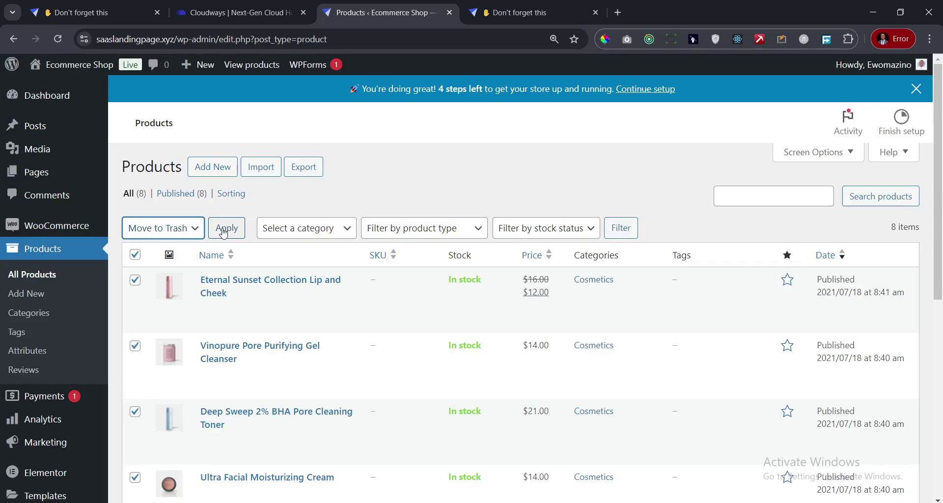
click(223, 232)
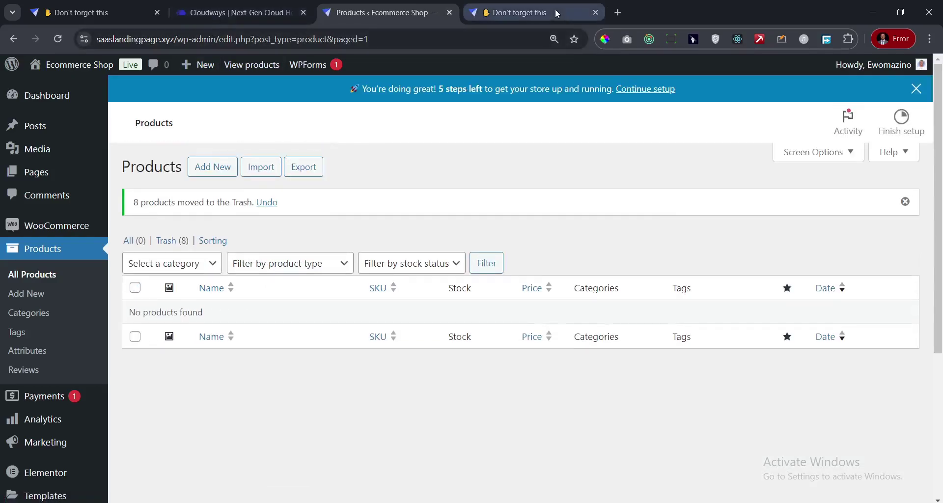
click(540, 14)
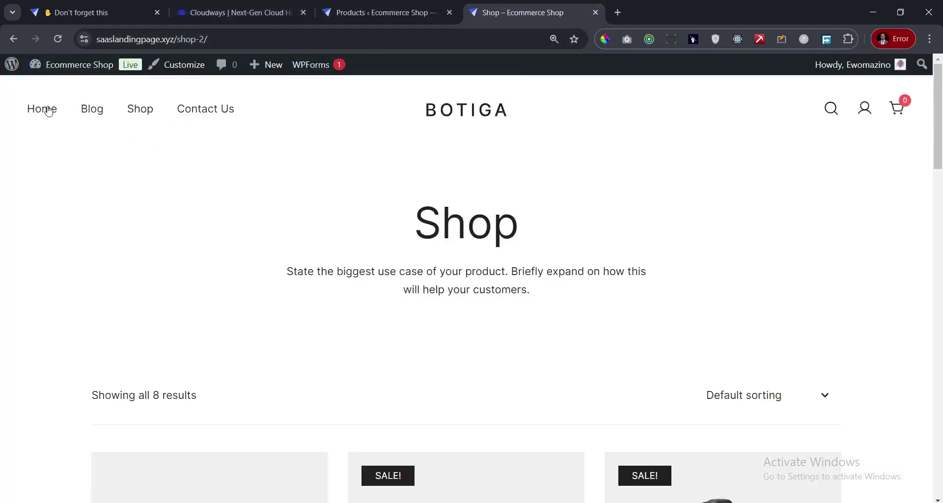
Open the Botiga homepage and scroll down through category tiles to the footer and back up.
click(484, 112)
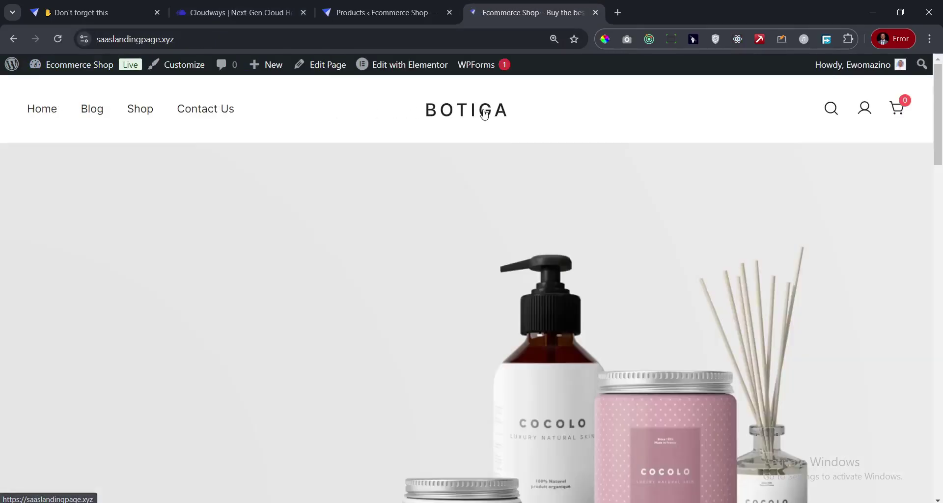
scroll(492, 241, down, 8)
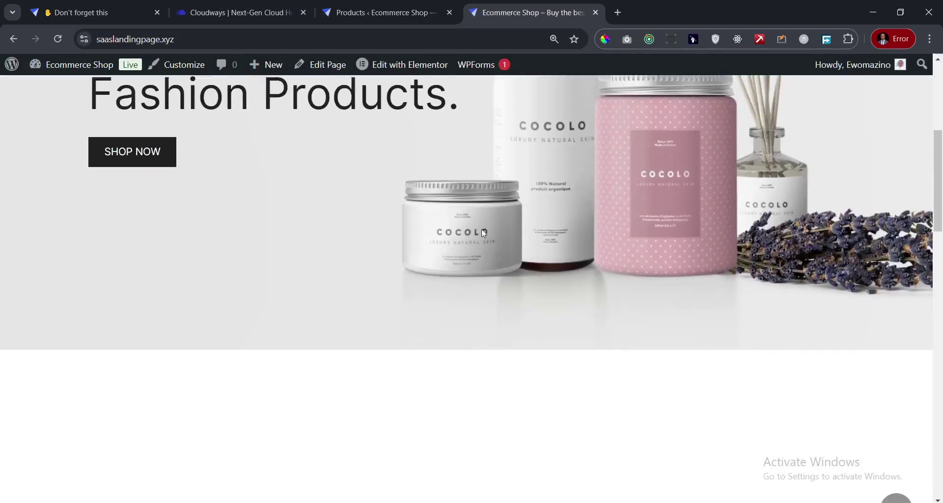
scroll(533, 274, down, 15)
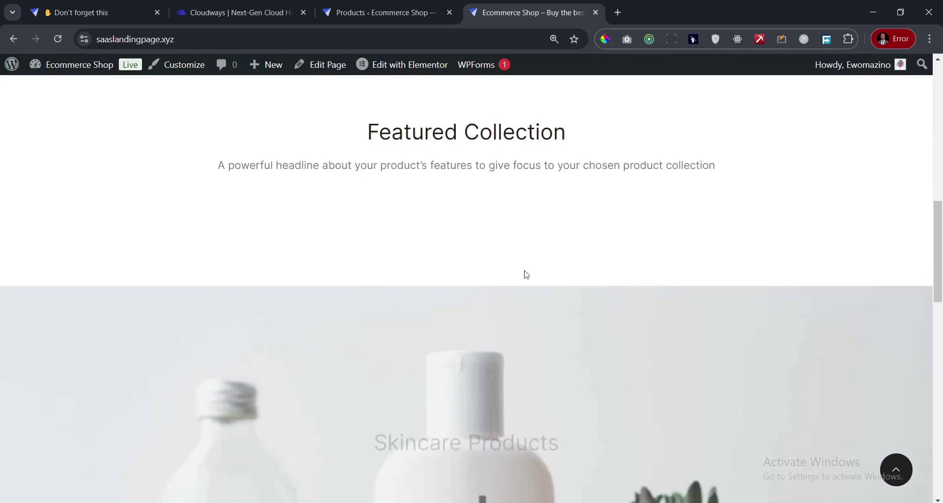
scroll(585, 267, down, 5)
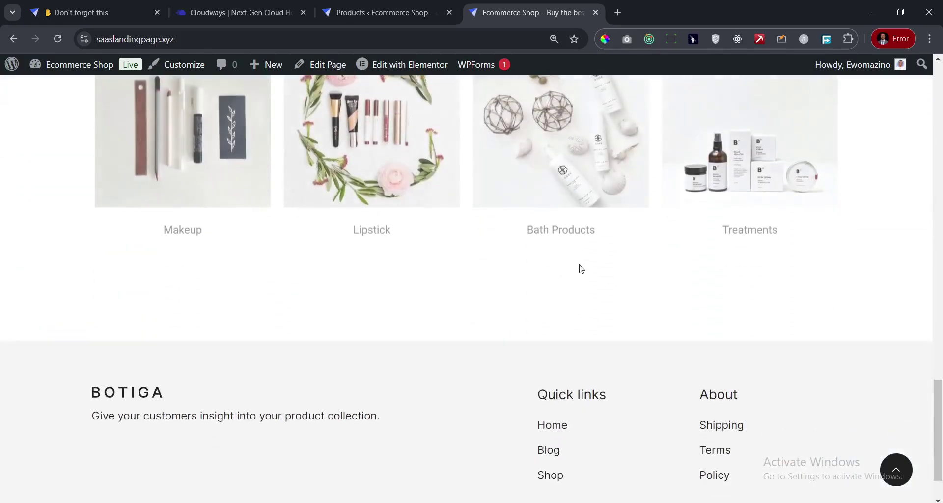
scroll(580, 267, down, 1)
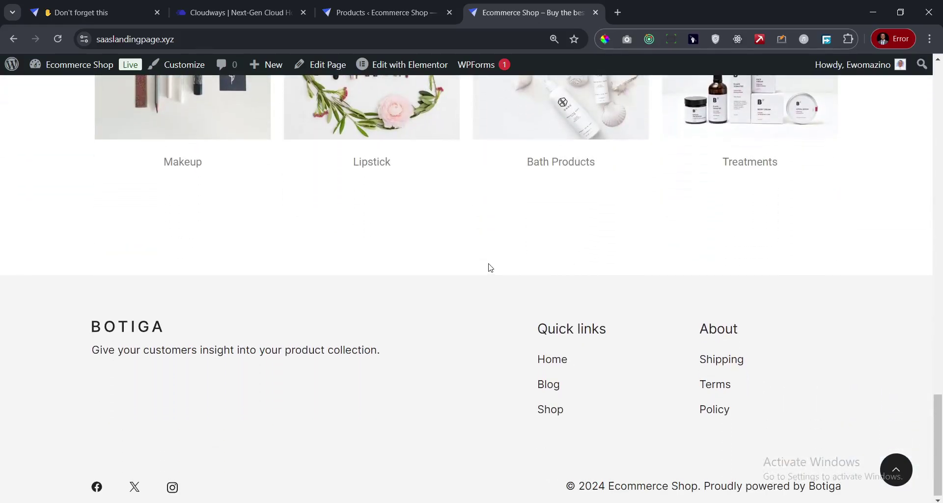
scroll(491, 268, up, 20)
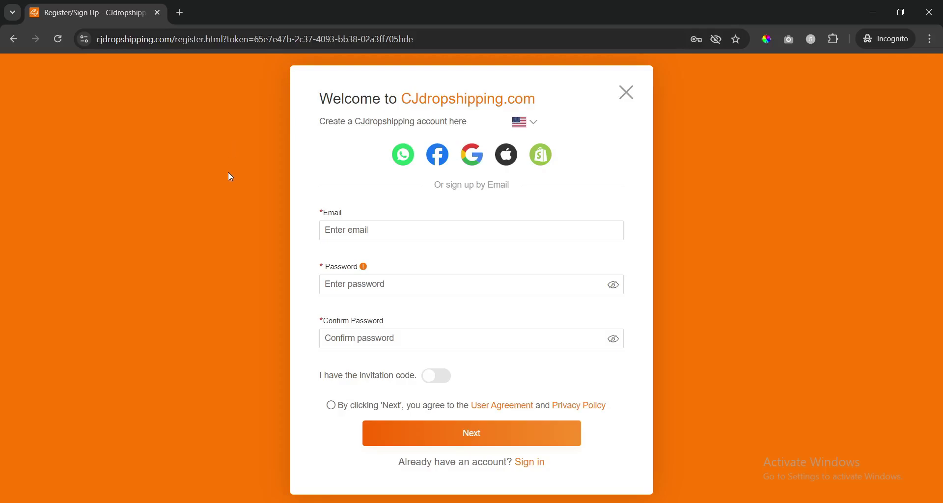
Enter the sign-up email address, then paste a password and clear it again.
click(391, 232)
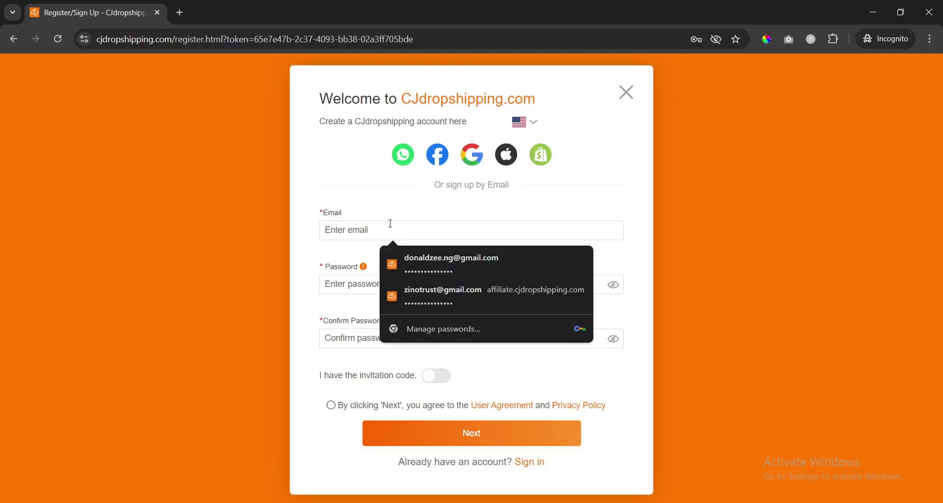
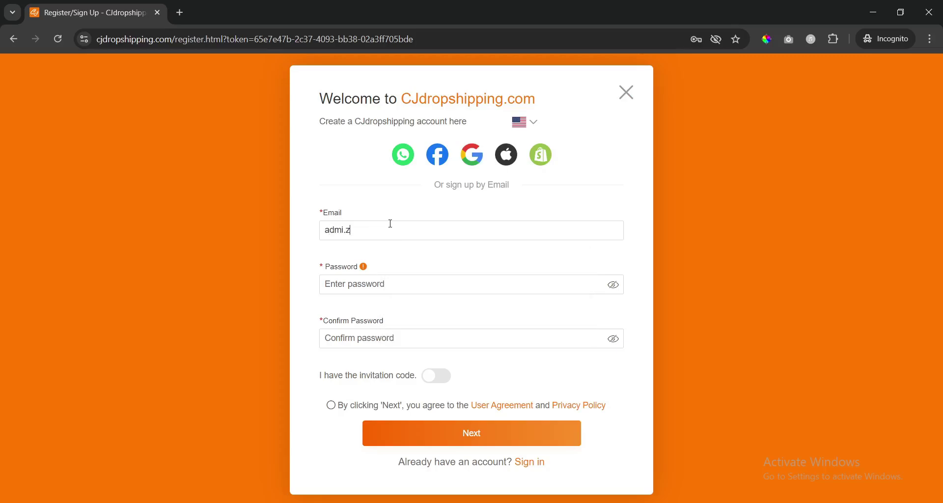
click(384, 289)
key(ctrl+v)
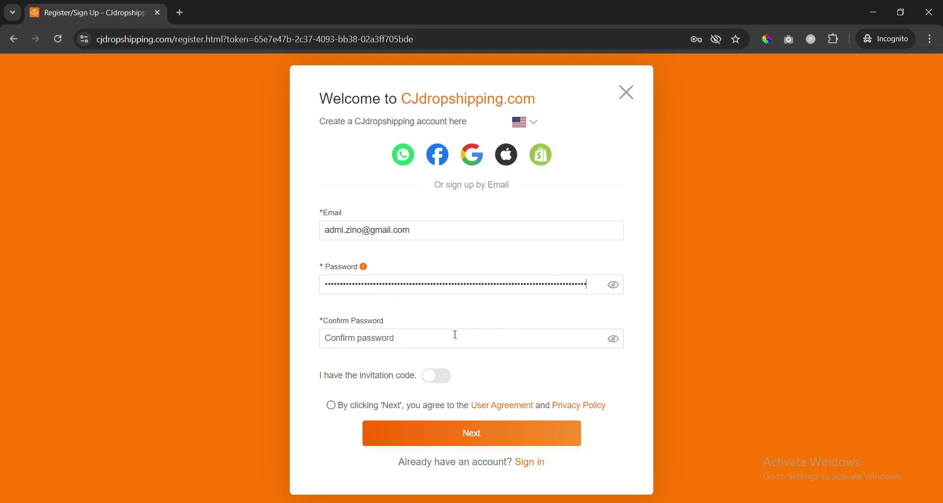
drag(597, 281, 293, 282)
key(BackSpace)
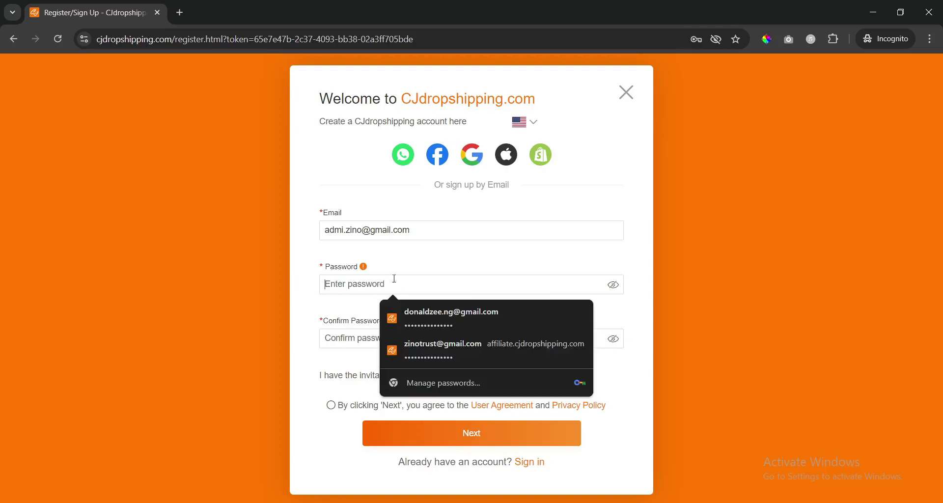
Paste the new account password into both Password and Confirm Password.
key(alt+Tab)
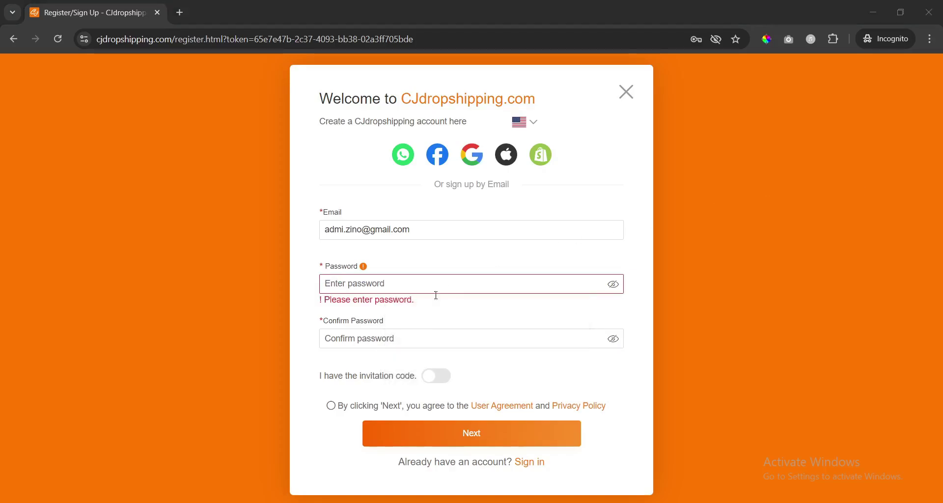
click(388, 291)
key(ctrl+v)
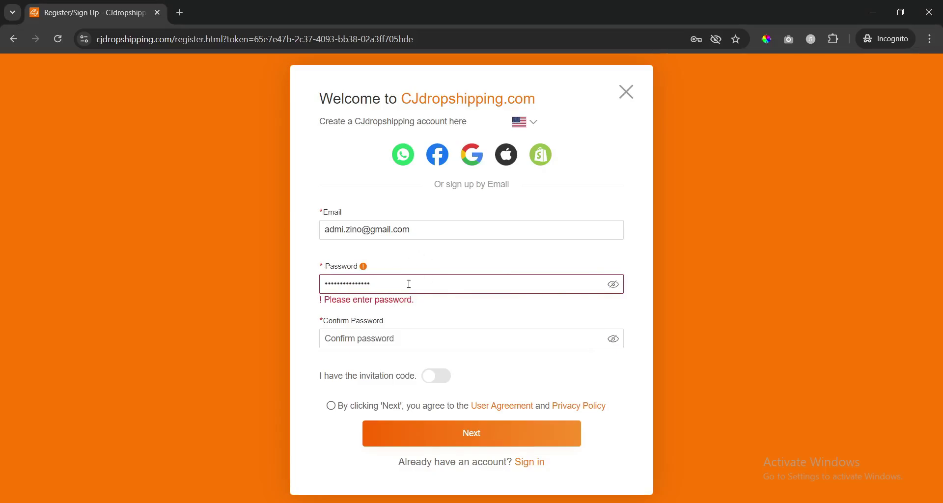
click(374, 339)
key(ctrl+v)
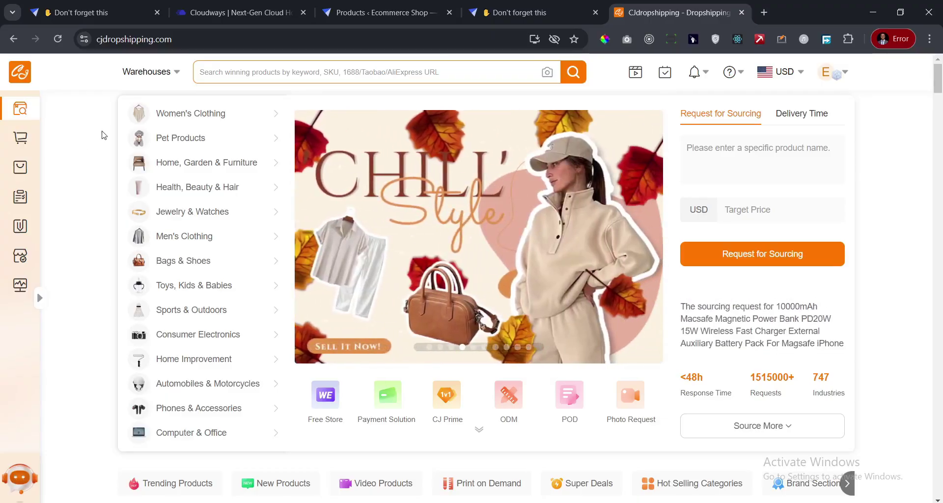
Show the store-authorization flyout listing Shopify, WooCommerce, TikTok Shop, eBay and Etsy.
mouse_move(184, 237)
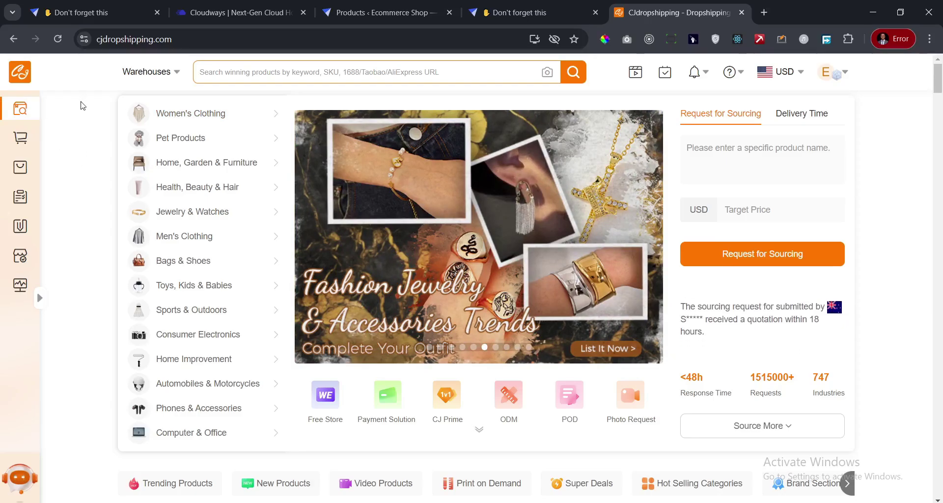
mouse_move(164, 74)
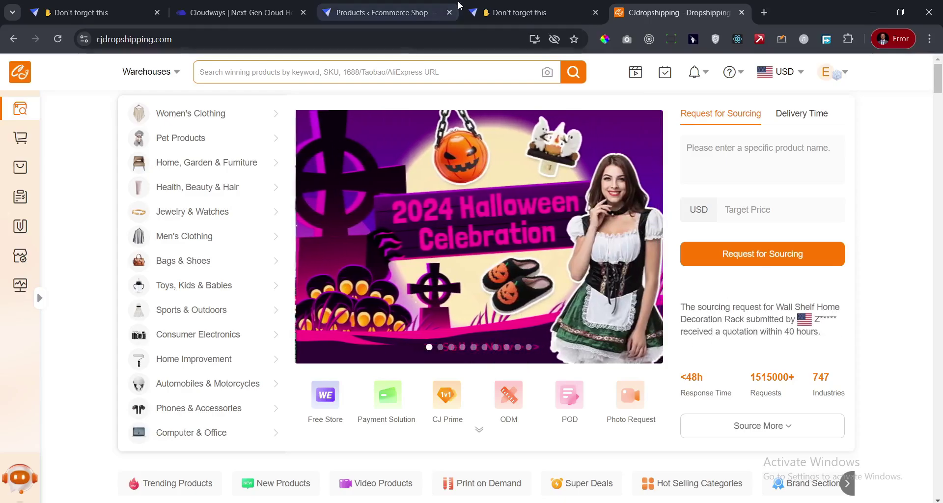
click(519, 16)
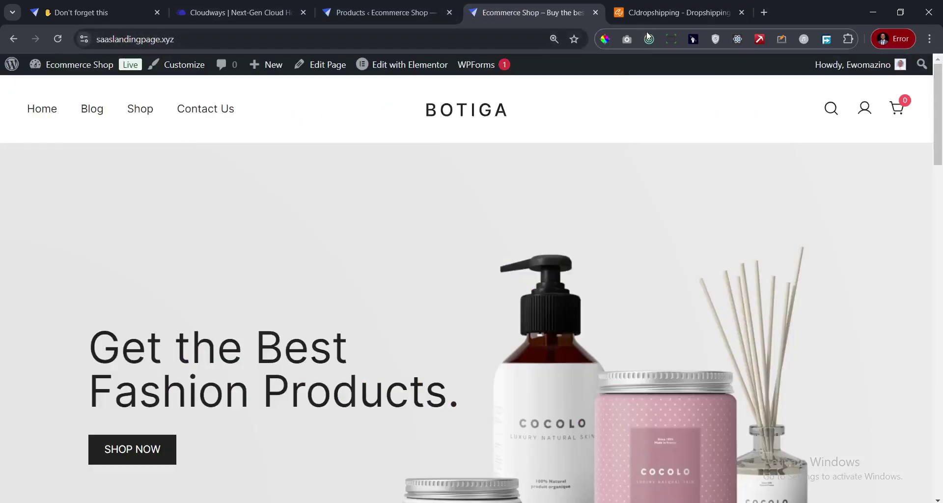
click(658, 14)
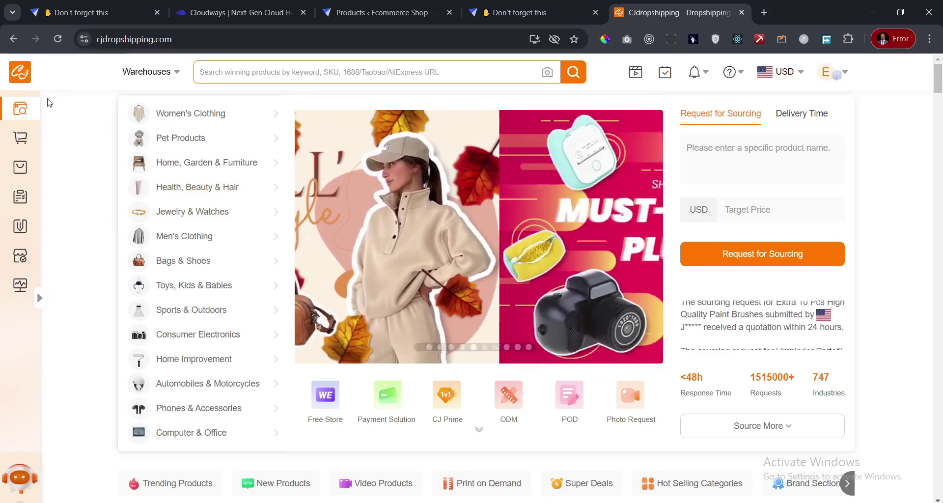
mouse_move(29, 298)
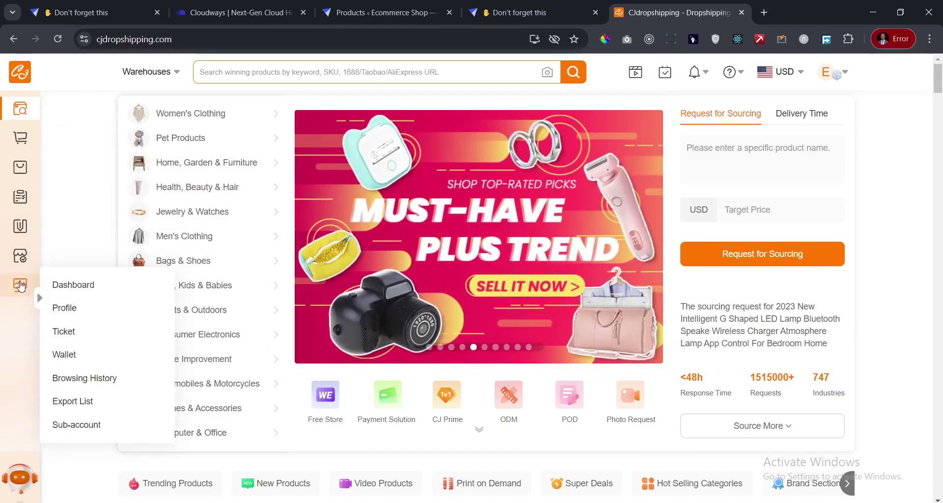
mouse_move(19, 259)
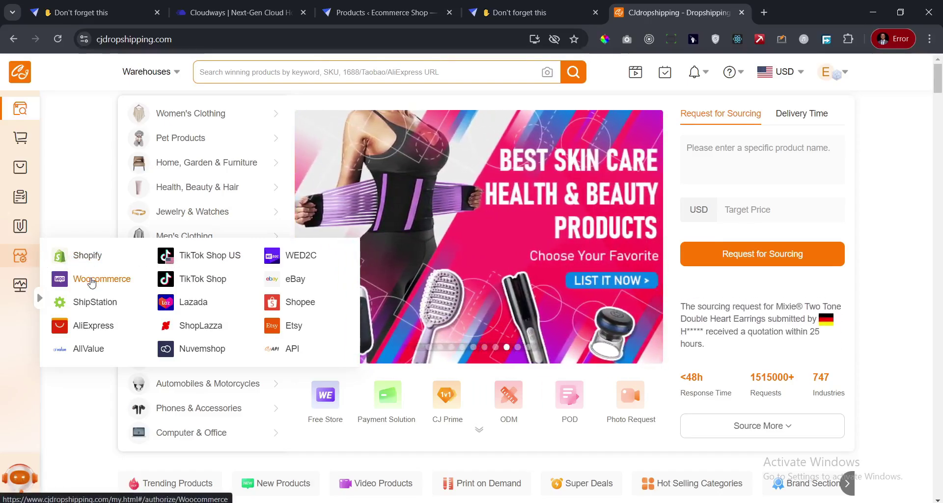
Delete the old connected WooCommerce store and open the Add Store dialog for a new one.
click(94, 282)
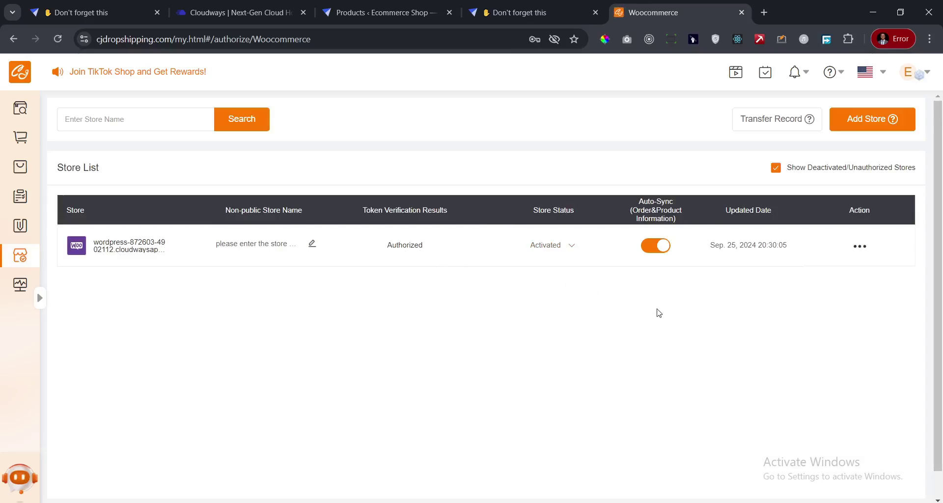
click(860, 247)
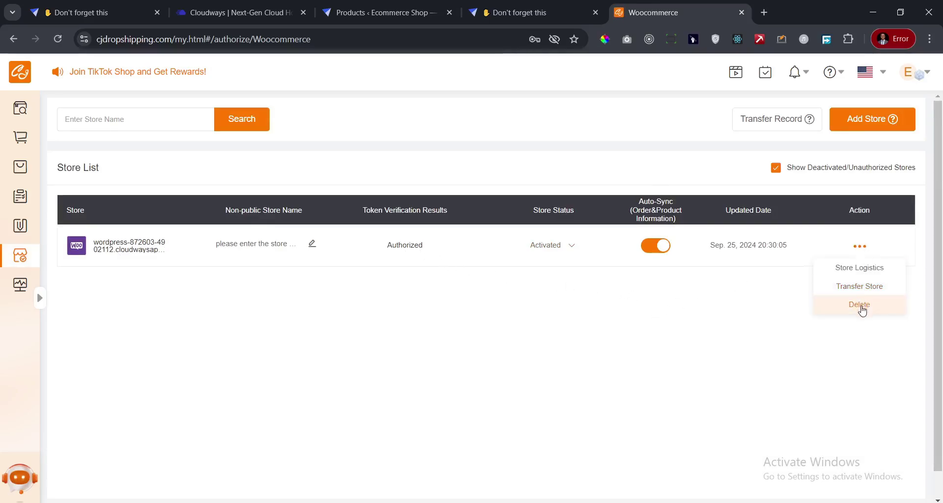
click(861, 307)
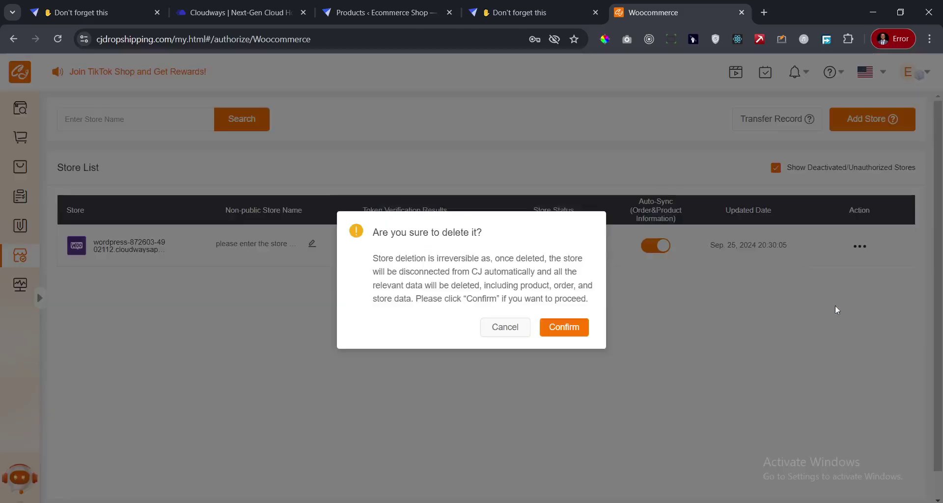
click(564, 328)
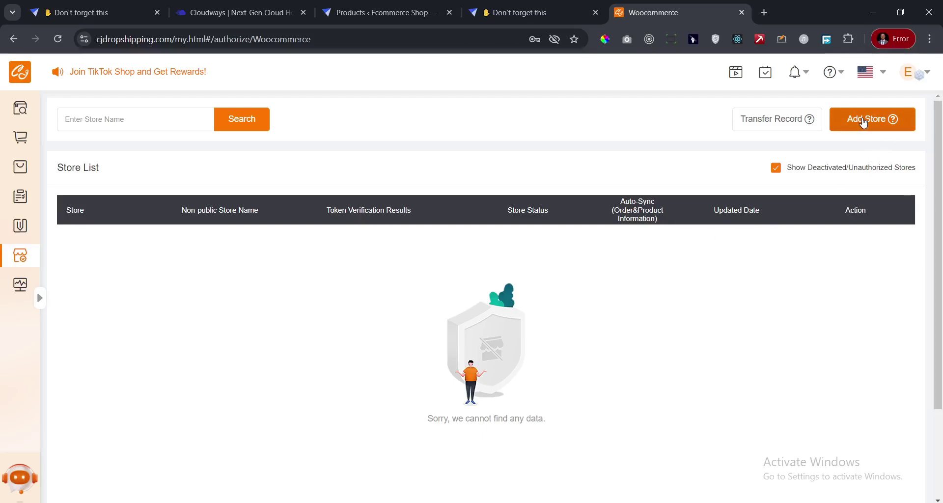
click(864, 123)
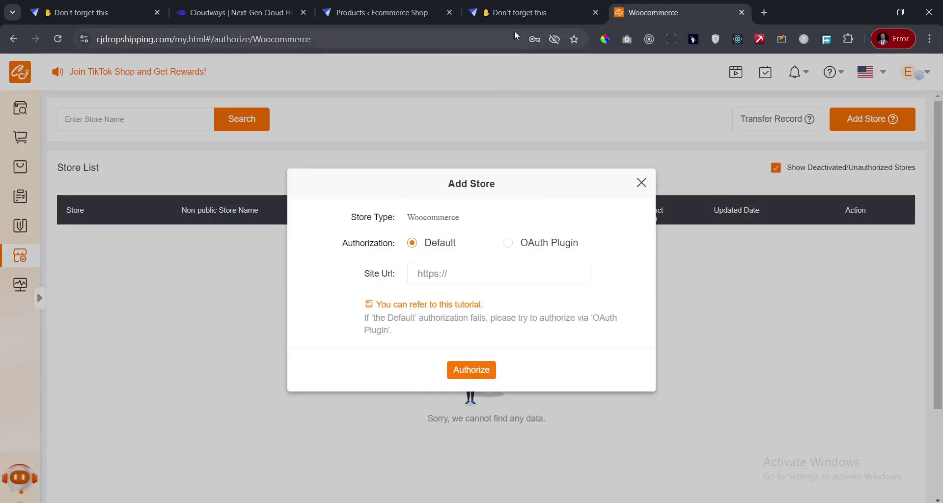
click(520, 14)
click(361, 36)
key(ctrl+c)
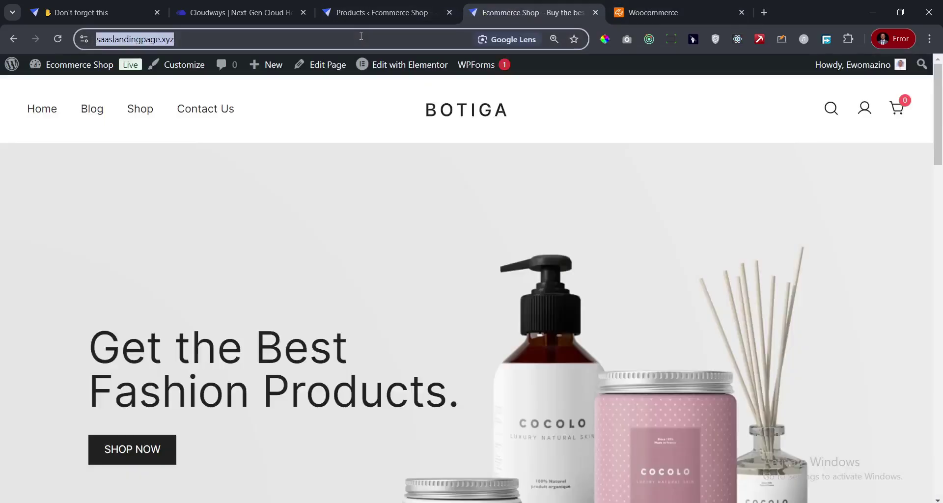
click(659, 8)
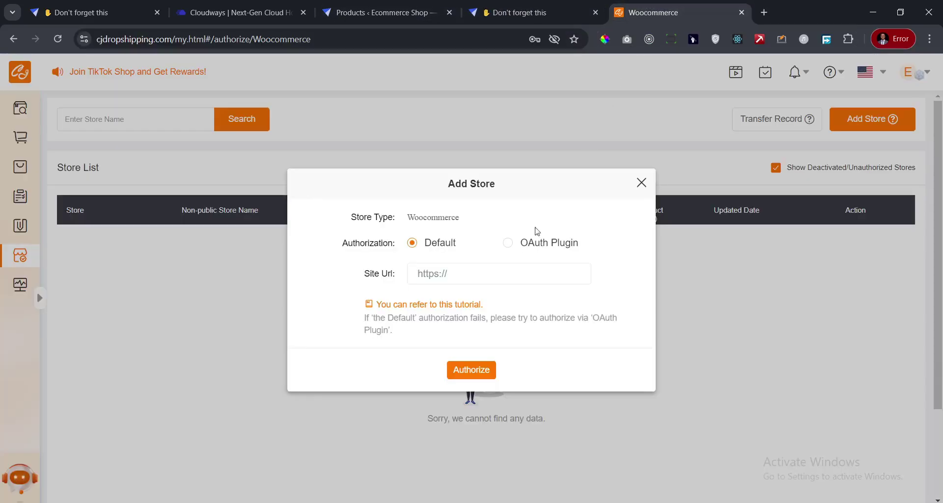
click(448, 273)
key(ctrl+v)
key(BackSpace)
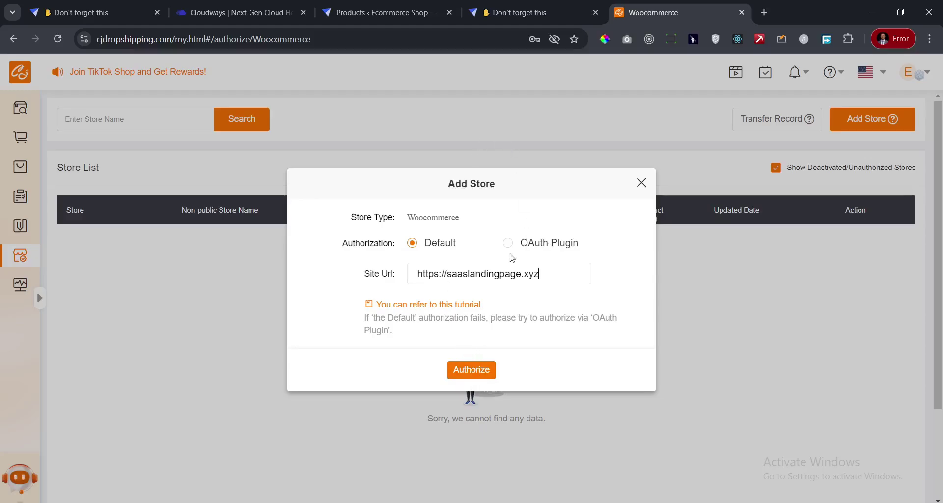
click(514, 14)
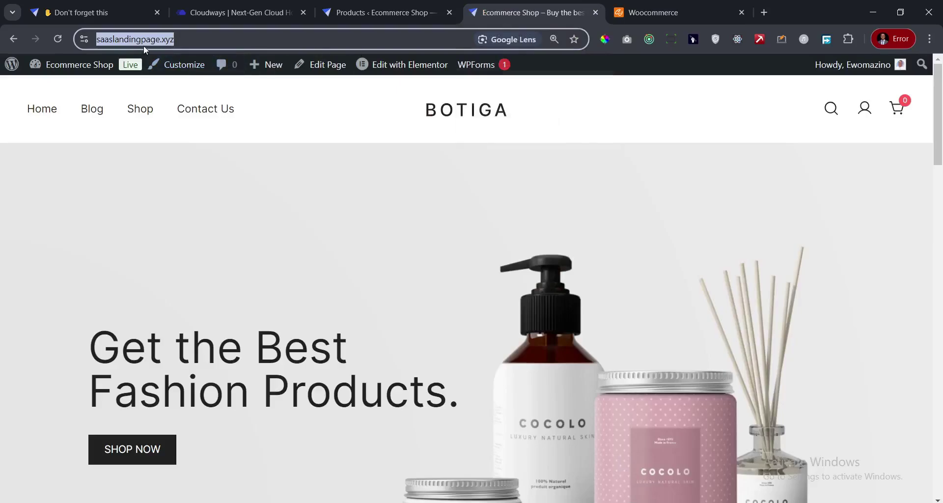
click(667, 12)
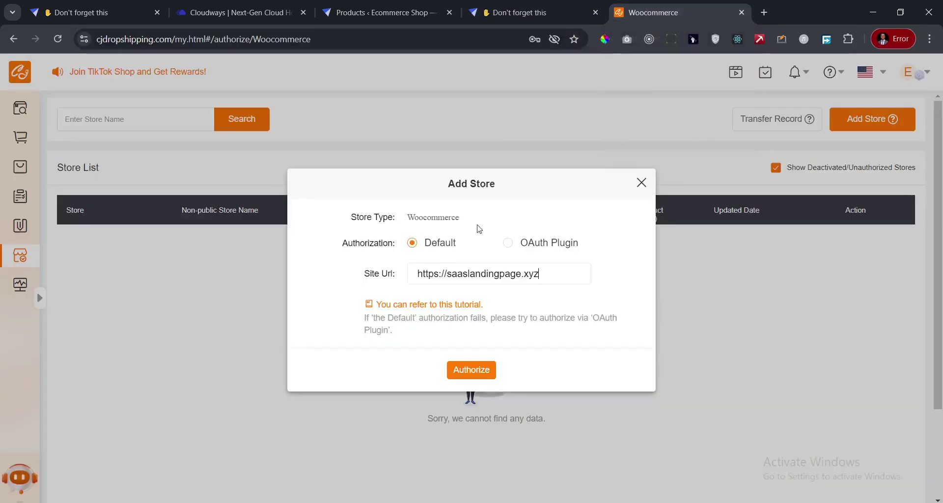
click(465, 373)
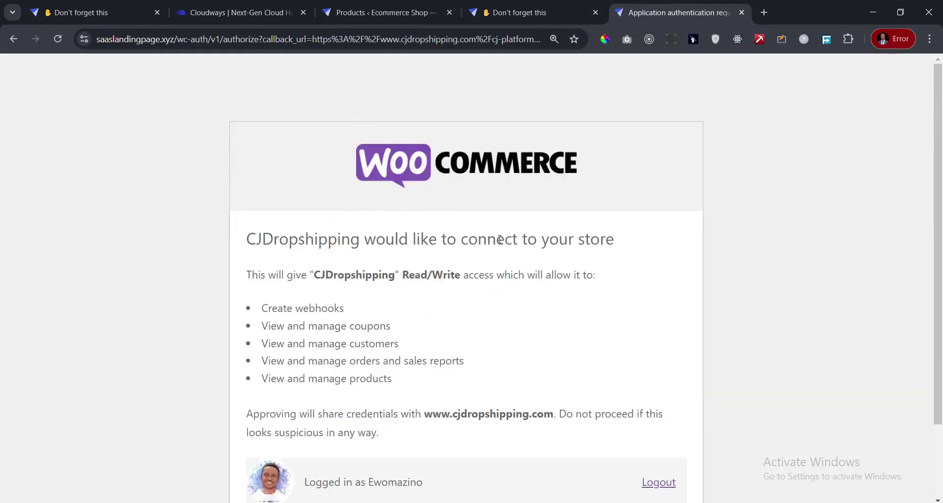
Approve CJdropshipping's Read/Write access, check the Authorization Success message, and return to the CJ homepage.
scroll(505, 264, down, 2)
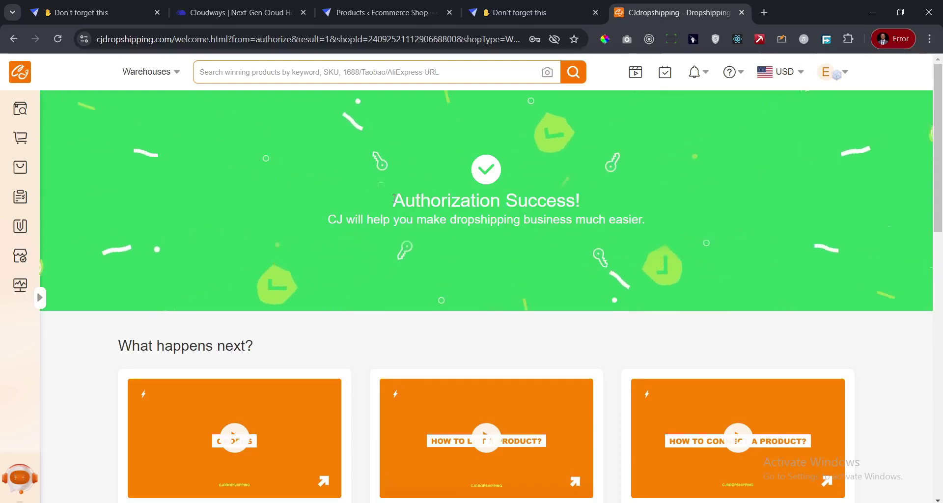
drag(394, 199, 566, 202)
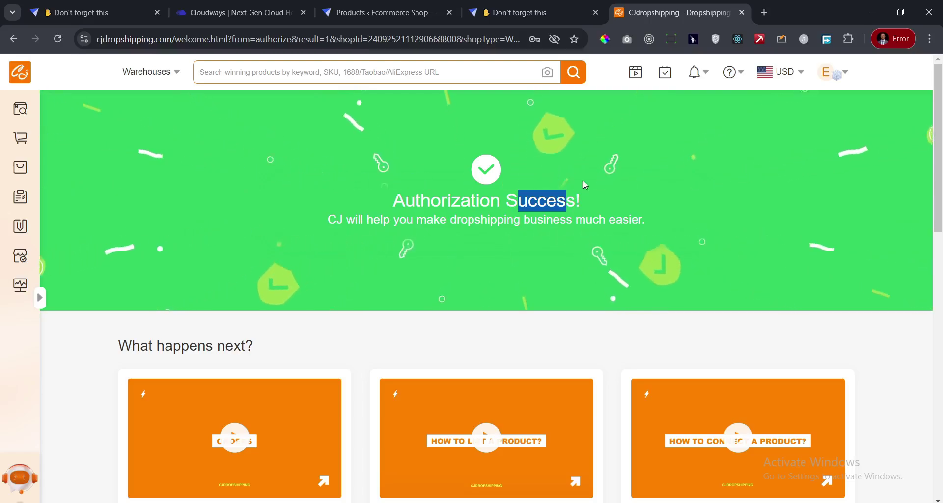
click(632, 173)
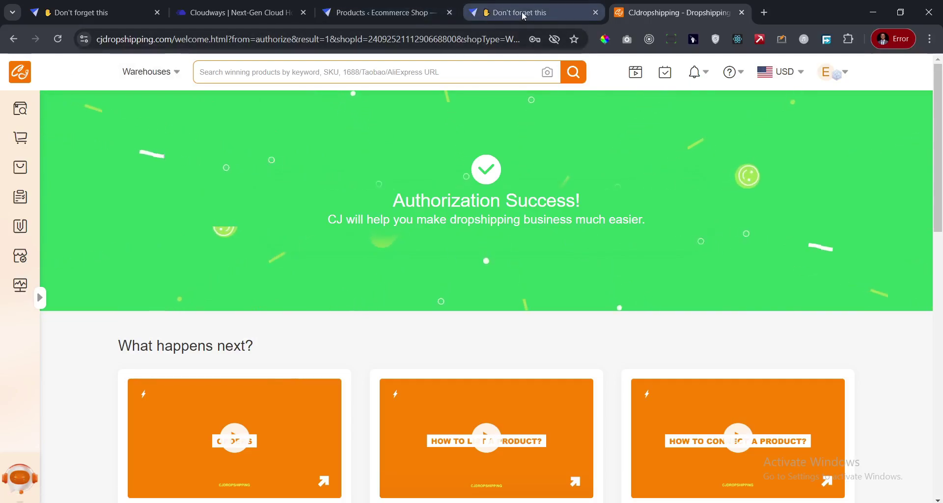
mouse_move(524, 16)
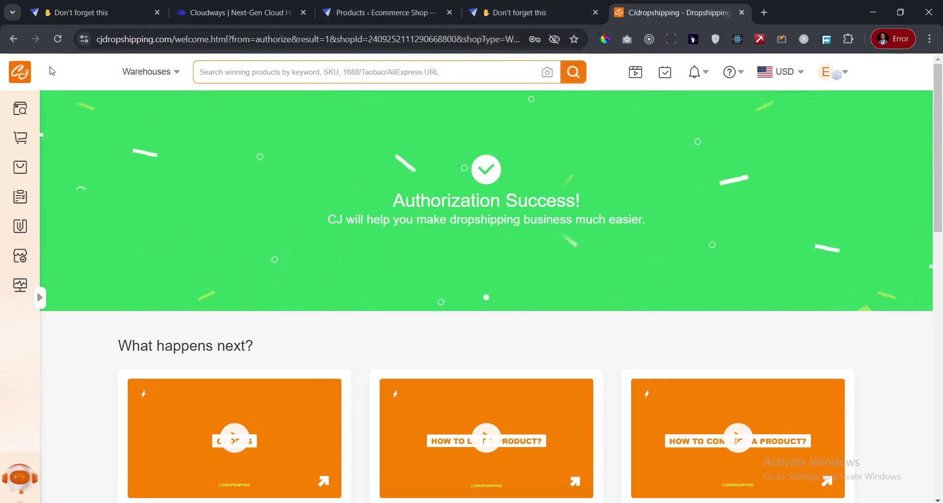
click(26, 75)
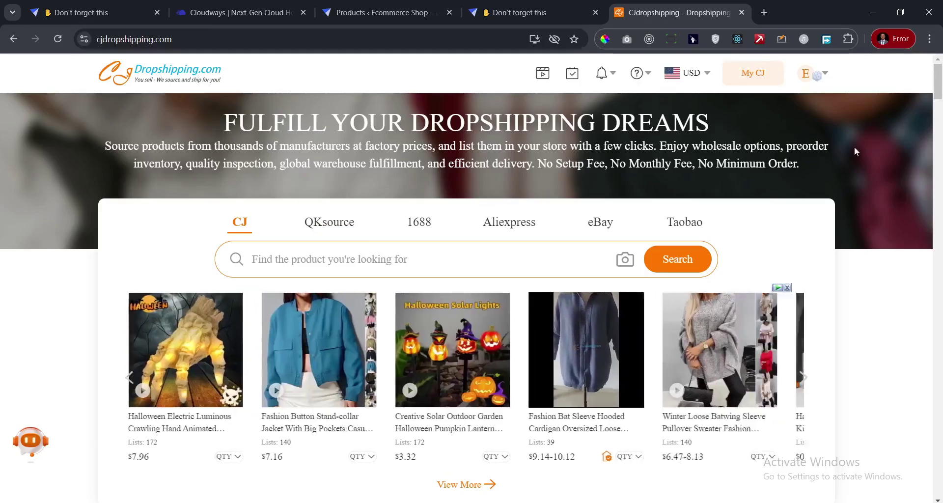
Search CJdropshipping products for 'cosmetics'.
click(327, 262)
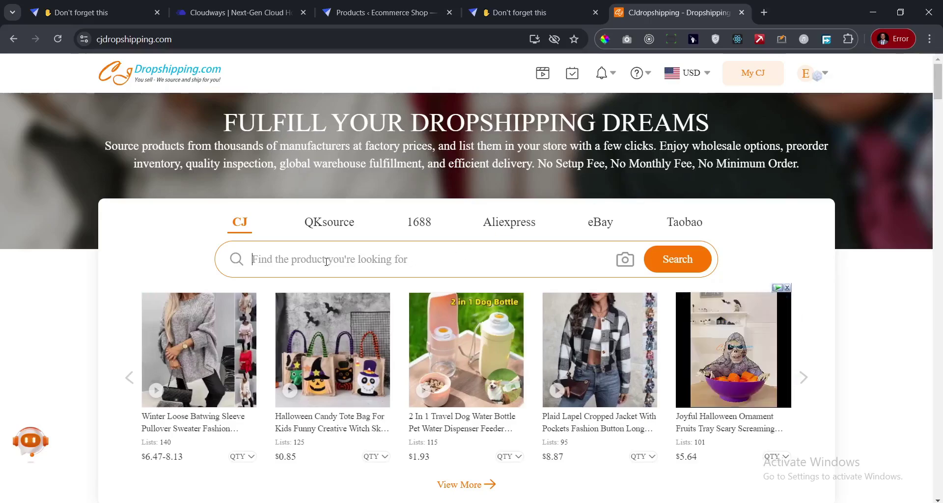
text(cosmetics)
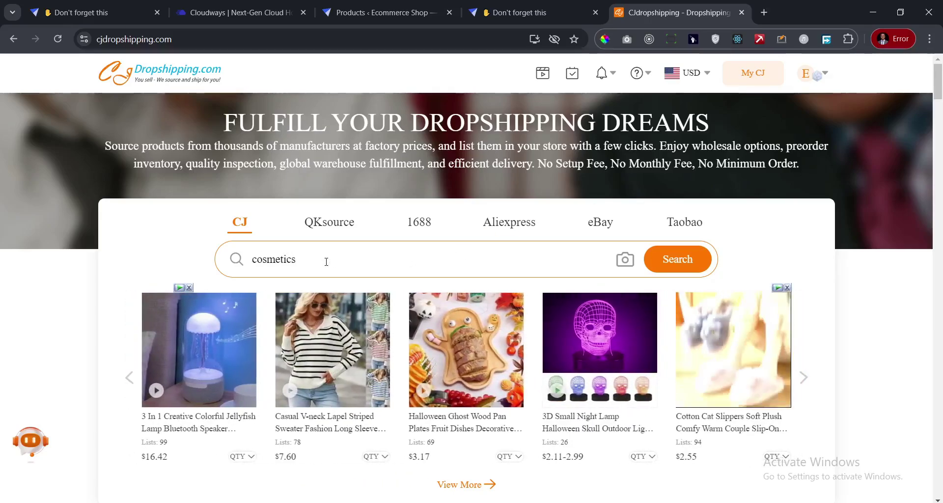
click(683, 262)
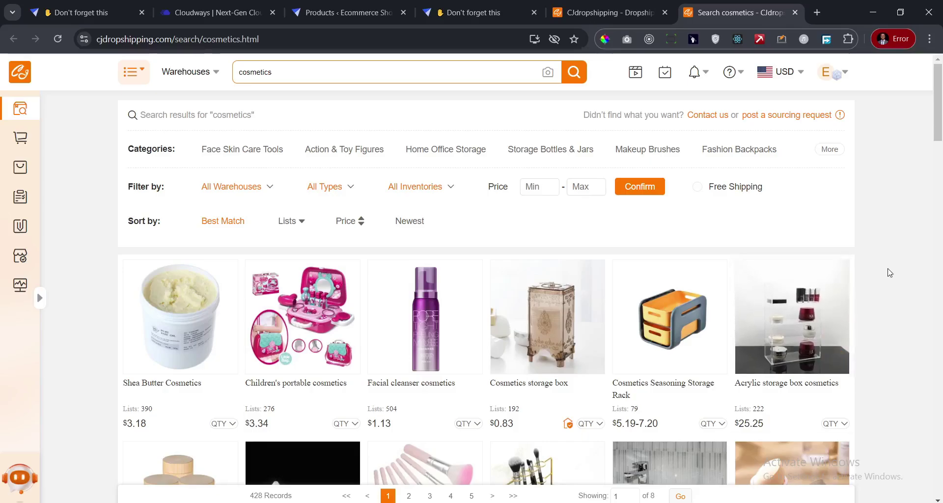
Open Modern cosmetics storage rack, Beauty Egg Stand Cosmetics and Household Fashion Cosmetics Storage Box in new tabs.
scroll(899, 259, down, 5)
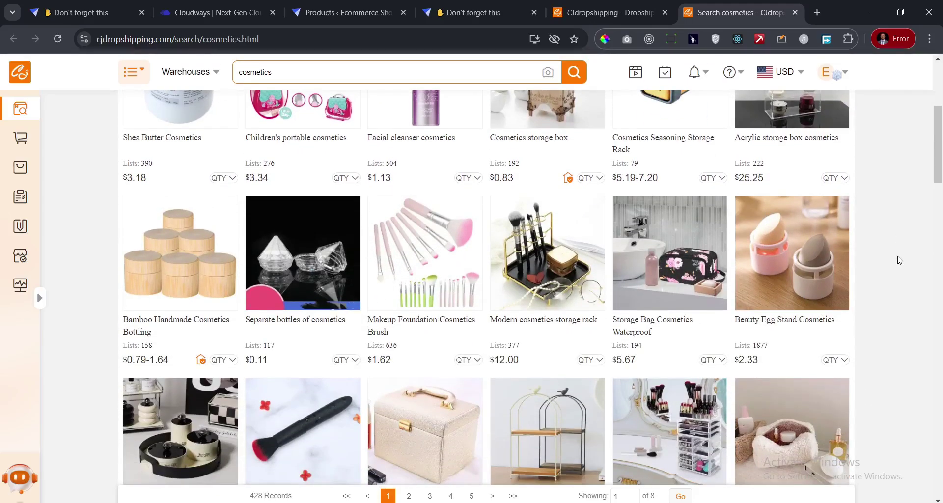
mouse_move(557, 251)
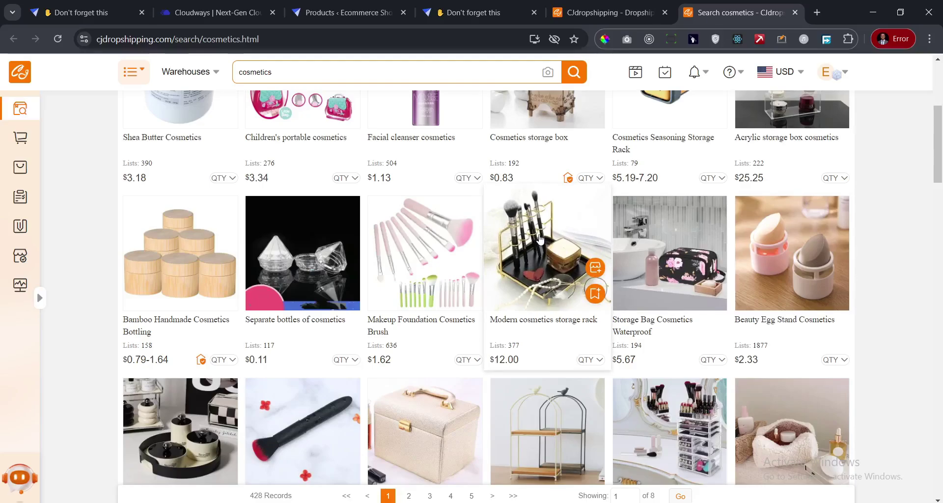
click(540, 239)
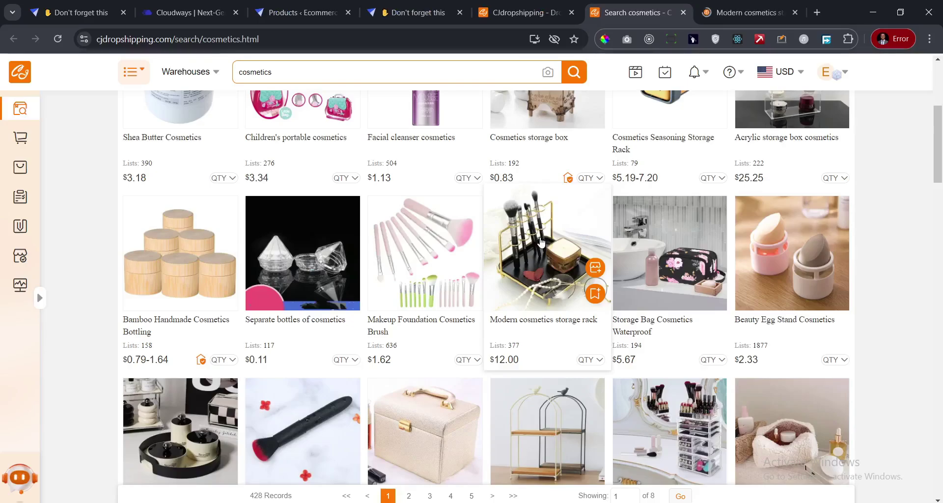
click(787, 250)
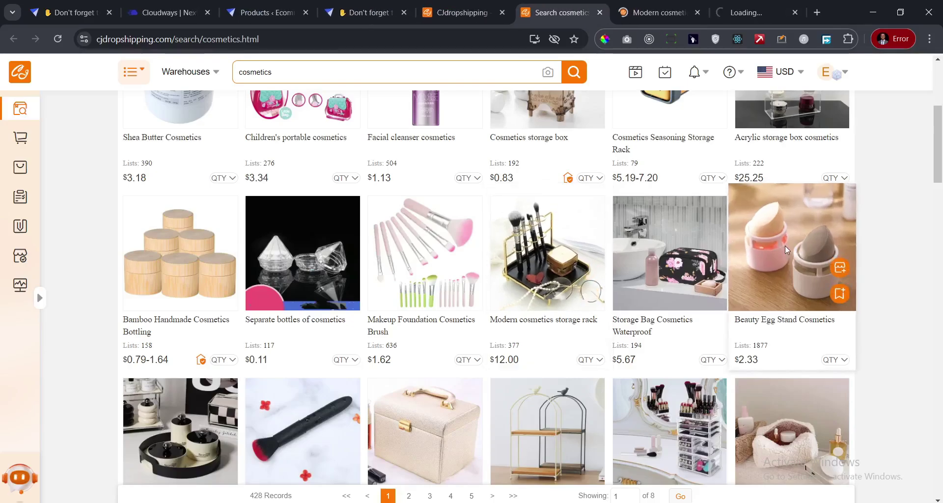
scroll(780, 250, down, 3)
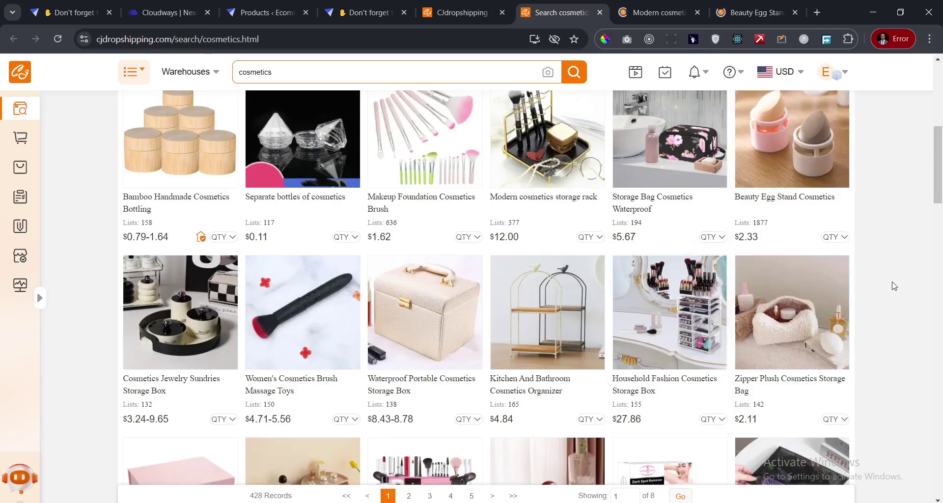
middle_click(671, 315)
Open Ceramic Cosmetics Couple Toothbrush Cup, Beauty Salon Facial Care Cosmetics and Fragrance DIY Lip Gloss in new tabs.
scroll(878, 265, down, 3)
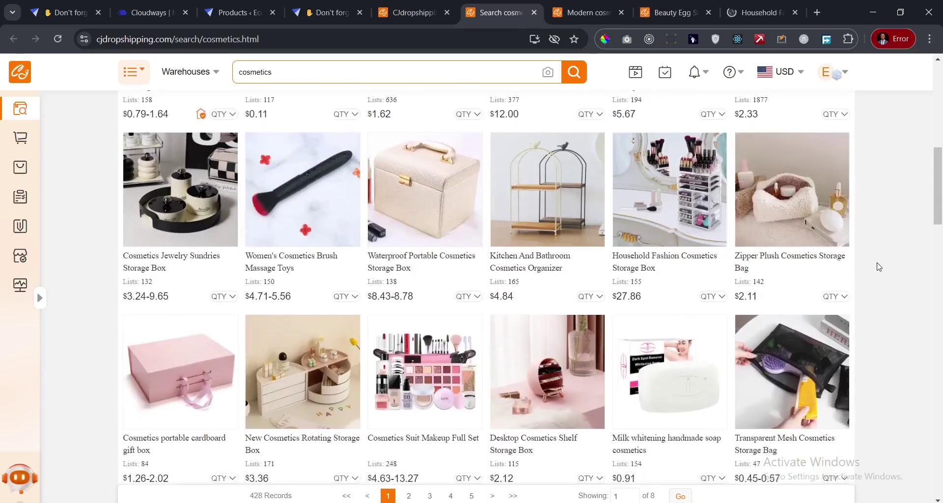
scroll(879, 267, down, 3)
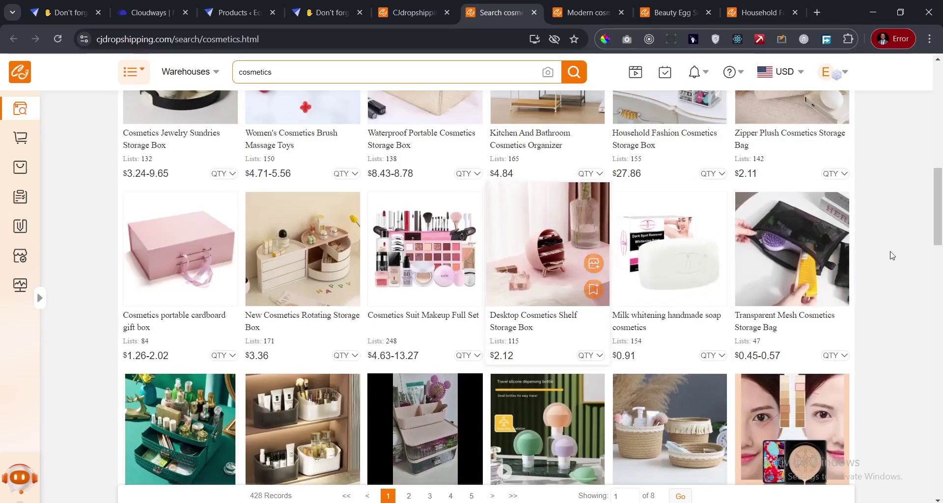
scroll(893, 244, down, 2)
scroll(893, 244, down, 2)
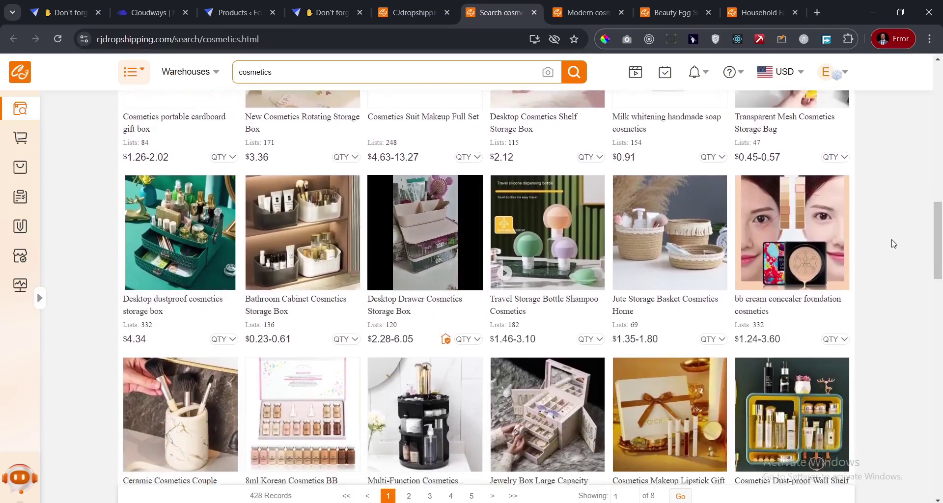
scroll(893, 243, down, 2)
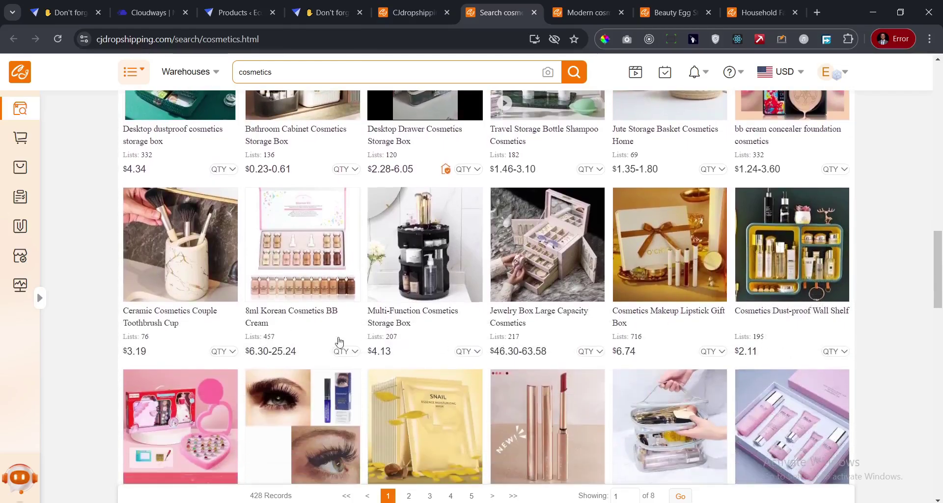
middle_click(177, 241)
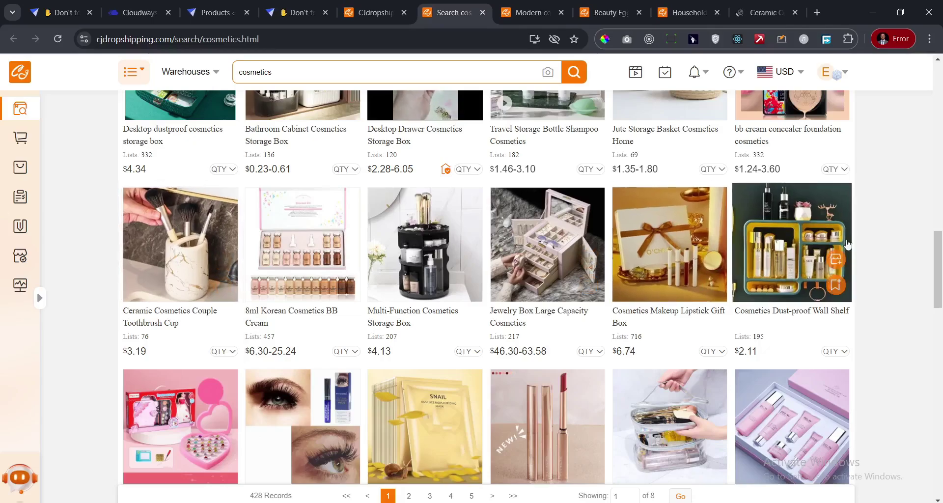
scroll(794, 294, down, 1)
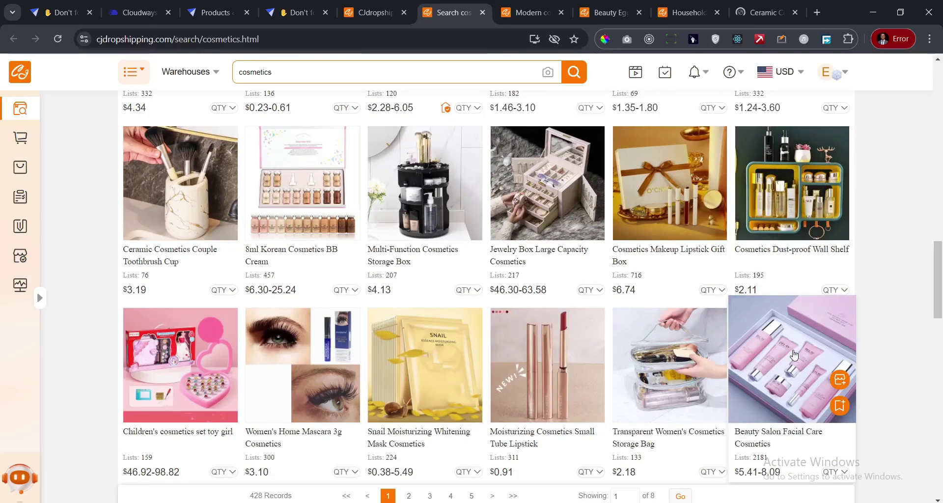
middle_click(794, 355)
scroll(888, 292, down, 1)
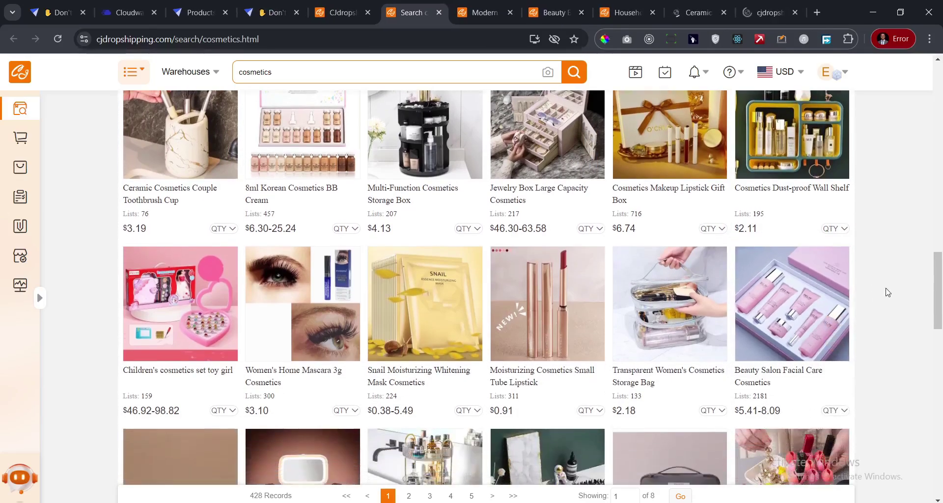
scroll(888, 292, down, 2)
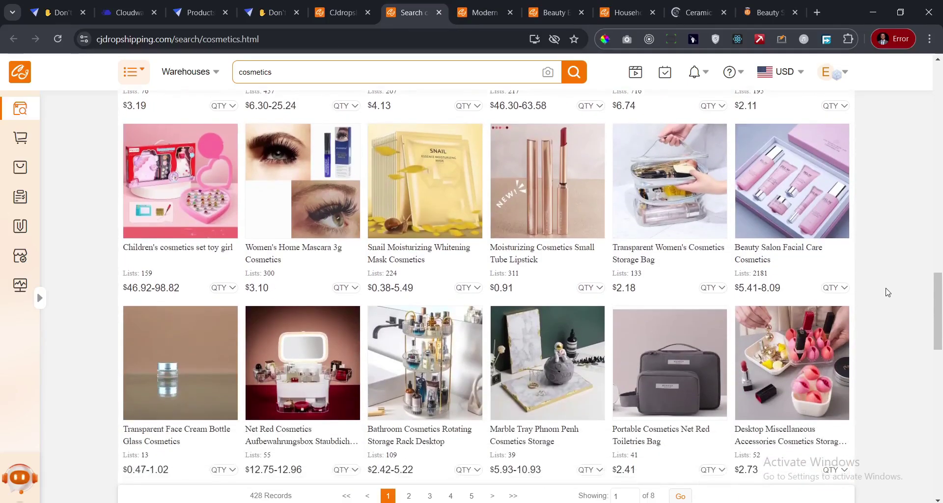
scroll(888, 292, down, 4)
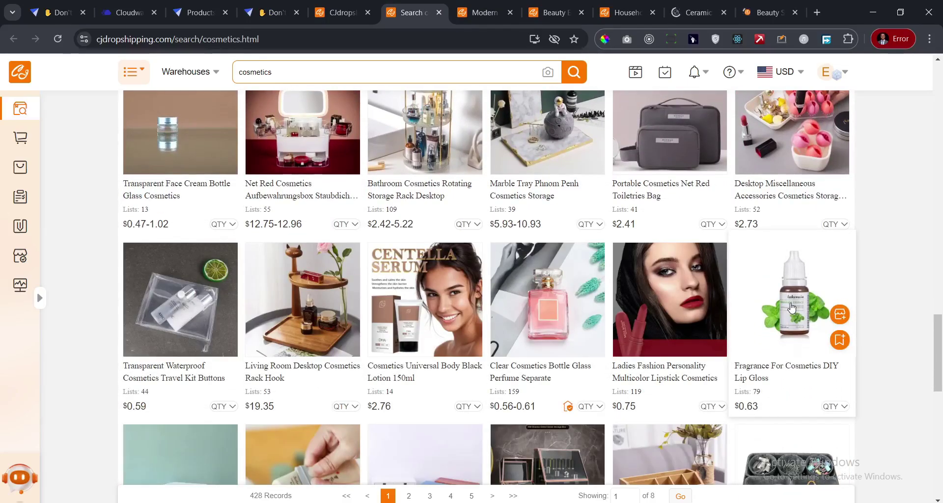
scroll(889, 287, down, 4)
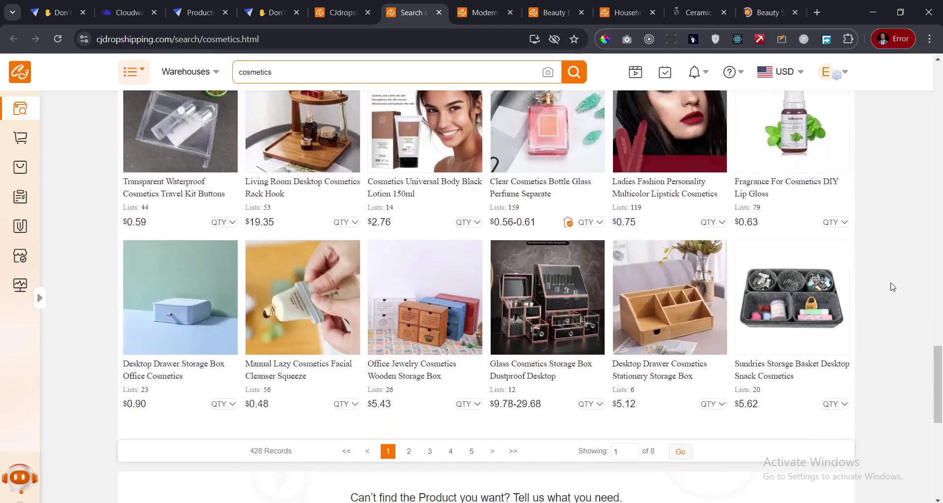
scroll(890, 287, up, 4)
middle_click(788, 294)
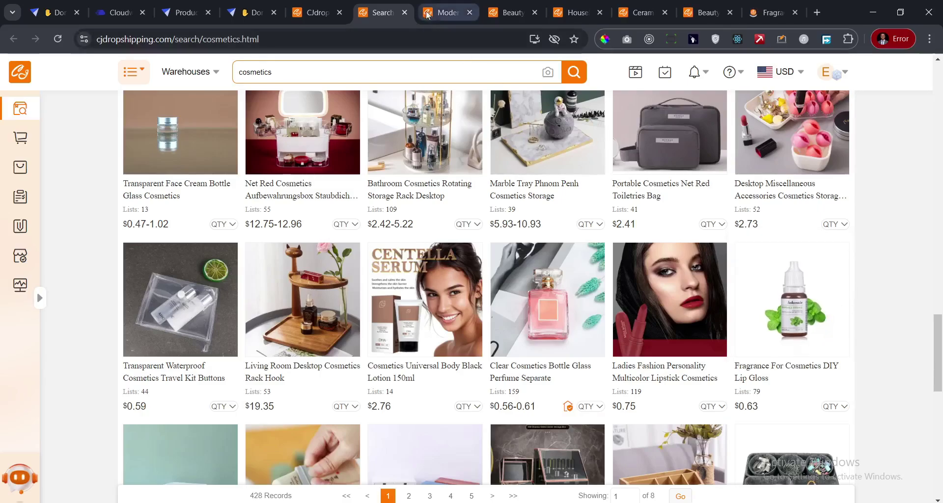
Bring up the Modern cosmetics storage rack product and start listing it to saaslandingpage.xyz.
click(443, 13)
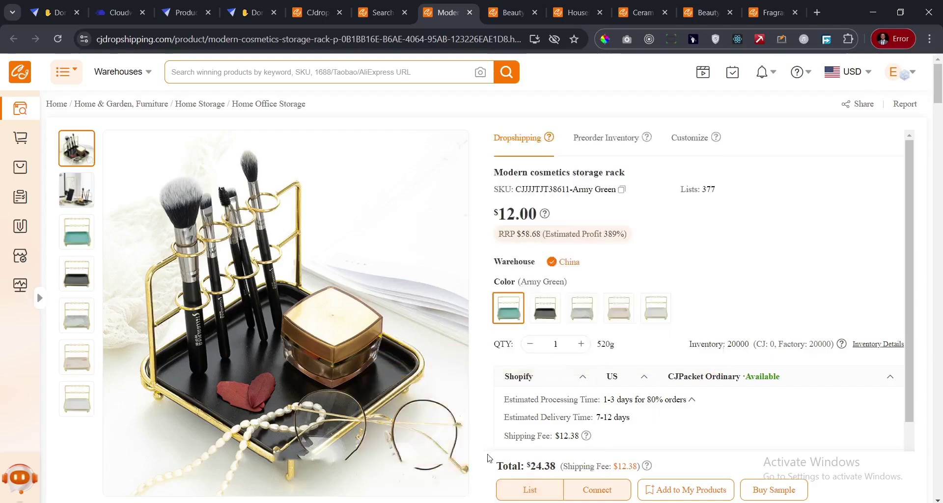
click(531, 491)
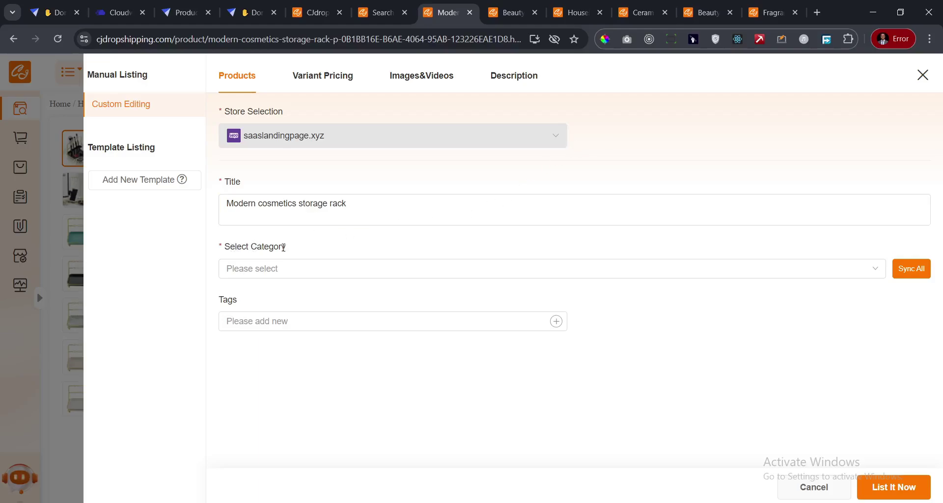
Put the rack listing under Cosmetics, tag it 'Makeup rack', and show Variant Pricing.
click(783, 274)
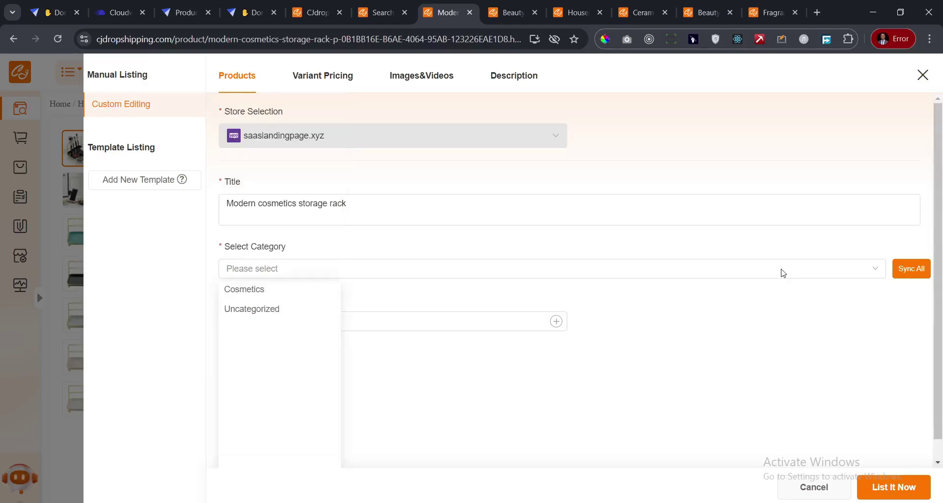
click(244, 291)
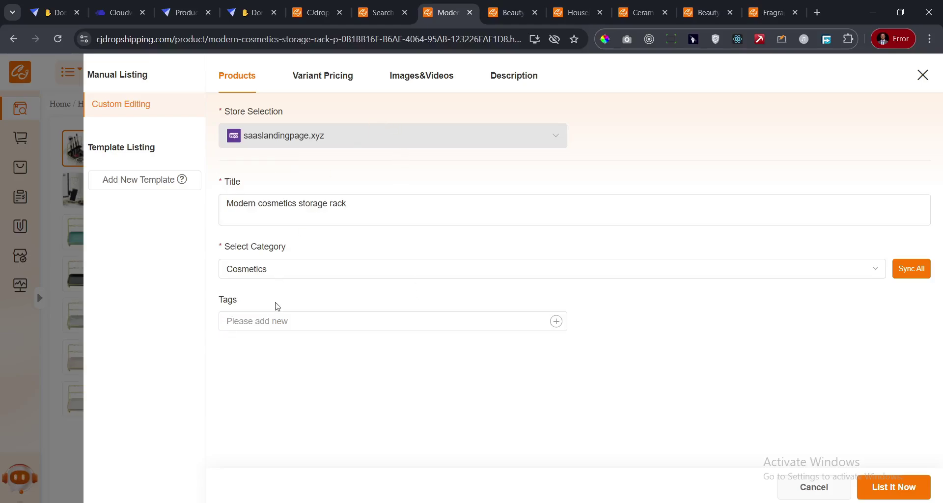
click(278, 322)
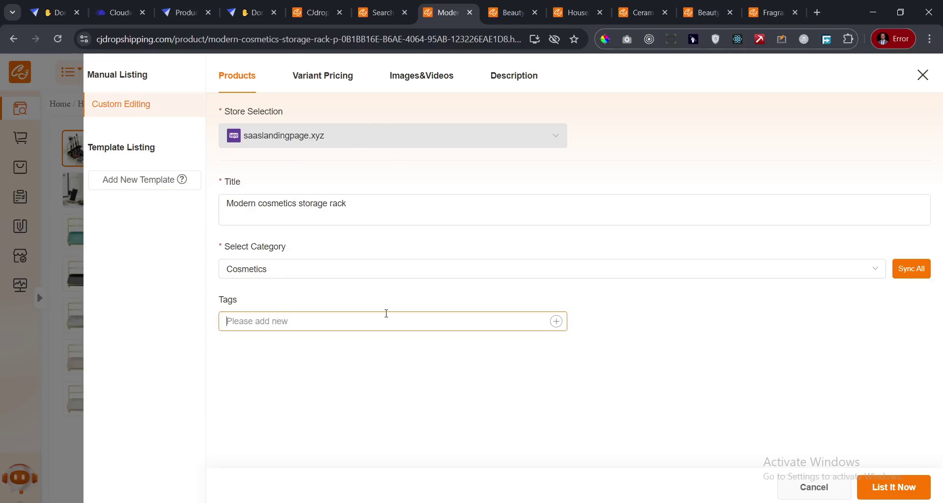
text(Makeup rack)
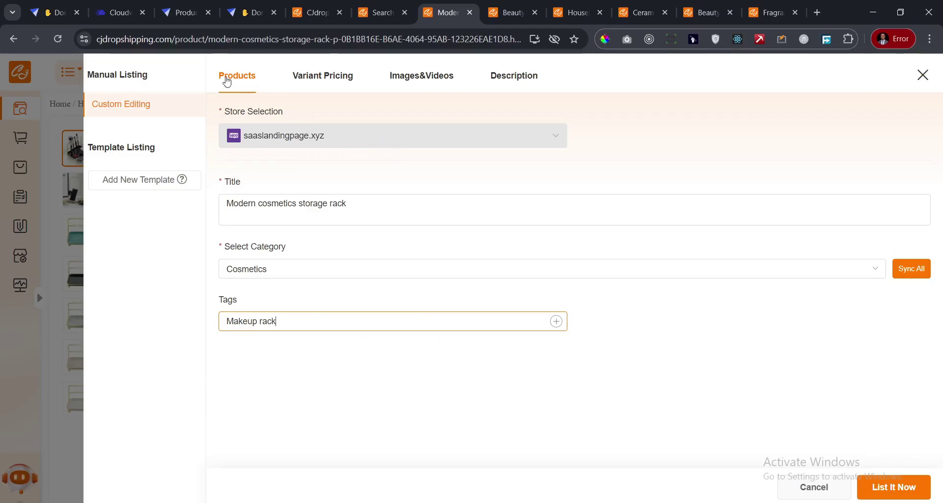
click(322, 76)
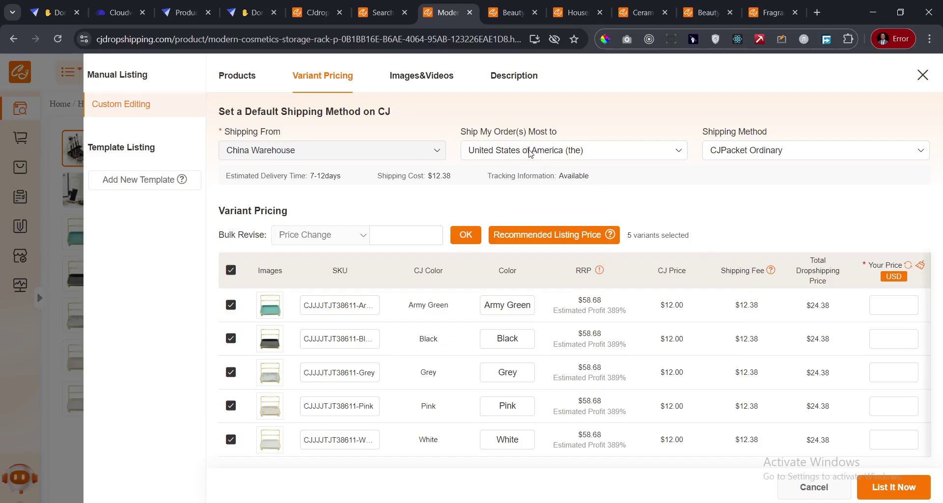
drag(744, 306, 756, 305)
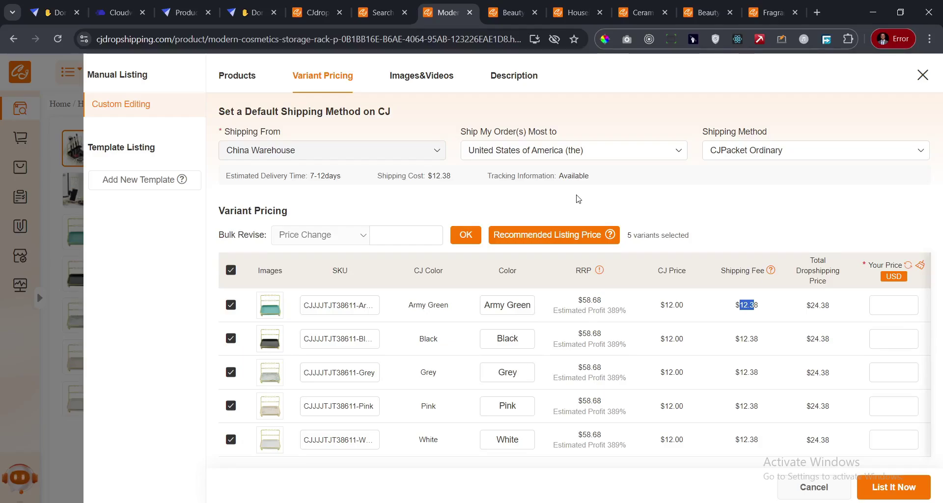
click(769, 307)
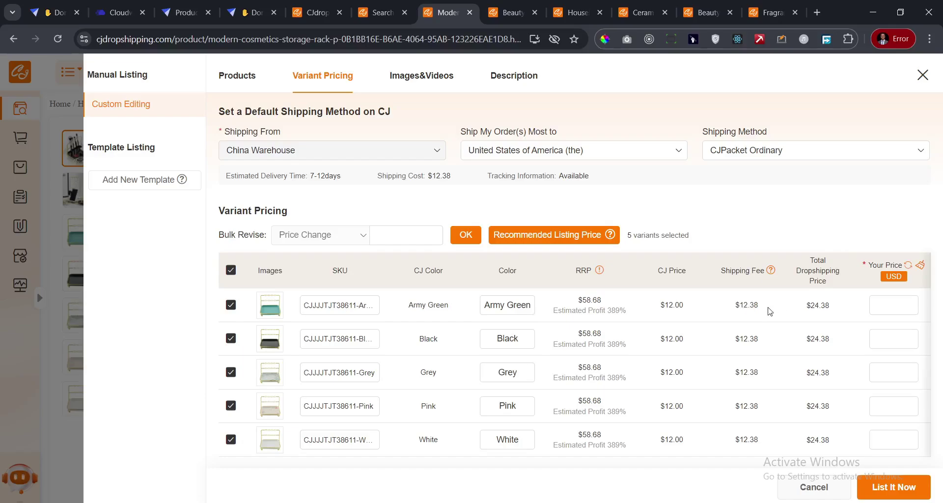
double_click(741, 304)
mouse_move(771, 271)
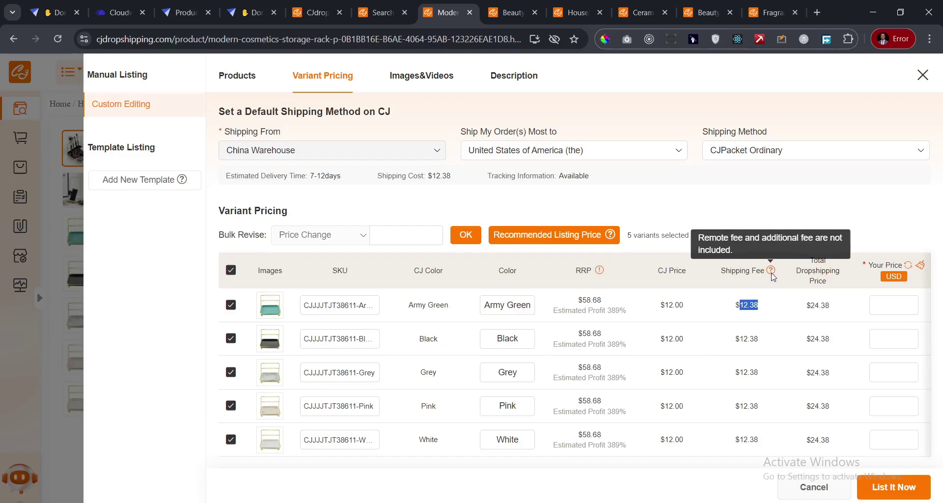
click(773, 274)
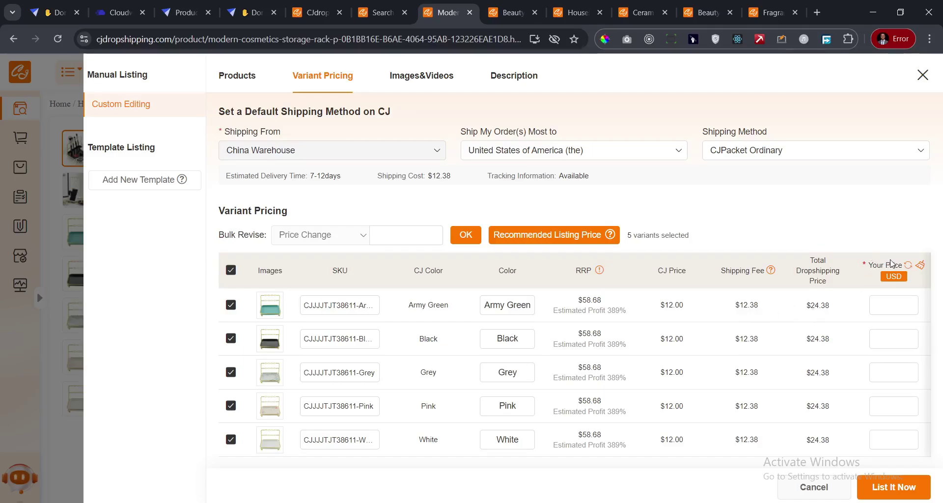
click(894, 309)
double_click(668, 304)
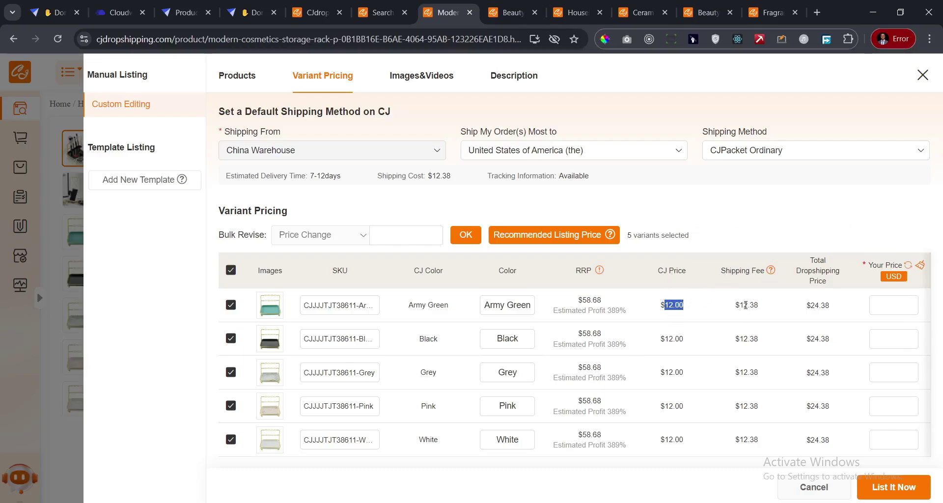
drag(743, 305, 755, 305)
click(796, 310)
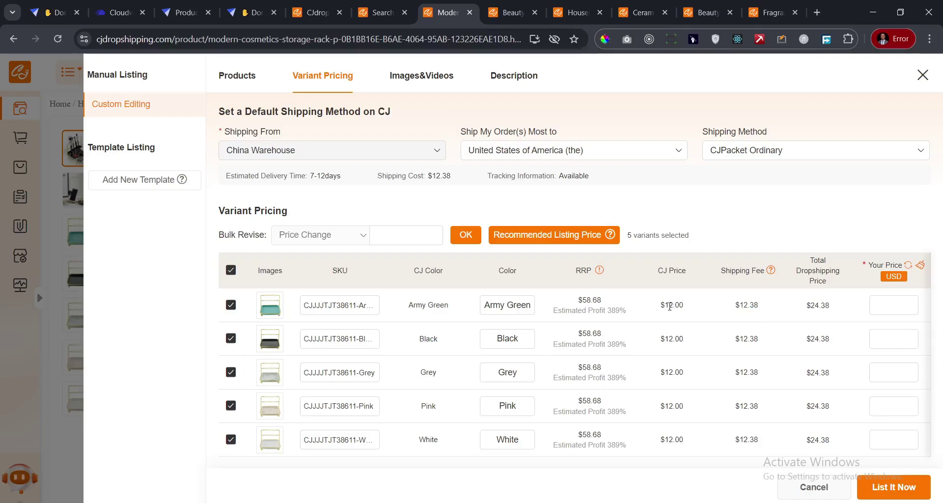
drag(811, 305, 833, 307)
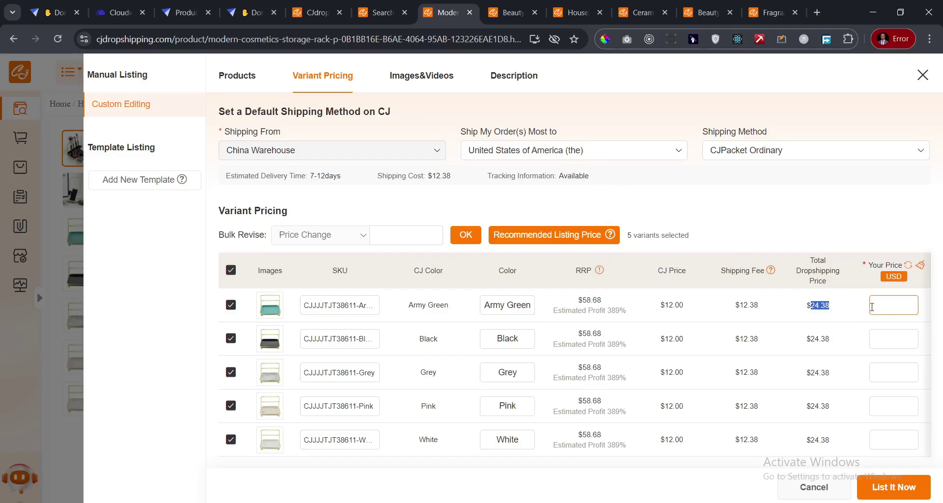
Review the Army Green variant's 24.38 total cost and 58.68 retail price.
click(852, 311)
mouse_move(599, 273)
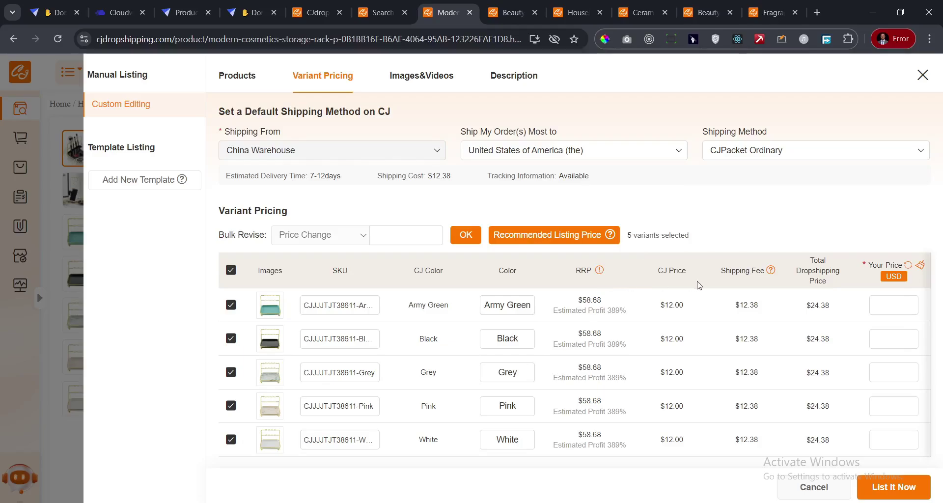
drag(811, 303, 828, 303)
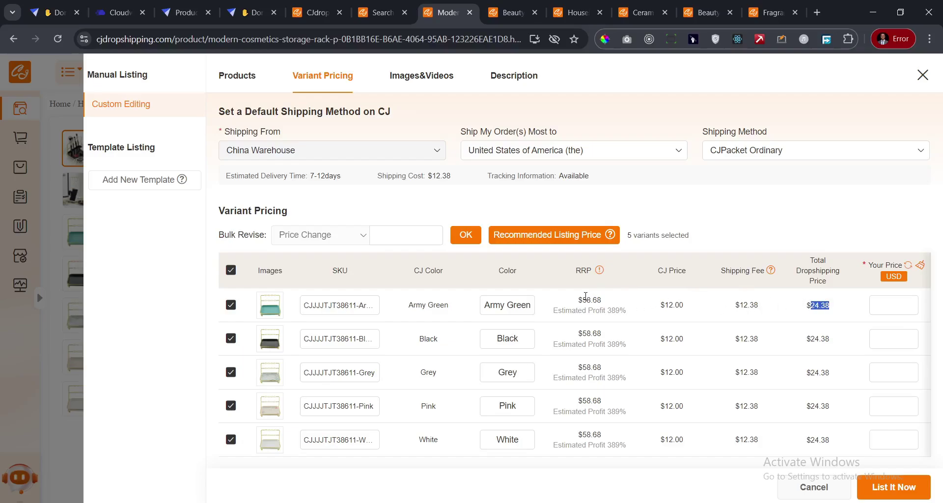
drag(583, 299, 604, 303)
click(627, 298)
double_click(591, 300)
click(634, 302)
drag(584, 300, 593, 300)
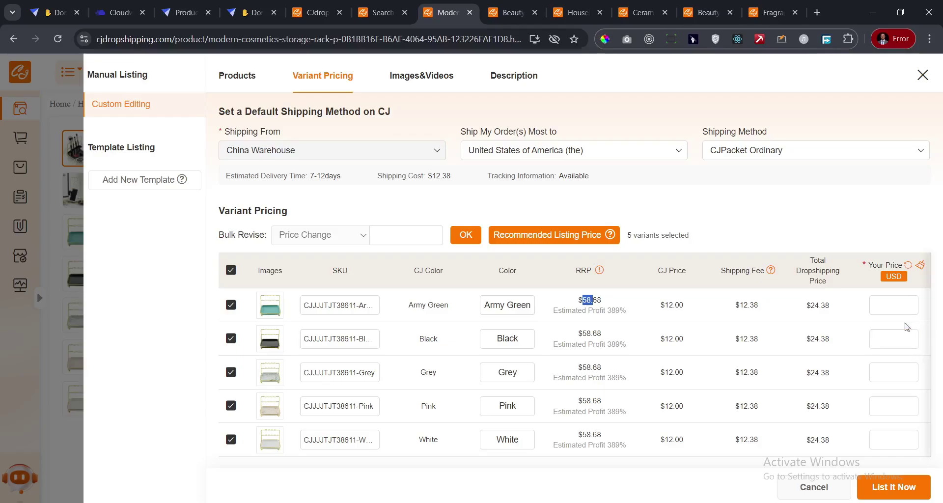
click(842, 229)
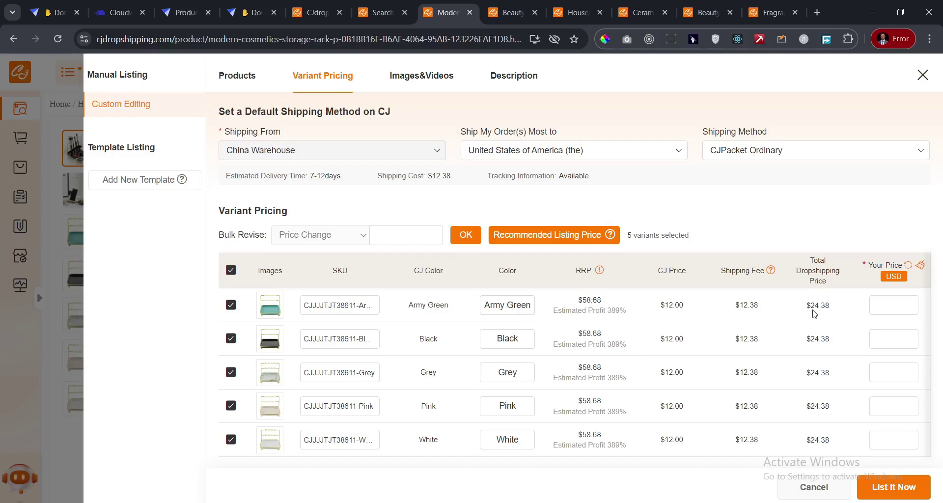
Enter 49.99 as the Army Green variant's Your Price and select it for copying.
click(882, 303)
text(49.99)
drag(908, 305, 867, 308)
key(ctrl+c)
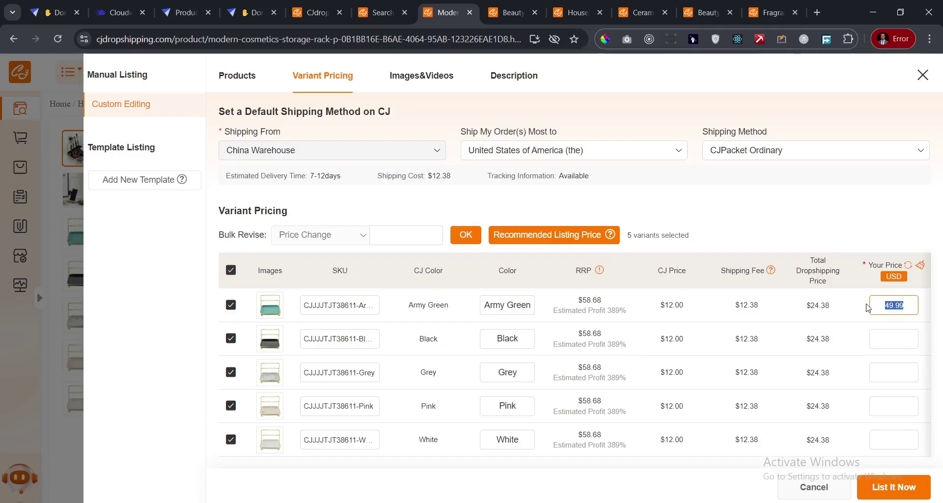
Paste 49.99 into the Black, Grey, Pink and White variants' Your Price.
click(893, 339)
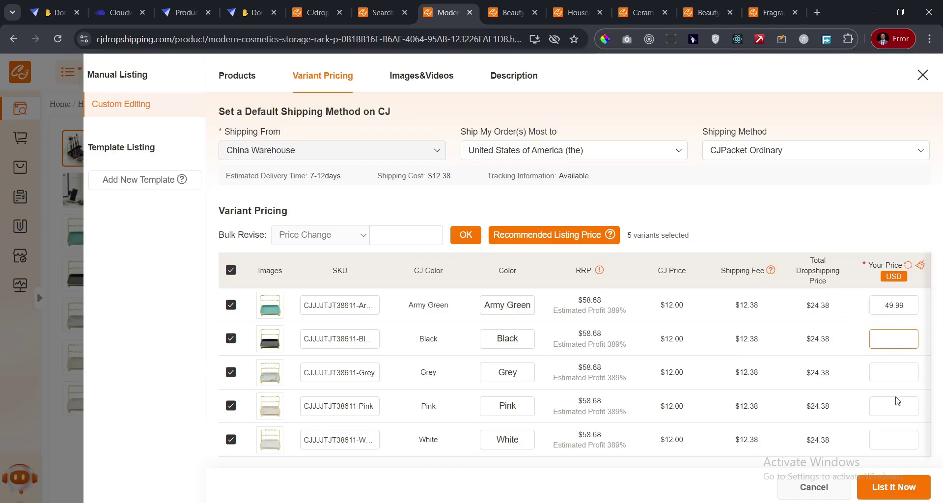
key(ctrl+v)
click(897, 373)
key(ctrl+v)
click(893, 406)
key(ctrl+v)
click(893, 434)
key(ctrl+v)
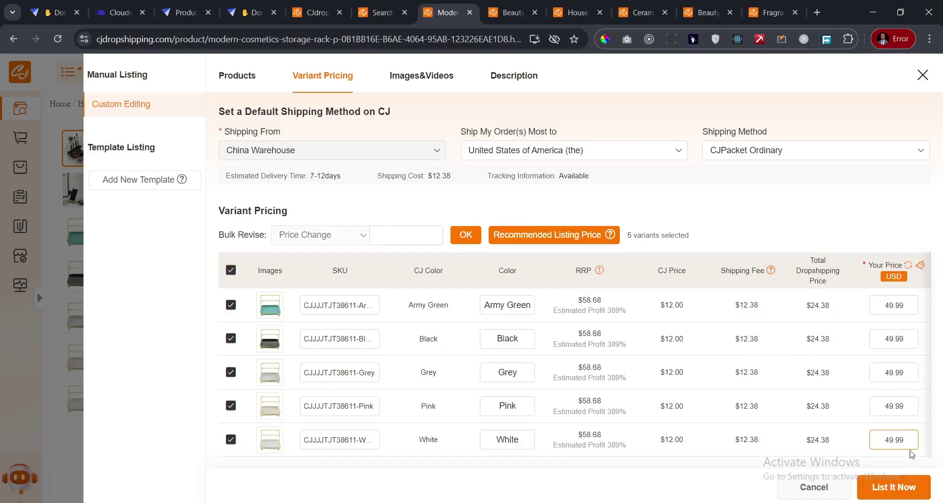
Apply the recommended 71.06 listing price, then clear the Army Green and Black prices.
click(546, 235)
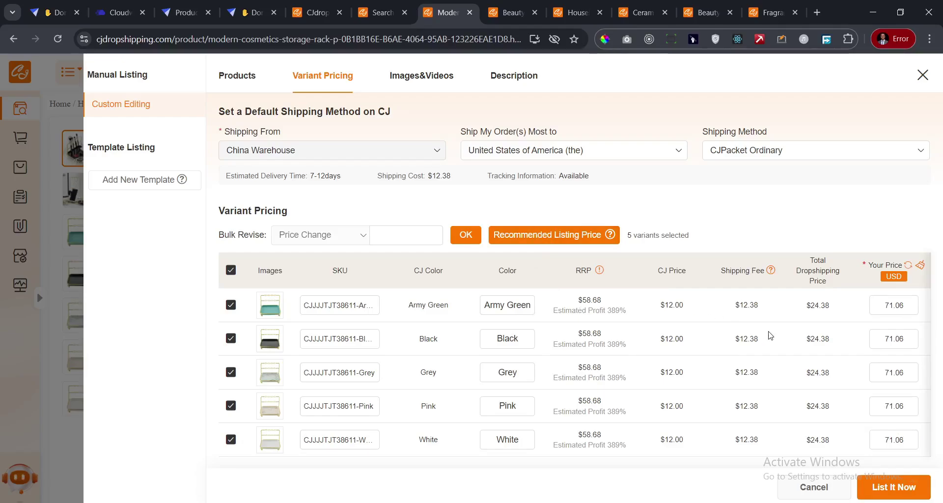
click(910, 305)
drag(910, 305, 864, 305)
key(BackSpace)
click(916, 342)
drag(916, 342, 881, 339)
key(BackSpace)
Clear the 71.06 prices from the Grey, Pink and White variants.
click(913, 373)
drag(913, 373, 881, 373)
key(BackSpace)
click(903, 406)
drag(902, 405, 872, 406)
key(BackSpace)
click(908, 440)
drag(909, 439, 873, 440)
key(BackSpace)
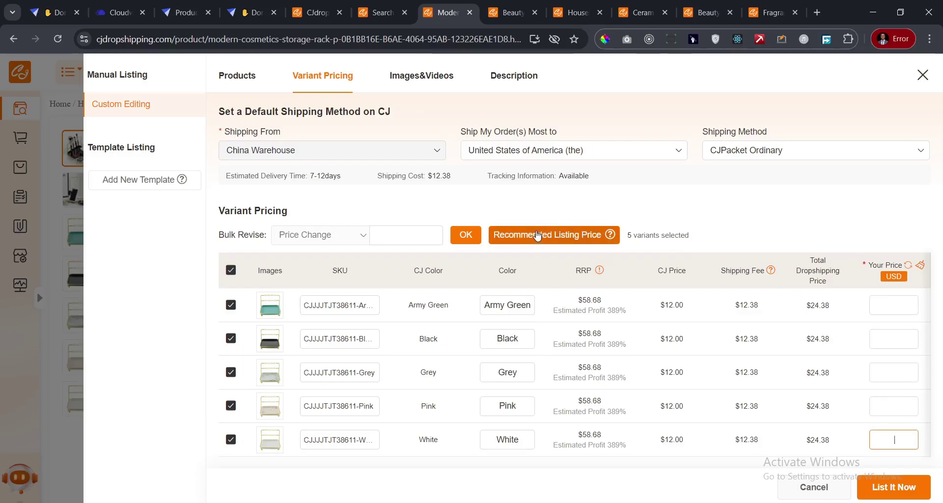
Apply the recommended listing price, then change Army Green's price to 49.99.
click(541, 240)
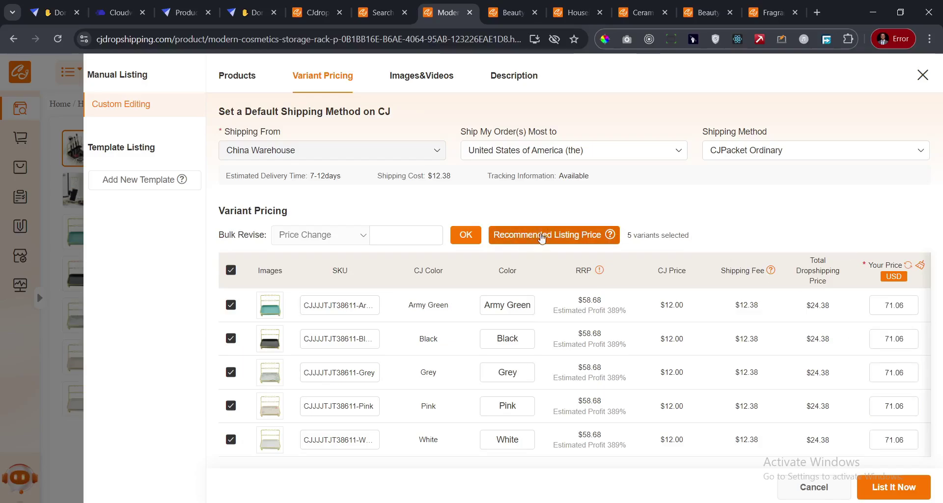
click(898, 311)
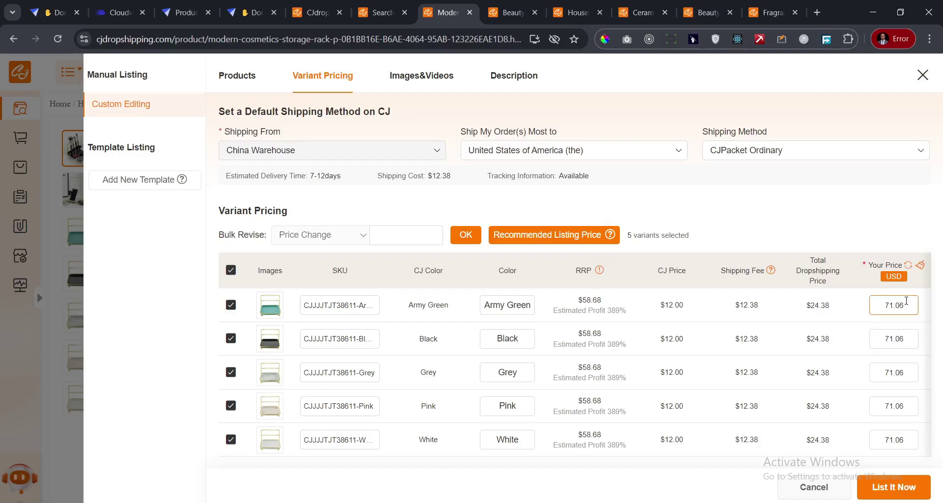
drag(907, 305, 857, 308)
text(49.99)
Replace the Black, Grey, Pink and White prices with 49.99 and view the product images.
drag(907, 338, 875, 339)
key(ctrl+v)
drag(911, 371, 873, 378)
key(ctrl+v)
drag(907, 406, 873, 404)
key(ctrl+v)
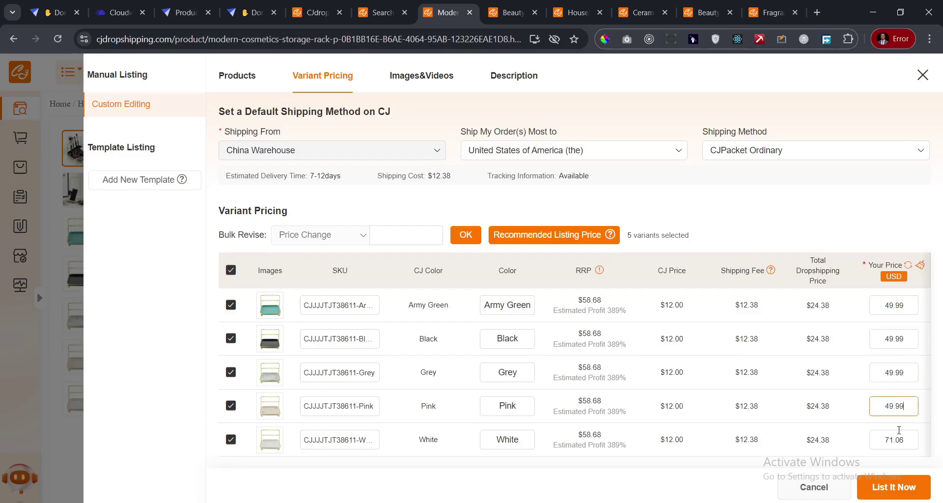
drag(907, 437, 871, 435)
key(ctrl+v)
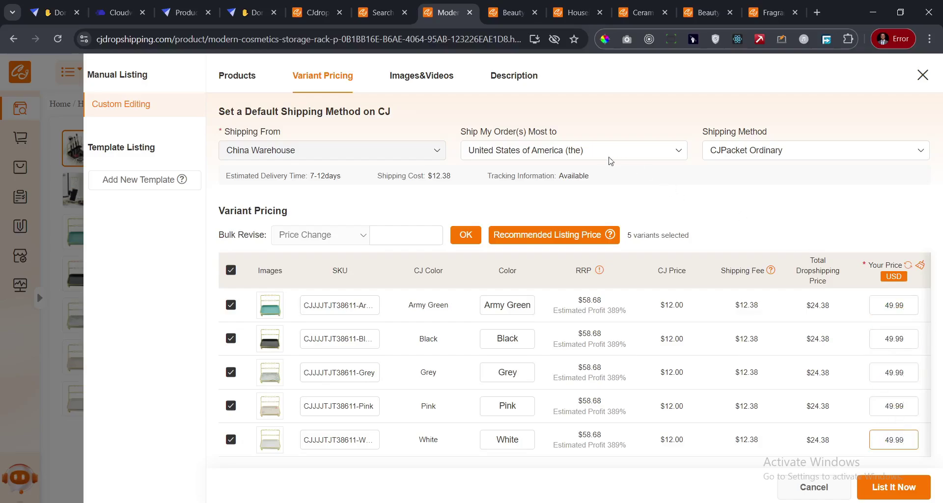
click(431, 78)
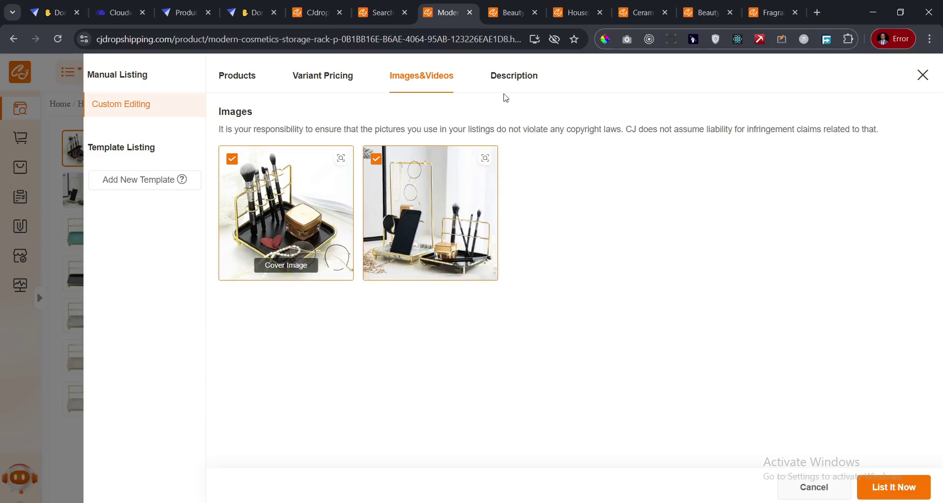
Check the description, list the Modern cosmetics storage rack, and dismiss the success dialog.
click(527, 82)
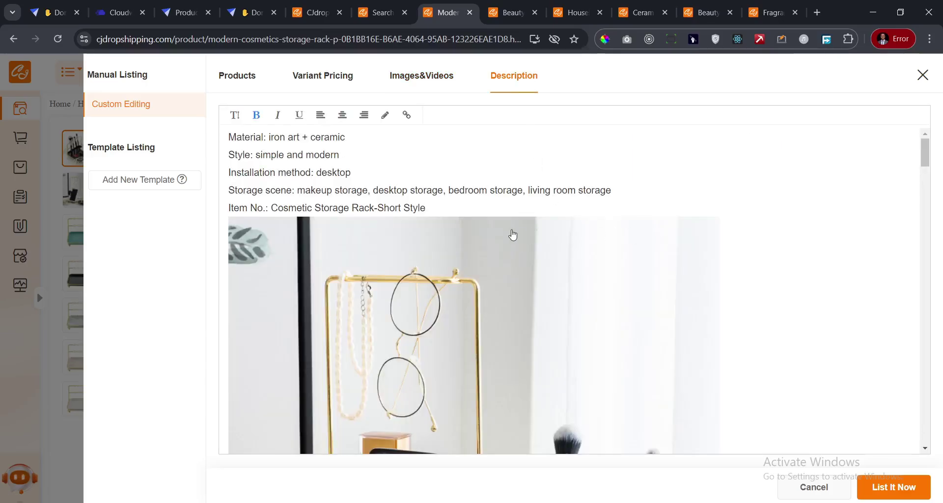
scroll(766, 228, down, 10)
scroll(770, 228, up, 10)
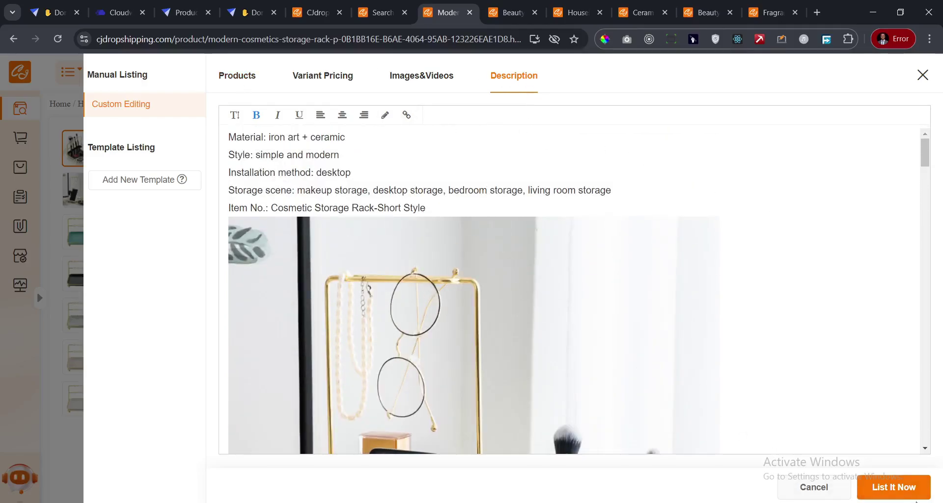
click(893, 491)
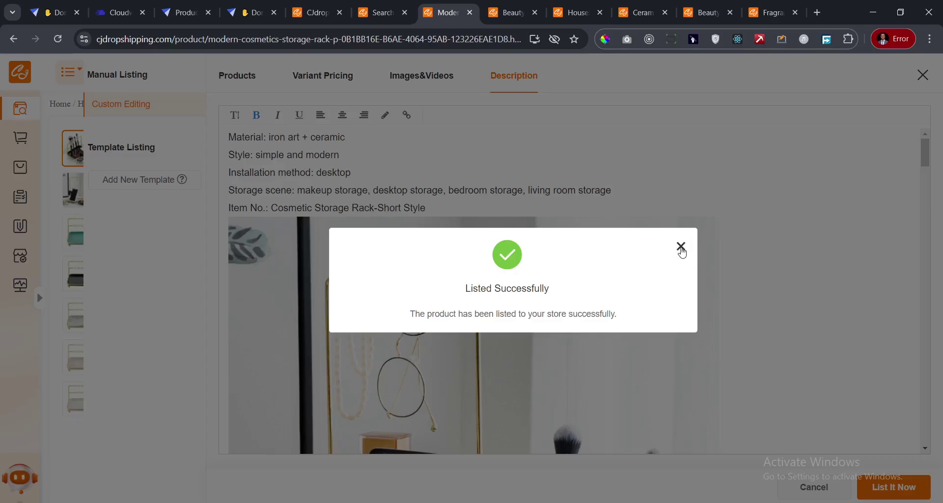
click(681, 246)
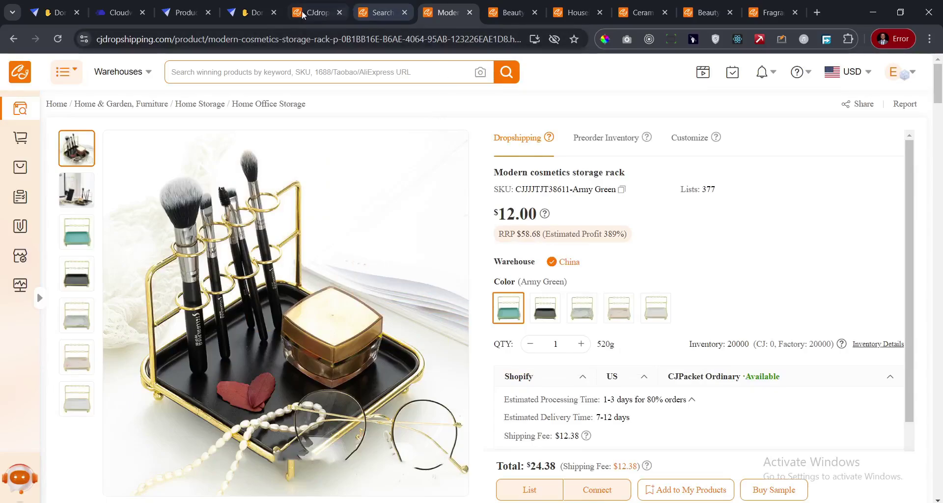
Reload the WordPress storefront homepage.
click(249, 13)
scroll(521, 442, down, 8)
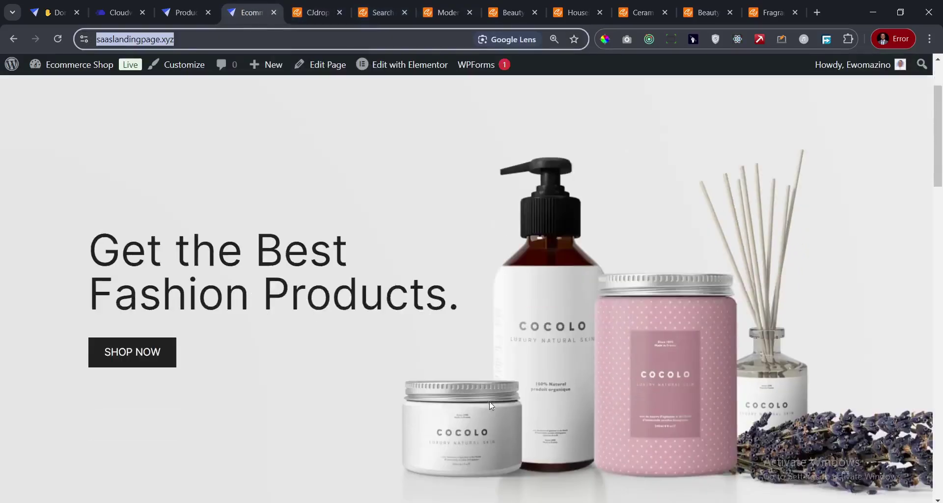
scroll(484, 404, up, 8)
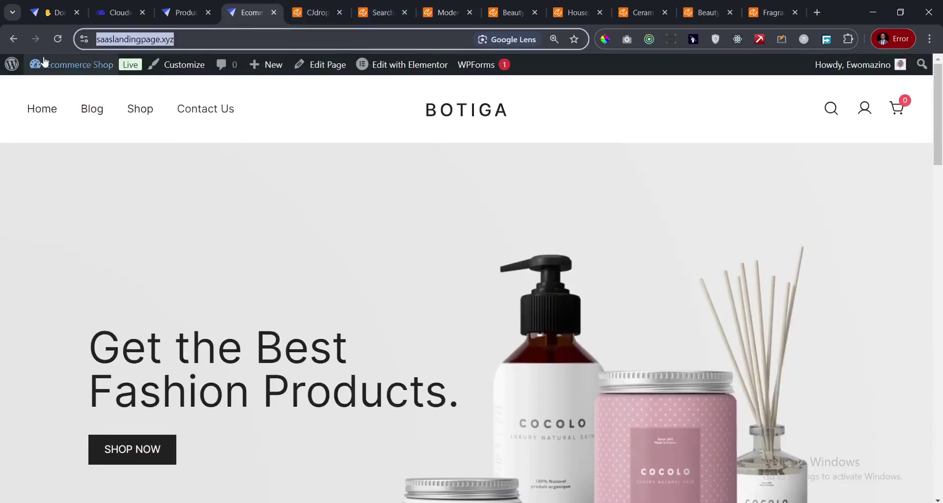
key(Return)
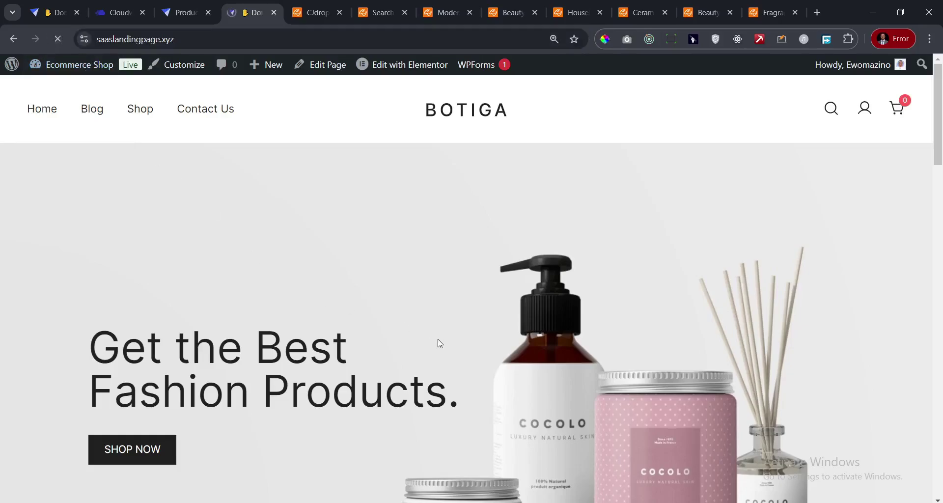
Quick-view the storage rack at $49.99 in Featured Collection, then return to Products admin.
scroll(457, 324, down, 5)
scroll(474, 302, down, 5)
scroll(475, 299, down, 4)
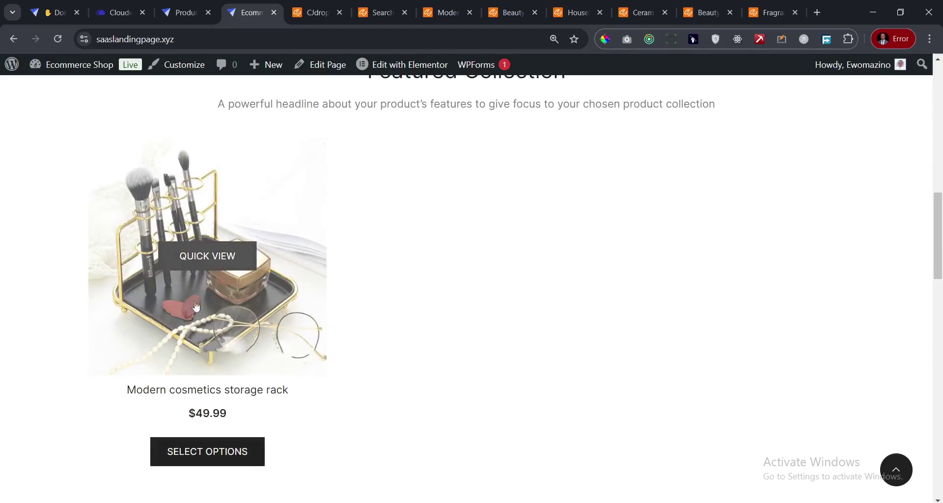
mouse_move(274, 235)
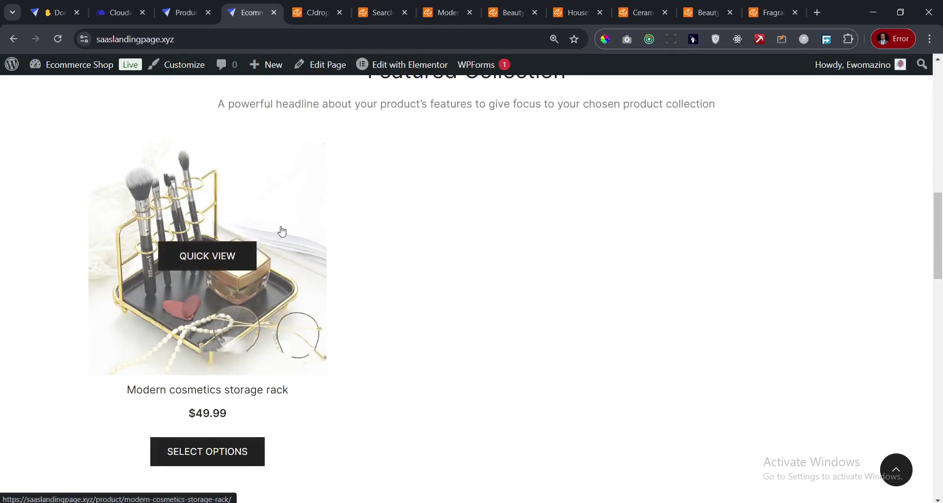
click(230, 256)
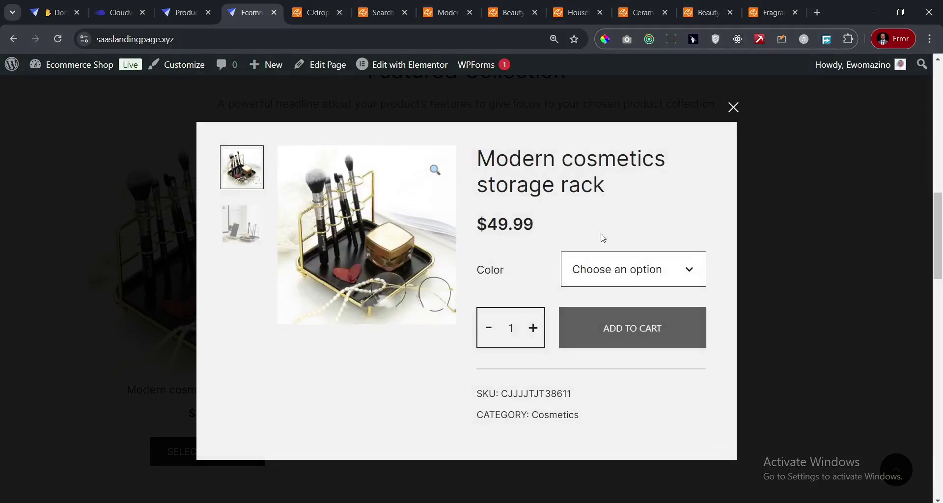
scroll(575, 373, up, 2)
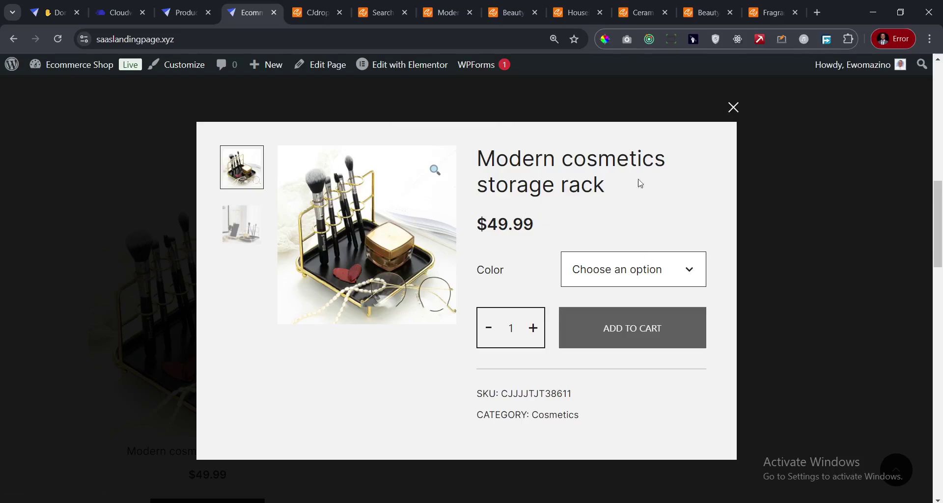
click(735, 110)
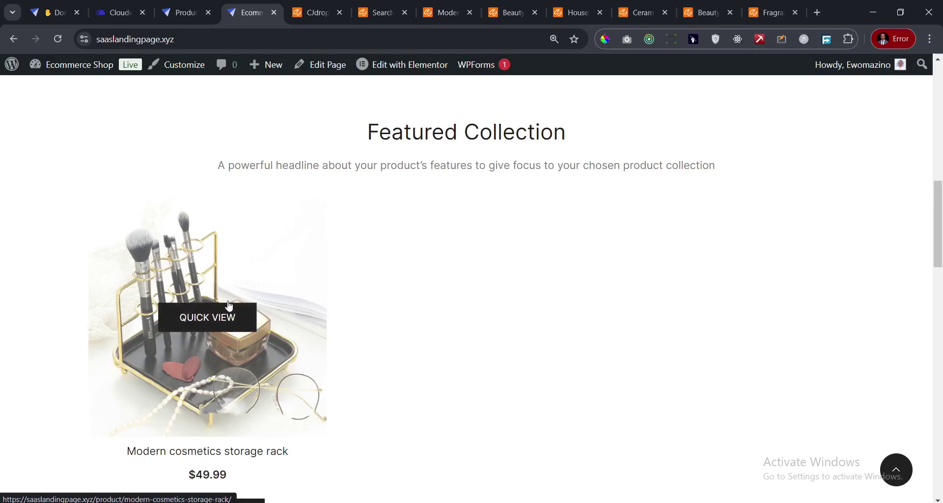
click(184, 13)
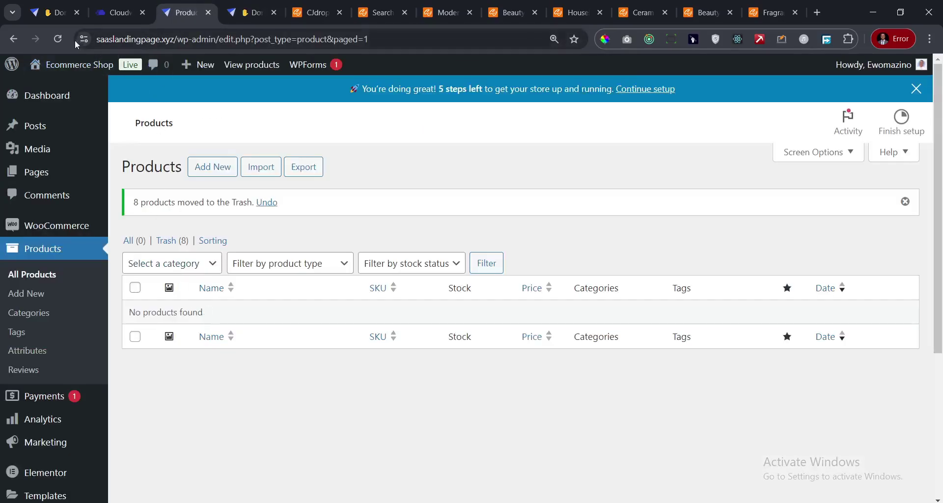
Refresh Products, edit the Modern cosmetics storage rack, and scroll to its Product data box.
click(58, 39)
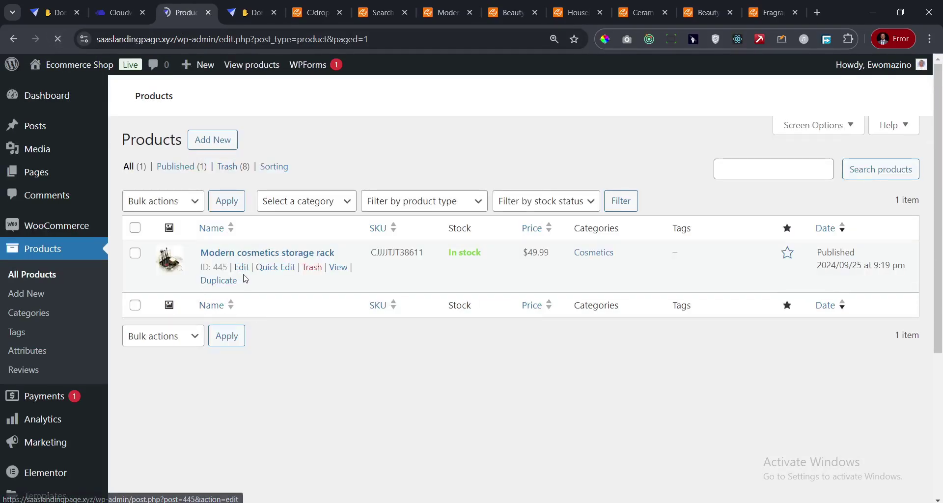
click(241, 271)
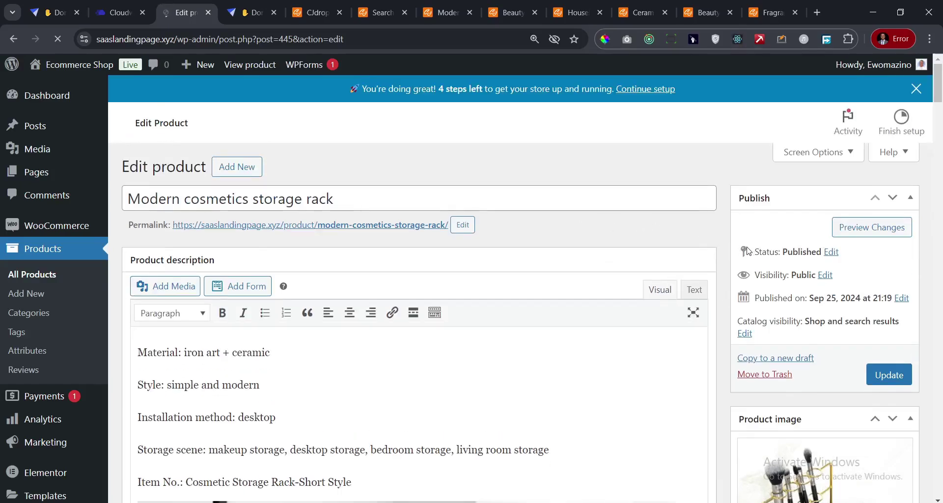
scroll(736, 268, down, 2)
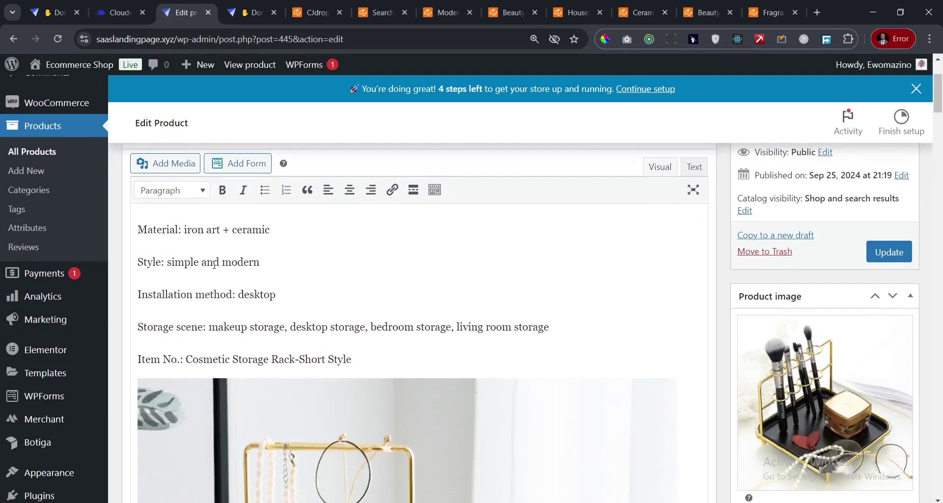
scroll(234, 270, up, 2)
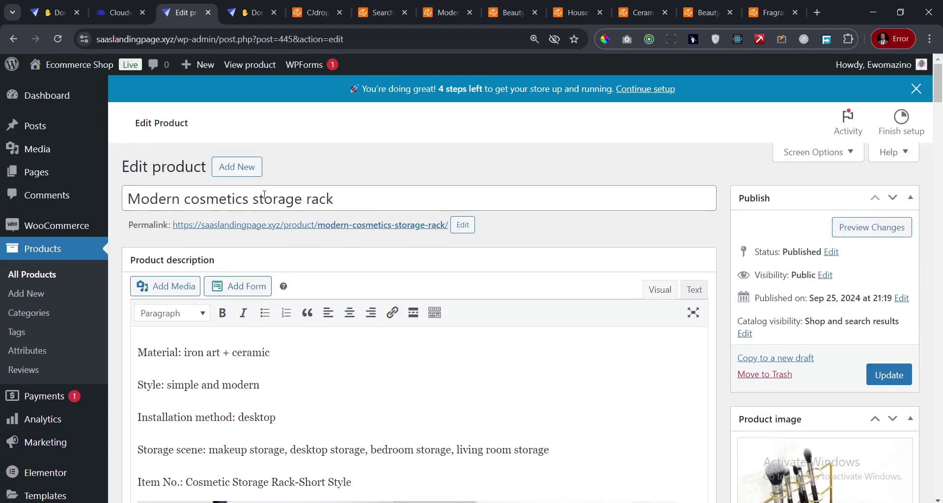
scroll(436, 276, down, 2)
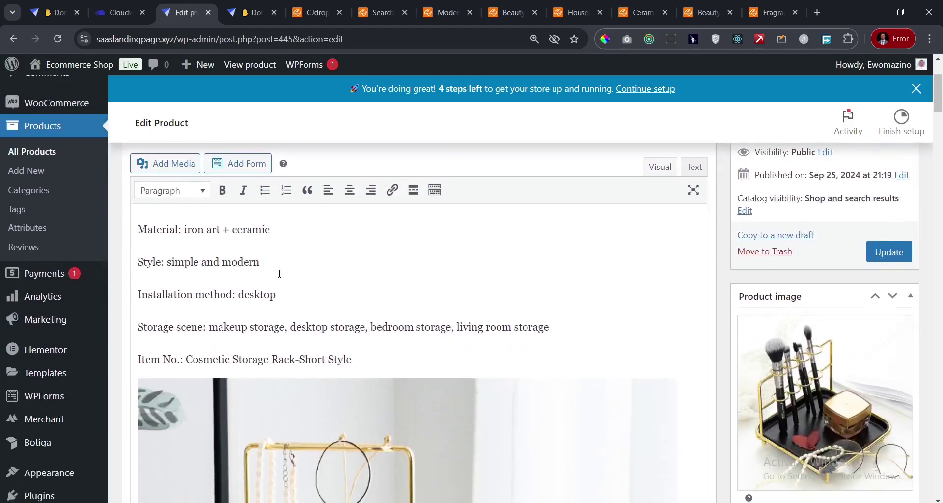
scroll(732, 272, down, 10)
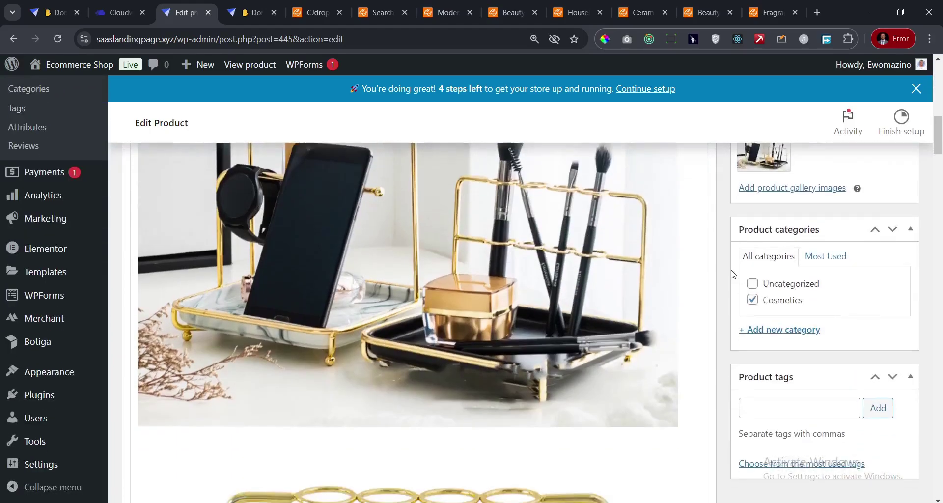
scroll(732, 274, down, 10)
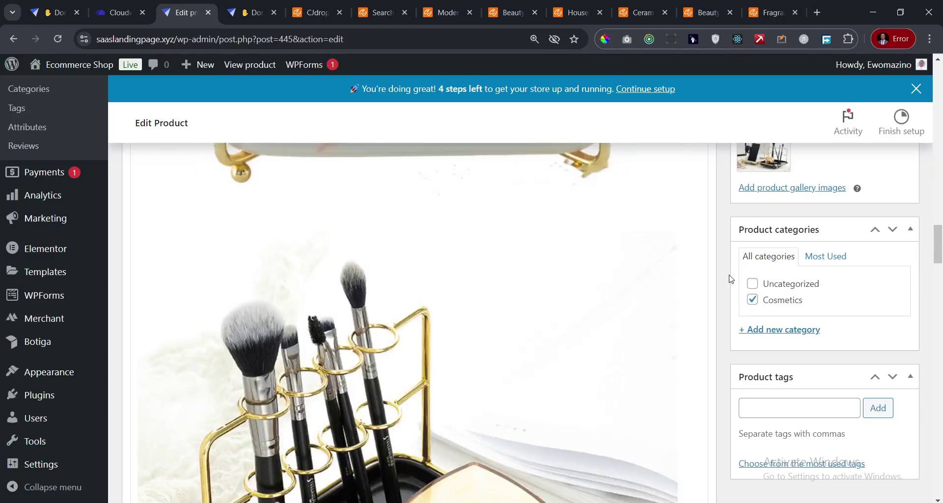
scroll(730, 278, down, 10)
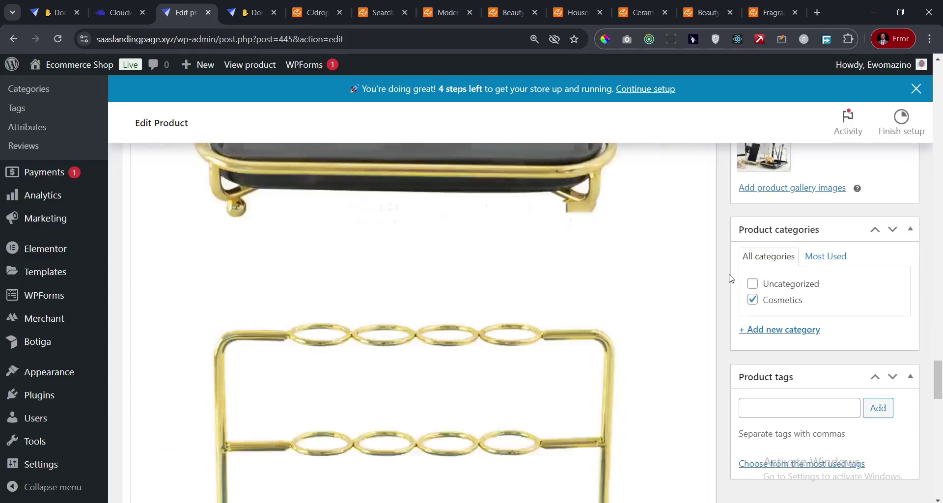
scroll(730, 278, down, 10)
scroll(727, 279, up, 3)
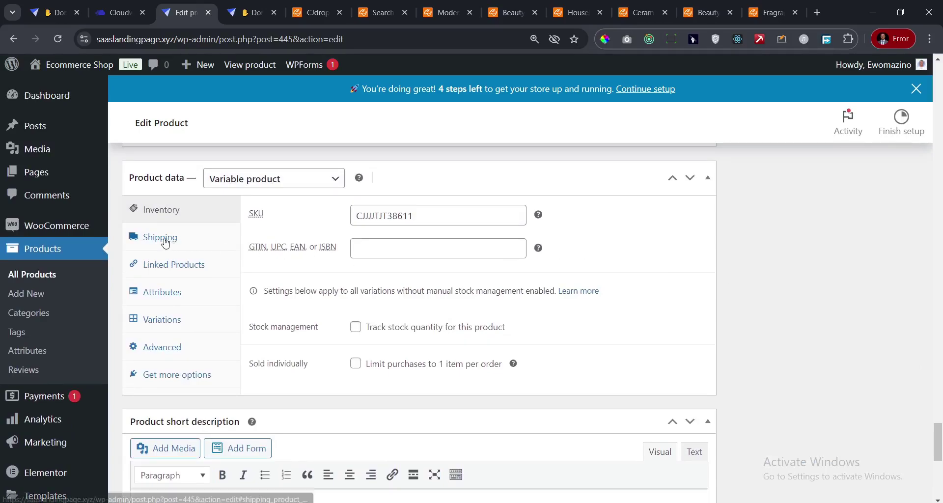
Expand the White variation #455 and copy its 49.99 regular price.
click(157, 324)
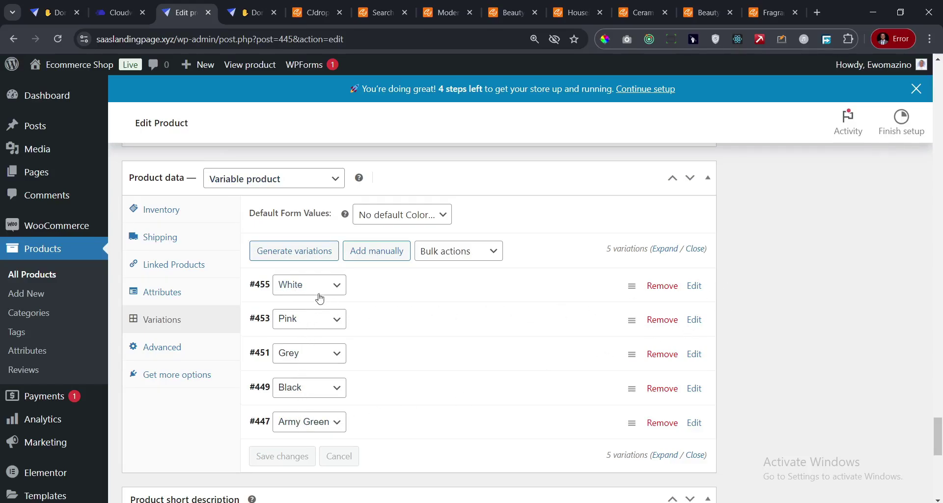
click(694, 287)
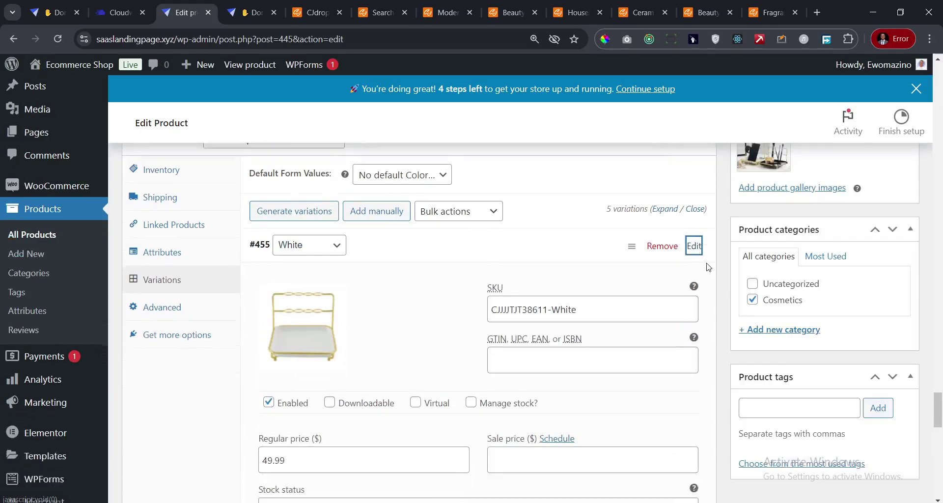
scroll(712, 267, down, 2)
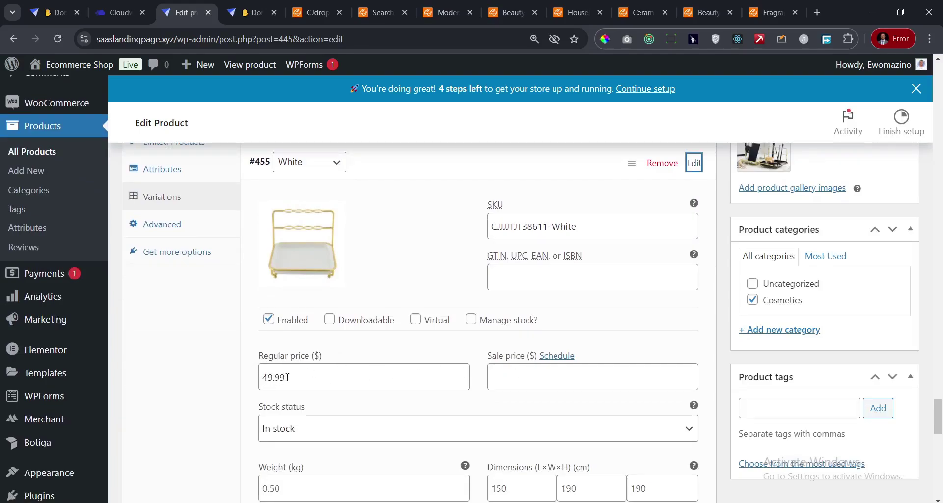
drag(267, 376, 262, 377)
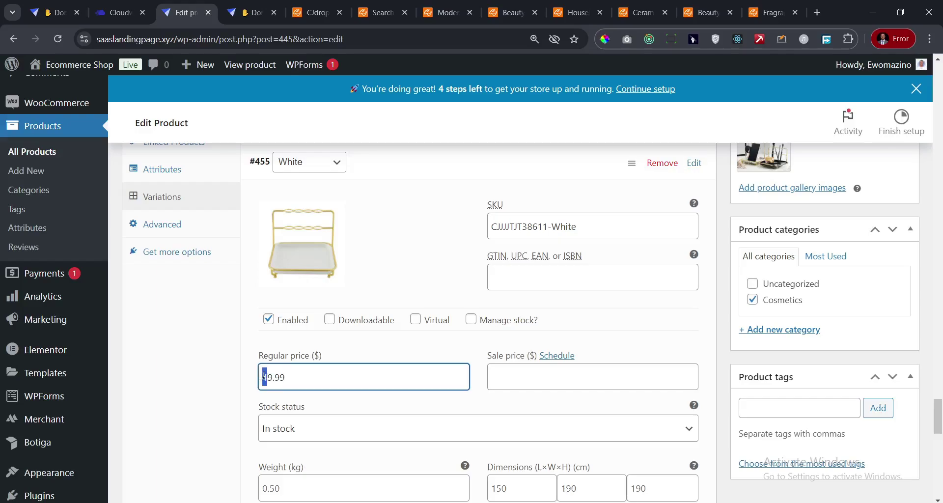
click(380, 351)
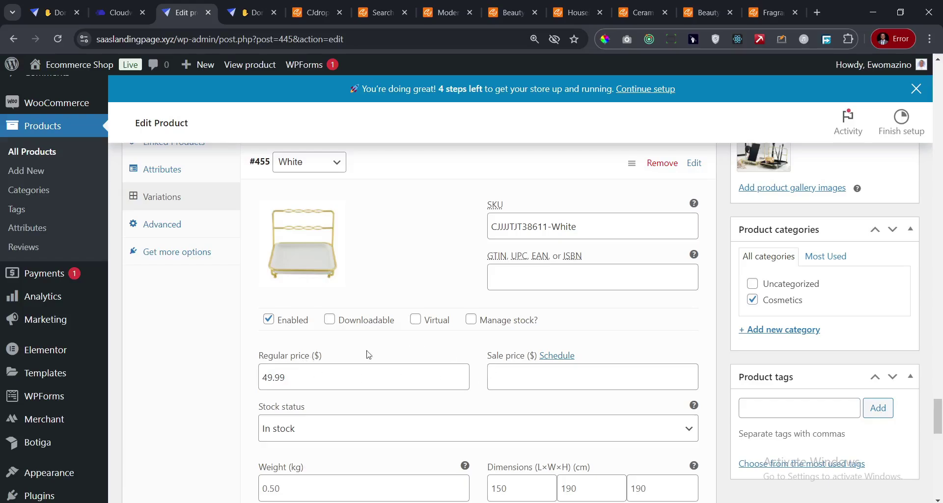
drag(372, 375, 233, 382)
key(ctrl+c)
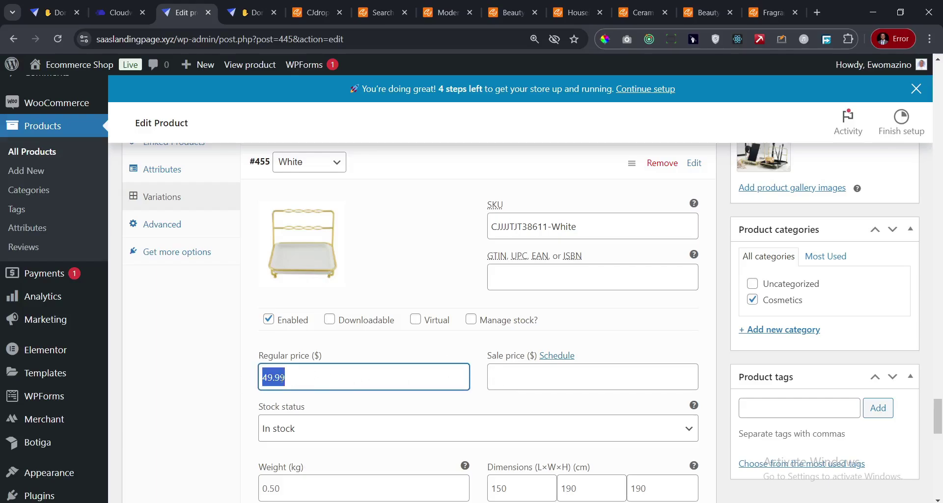
Set the White variation's sale price to 45.99 and update the product.
click(498, 383)
key(ctrl+v)
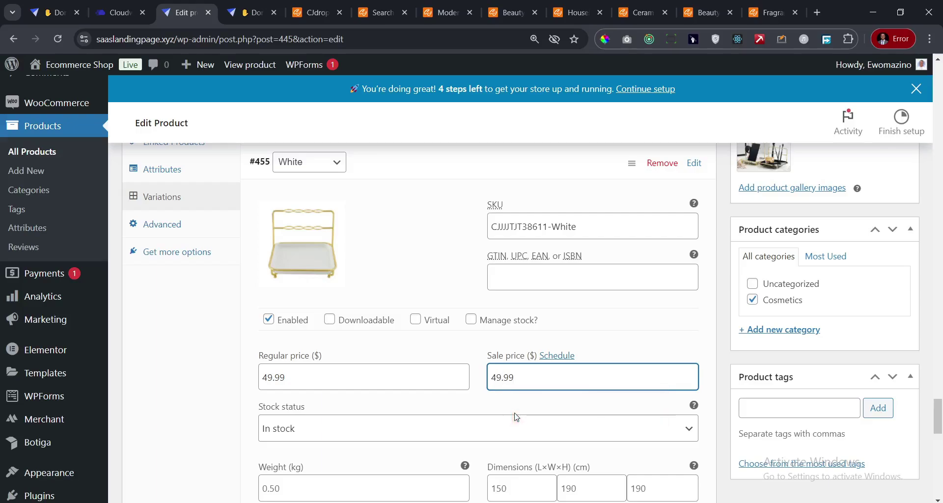
key(BackSpace)
text(5)
scroll(344, 293, up, 2)
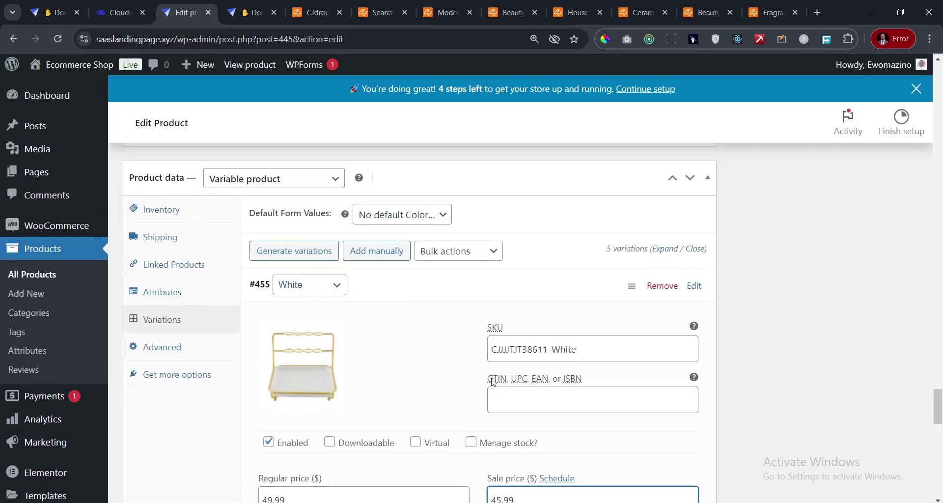
scroll(496, 381, down, 3)
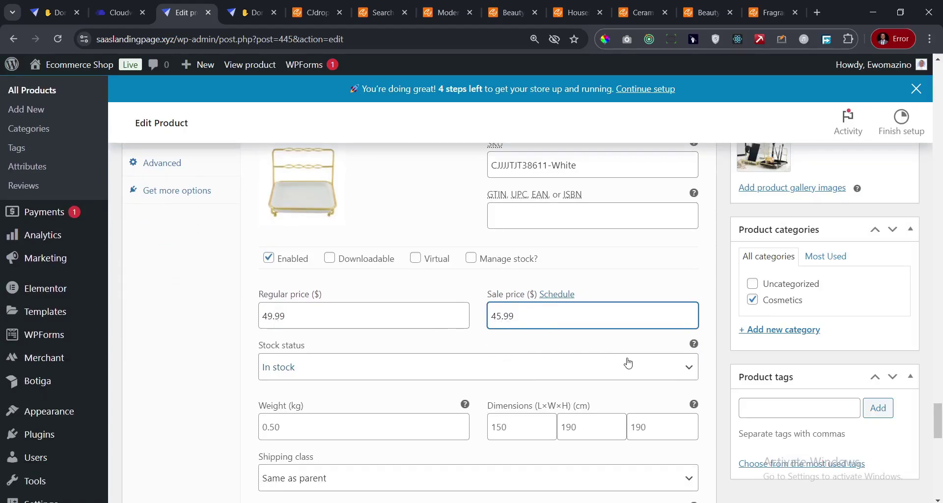
scroll(800, 300, up, 7)
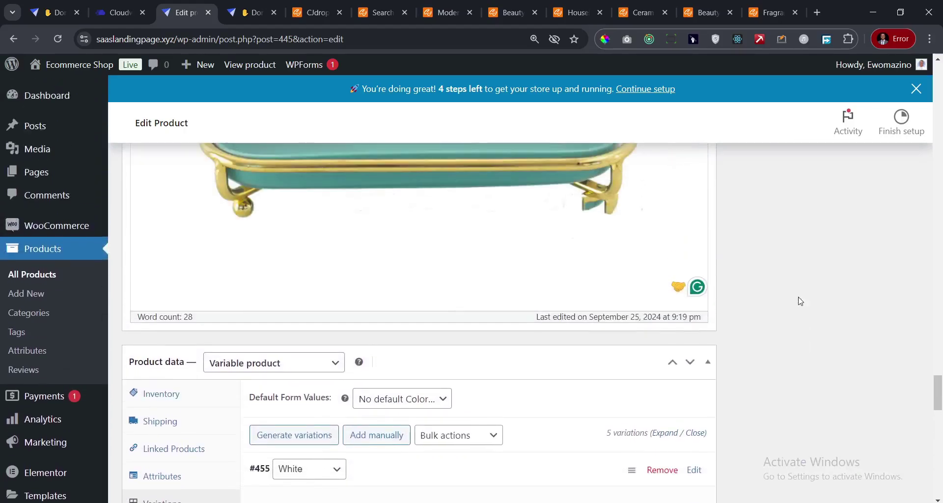
scroll(800, 301, up, 10)
scroll(848, 321, up, 10)
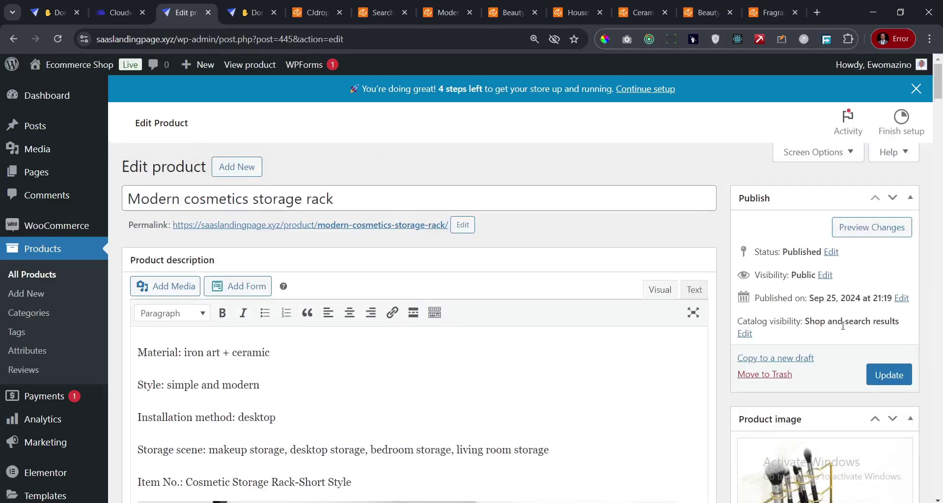
click(888, 376)
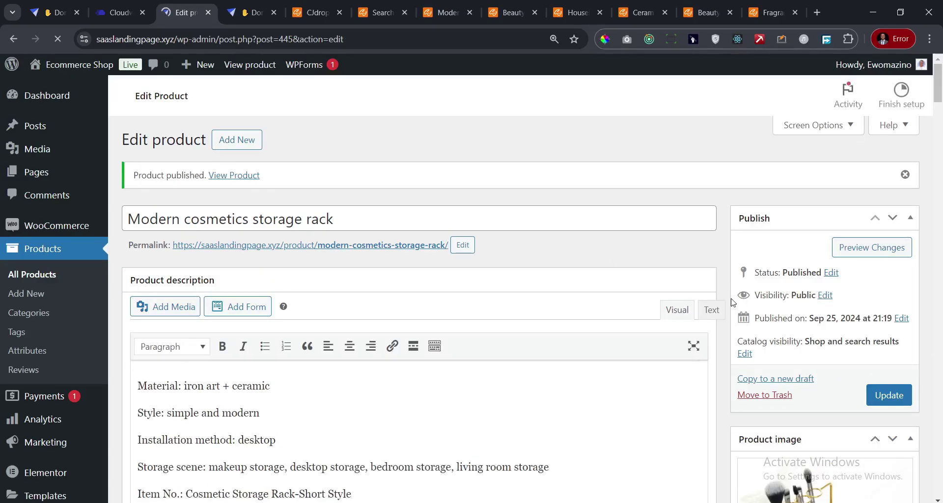
Go to All Products, where the storage rack shows $45.99–$49.99 under Cosmetics.
scroll(715, 313, down, 7)
scroll(730, 299, down, 5)
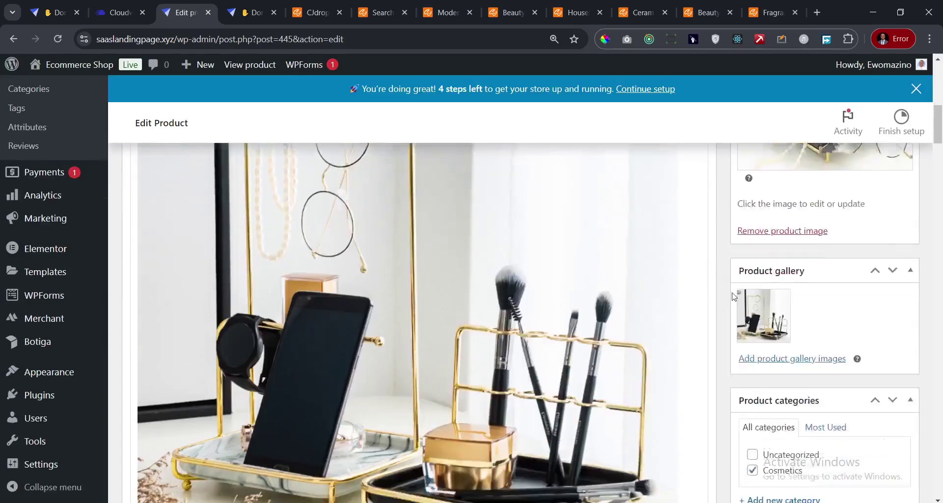
scroll(732, 297, down, 1)
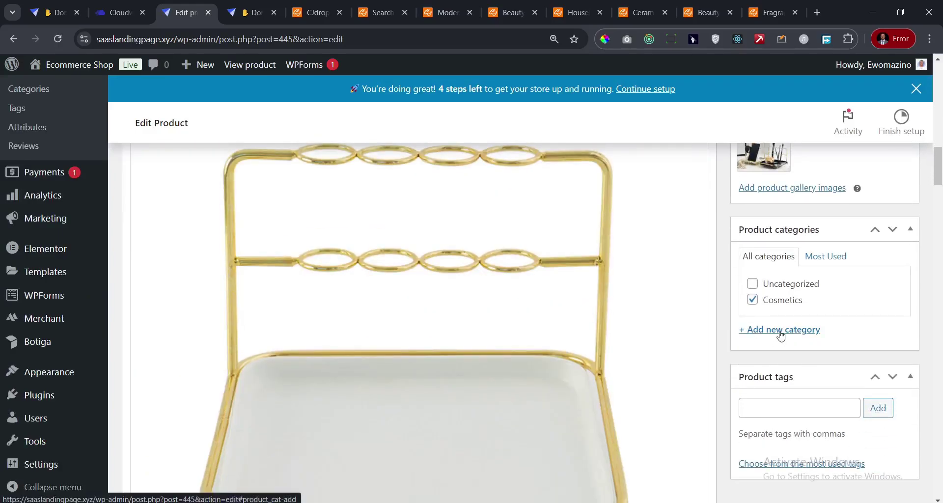
scroll(786, 373, down, 2)
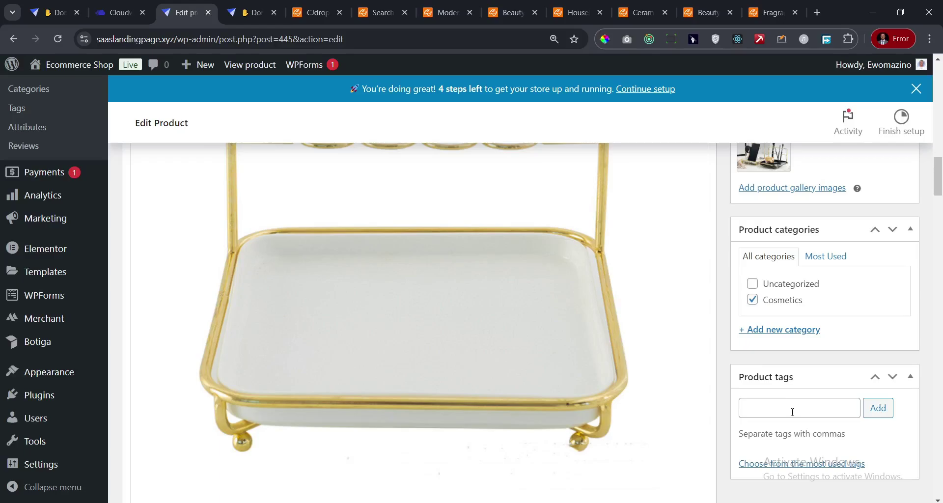
scroll(796, 405, up, 10)
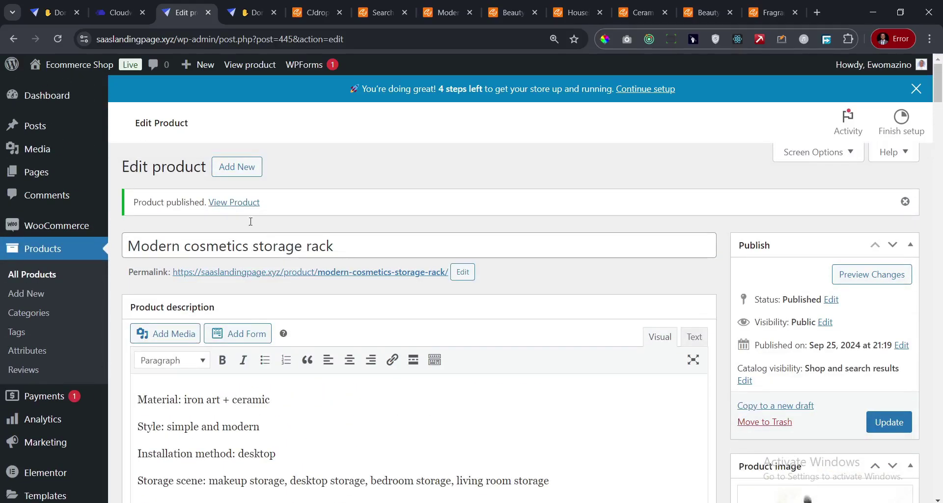
click(73, 237)
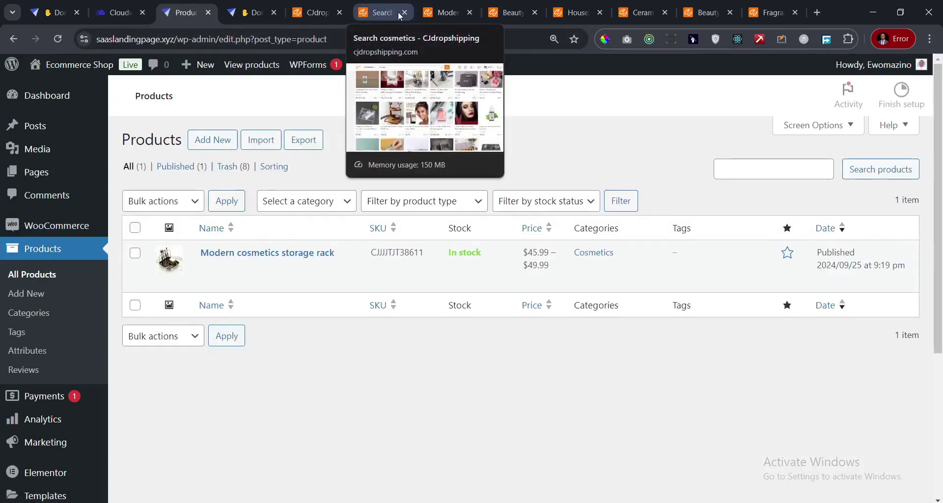
Close the storage rack page and start listing Beauty Egg Stand Cosmetics under Cosmetics.
click(445, 14)
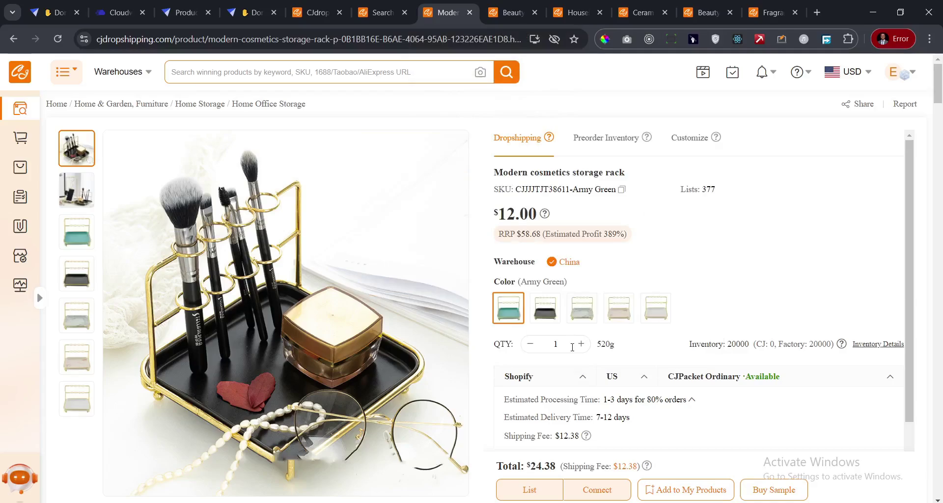
click(470, 13)
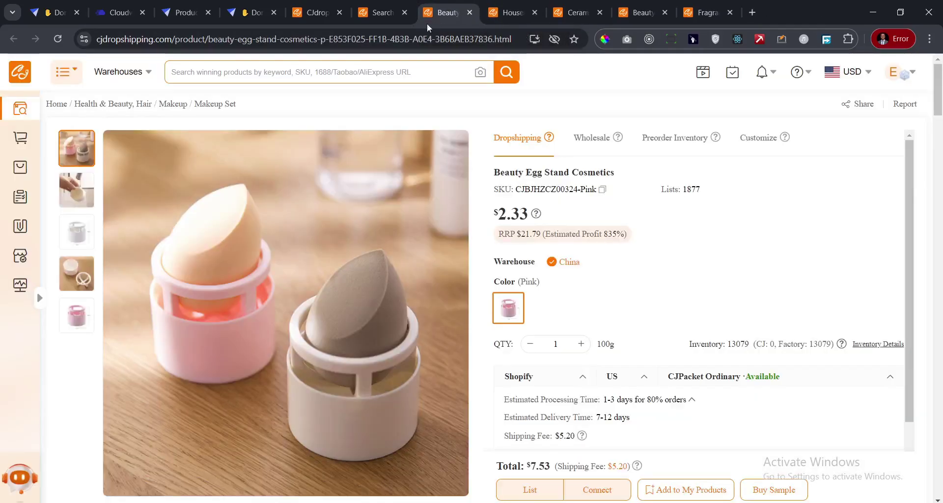
click(412, 11)
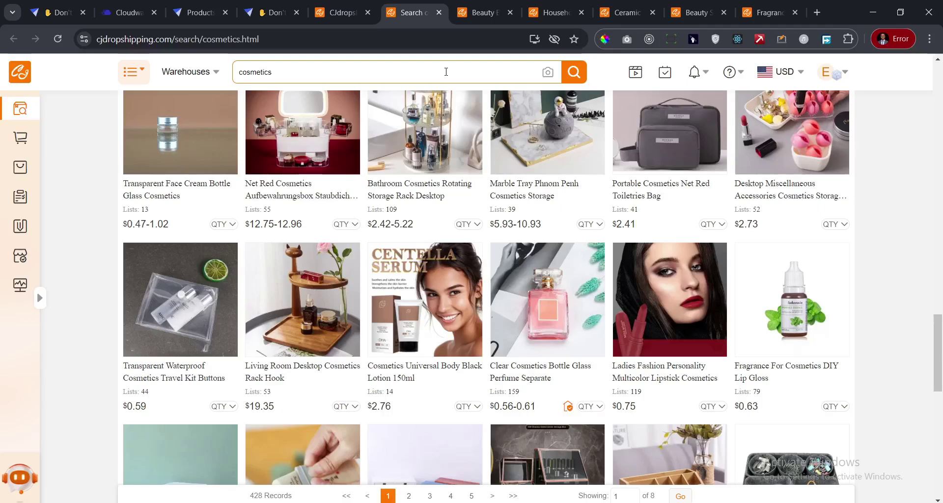
click(480, 11)
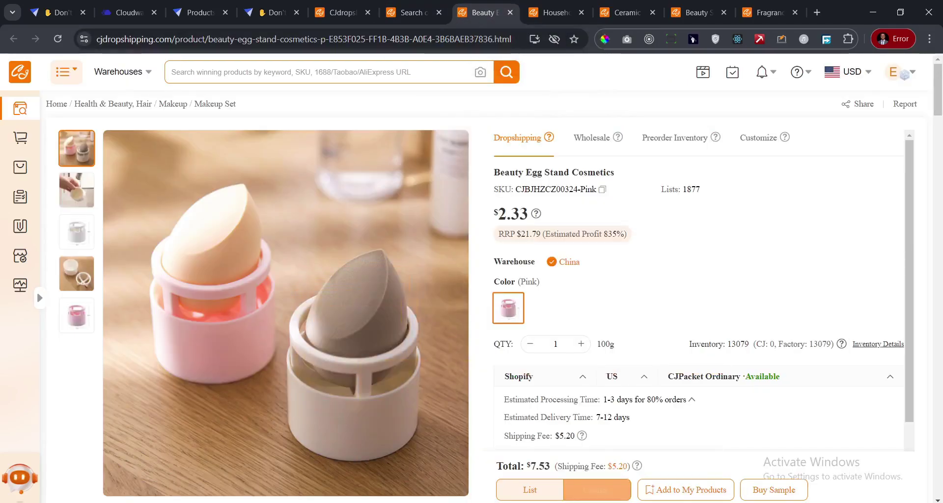
click(526, 490)
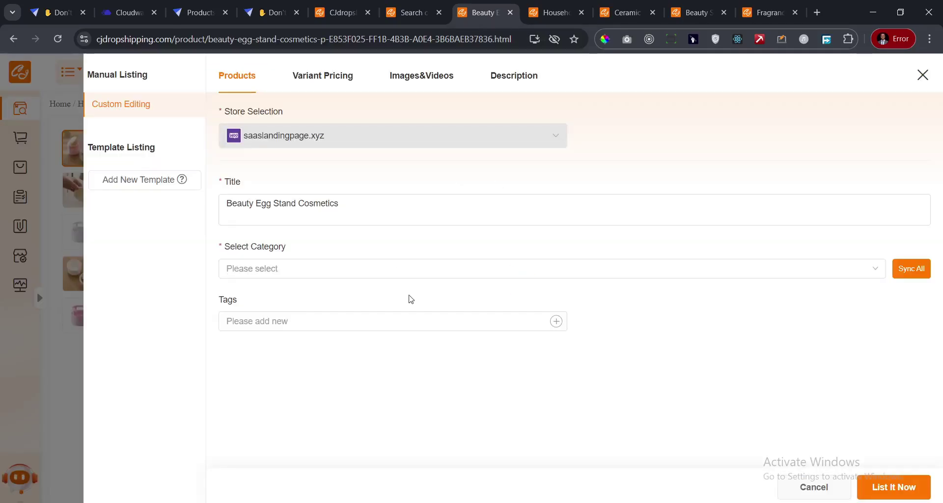
click(284, 273)
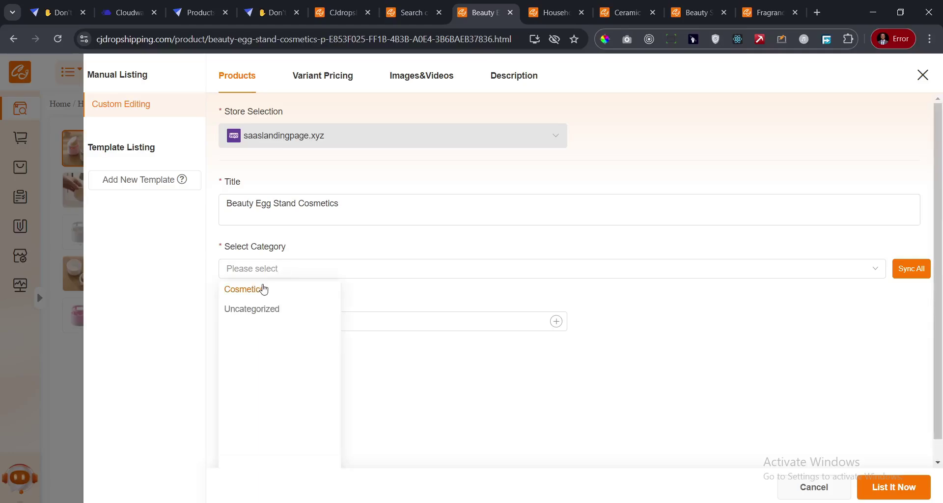
click(256, 290)
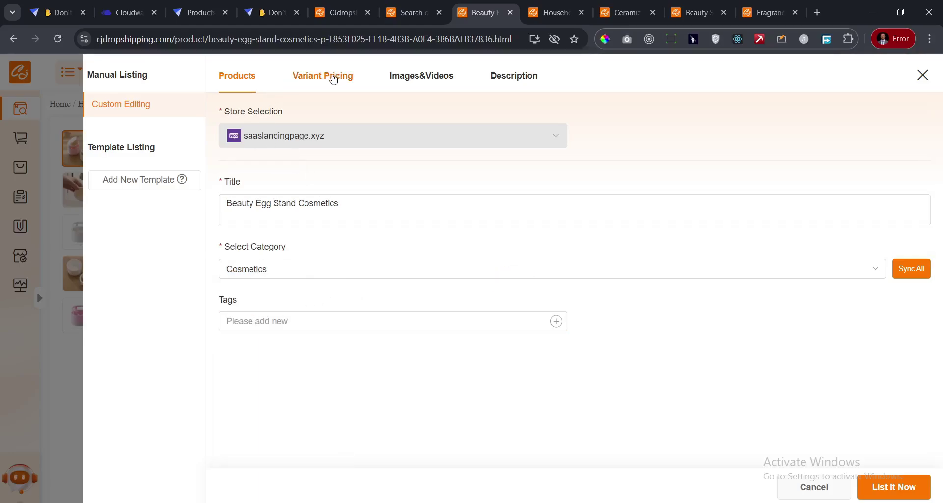
Set the variant price to 21.99 and list the Beauty Egg Stand to the store.
click(332, 78)
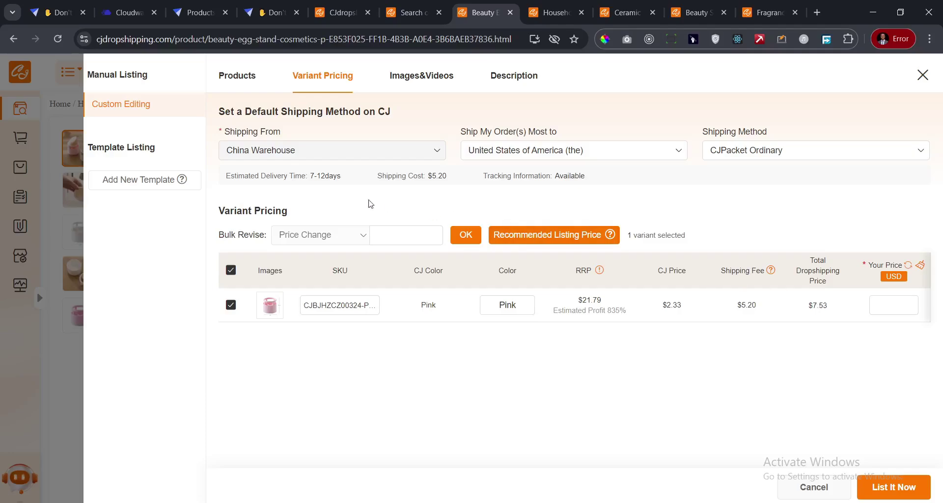
click(534, 239)
key(BackSpace)
key(BackSpace)
text(9)
click(891, 488)
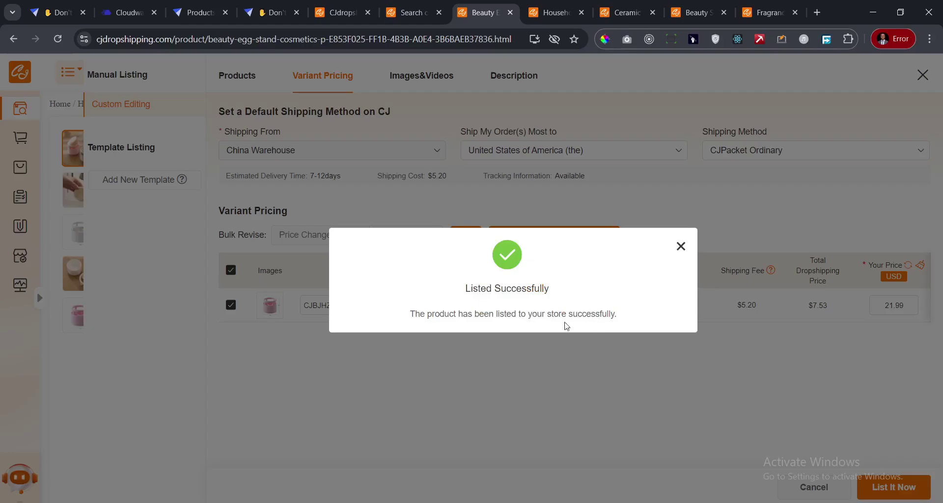
click(270, 12)
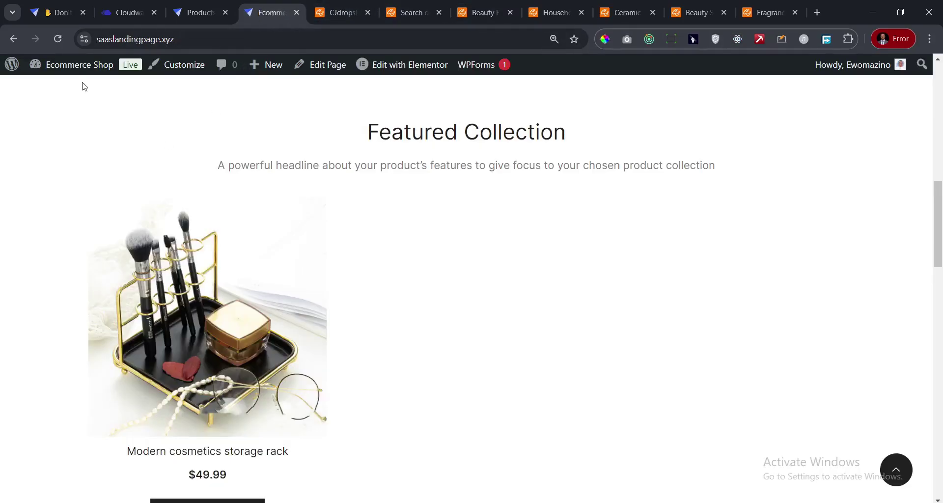
Refresh the storefront for the new product, then check the Beauty Egg Stand and Lip Gloss listings.
click(307, 311)
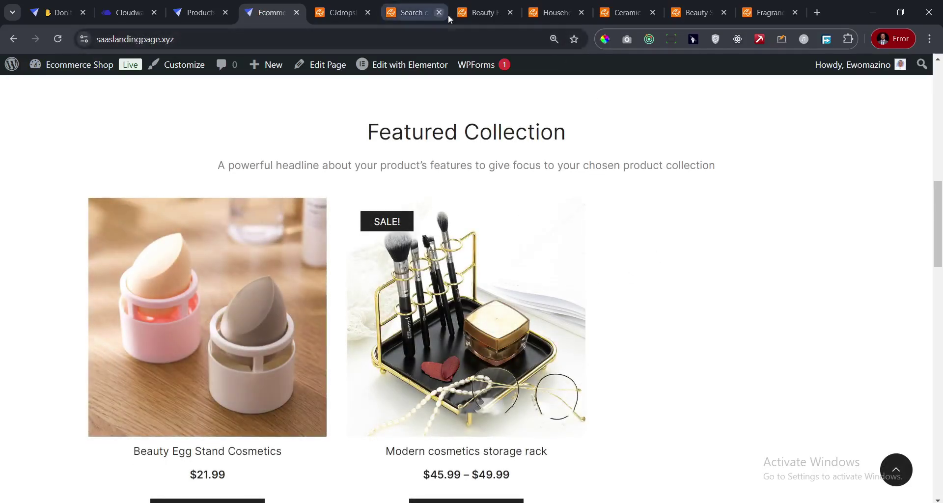
click(487, 13)
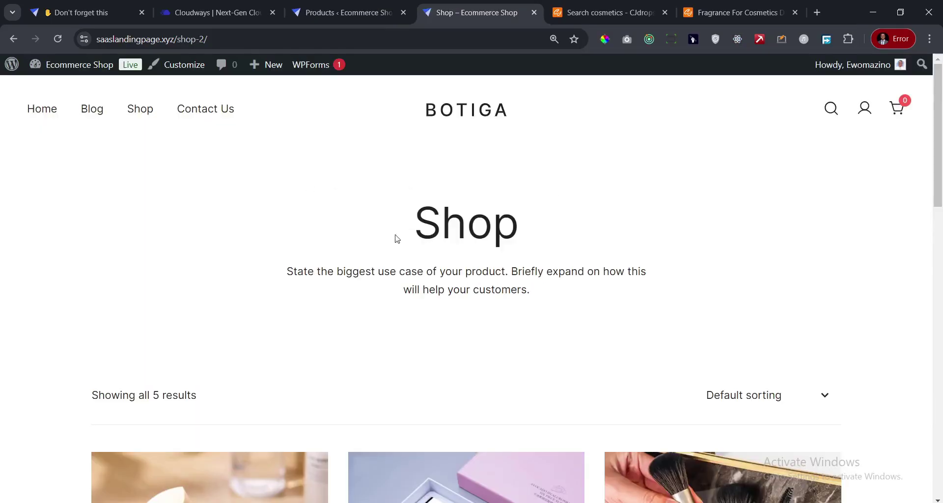
scroll(367, 221, down, 12)
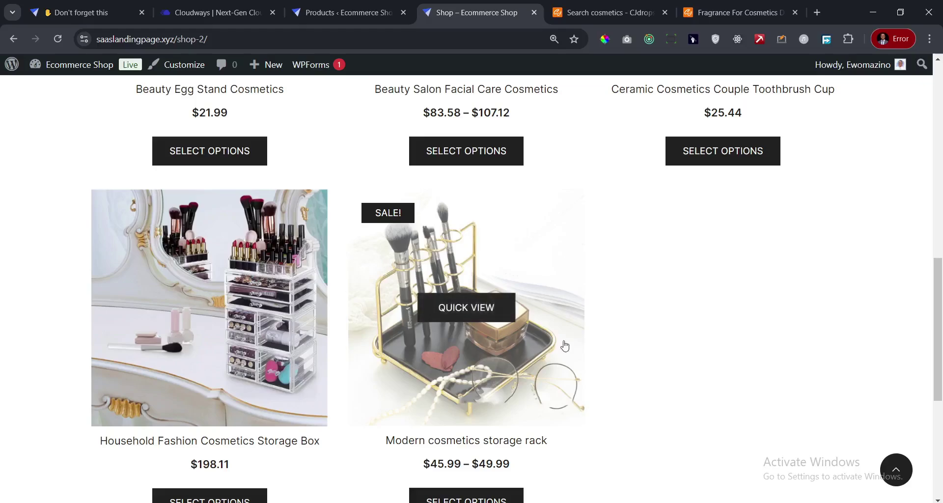
scroll(484, 310, up, 12)
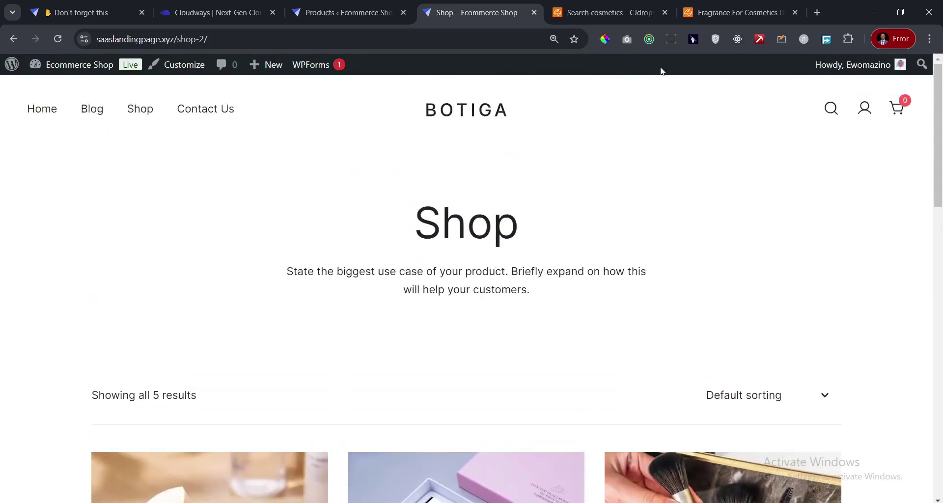
click(738, 18)
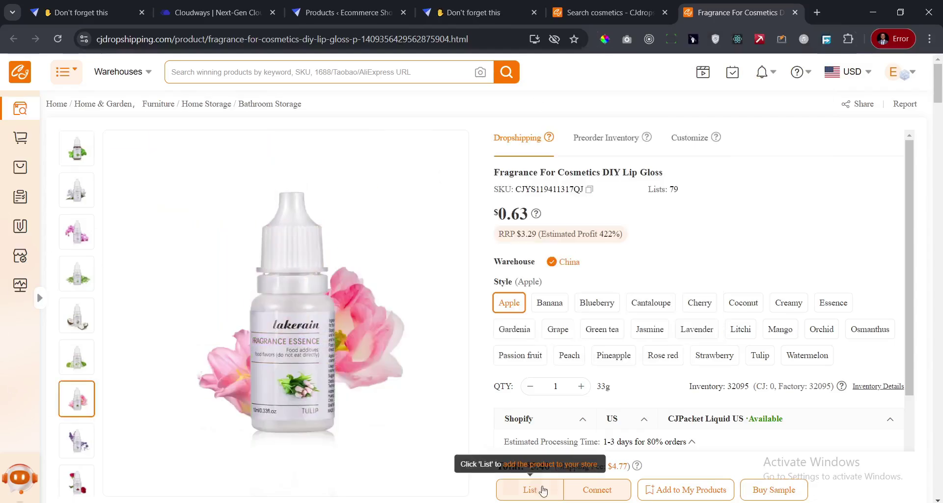
Start the store listing for Fragrance For Cosmetics DIY Lip Gloss, then return to WordPress Products.
click(530, 489)
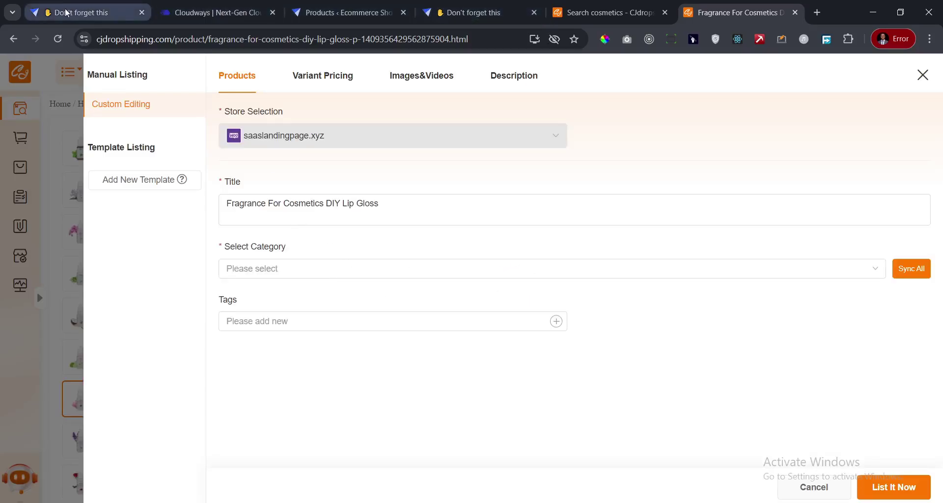
click(357, 19)
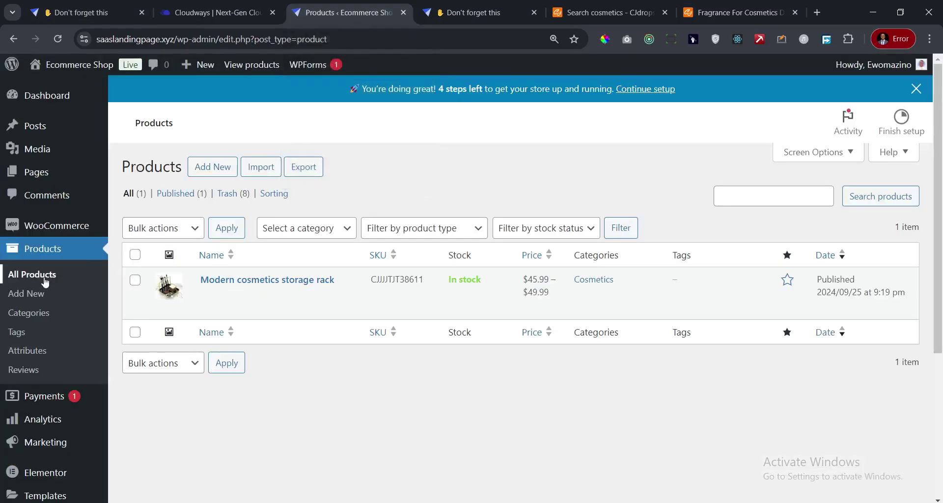
On the Product categories page, enter the new category name Women Fashion.
click(23, 318)
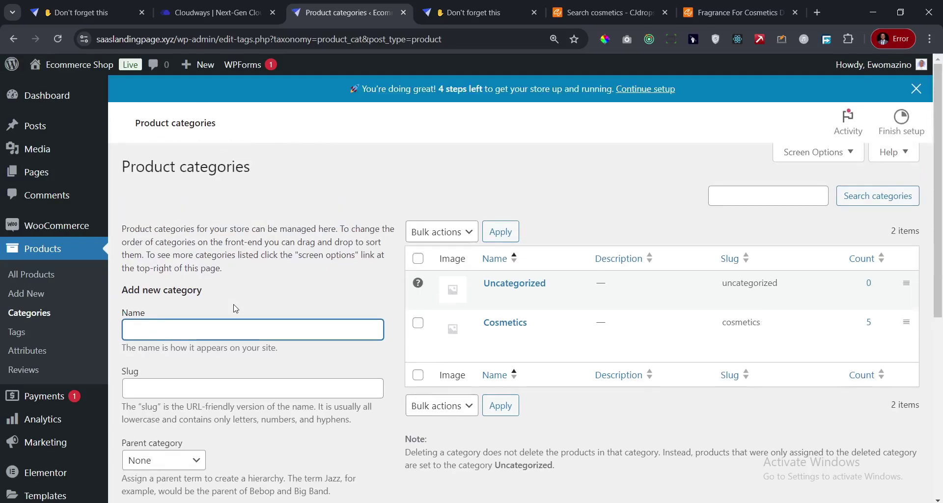
key(BackSpace)
key(BackSpace)
key(BackSpace)
text(Womens Fashion)
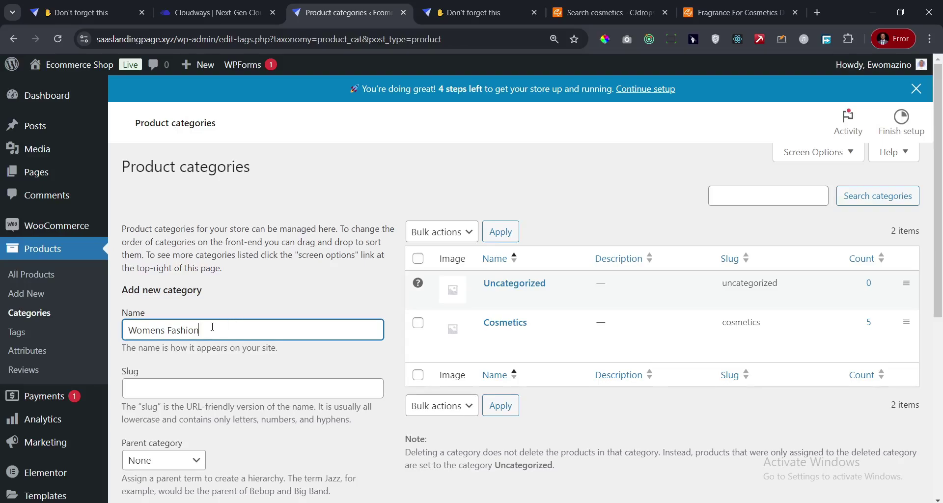
key(alt+Left)
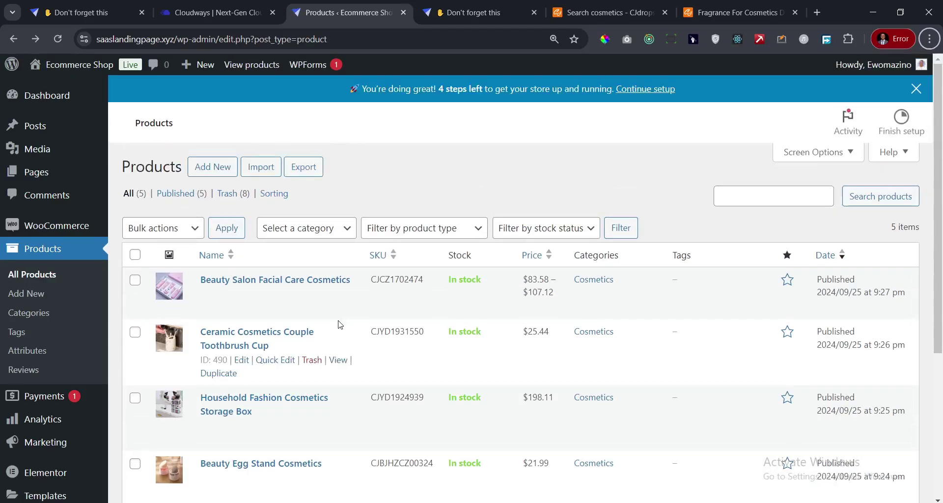
key(alt+Right)
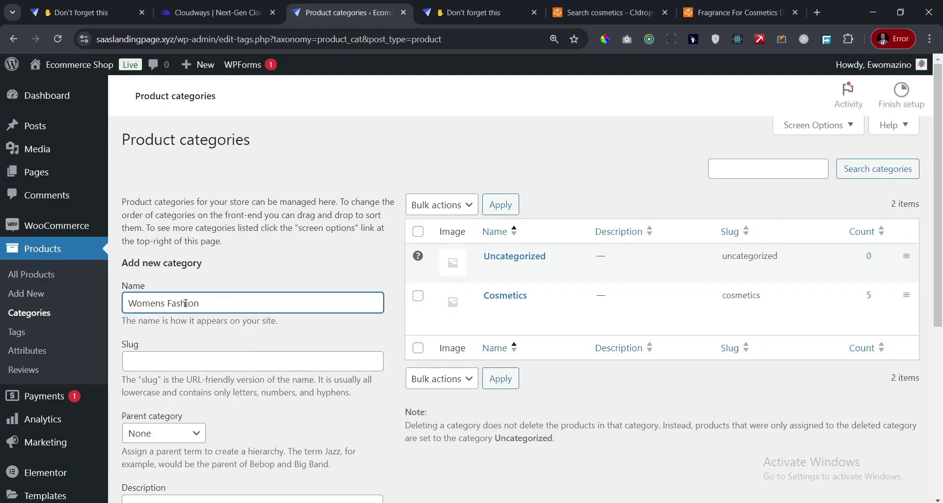
click(167, 329)
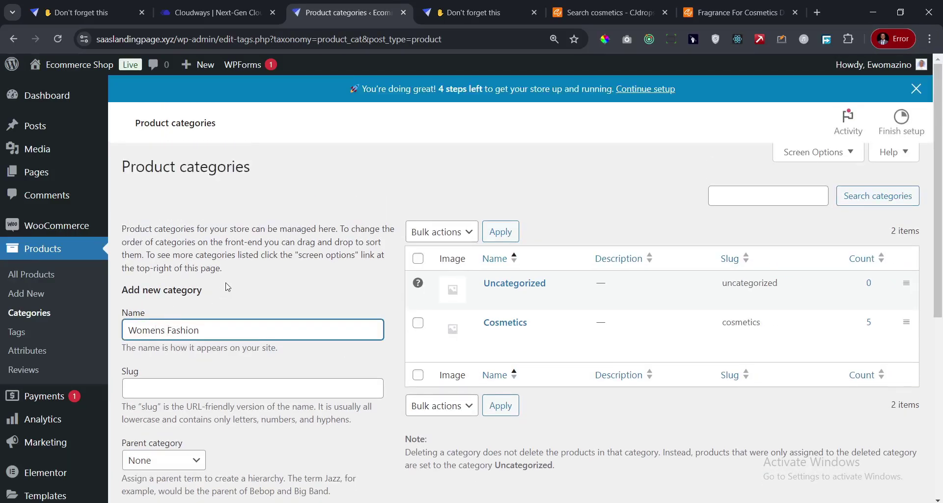
key(BackSpace)
Give it the slug women-fashion and add the Women Fashion category.
click(203, 388)
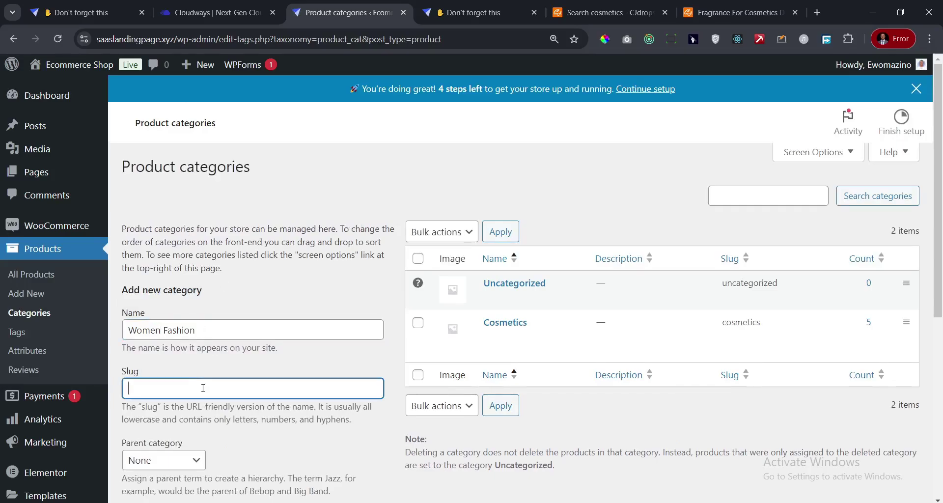
text(omen-fashion)
scroll(342, 391, down, 4)
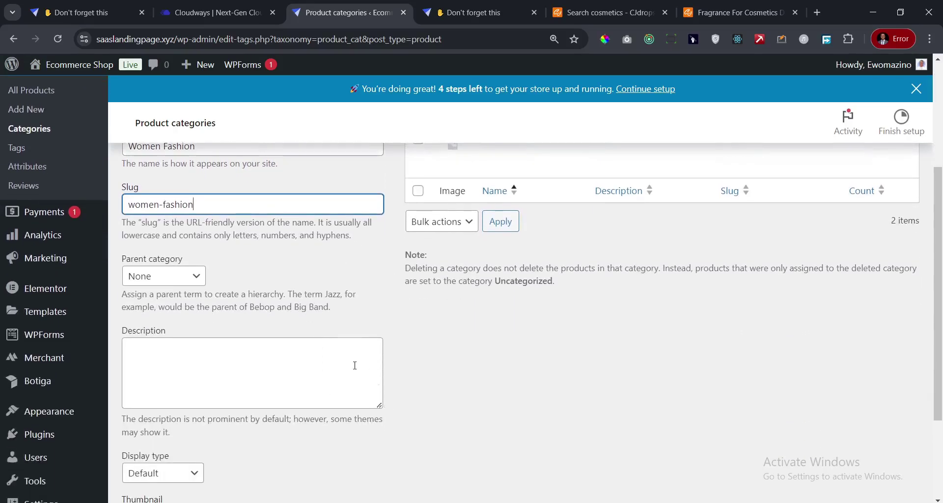
scroll(148, 360, down, 3)
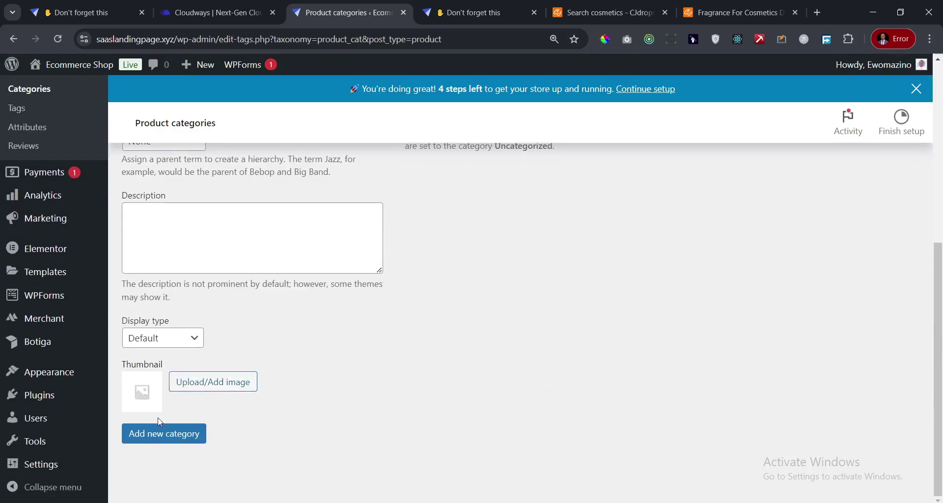
click(162, 435)
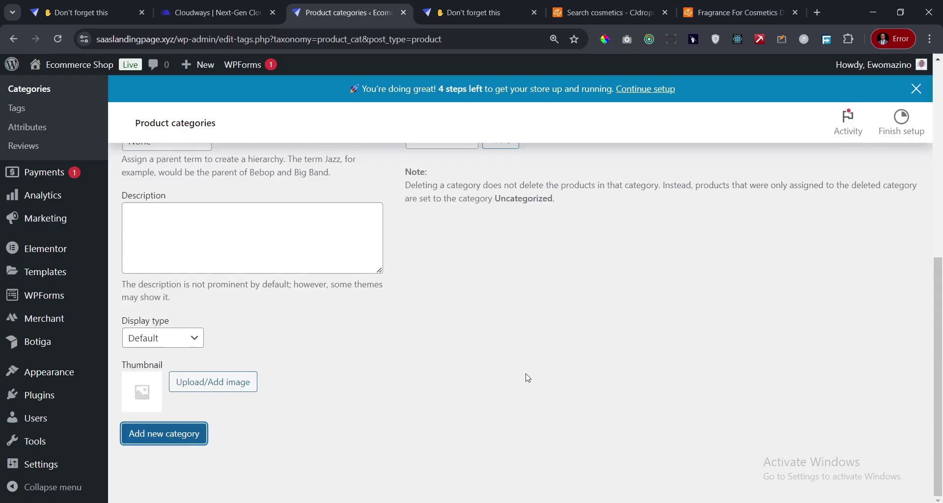
scroll(469, 326, up, 1)
scroll(468, 325, up, 3)
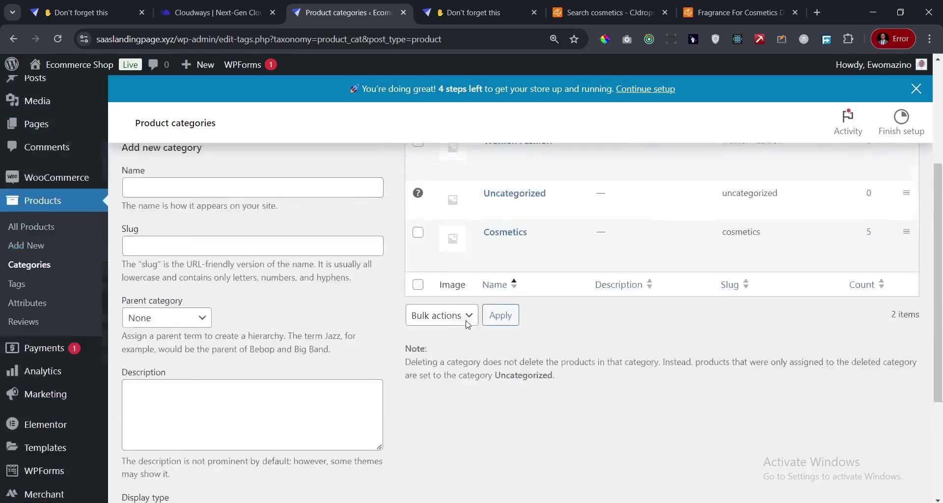
scroll(512, 310, down, 1)
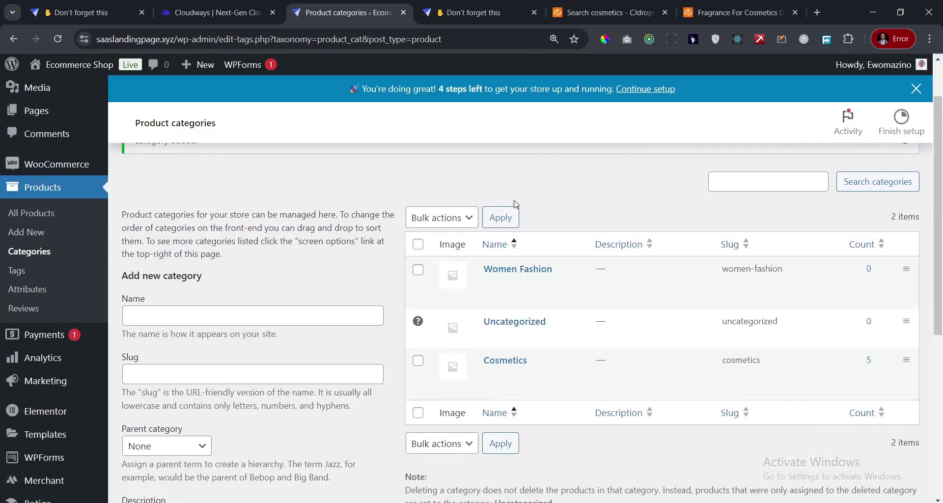
click(730, 17)
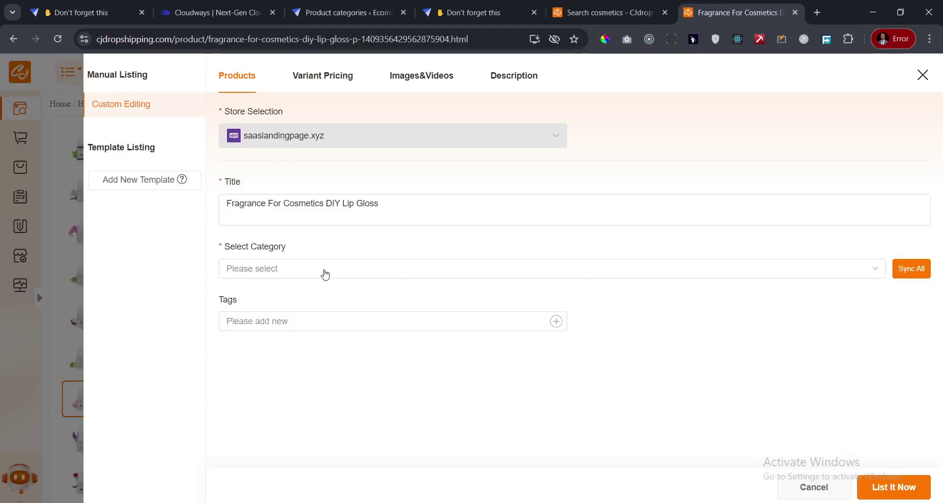
Sync the store's categories and assign the lip gloss to Cosmetics.
click(323, 274)
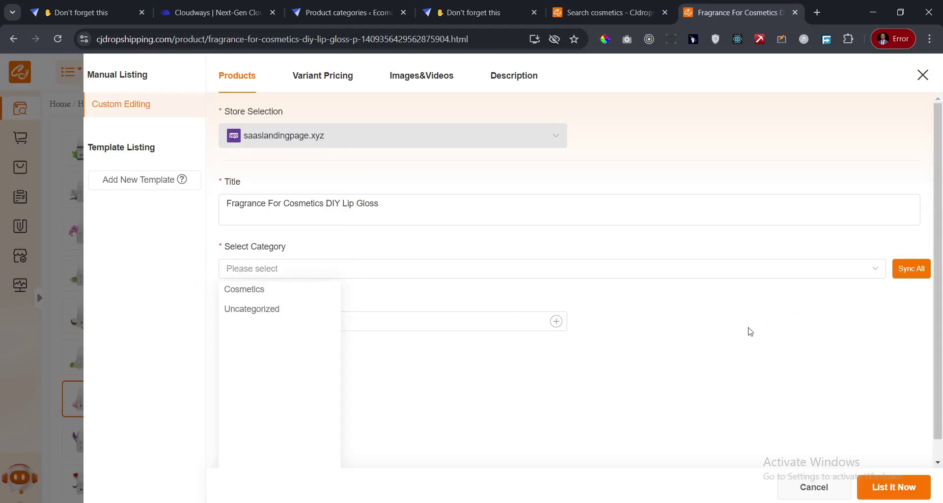
click(757, 324)
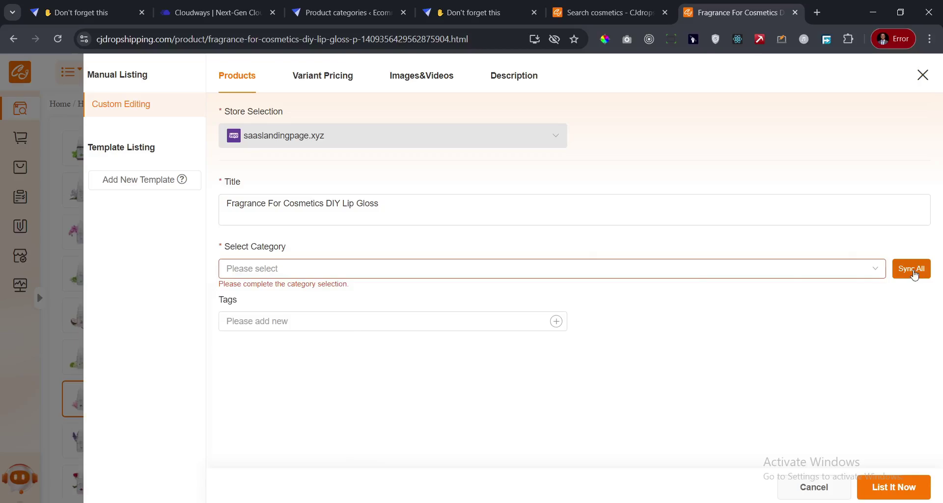
click(915, 273)
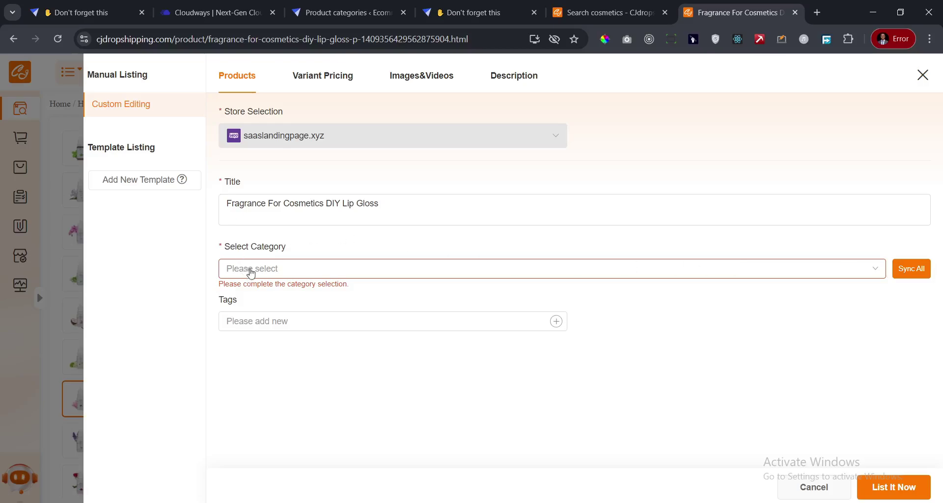
click(262, 273)
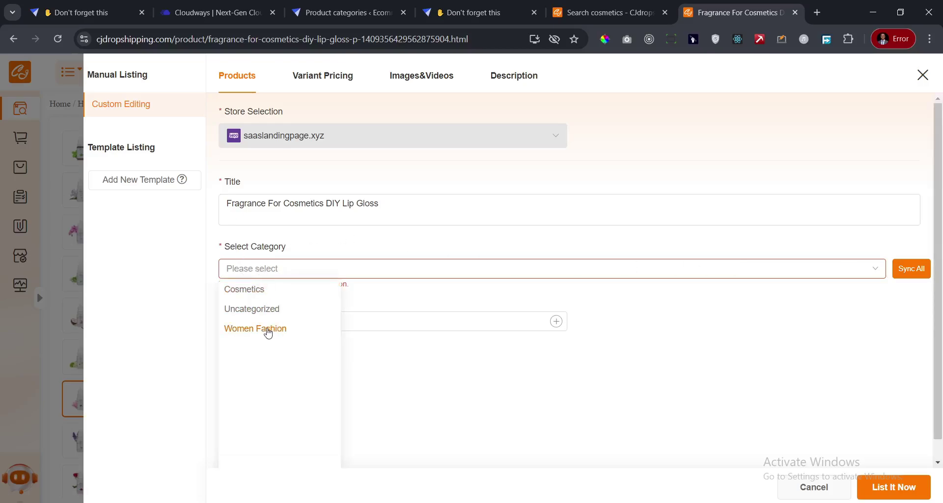
click(268, 332)
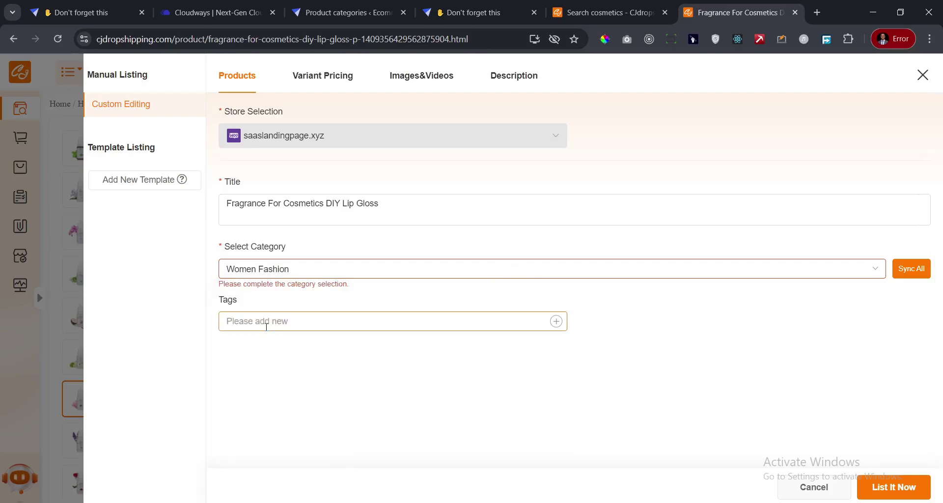
click(300, 271)
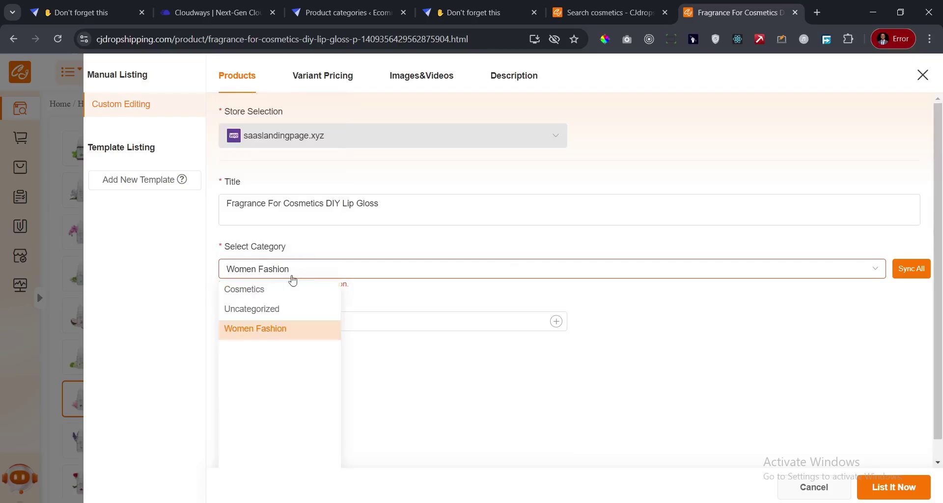
click(249, 295)
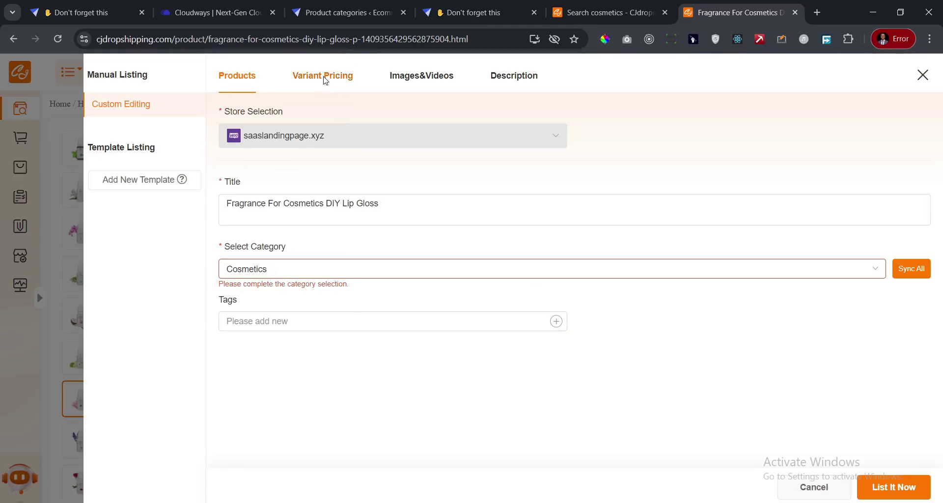
Apply the recommended 8.08 price to all 24 variants and list the lip gloss now.
click(325, 78)
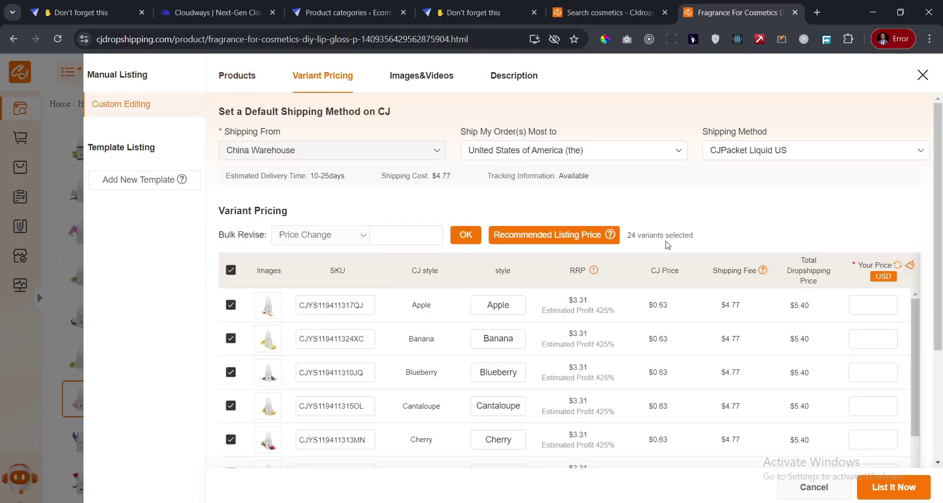
click(554, 240)
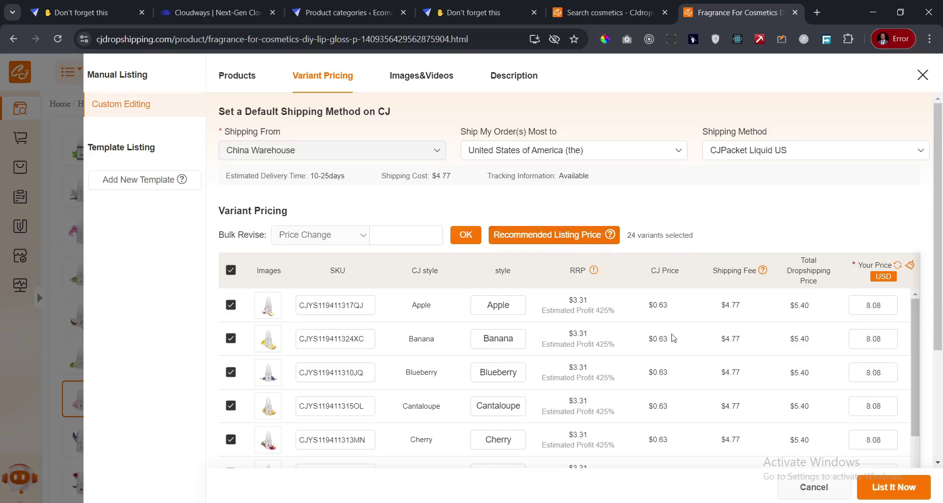
click(879, 491)
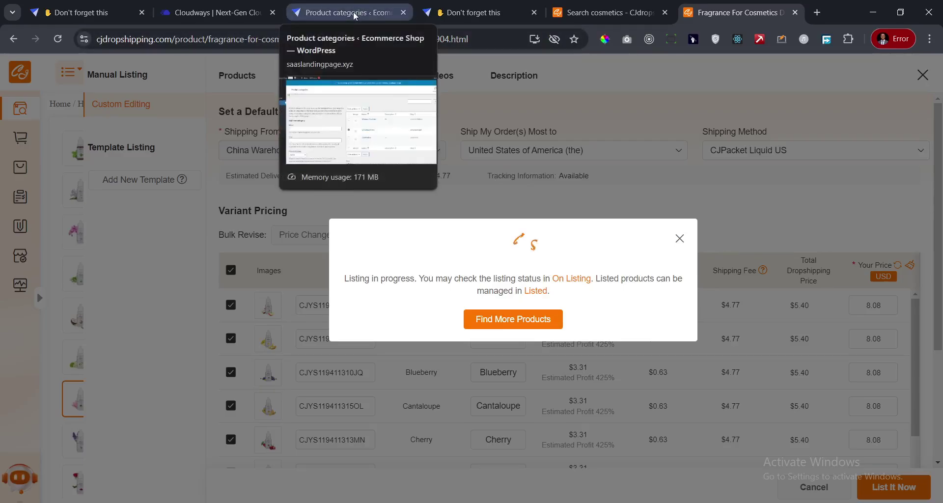
click(346, 14)
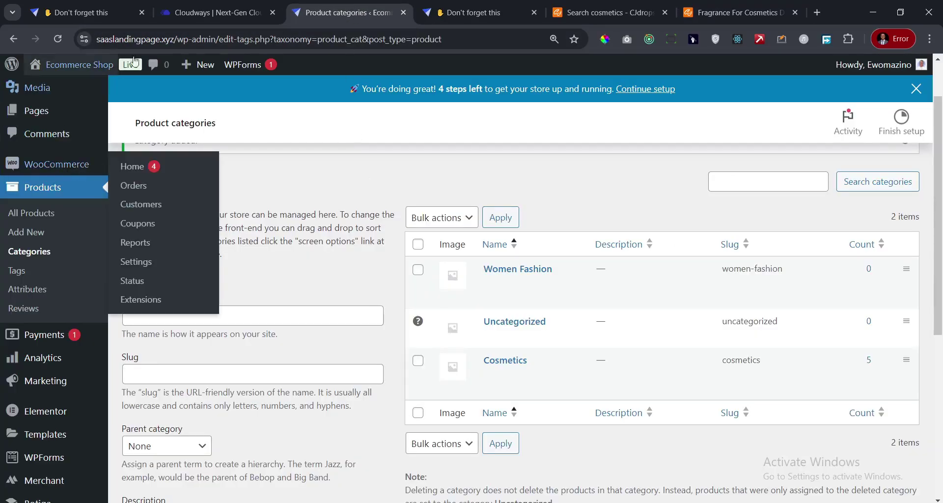
Scroll through the storefront Shop page's grid of 5 cosmetics products.
click(452, 12)
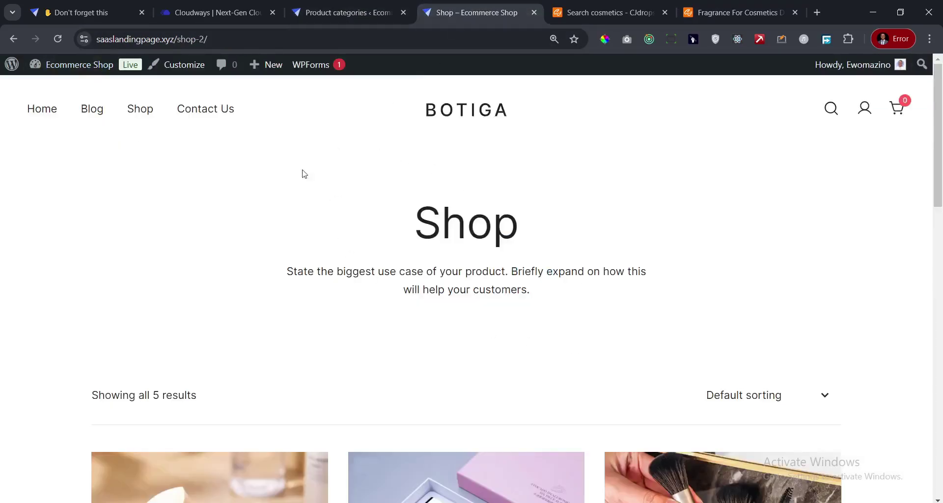
scroll(555, 281, down, 6)
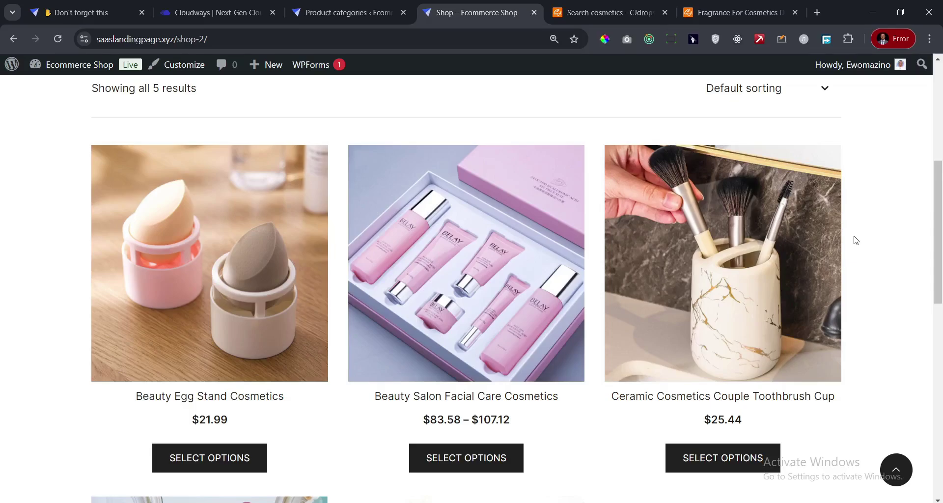
scroll(858, 240, up, 5)
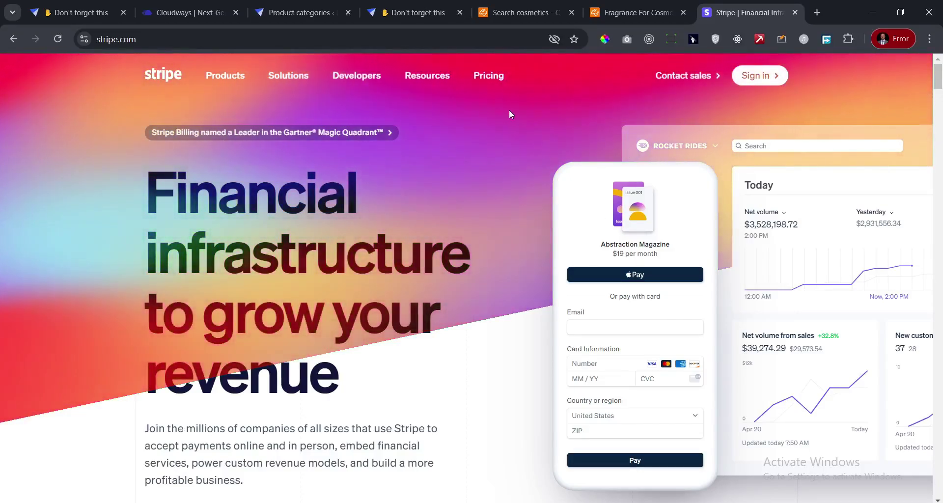
Sign in from the stripe.com homepage to reach the test-mode Stripe dashboard.
scroll(511, 216, down, 5)
scroll(509, 222, up, 5)
click(778, 77)
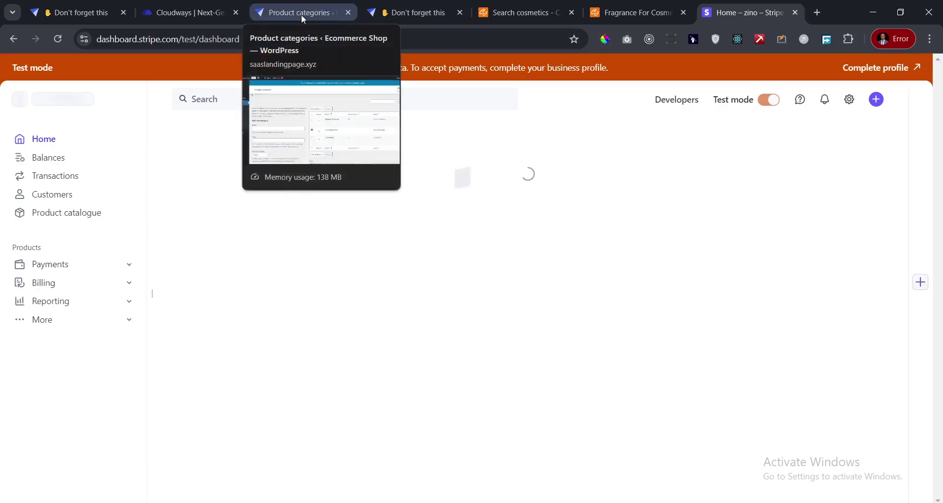
Go to Plugins > Add New Plugin and search the directory for 'strip'.
click(302, 15)
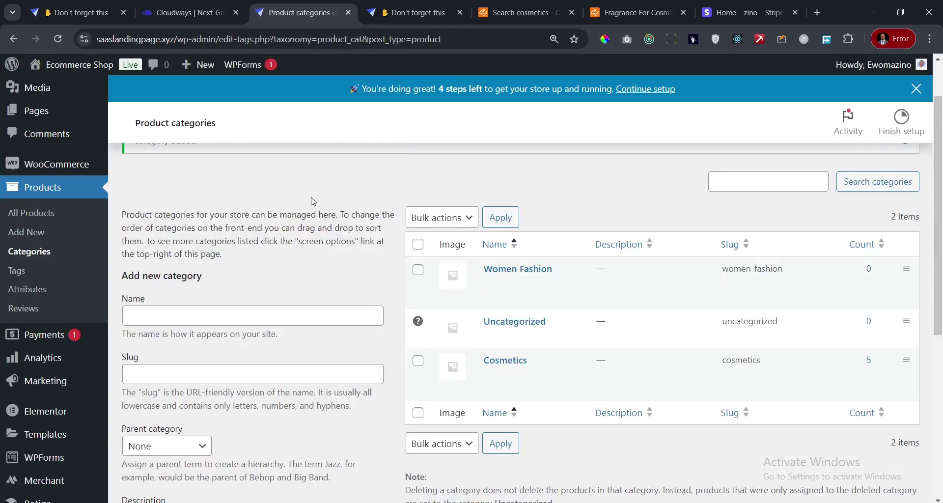
scroll(318, 202, down, 3)
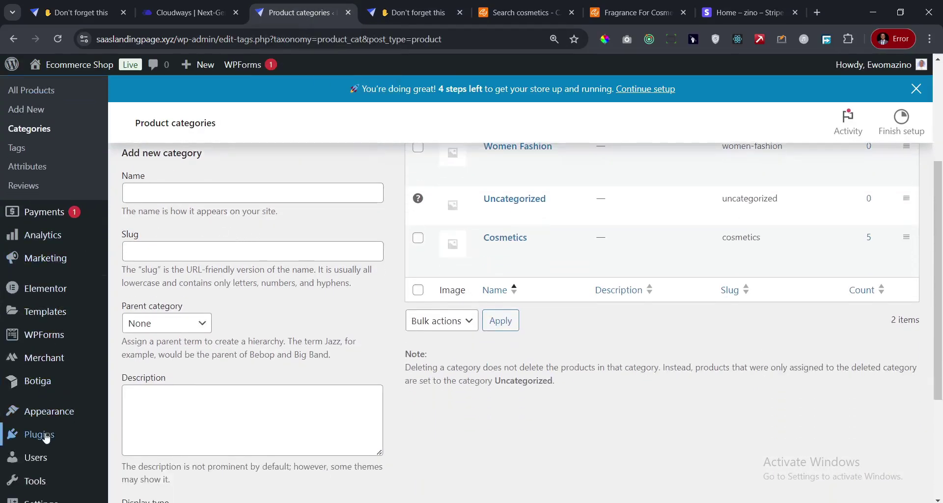
mouse_move(46, 437)
click(145, 448)
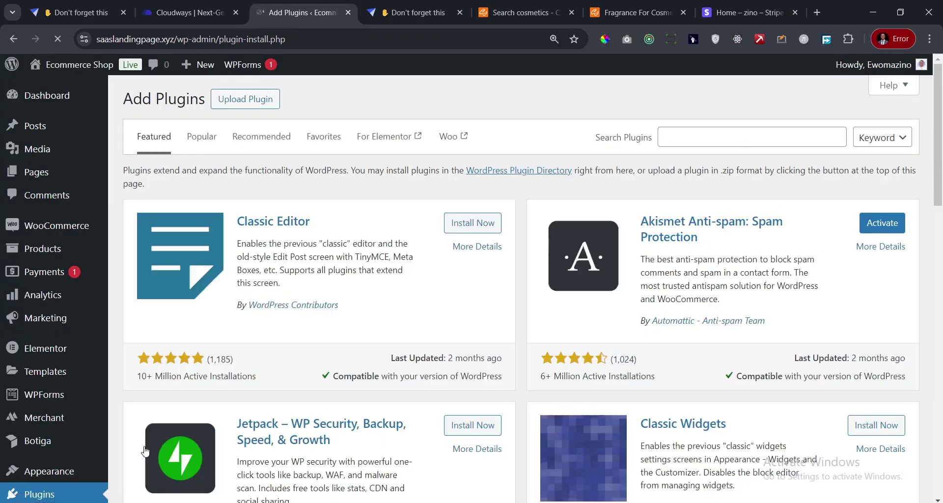
click(727, 140)
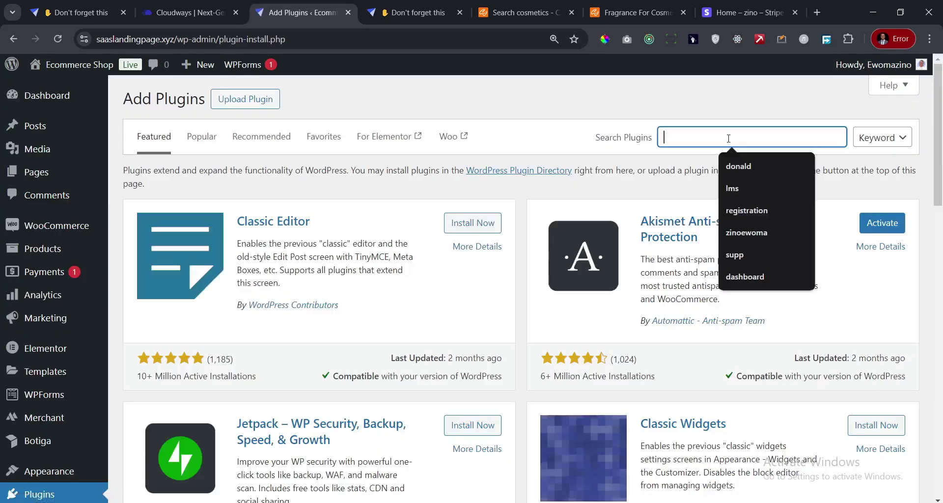
text(stripe)
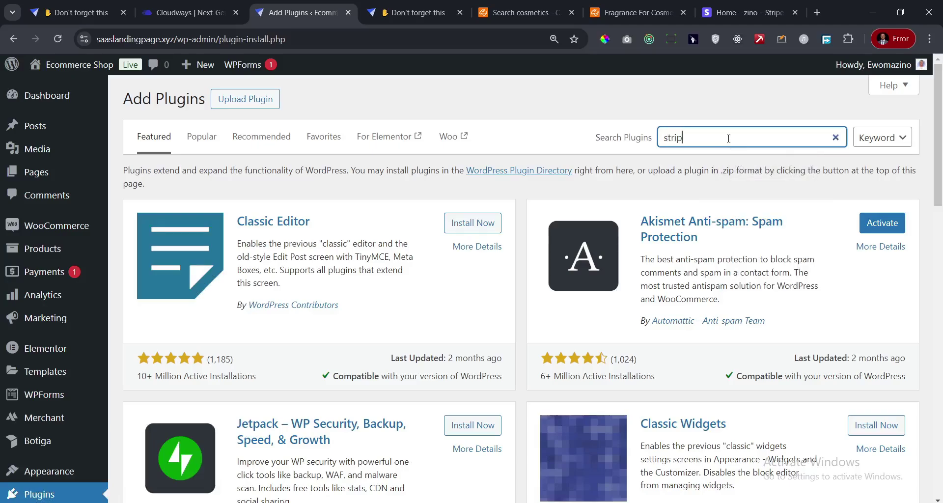
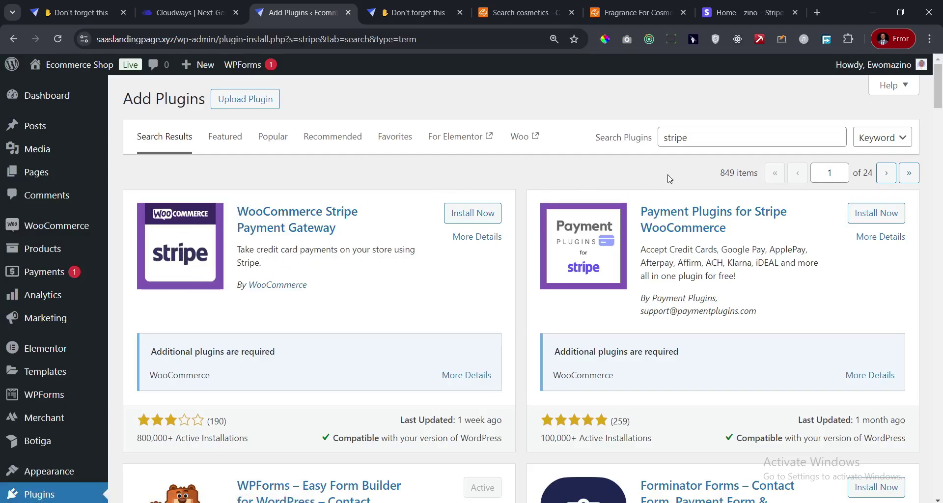
Install and activate the WooCommerce Stripe Payment Gateway plugin, checking the Stripe test dashboard.
click(474, 213)
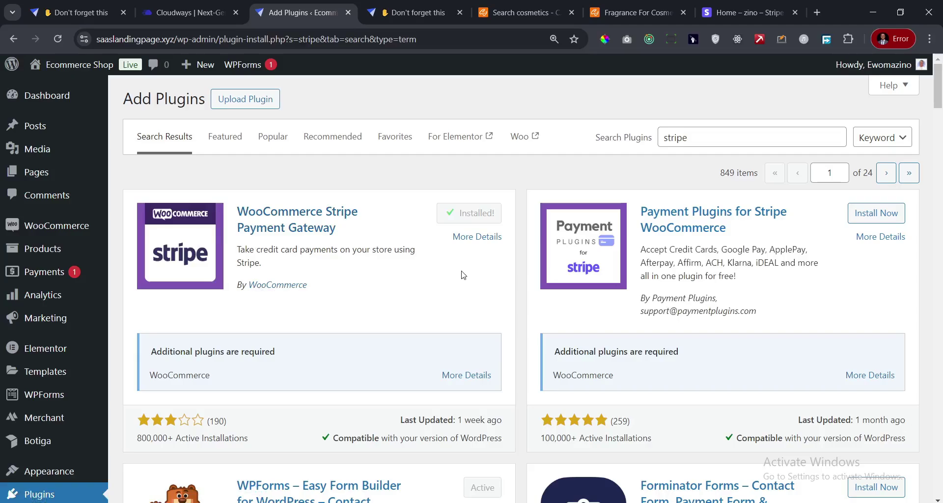
click(473, 213)
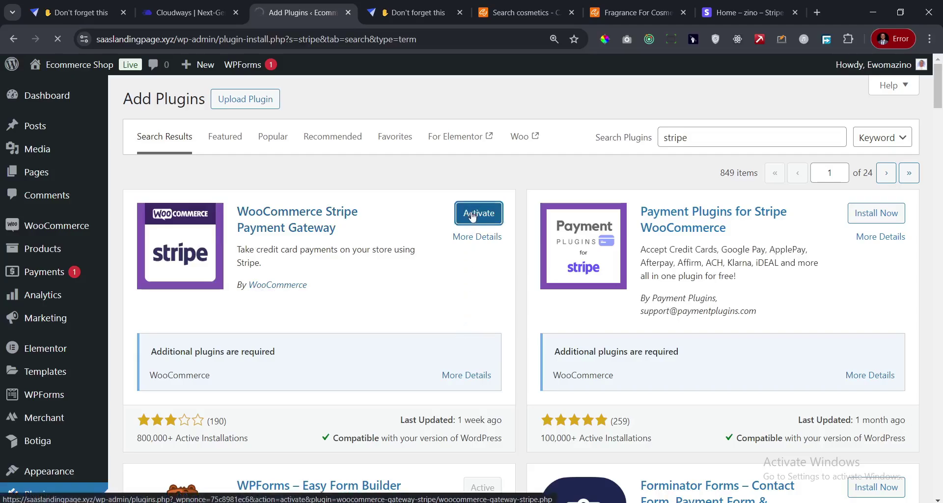
click(732, 14)
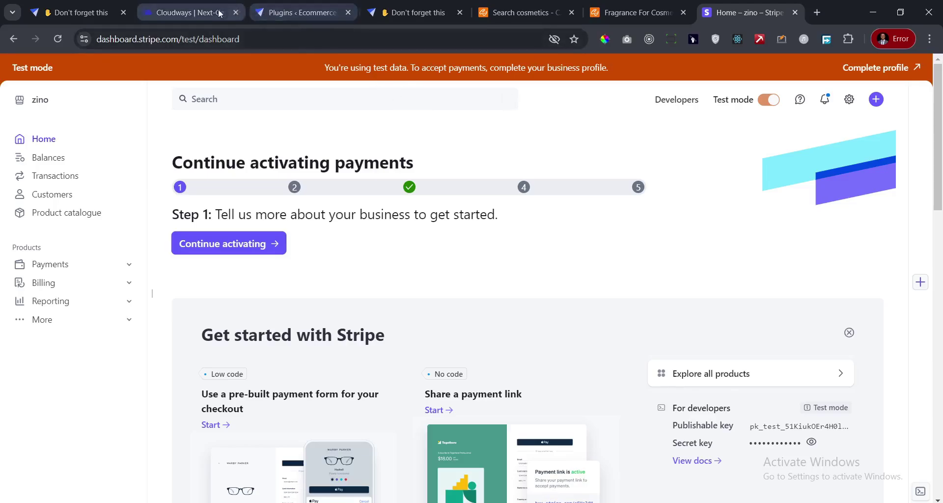
click(317, 10)
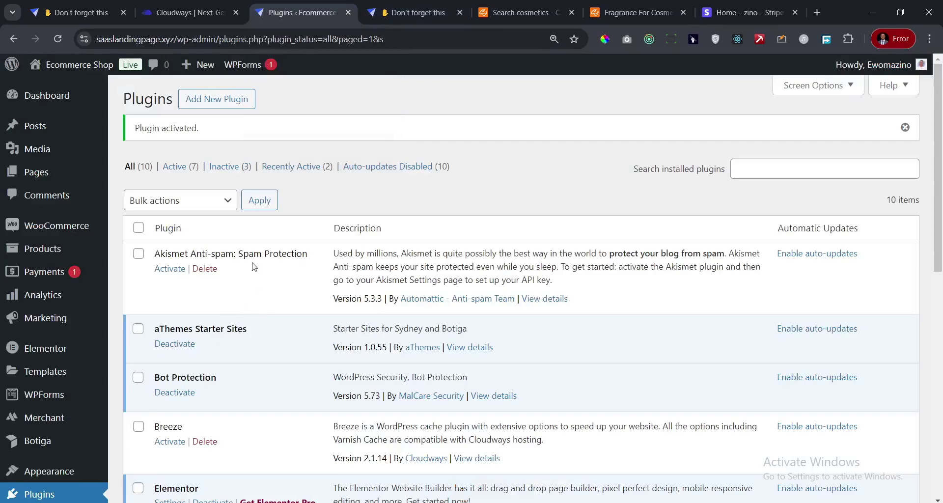
Autofill the store's address line 1, city and postcode in WooCommerce General settings and save them.
mouse_move(67, 226)
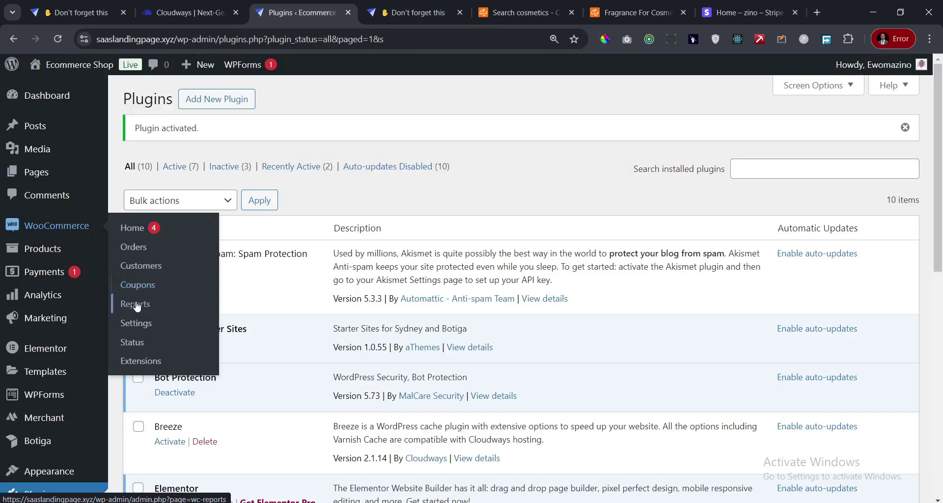
click(138, 329)
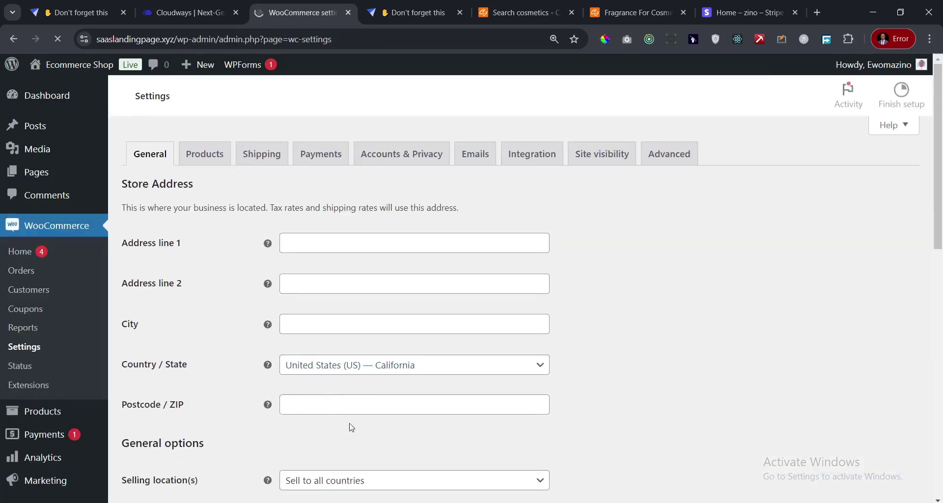
click(339, 271)
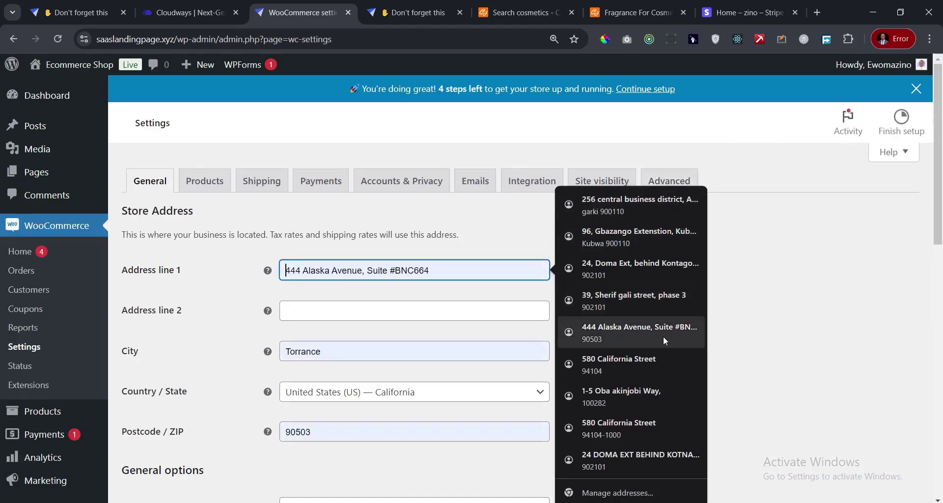
click(647, 331)
scroll(695, 309, down, 5)
scroll(696, 309, down, 1)
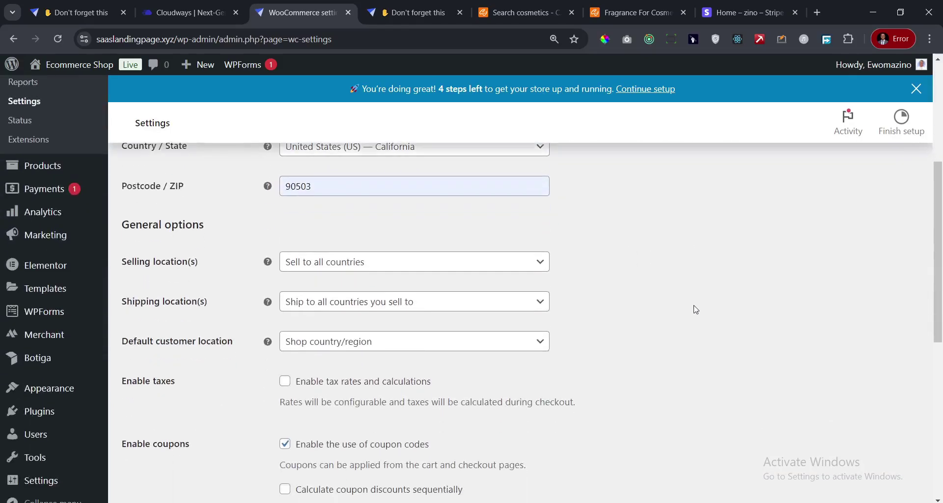
scroll(695, 309, down, 5)
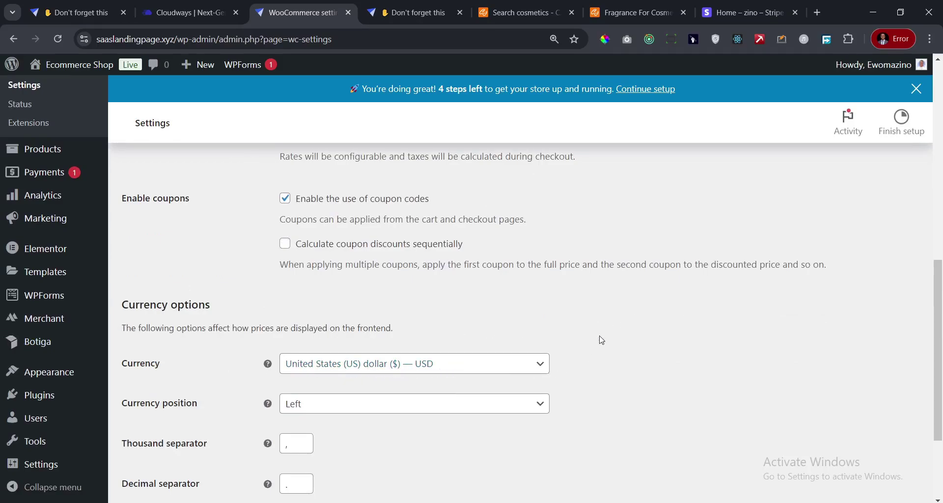
scroll(613, 334, down, 3)
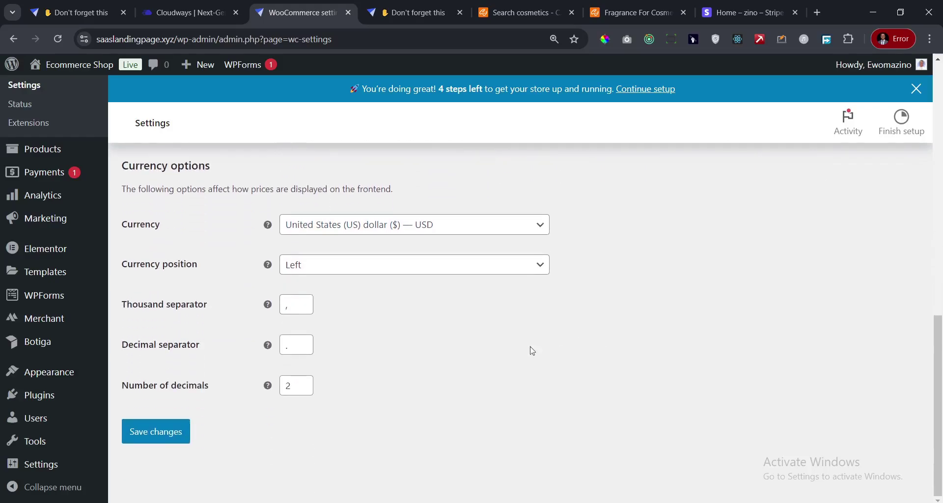
click(154, 442)
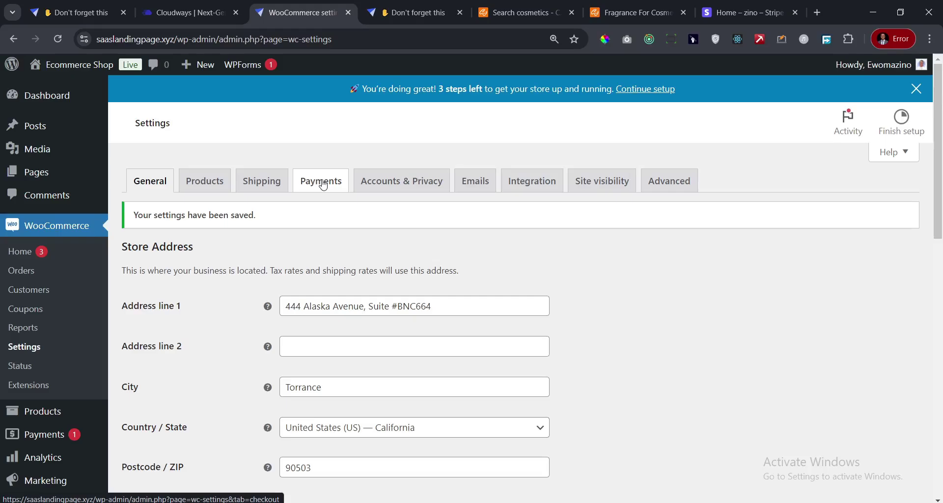
click(322, 186)
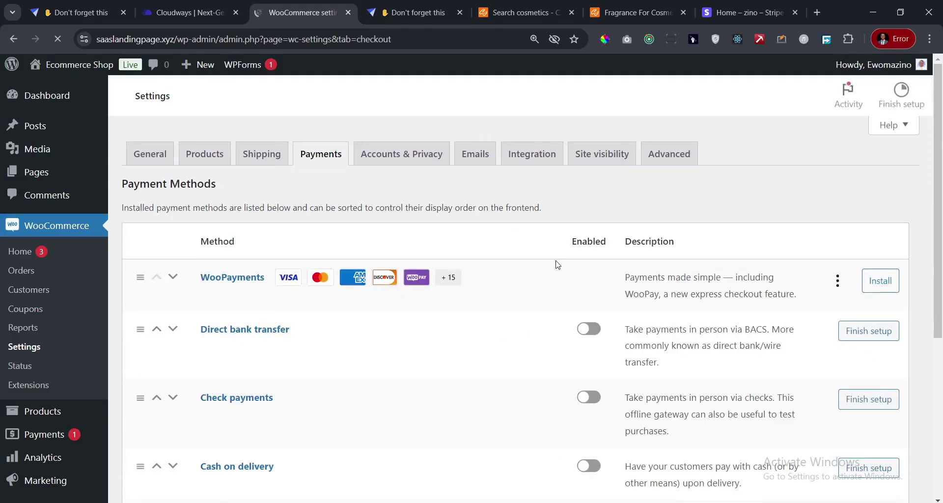
Toggle Cash on delivery on in the payment methods list and open its setup.
scroll(442, 273, down, 1)
scroll(514, 277, down, 1)
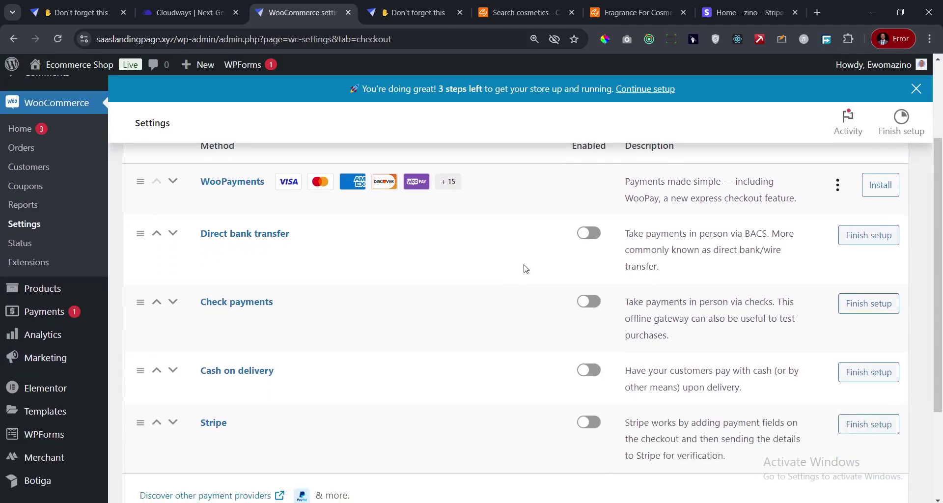
click(593, 375)
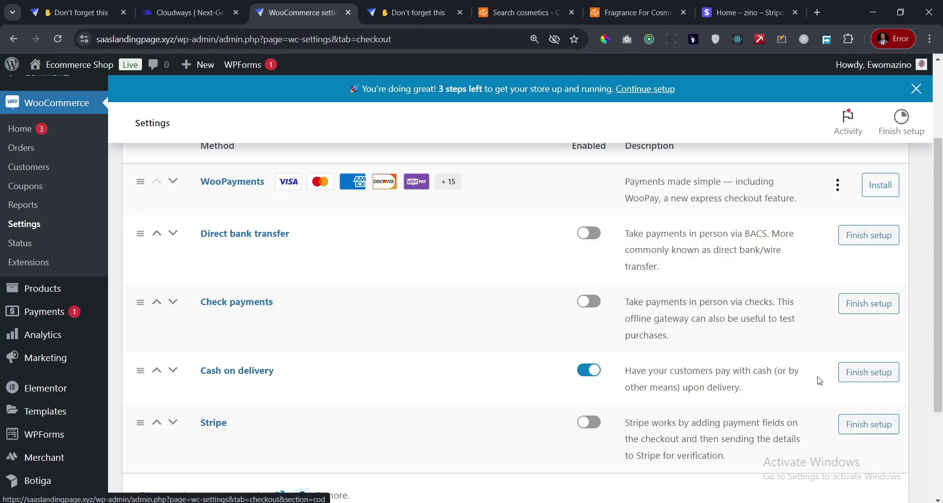
click(864, 377)
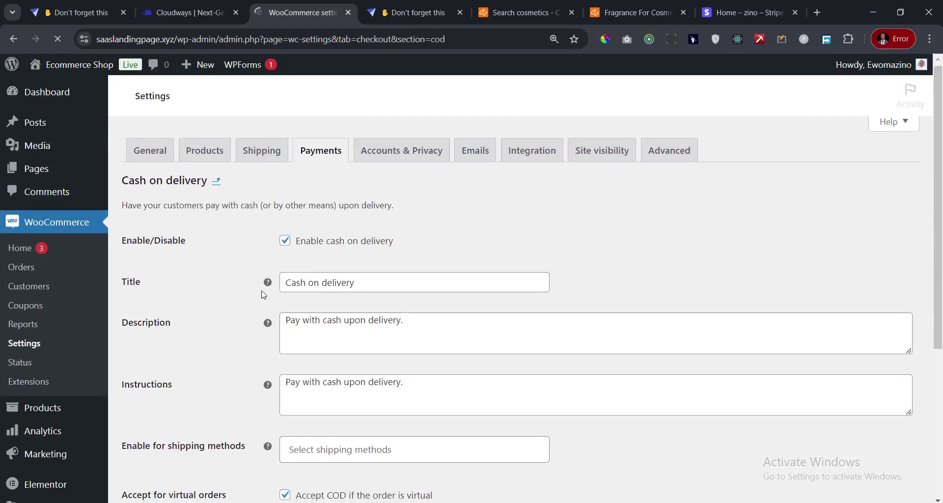
Untick 'Accept COD for virtual orders', save, and return to the Payments list.
scroll(263, 293, down, 5)
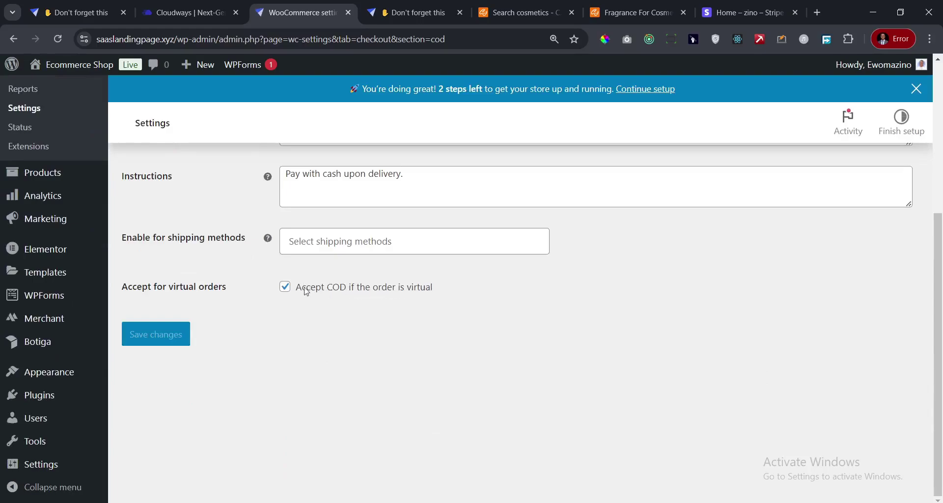
click(286, 290)
click(157, 339)
click(157, 339)
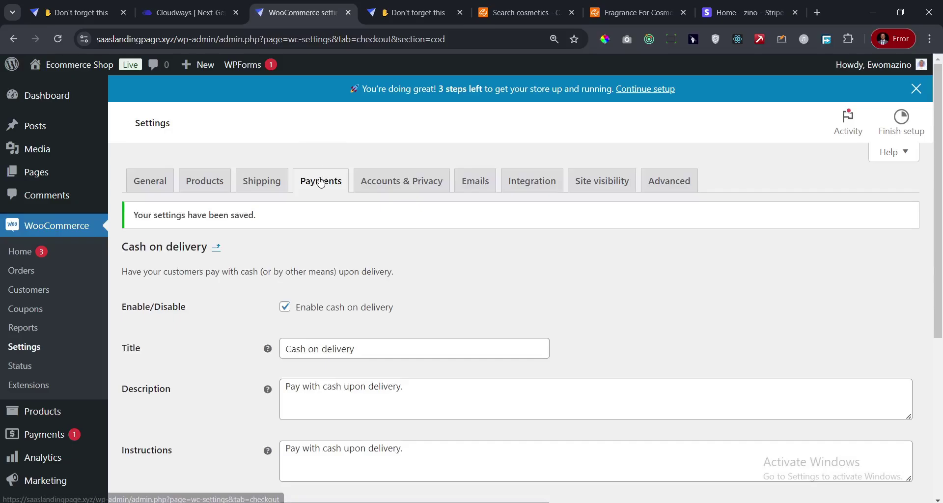
click(319, 182)
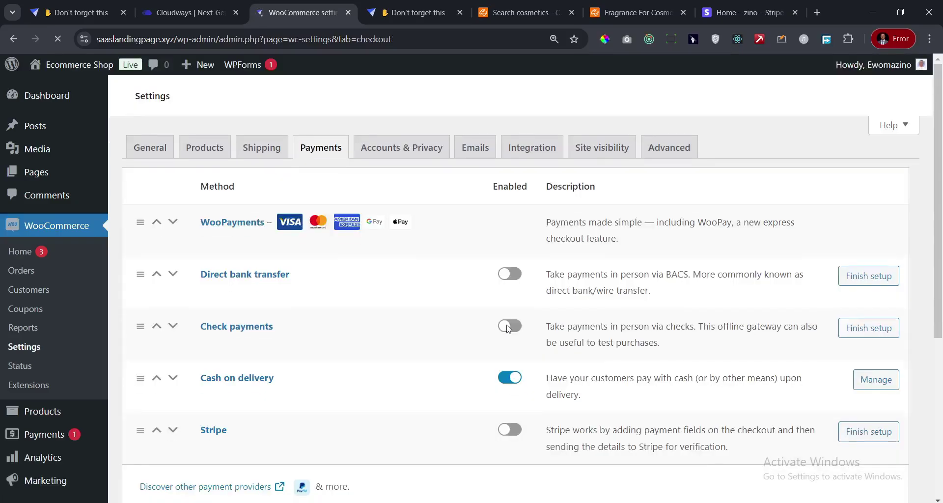
scroll(374, 372, down, 5)
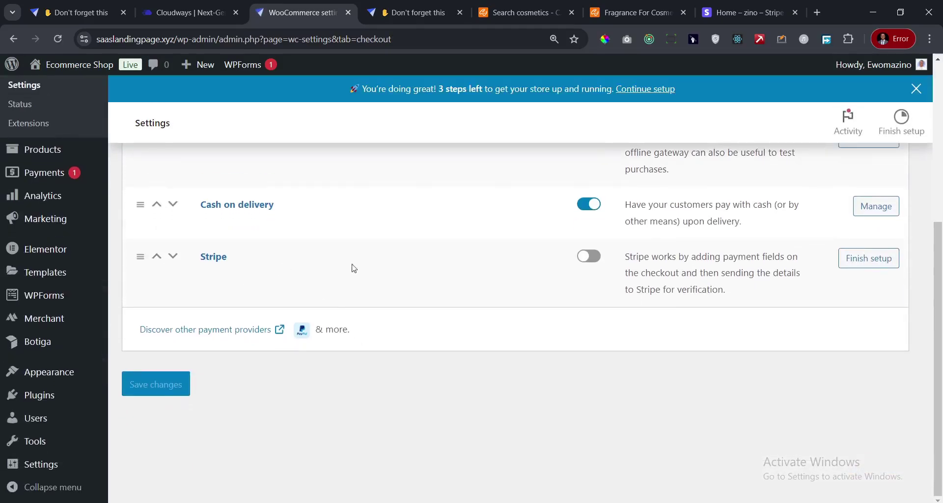
Begin Stripe's Finish setup and choose to create or connect a test account instead of live.
click(593, 286)
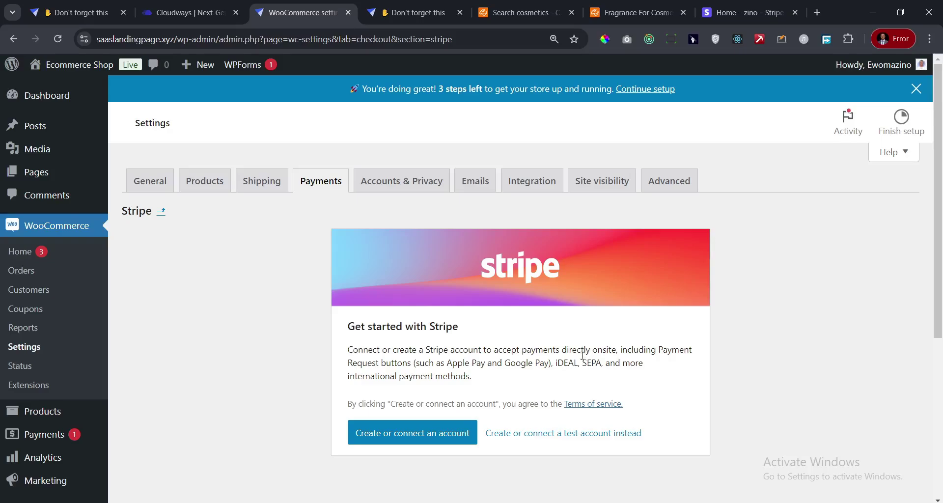
click(588, 436)
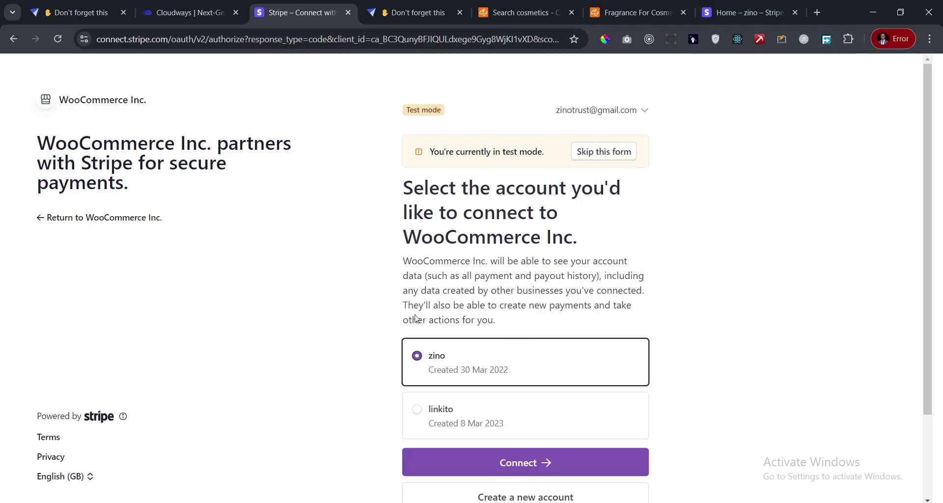
Select the existing Stripe account and skip the form to connect it in test mode.
click(441, 357)
scroll(546, 457, down, 1)
scroll(540, 422, down, 1)
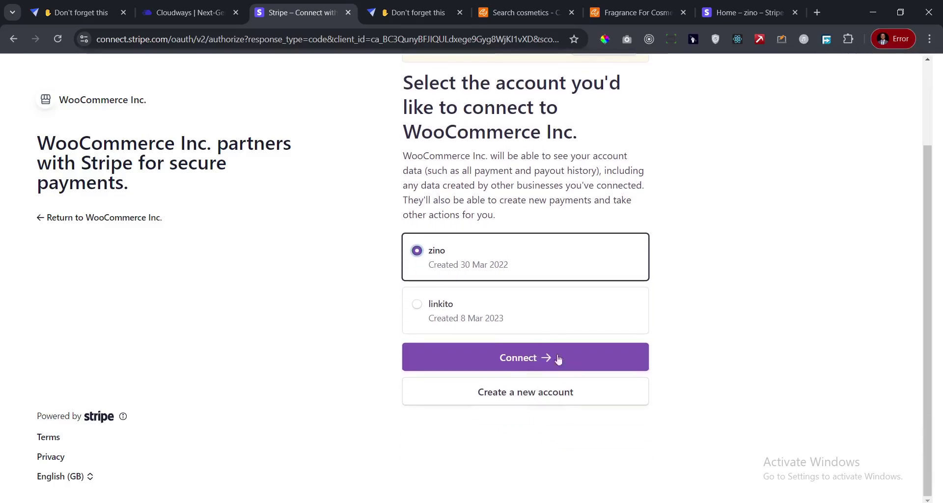
scroll(599, 343, up, 2)
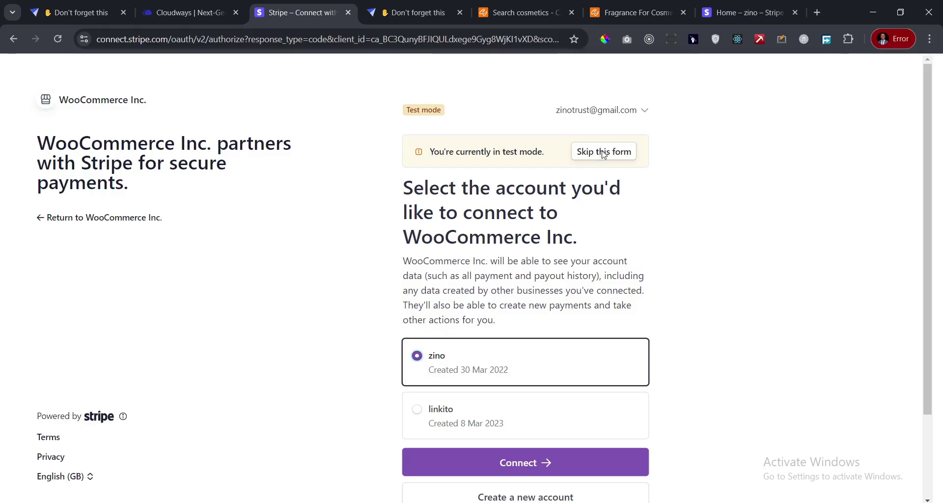
click(604, 153)
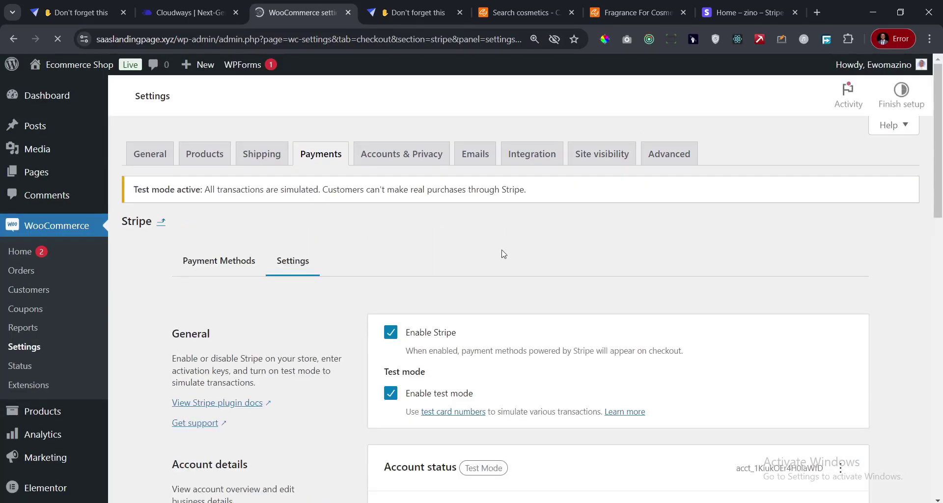
Save the Stripe Settings tab with Stripe and test mode enabled.
scroll(410, 275, down, 4)
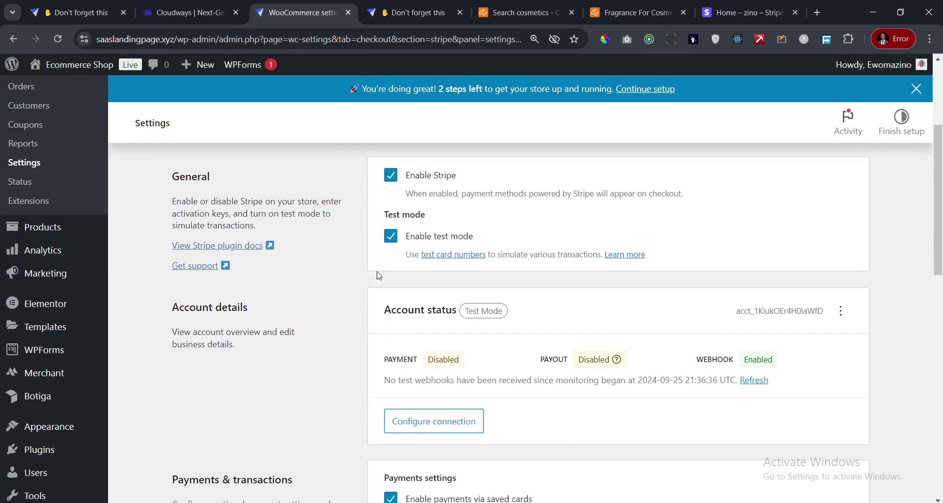
scroll(379, 275, down, 4)
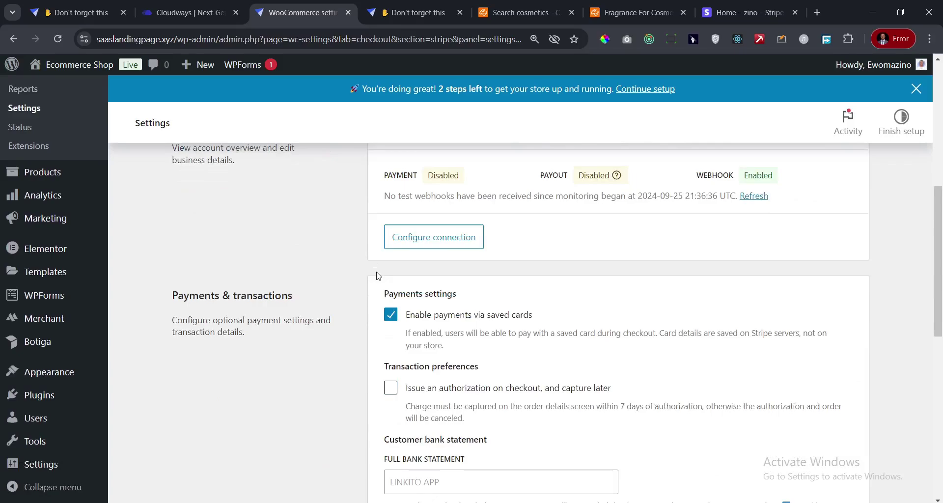
scroll(378, 276, down, 5)
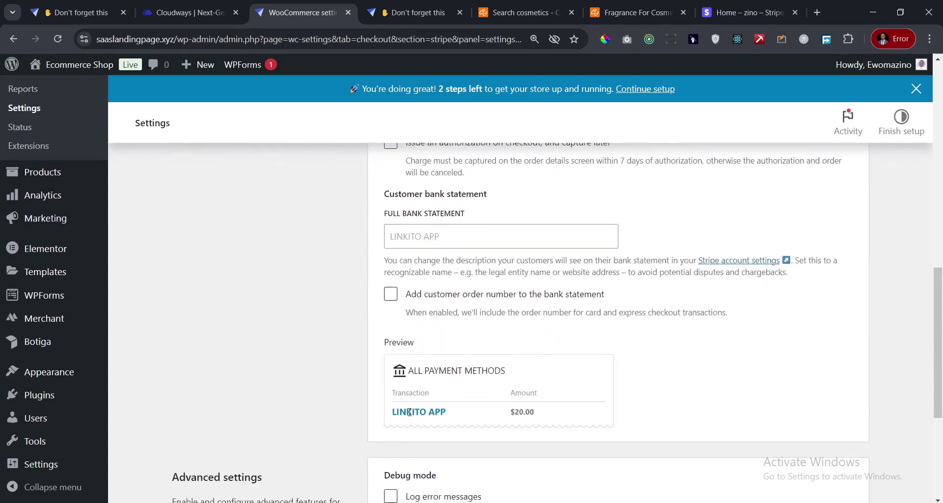
scroll(371, 377, down, 3)
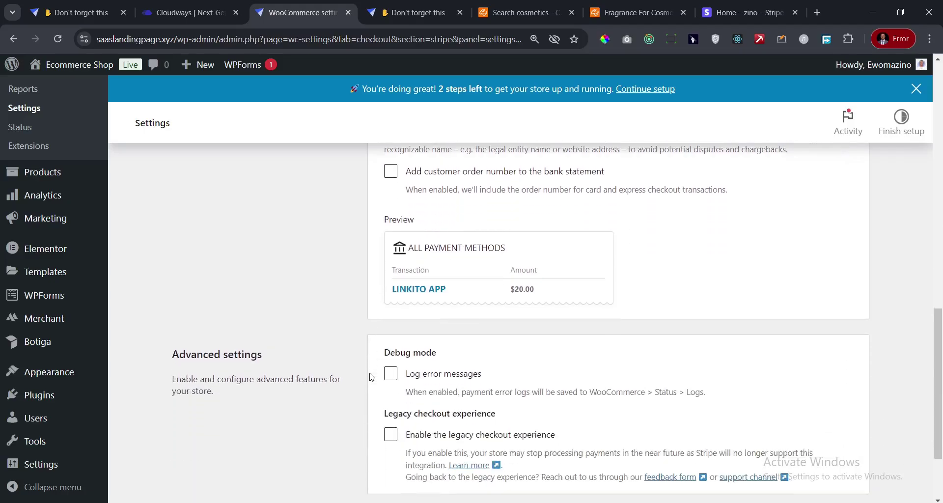
scroll(372, 377, down, 3)
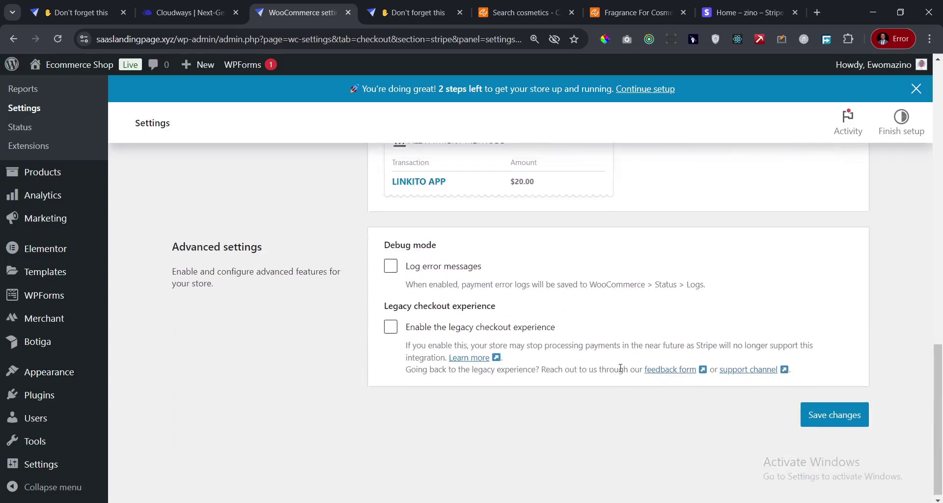
scroll(622, 374, up, 15)
scroll(621, 372, up, 6)
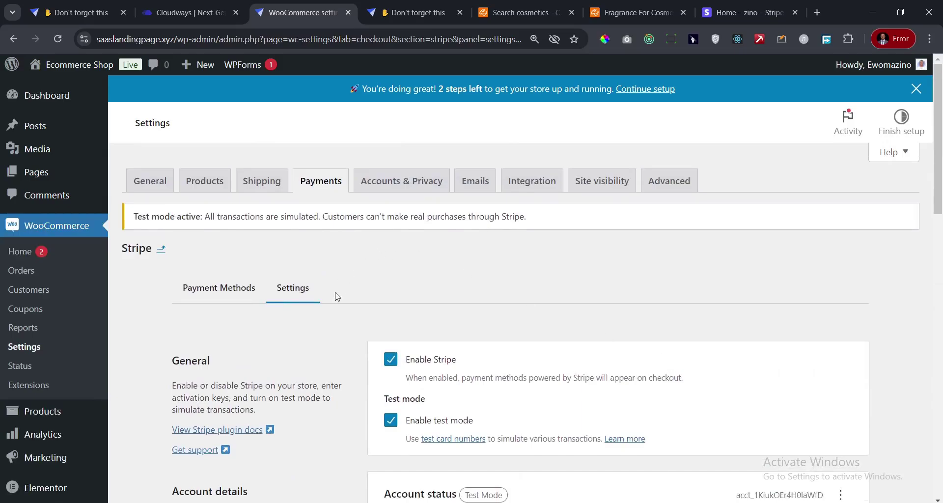
scroll(339, 297, down, 1)
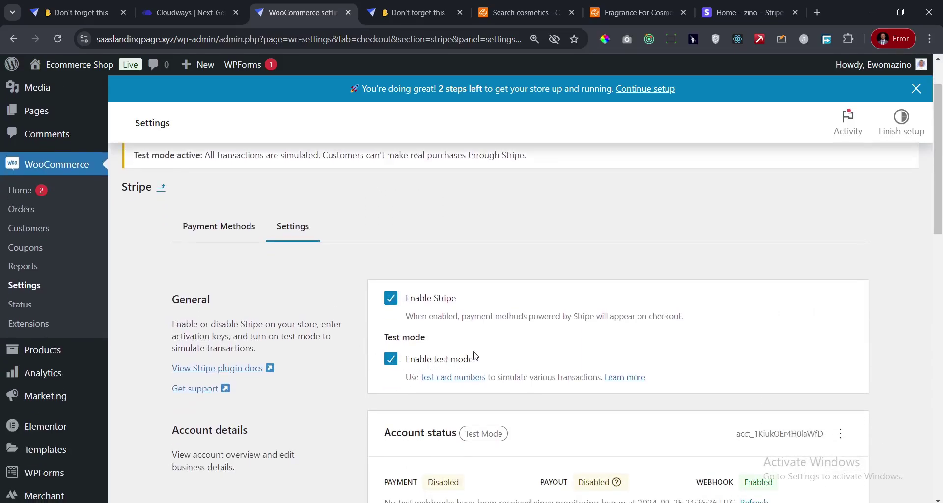
scroll(830, 315, down, 12)
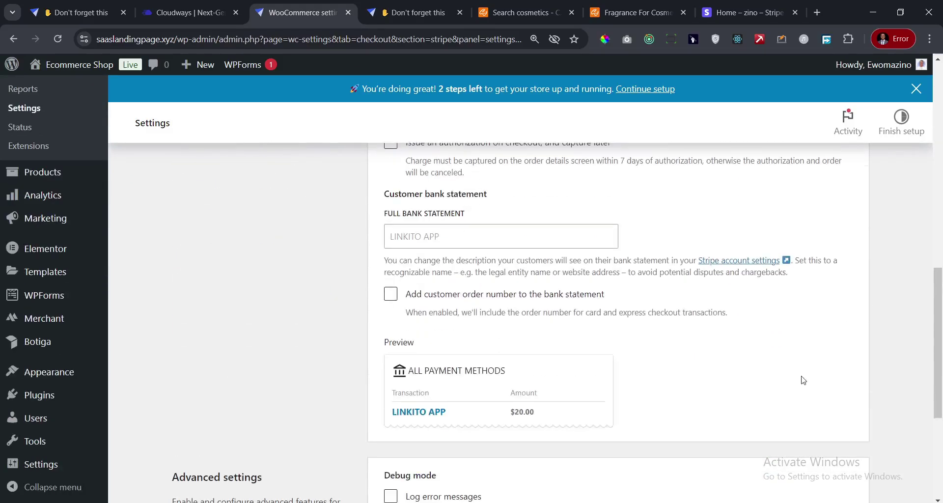
scroll(803, 380, down, 5)
click(829, 410)
Show the Stripe Payment Methods list, with credit/debit cards enabled.
scroll(399, 283, up, 5)
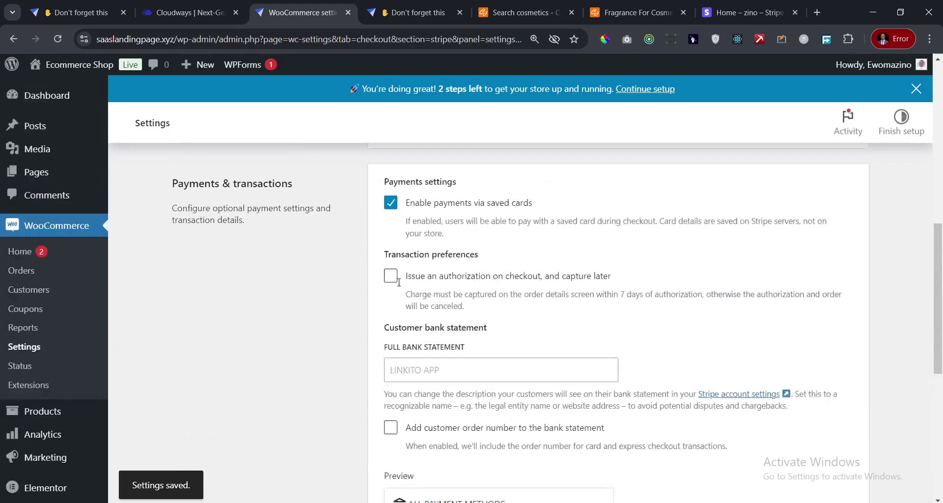
scroll(398, 282, up, 12)
scroll(399, 285, down, 3)
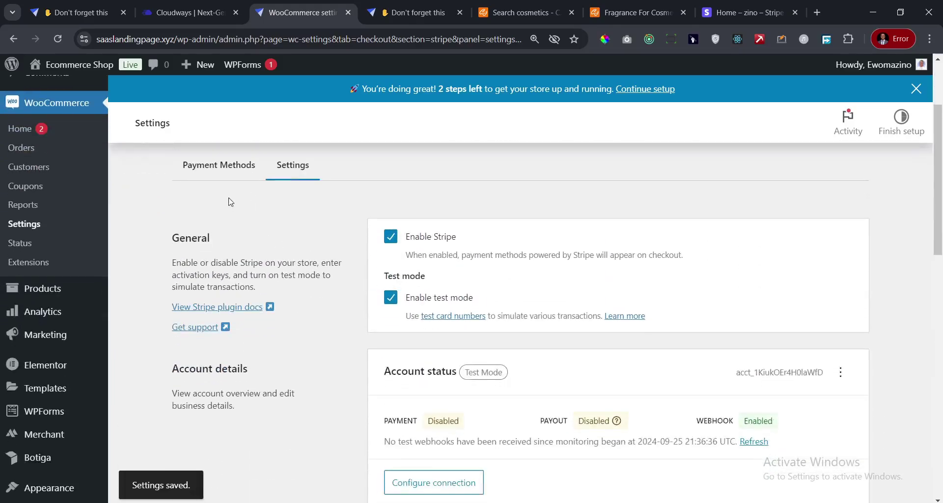
click(225, 165)
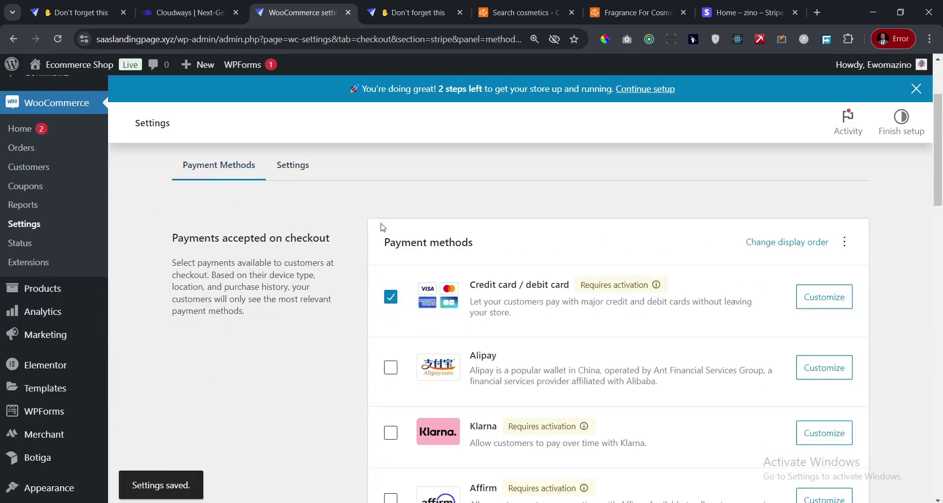
Look through the Stripe payment methods, then go to the WooCommerce Shipping settings.
scroll(791, 309, down, 3)
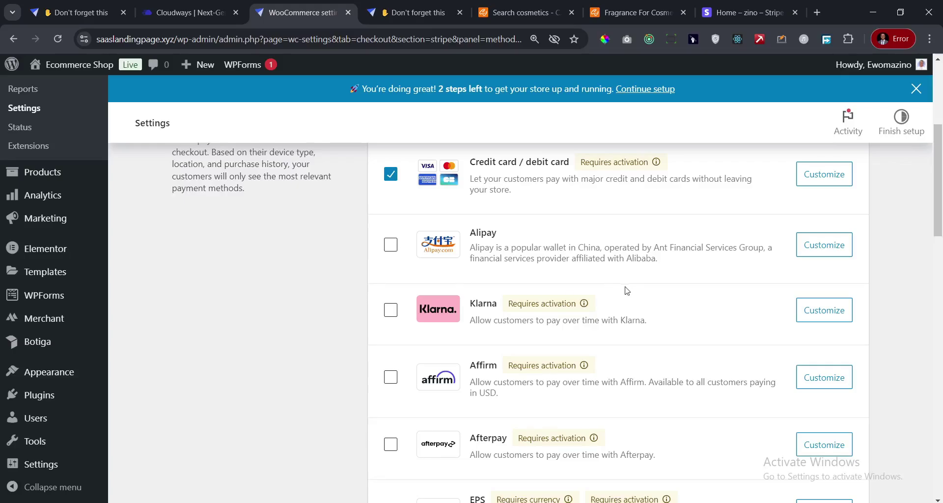
scroll(634, 294, down, 14)
scroll(638, 299, down, 6)
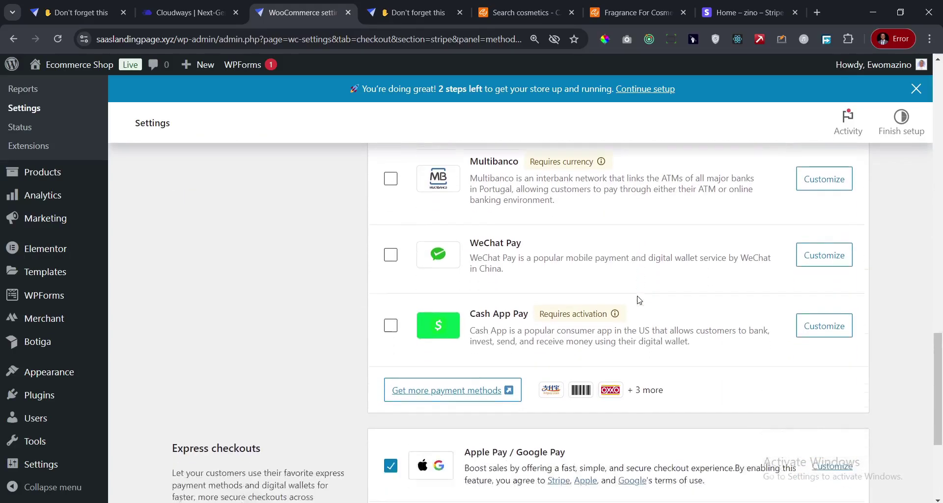
scroll(620, 304, up, 2)
scroll(621, 304, up, 5)
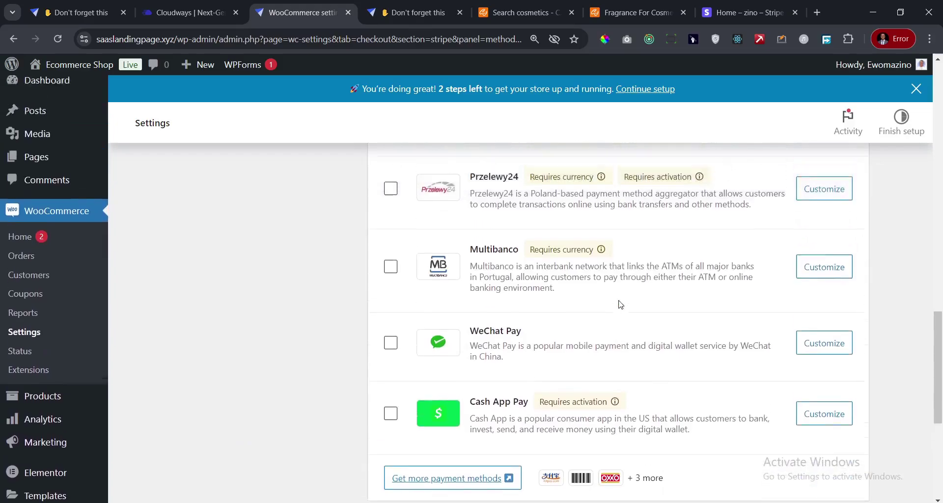
scroll(620, 304, up, 3)
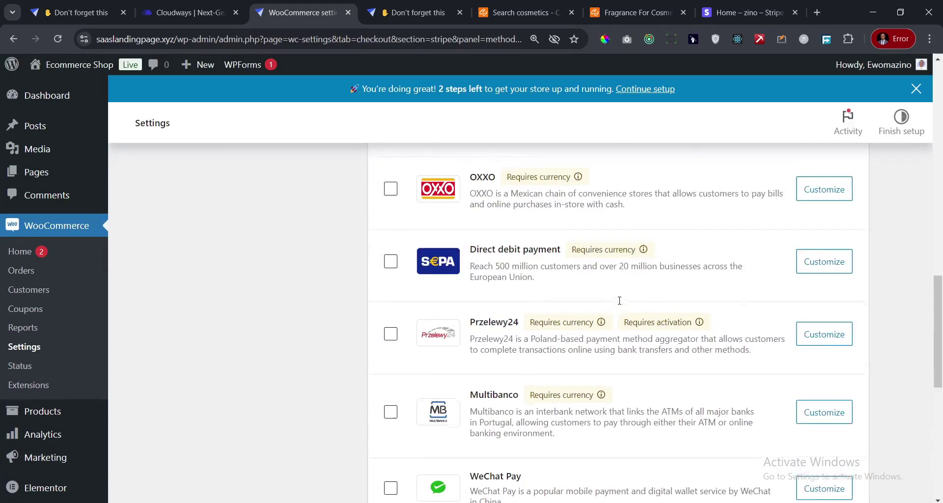
scroll(566, 321, down, 6)
scroll(565, 321, up, 15)
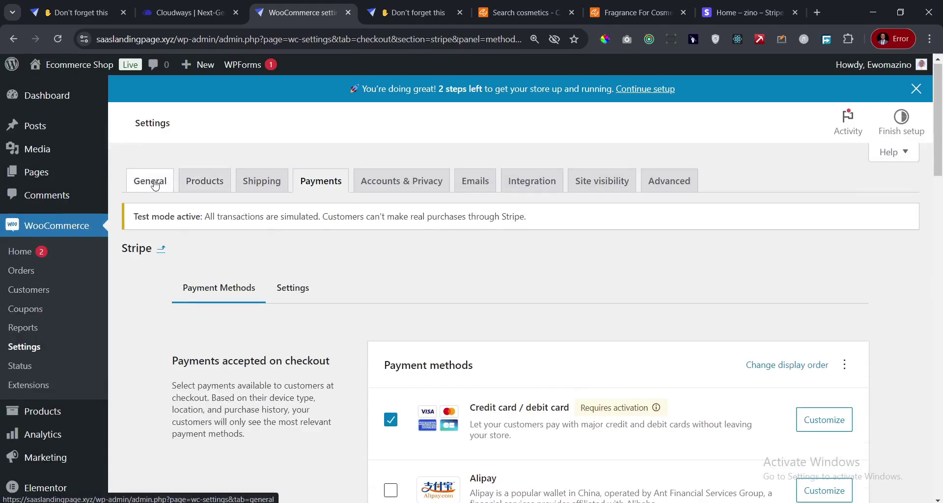
click(265, 186)
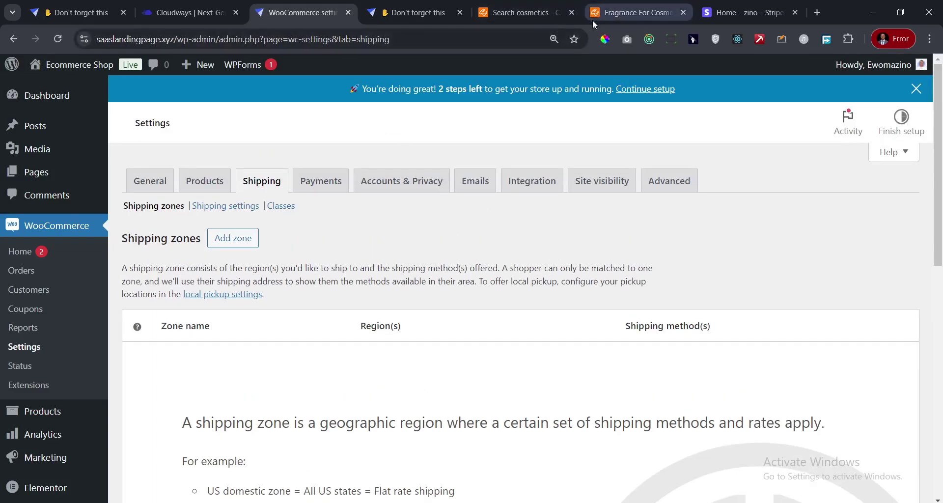
click(638, 11)
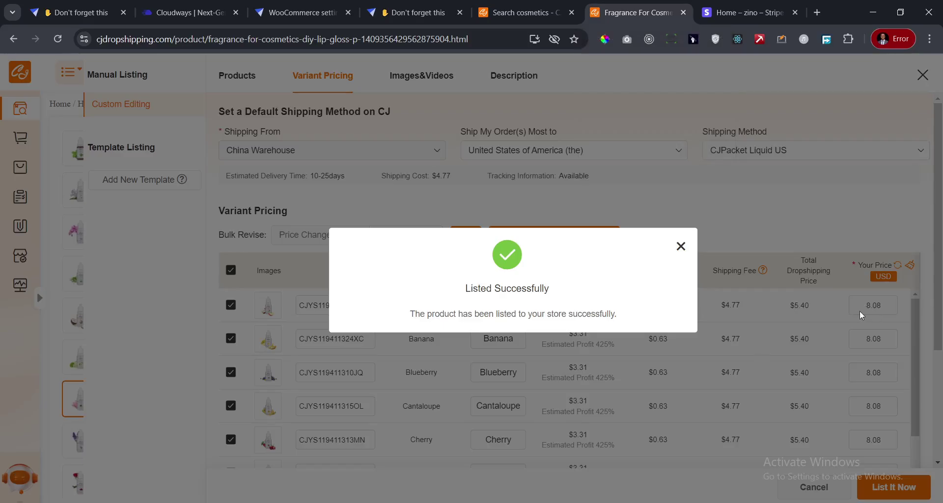
click(300, 15)
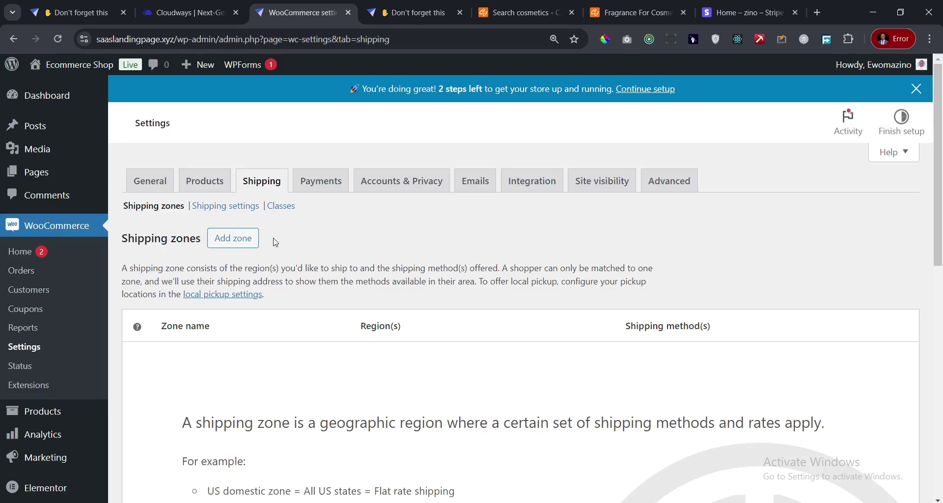
Add a new shipping zone and name it 'US Zone'.
click(237, 242)
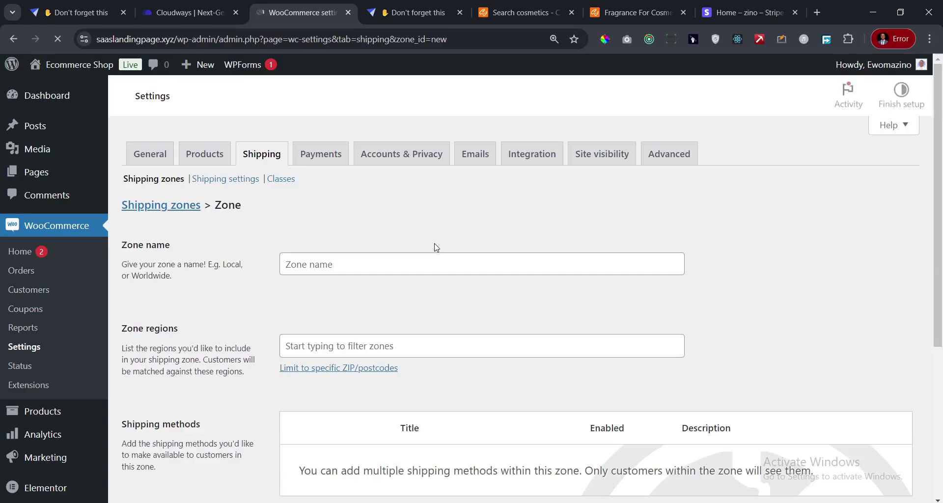
click(409, 291)
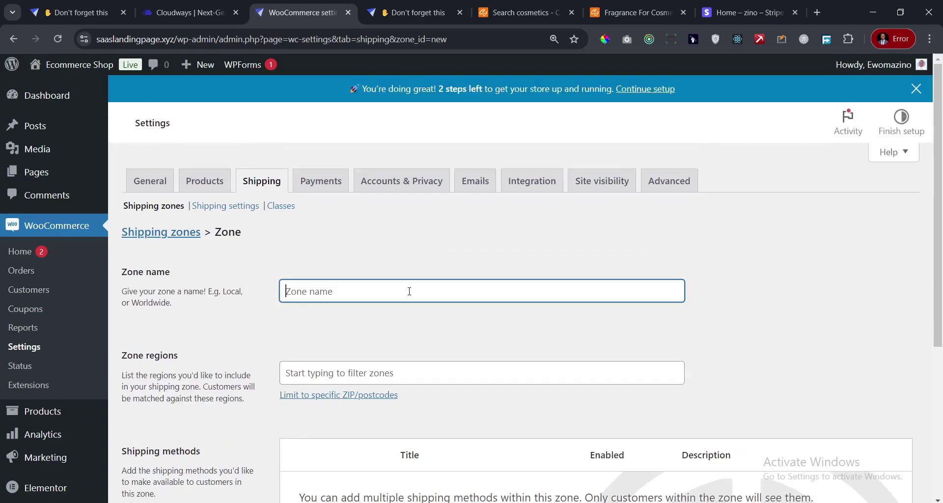
text(US zINO)
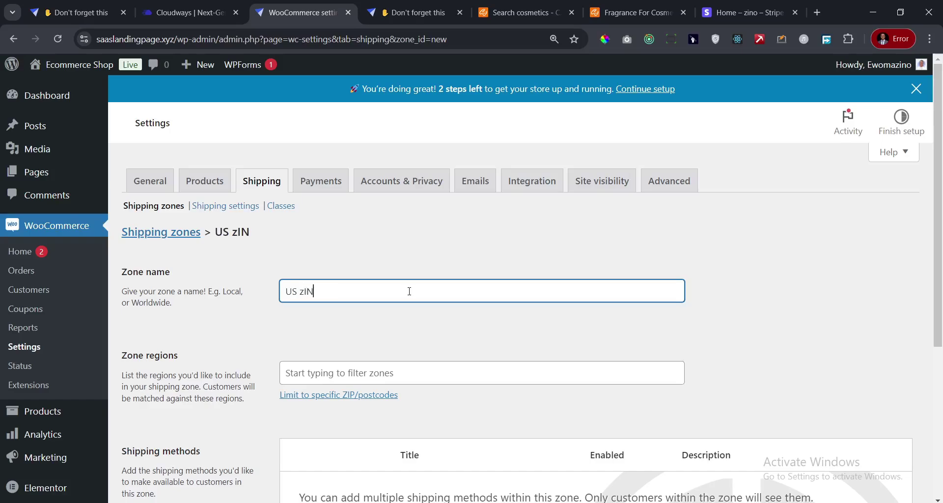
key(BackSpace)
key(BackSpace)
key(BackSpace)
text(Z)
key(BackSpace)
key(BackSpace)
text(Zone)
scroll(510, 275, down, 1)
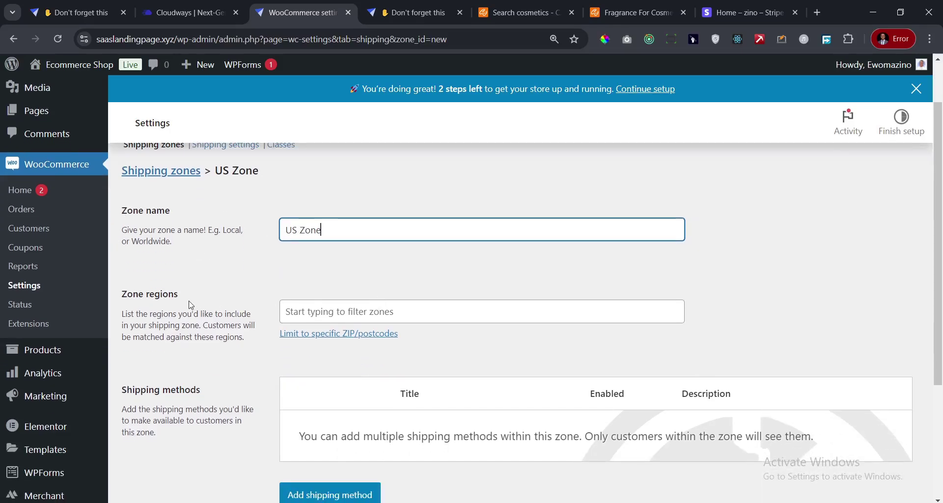
Browse the continents and countries offered in the Zone regions dropdown.
click(370, 316)
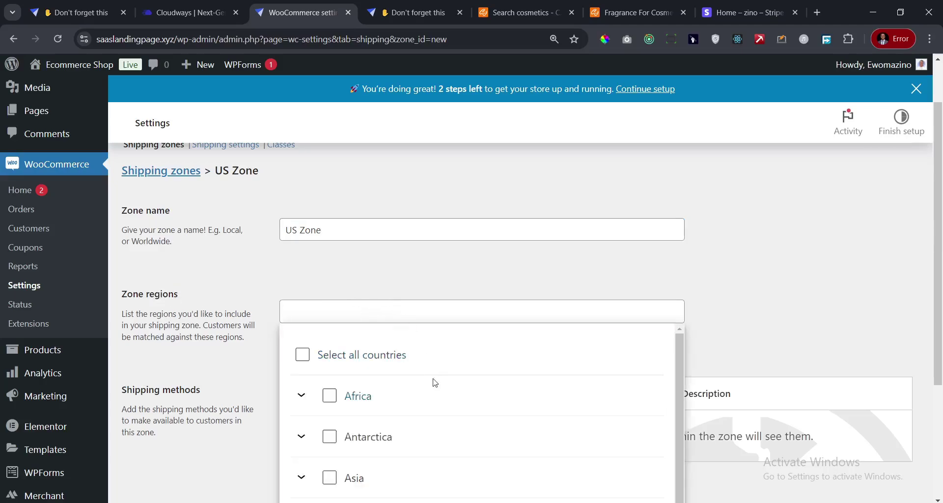
scroll(434, 380, down, 5)
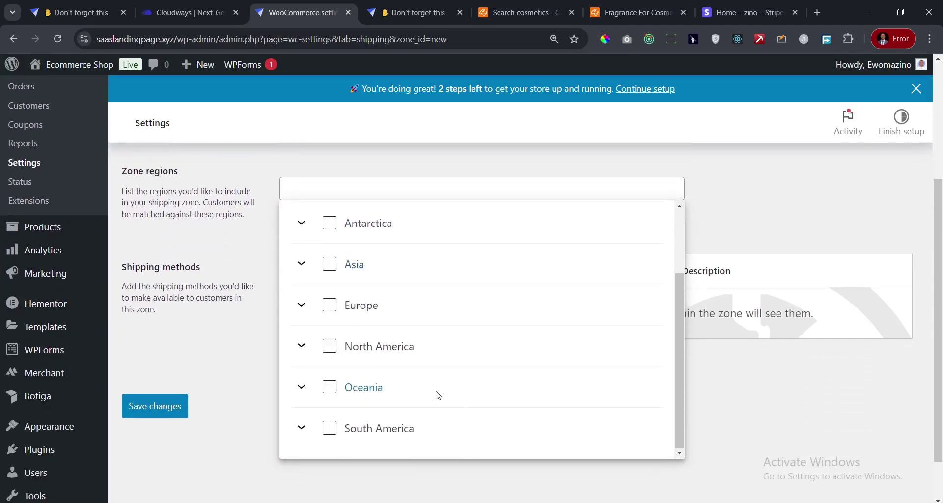
scroll(408, 399, up, 2)
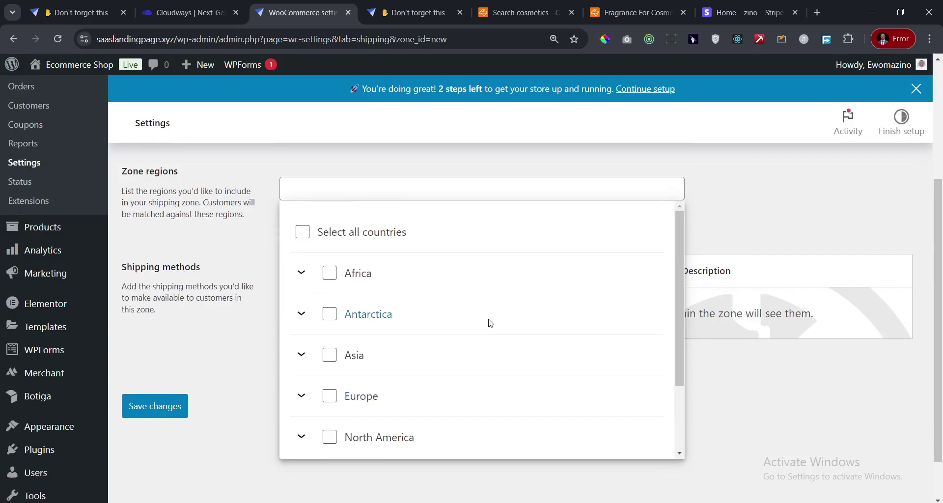
scroll(457, 278, down, 2)
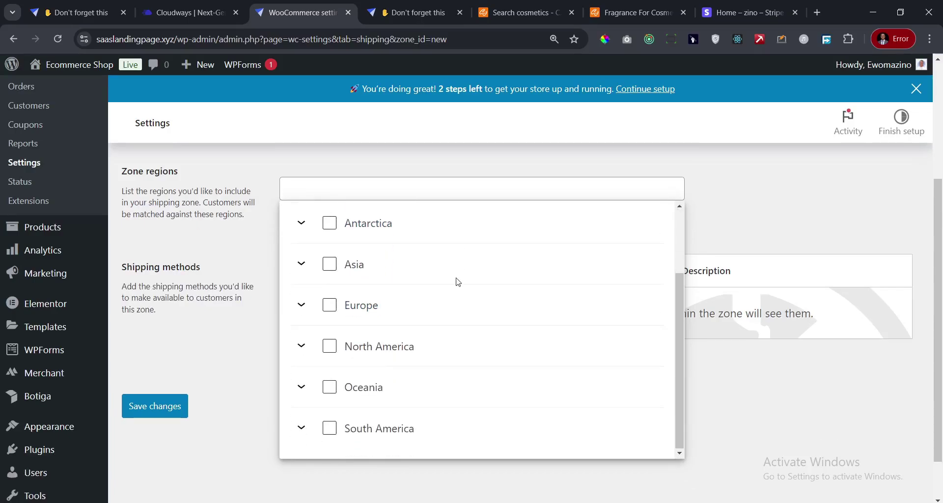
scroll(462, 303, up, 2)
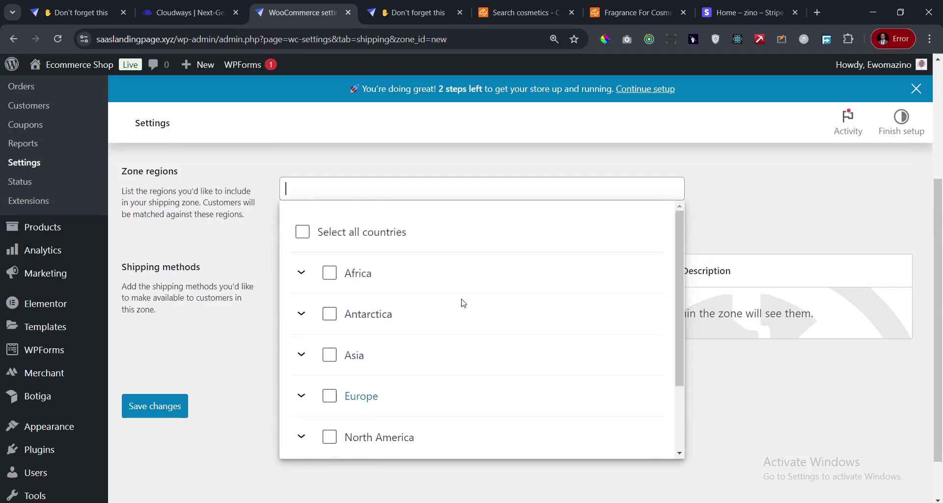
scroll(464, 302, up, 2)
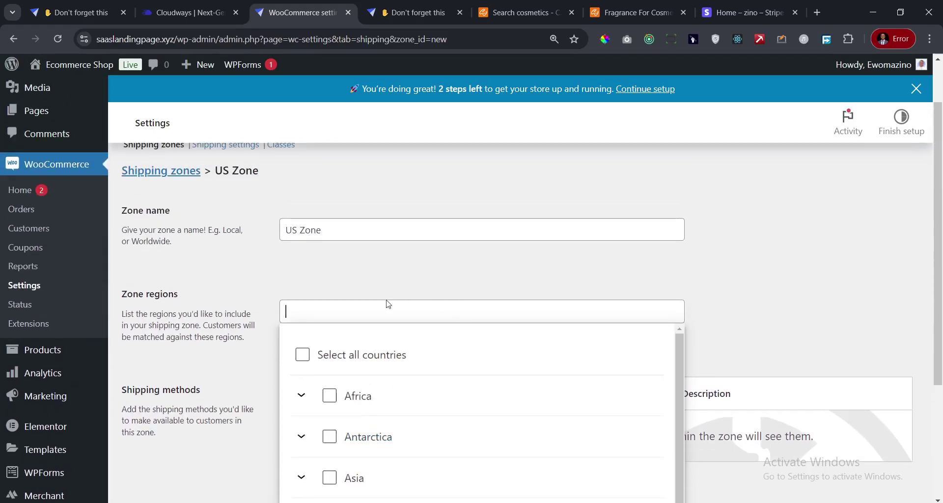
scroll(255, 292, down, 2)
scroll(405, 317, down, 4)
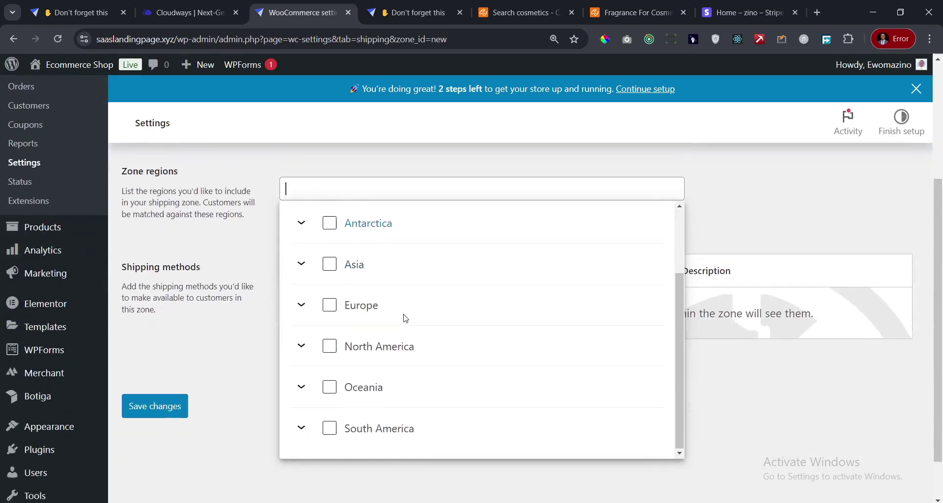
scroll(415, 310, up, 2)
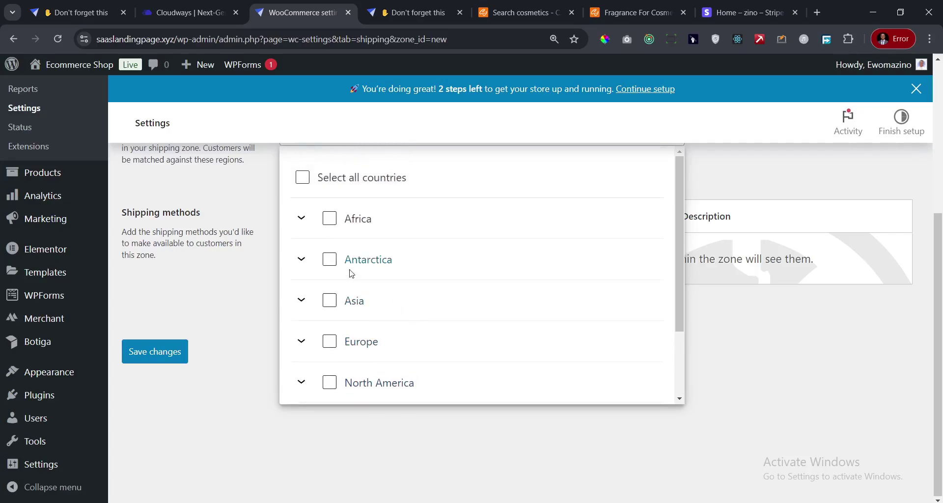
scroll(313, 292, down, 1)
scroll(280, 294, up, 1)
scroll(229, 296, up, 5)
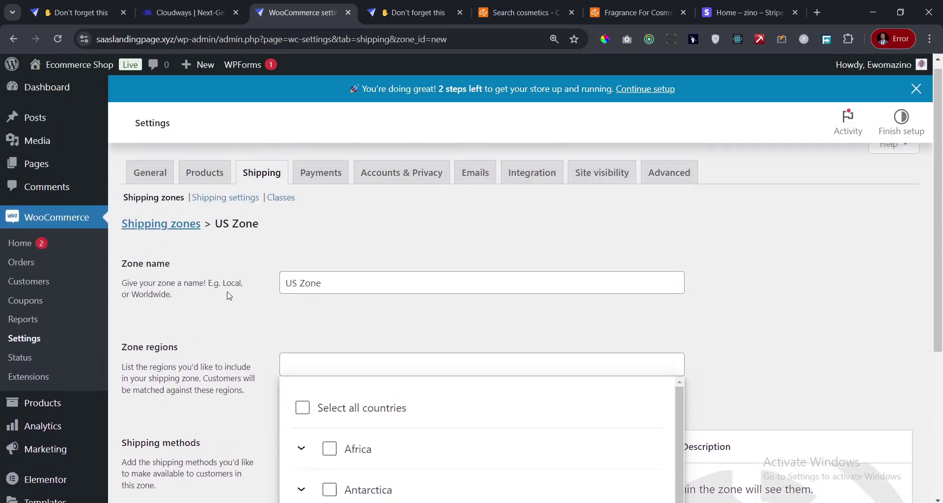
click(320, 289)
Rename the zone to 'Europe Zone' and tick Europe as its region.
mouse_move(291, 290)
mouse_down()
mouse_move(273, 291)
mouse_move(281, 289)
mouse_up()
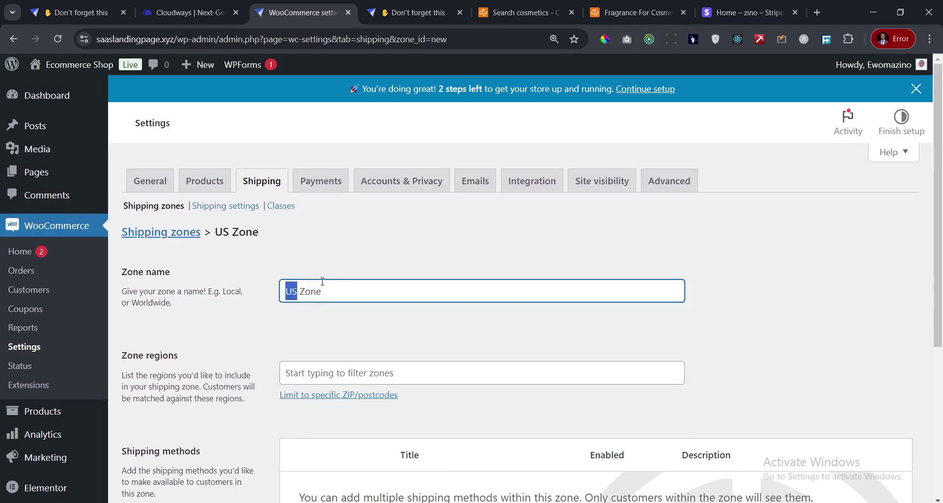
text(Europe)
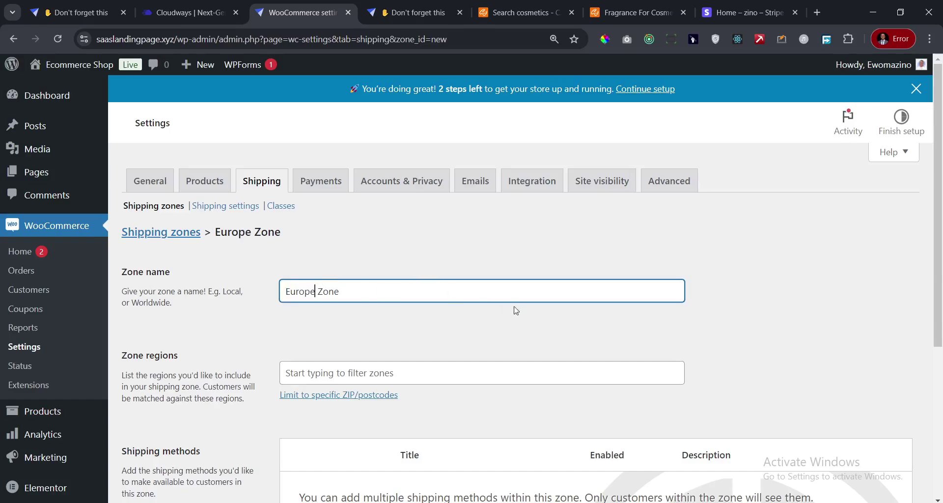
scroll(515, 312, down, 1)
click(340, 312)
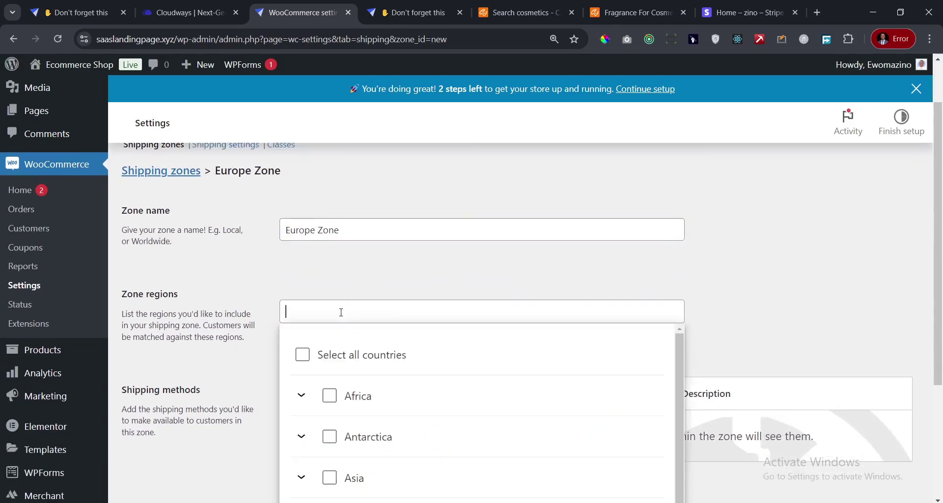
scroll(419, 281, down, 3)
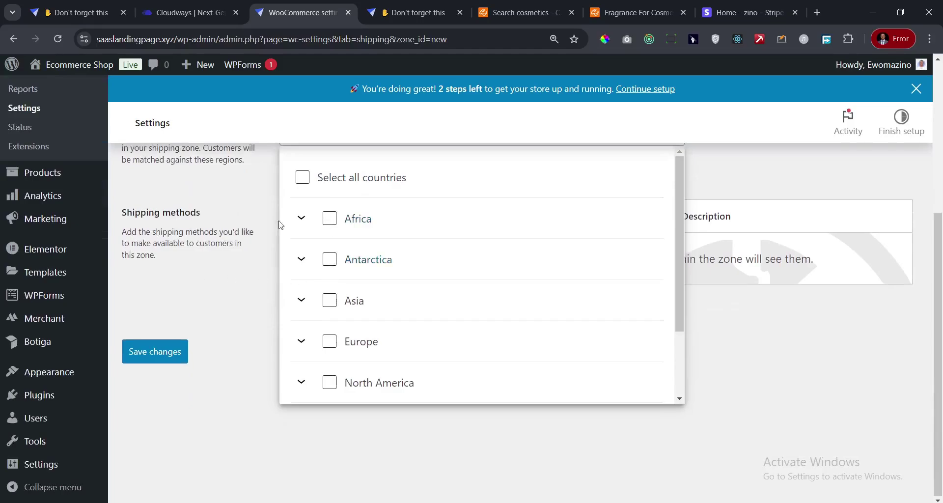
scroll(403, 301, down, 2)
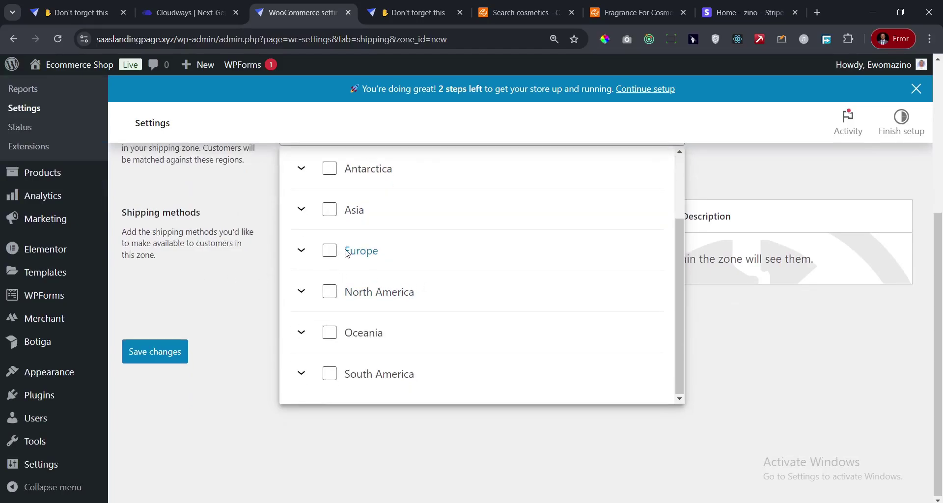
click(331, 253)
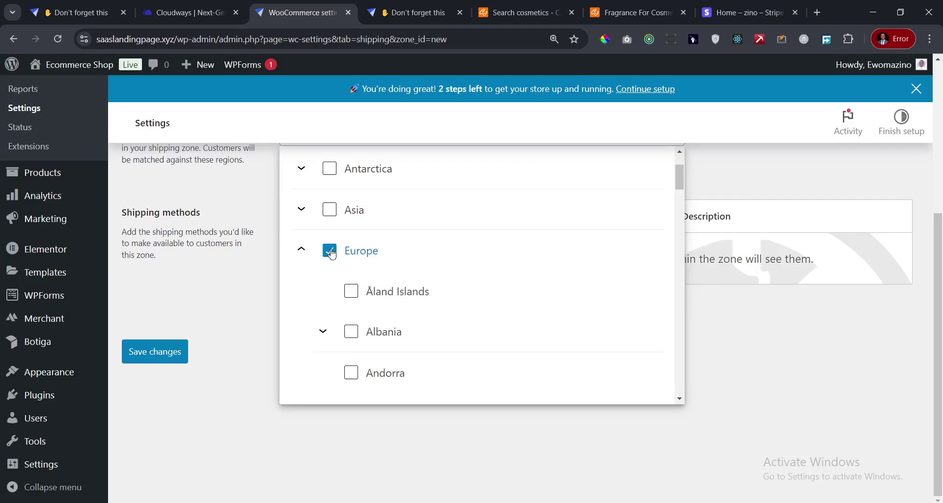
click(238, 303)
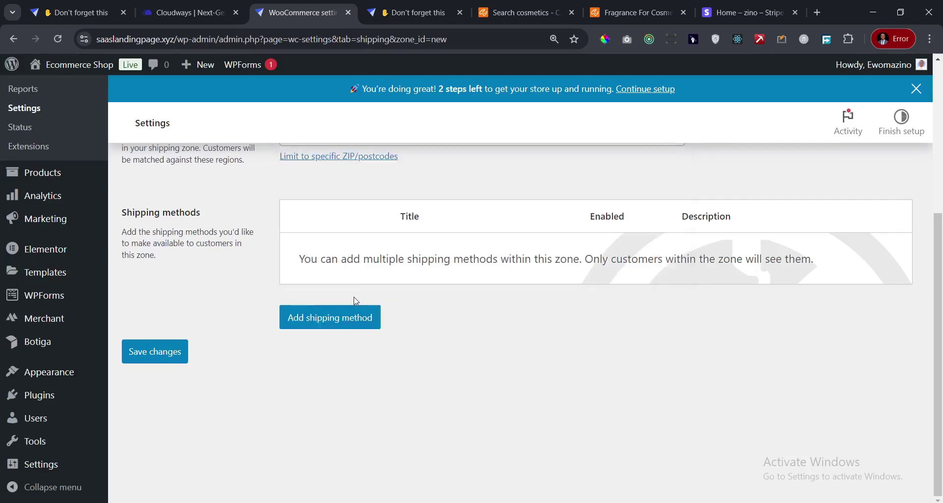
Bring up the Add shipping method dialog for the Europe Zone.
scroll(263, 300, up, 1)
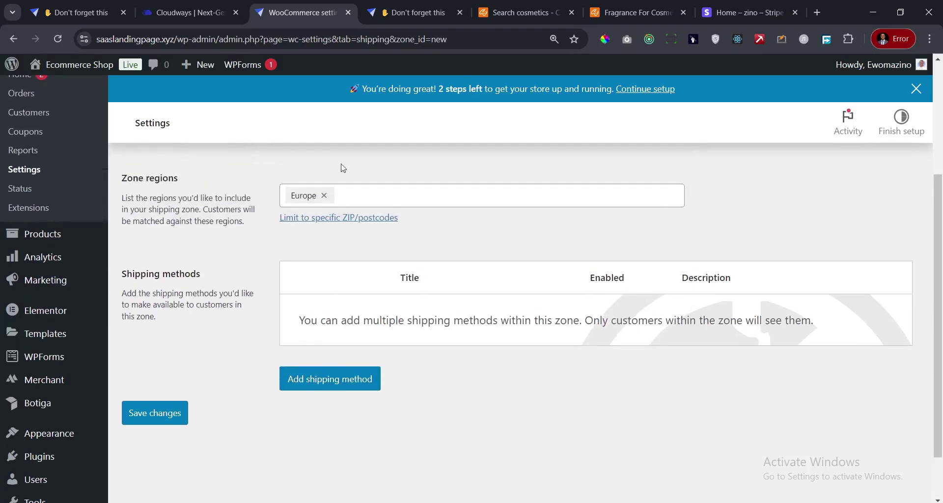
scroll(320, 226, up, 2)
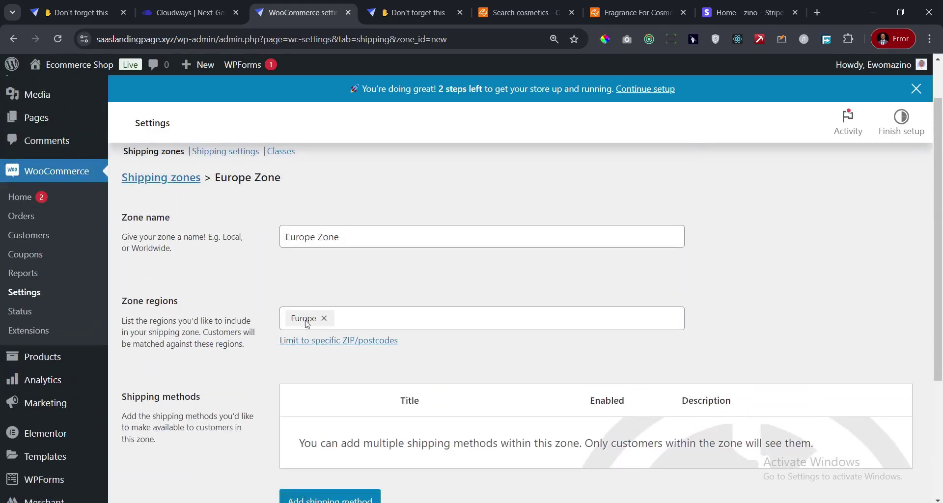
scroll(311, 314, down, 2)
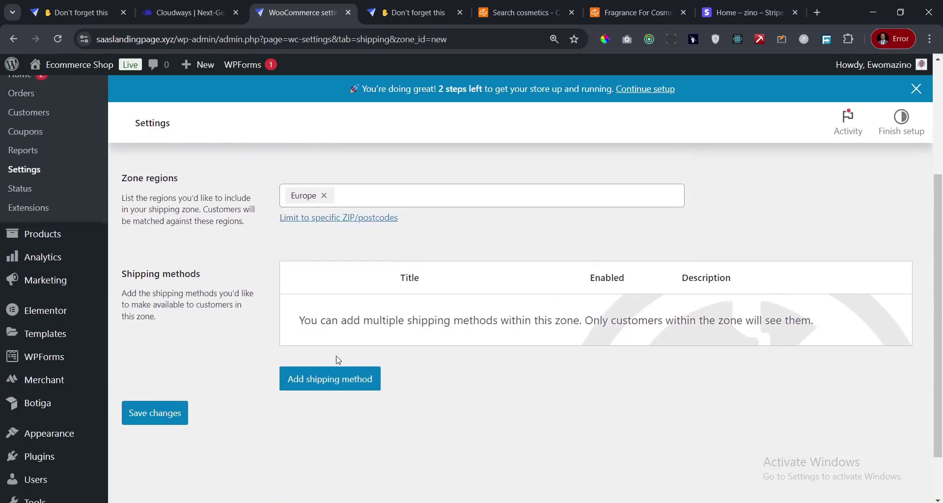
click(328, 379)
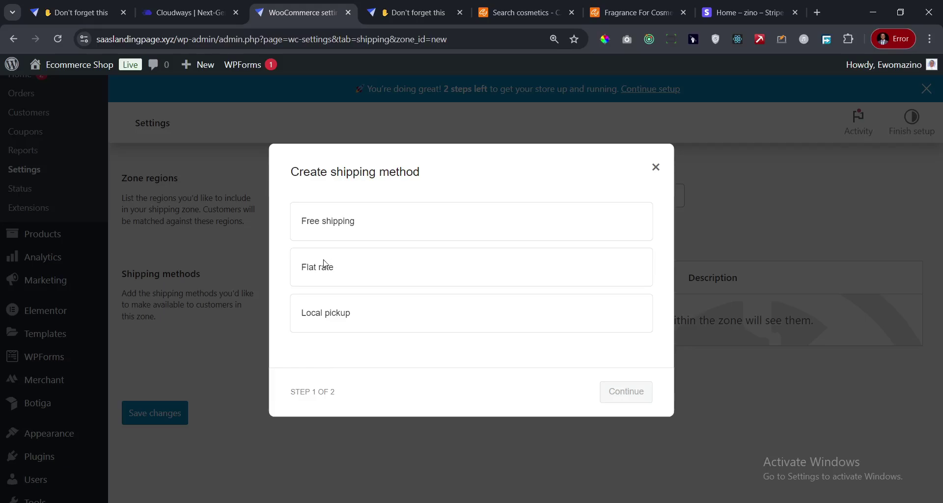
Create a Flat rate shipping method with cost 10 for the Europe Zone.
click(354, 266)
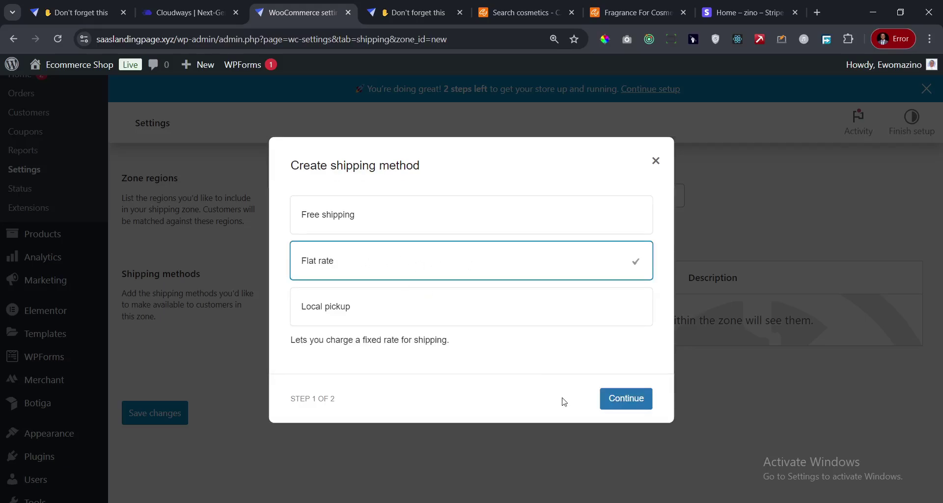
click(614, 400)
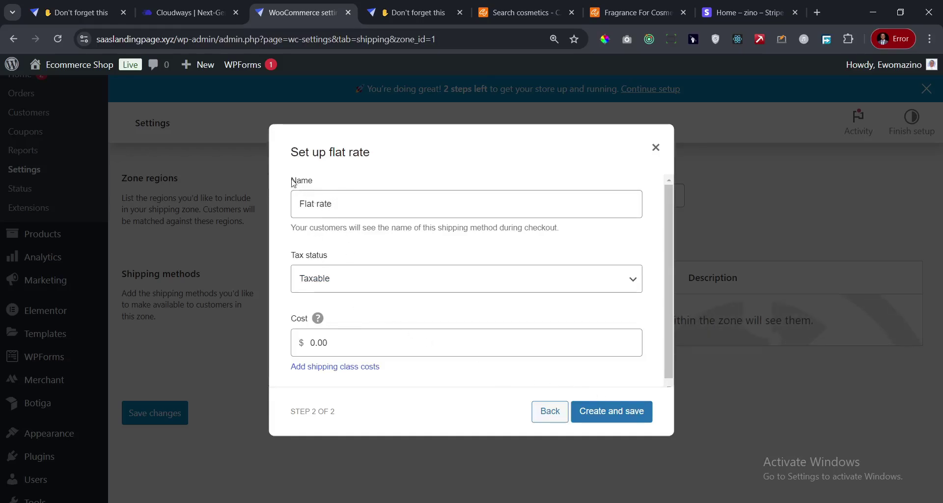
click(333, 344)
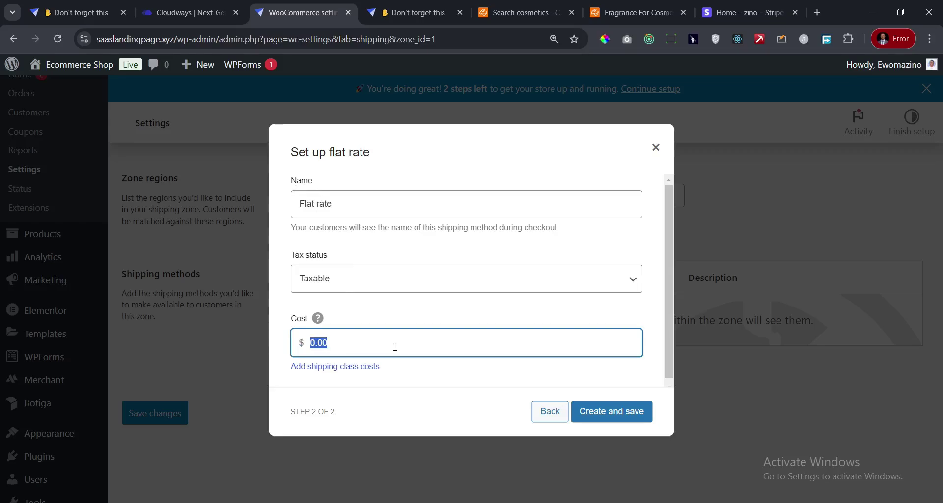
text(10)
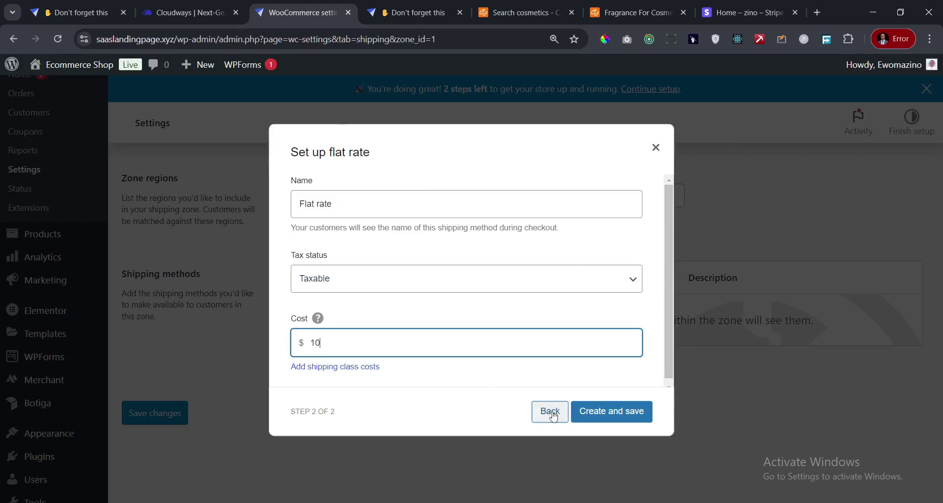
click(617, 421)
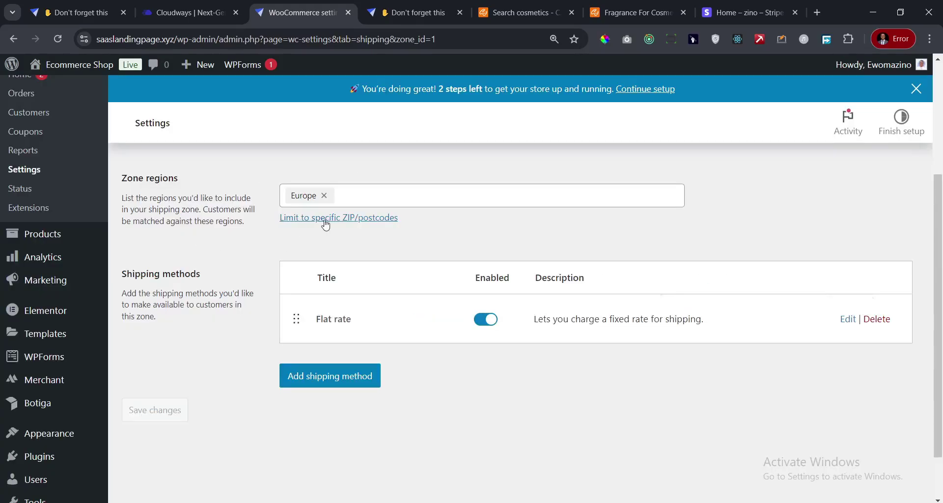
Go back to the Shipping zones list to check Europe Zone's Flat rate method.
scroll(297, 190, up, 4)
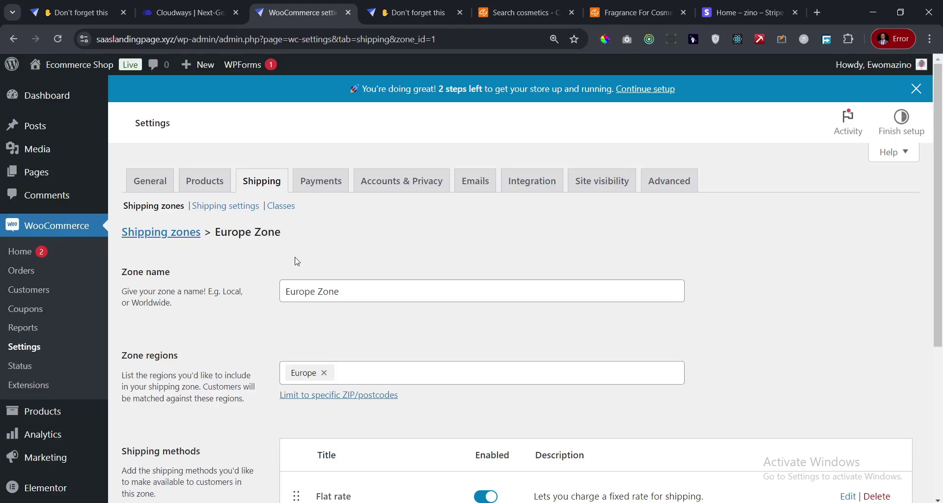
click(262, 183)
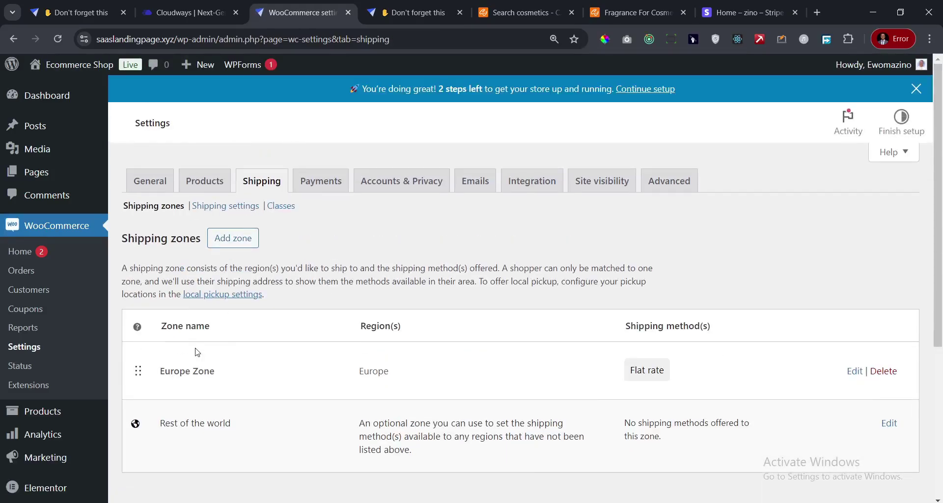
scroll(251, 316, down, 1)
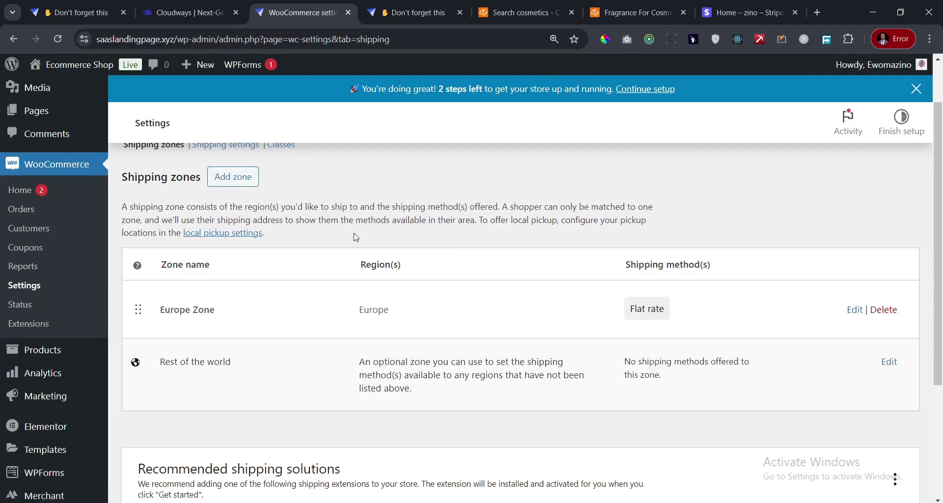
drag(630, 308, 685, 310)
click(687, 307)
Add a Free shipping method to the Europe Zone.
click(855, 310)
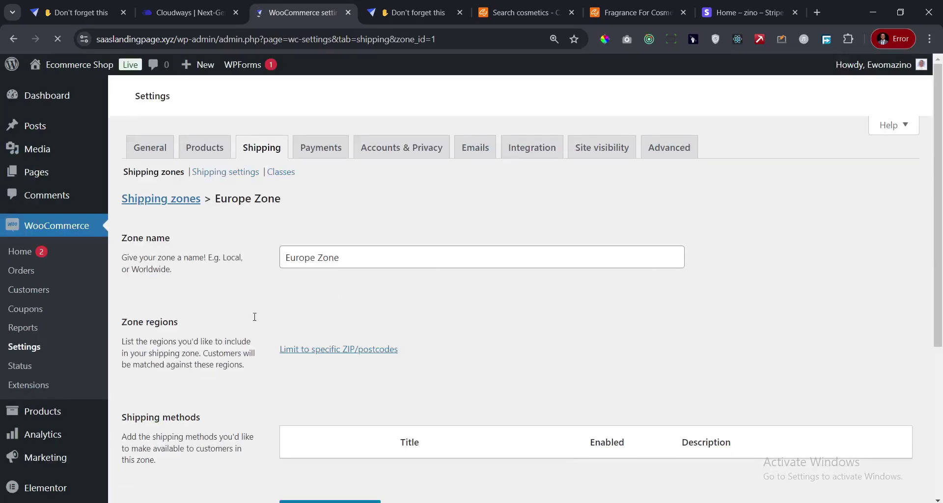
scroll(280, 286, down, 3)
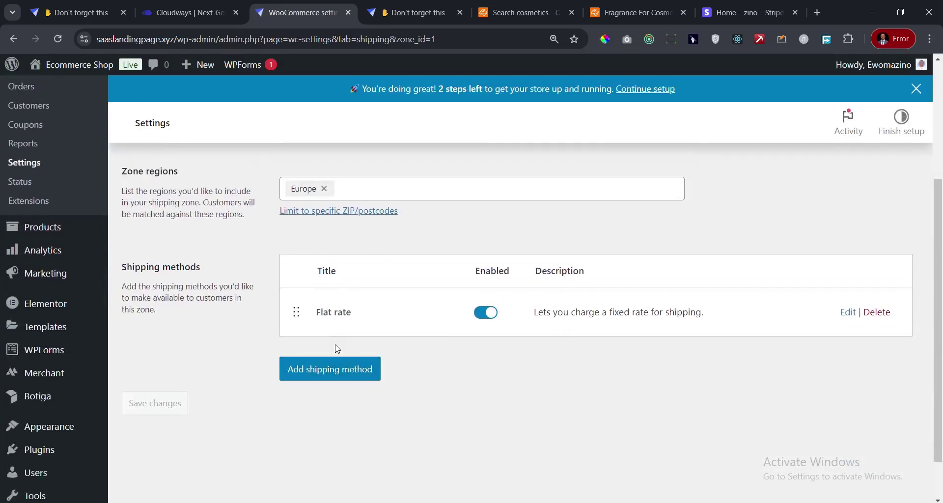
click(336, 372)
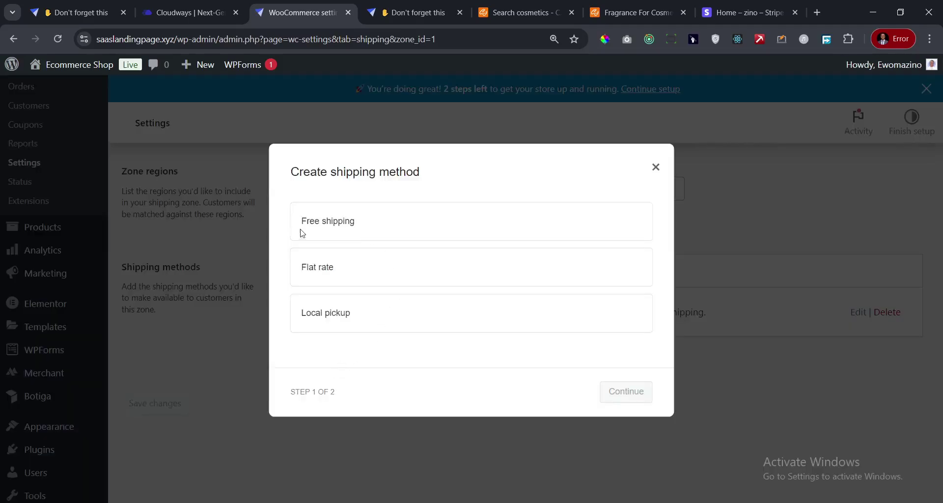
click(333, 223)
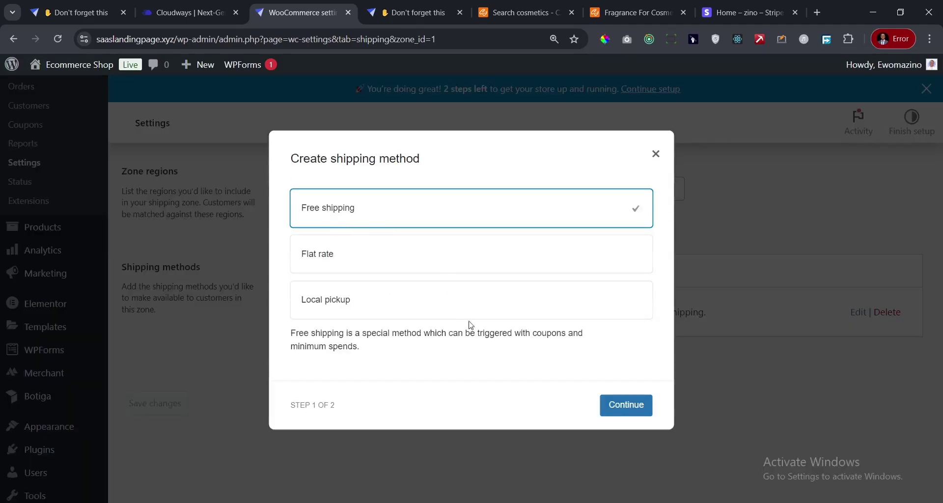
click(618, 408)
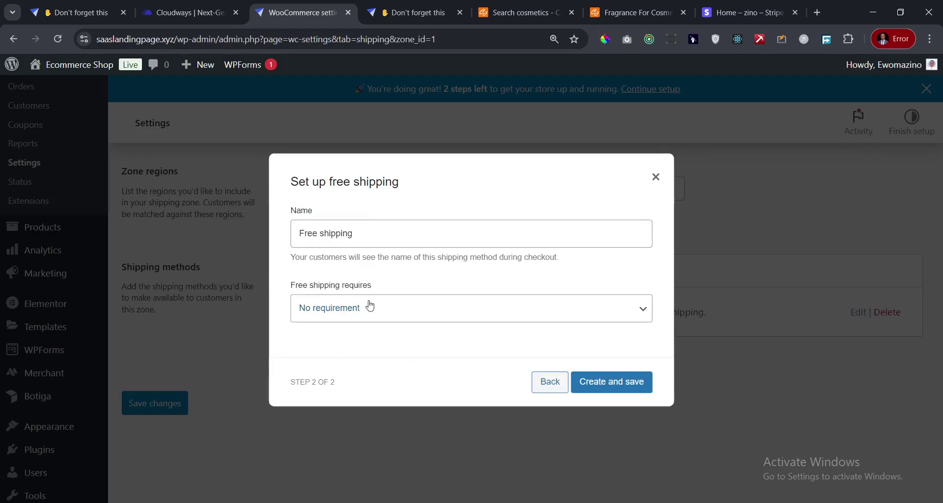
Require a minimum order amount of 100 for free shipping and save the method.
click(570, 308)
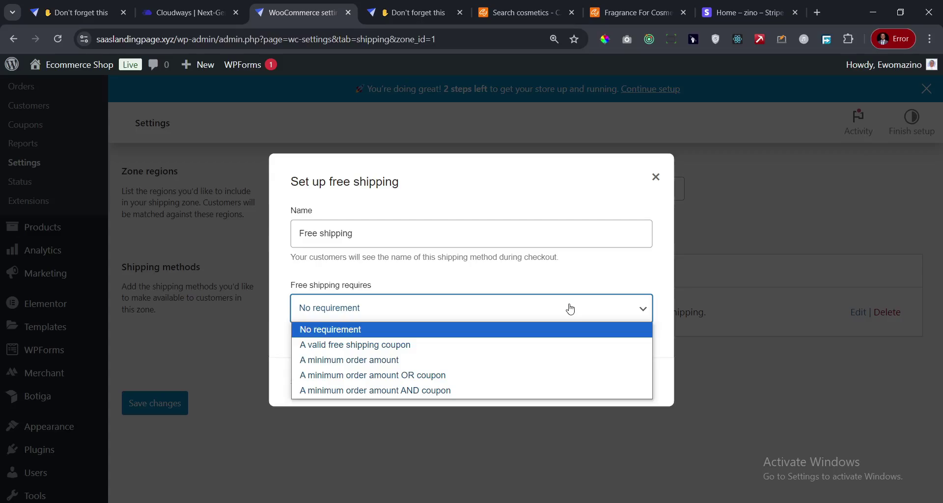
click(391, 362)
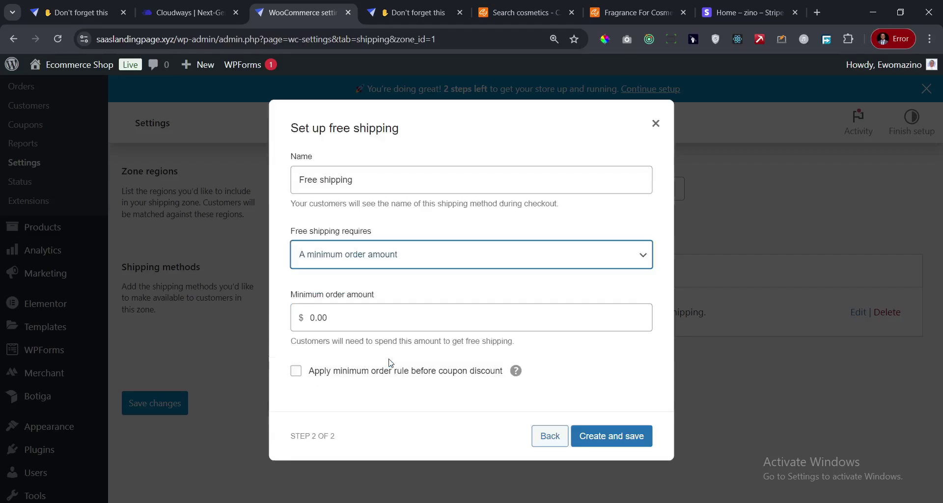
double_click(320, 317)
text(100)
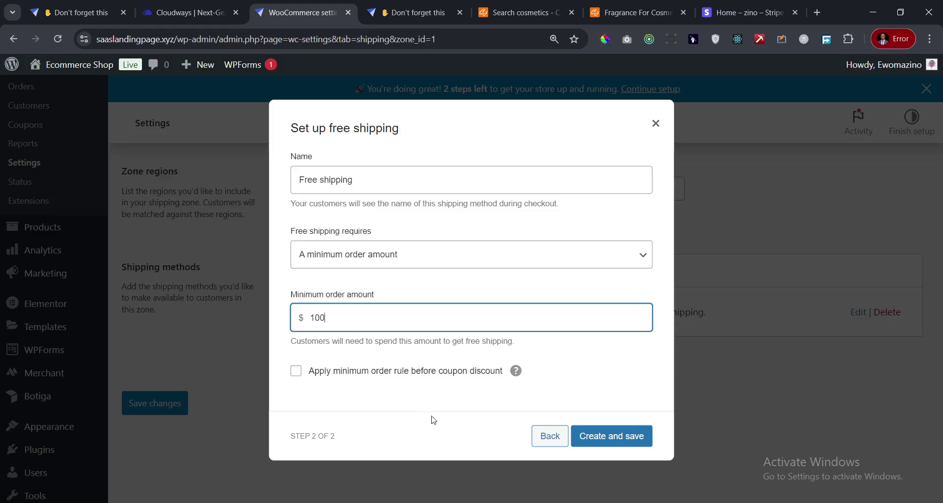
click(618, 437)
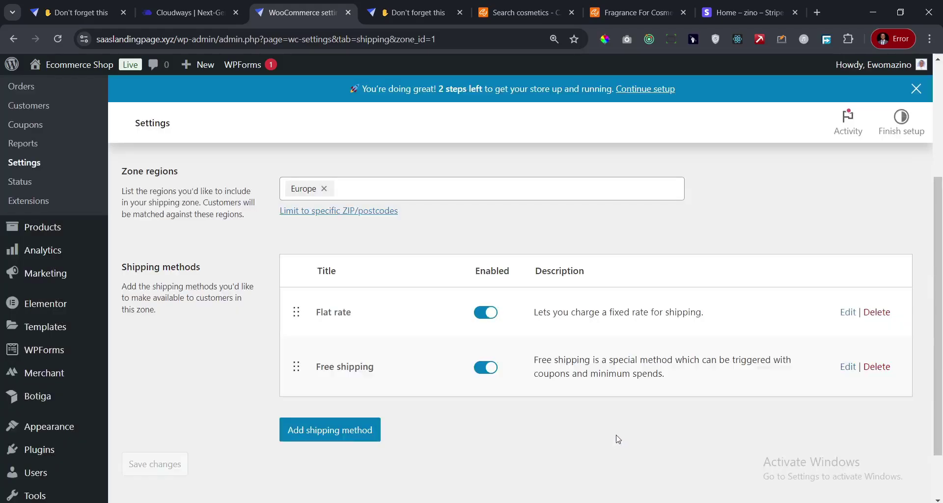
scroll(341, 230, up, 4)
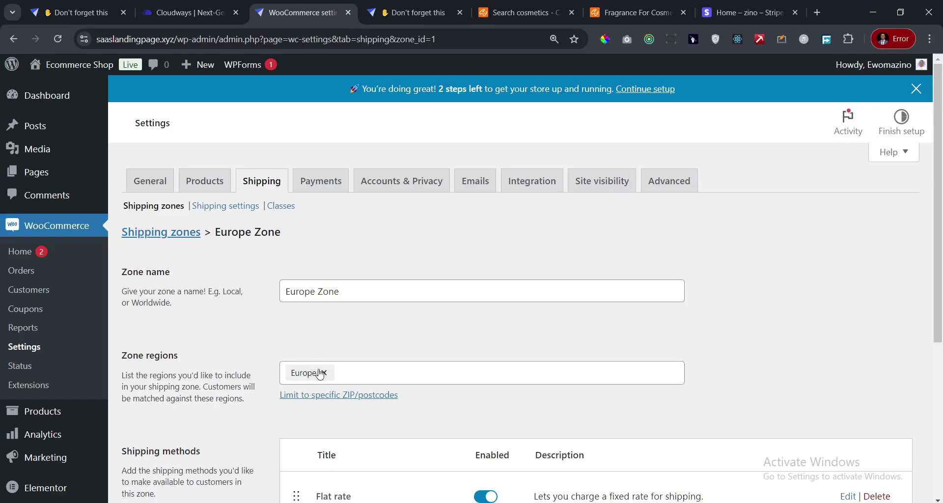
scroll(348, 334, down, 4)
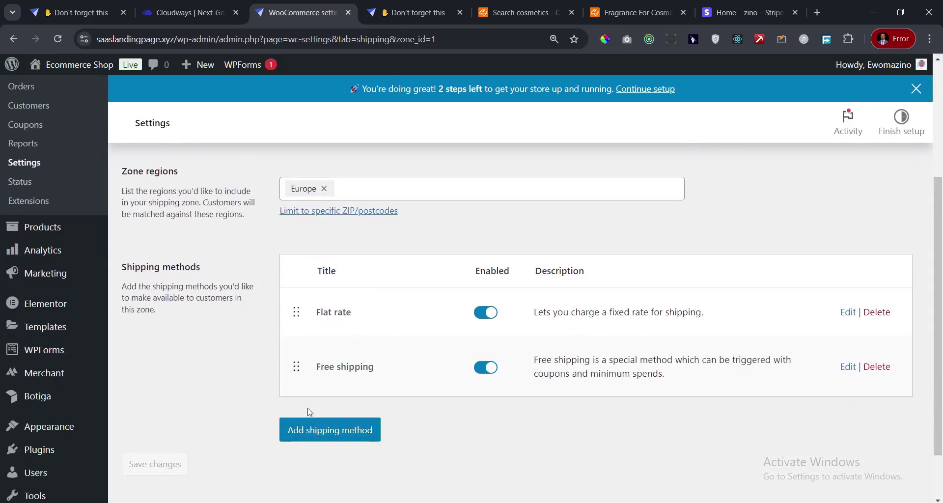
scroll(334, 265, up, 4)
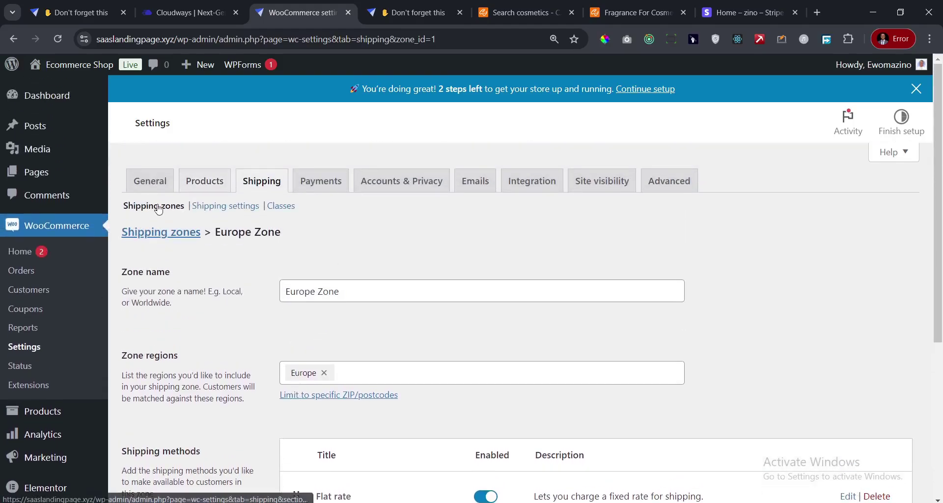
Open the Rest of the world zone from the shipping zones list.
click(157, 234)
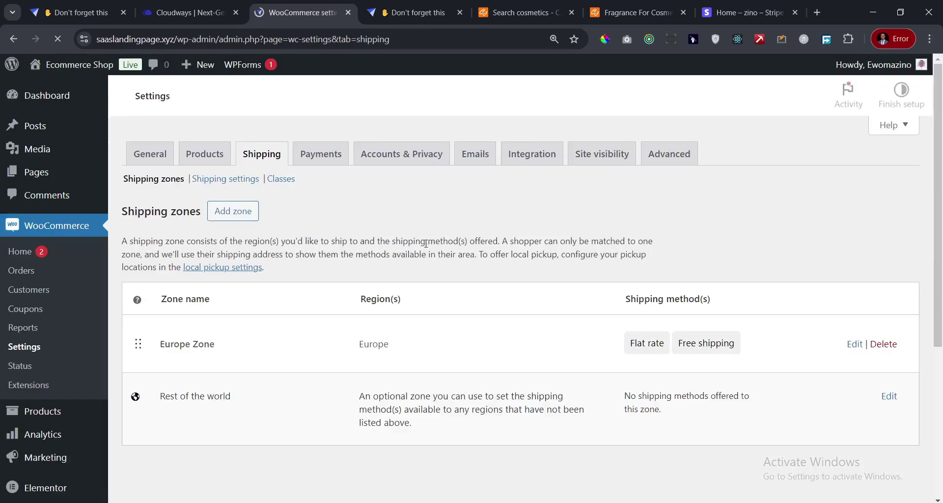
scroll(350, 279, down, 2)
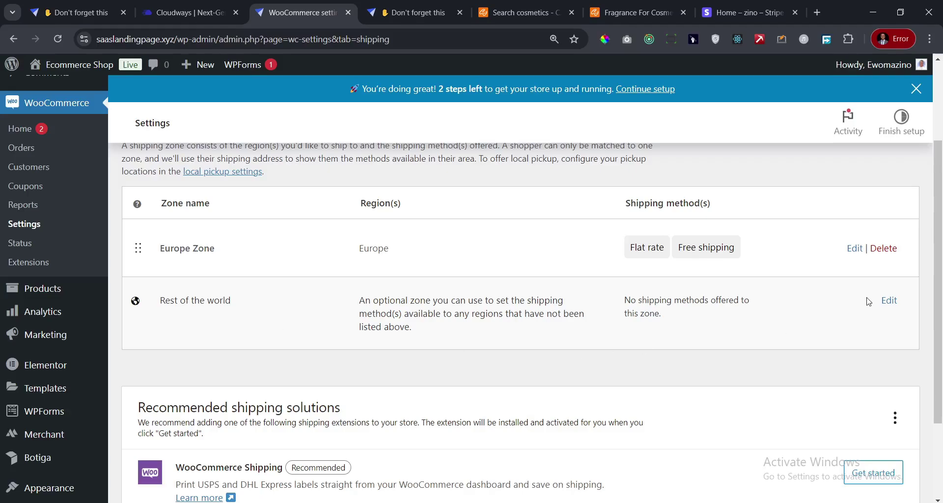
click(889, 301)
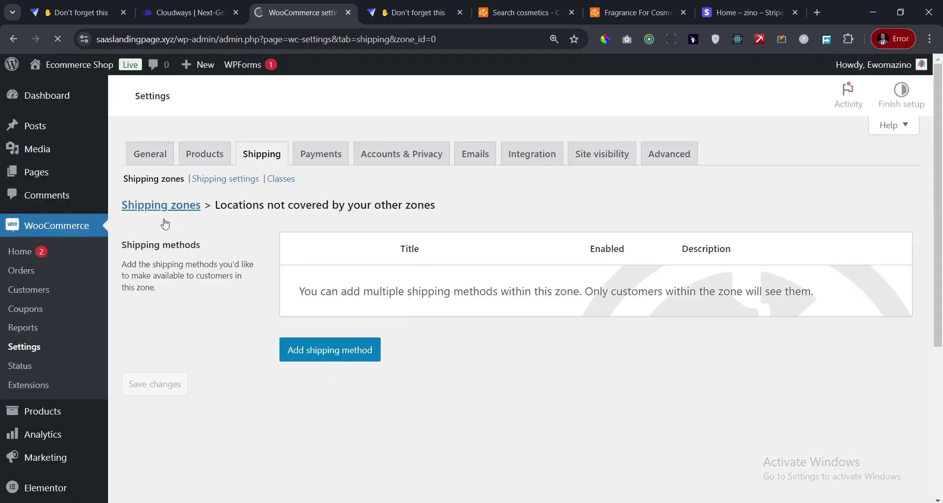
Add a Flat rate shipping method with cost 8 and save it.
click(338, 376)
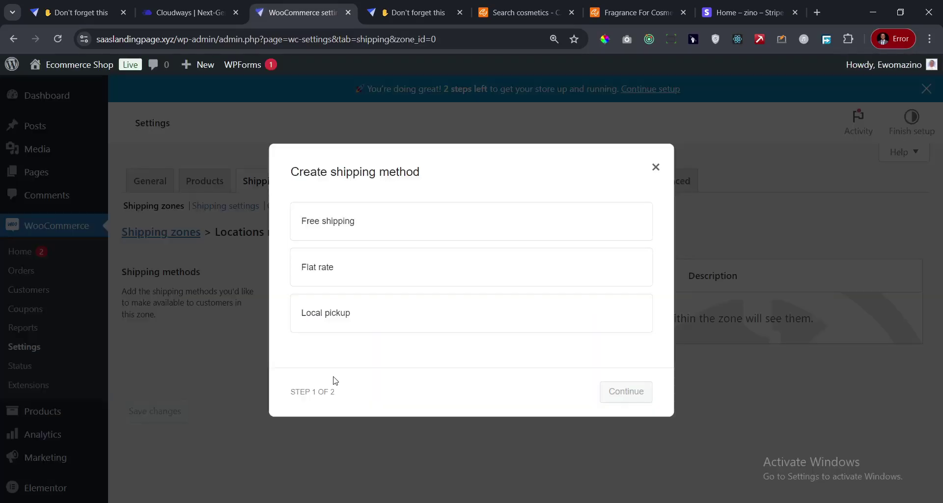
click(344, 269)
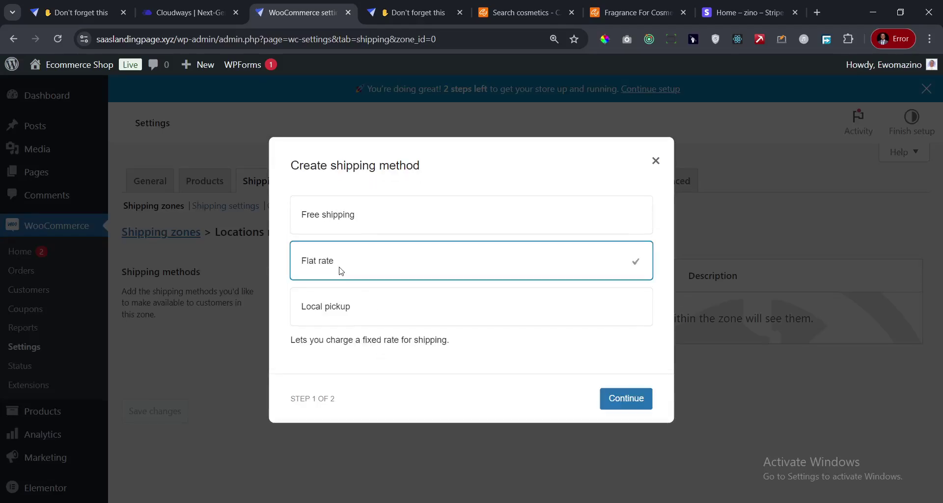
click(625, 404)
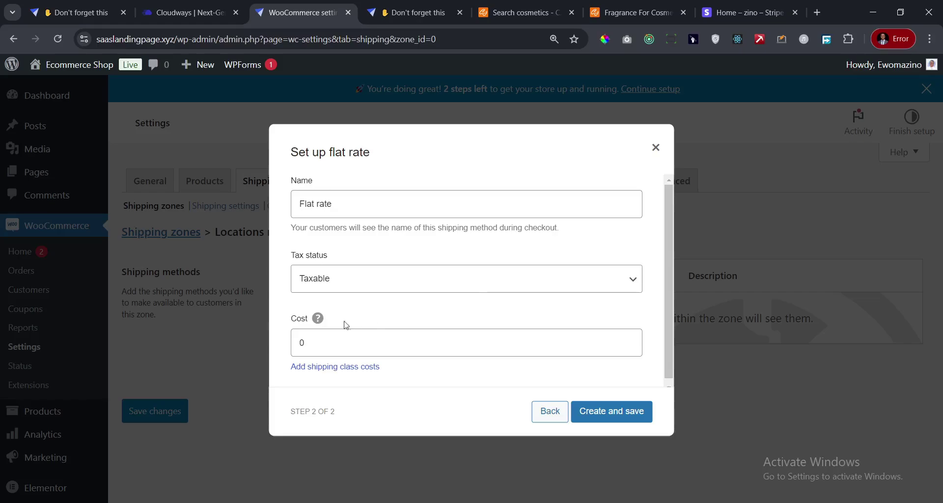
click(315, 339)
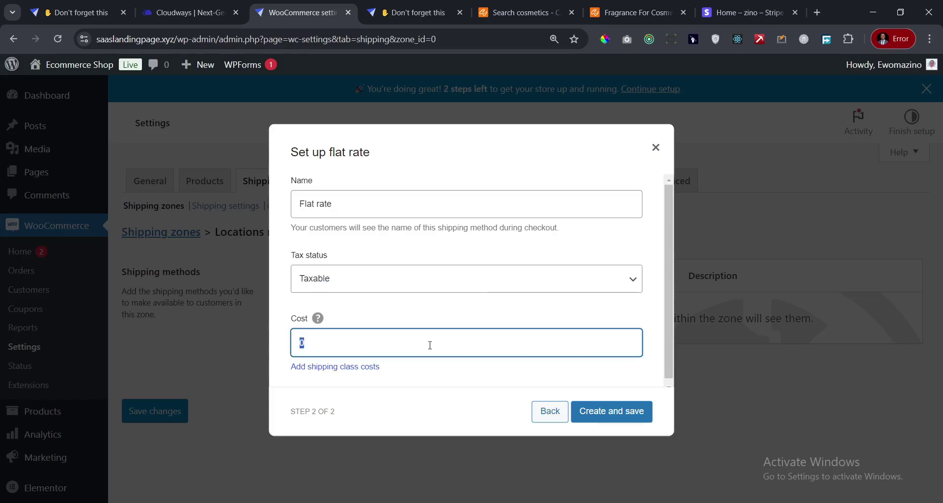
click(619, 413)
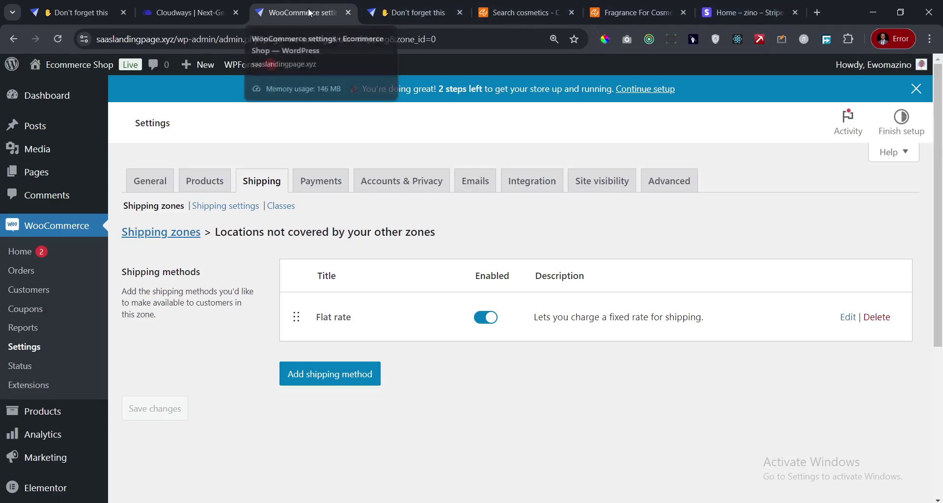
Open the Beauty Egg Stand Cosmetics product page from the store's home page.
click(407, 12)
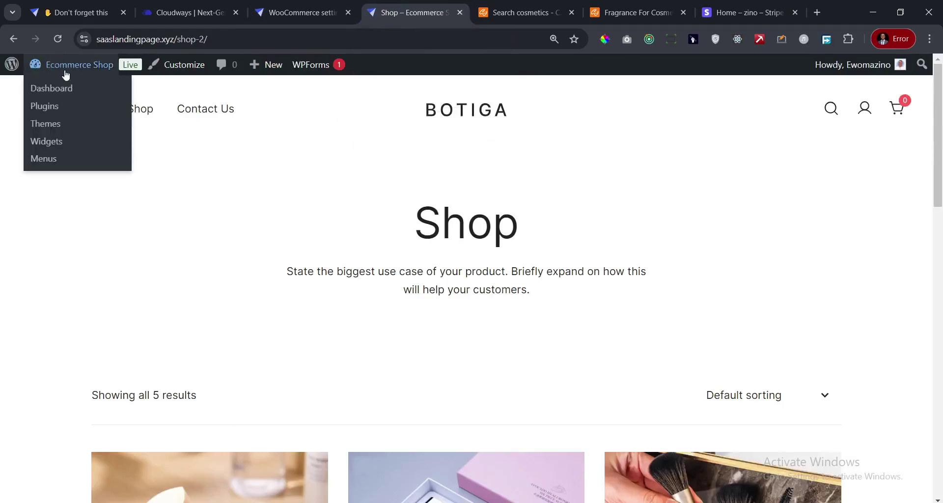
click(447, 112)
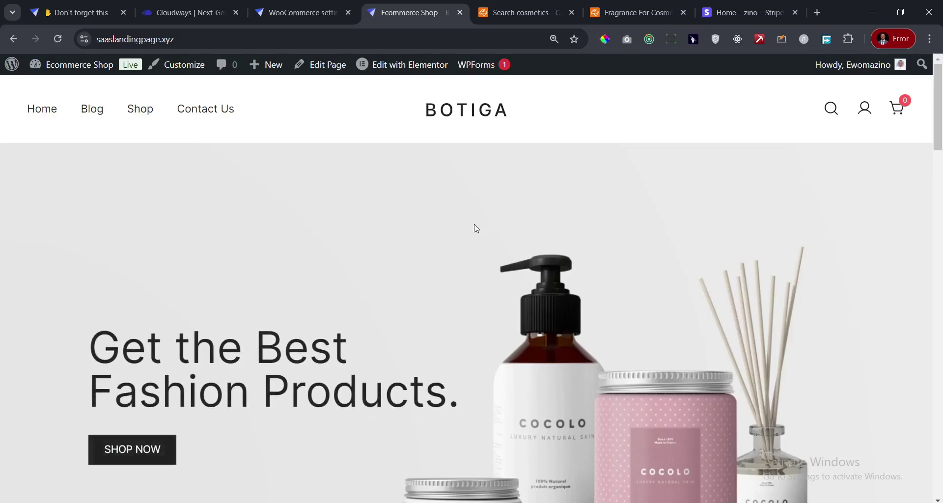
scroll(348, 301, down, 10)
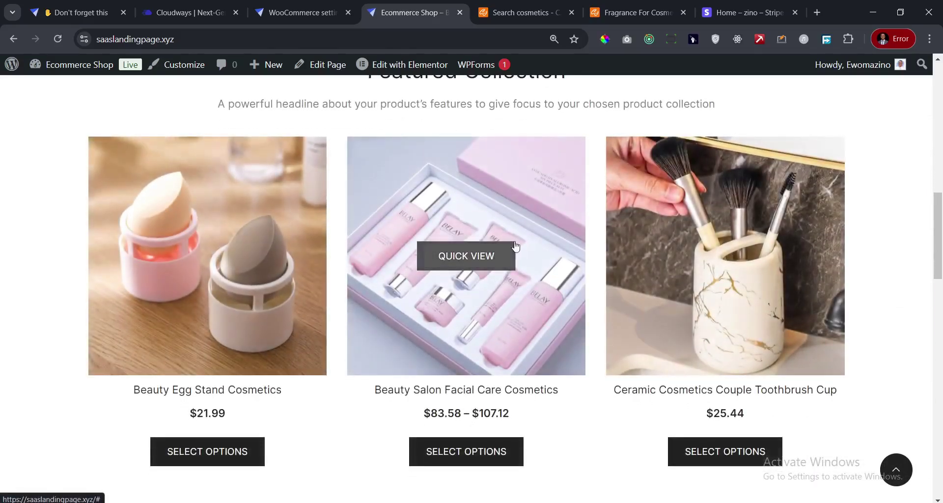
mouse_move(196, 245)
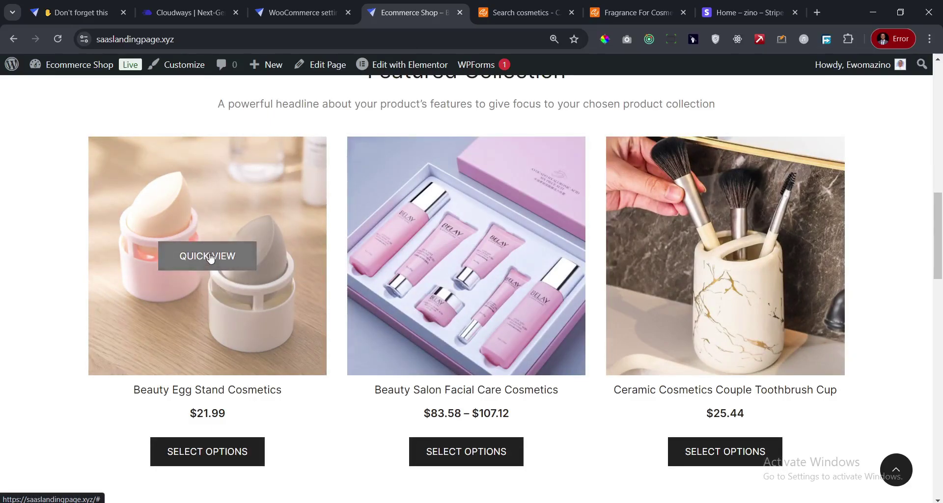
click(278, 235)
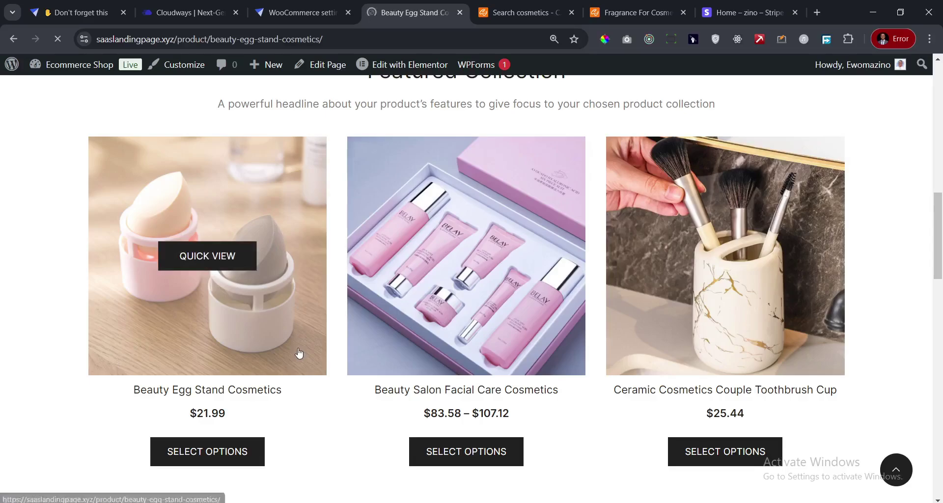
Add the Pink egg stand to the cart and proceed to checkout.
scroll(482, 299, down, 10)
scroll(525, 296, up, 10)
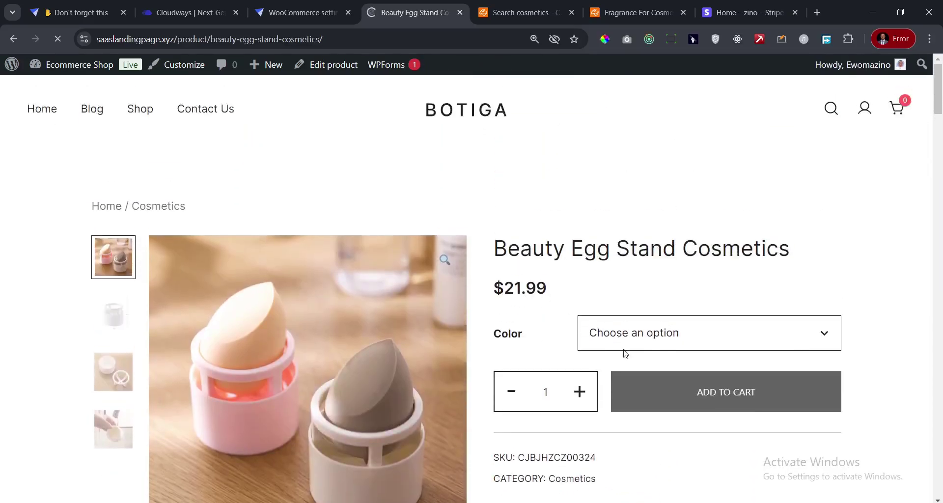
click(669, 332)
click(632, 378)
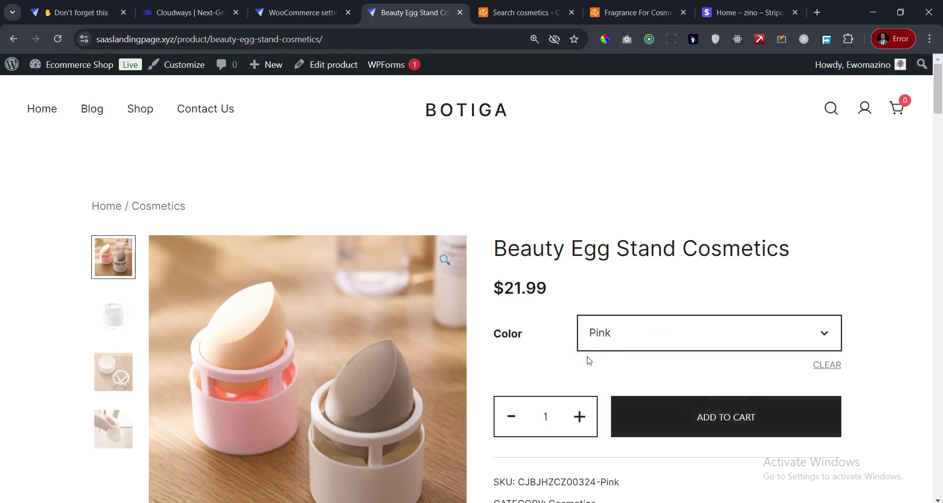
click(741, 417)
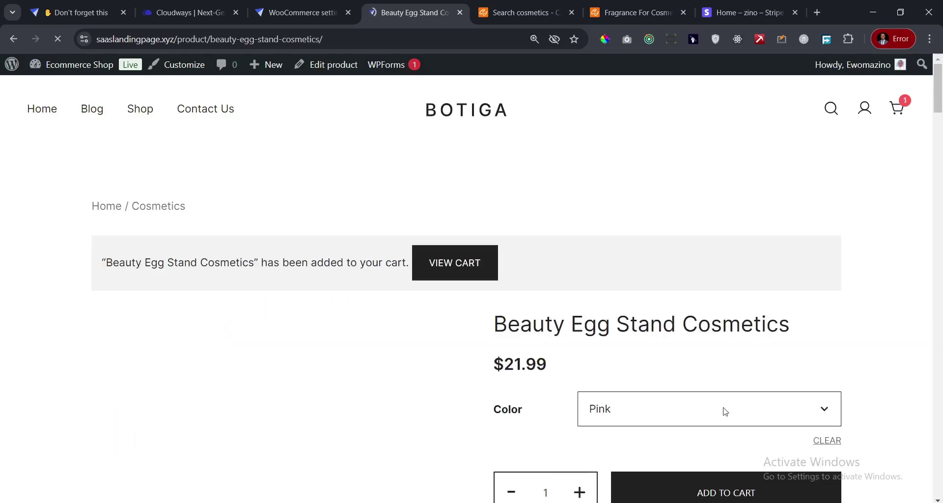
mouse_move(897, 112)
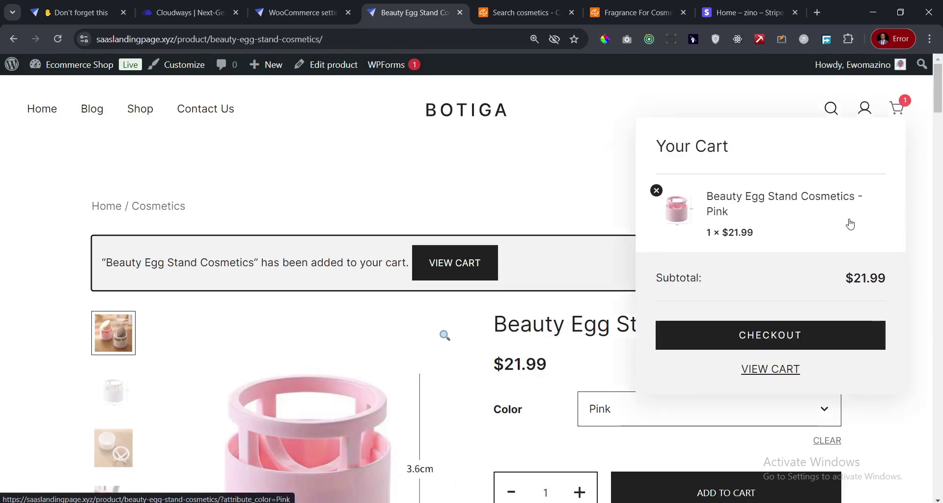
click(788, 338)
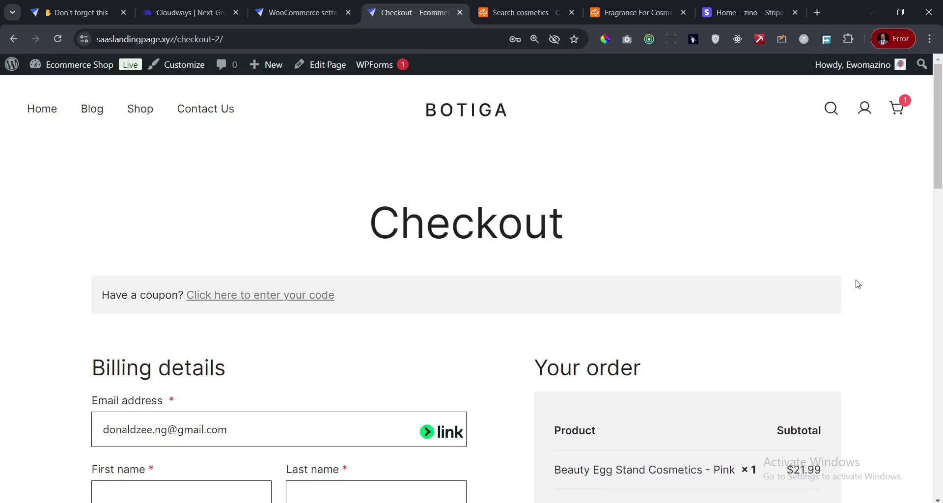
Check the $8.00 flat rate shipping charge in the order summary.
scroll(806, 278, down, 3)
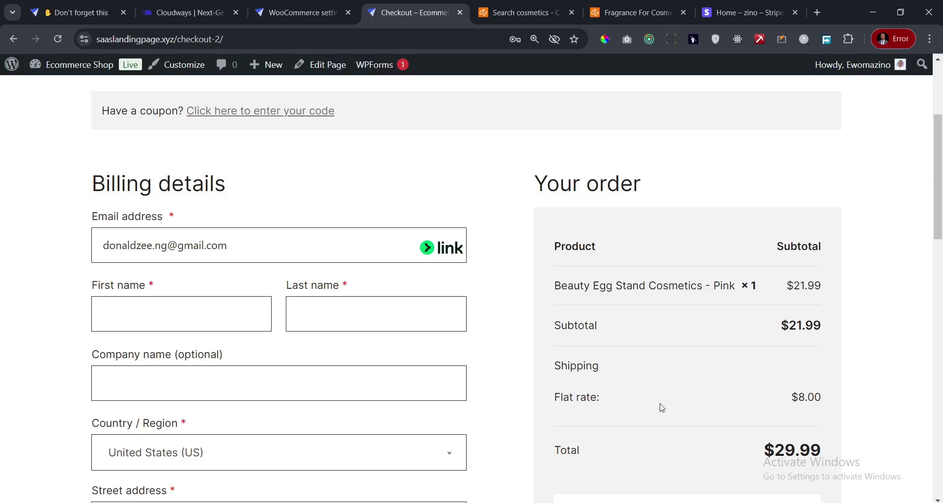
drag(791, 396, 821, 399)
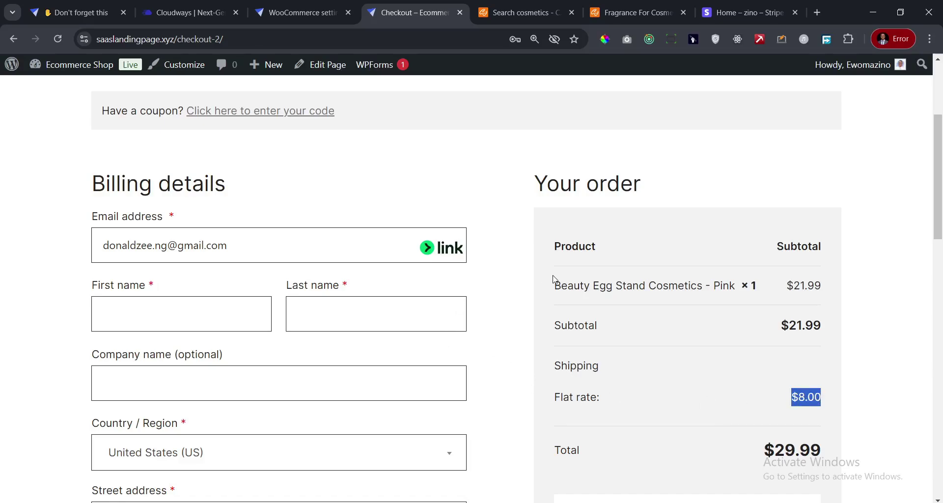
click(734, 385)
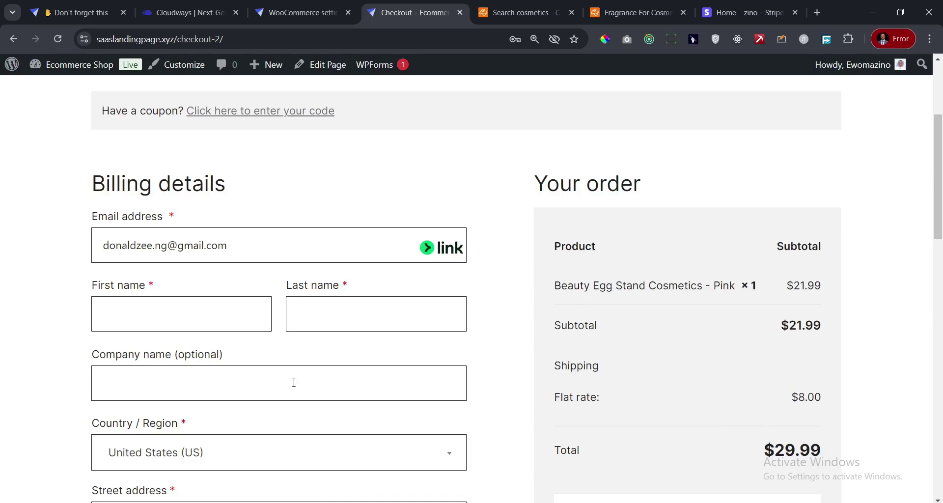
Autofill the billing details and phone number from saved browser suggestions.
click(184, 314)
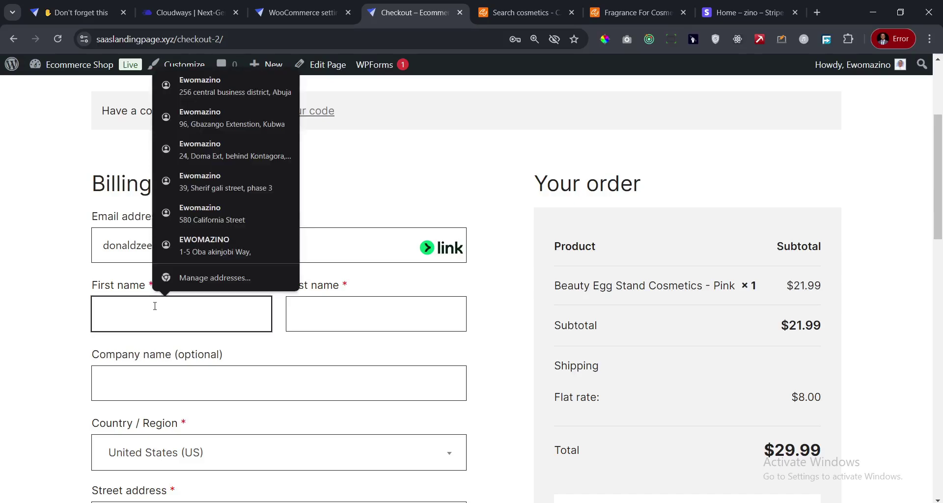
click(201, 213)
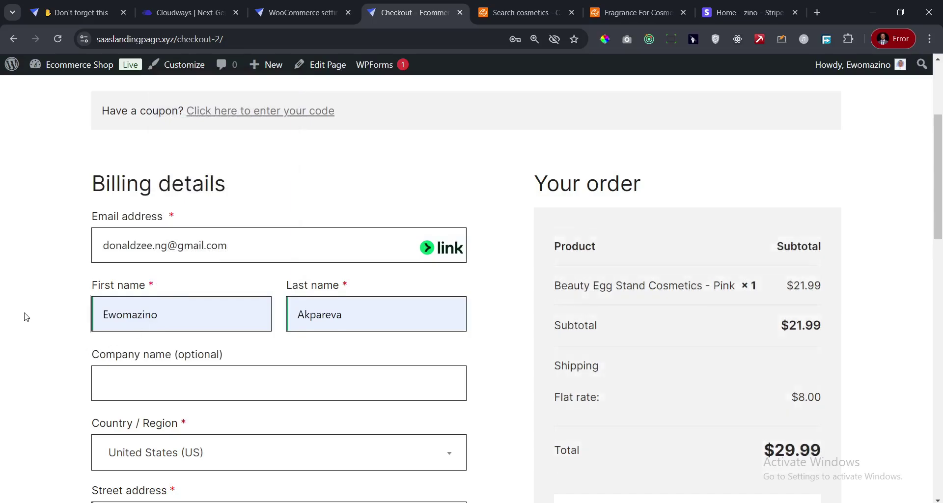
scroll(26, 317, down, 3)
scroll(28, 317, down, 3)
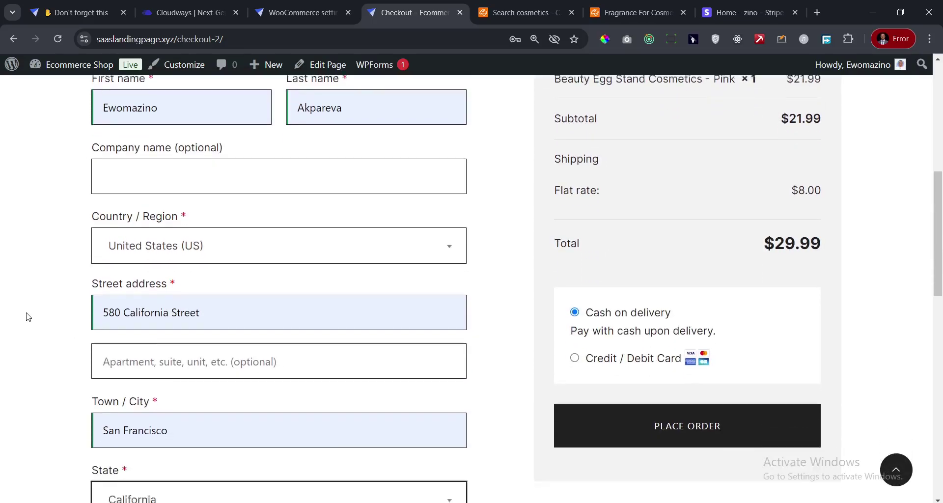
scroll(28, 316, down, 2)
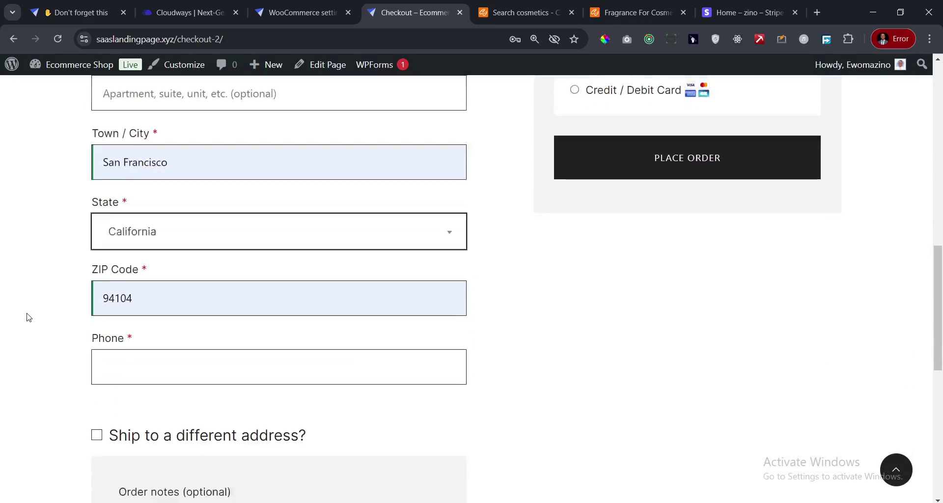
click(139, 351)
click(203, 393)
scroll(154, 398, down, 3)
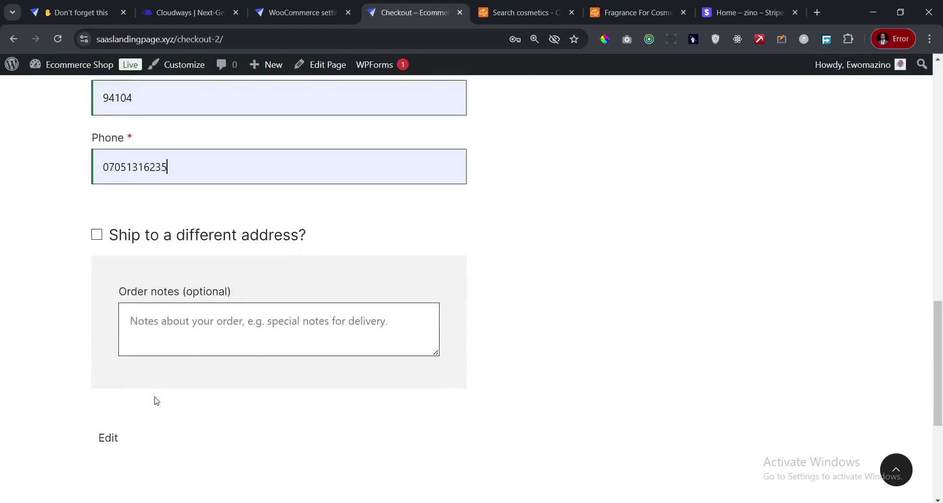
scroll(513, 314, up, 8)
scroll(494, 318, up, 2)
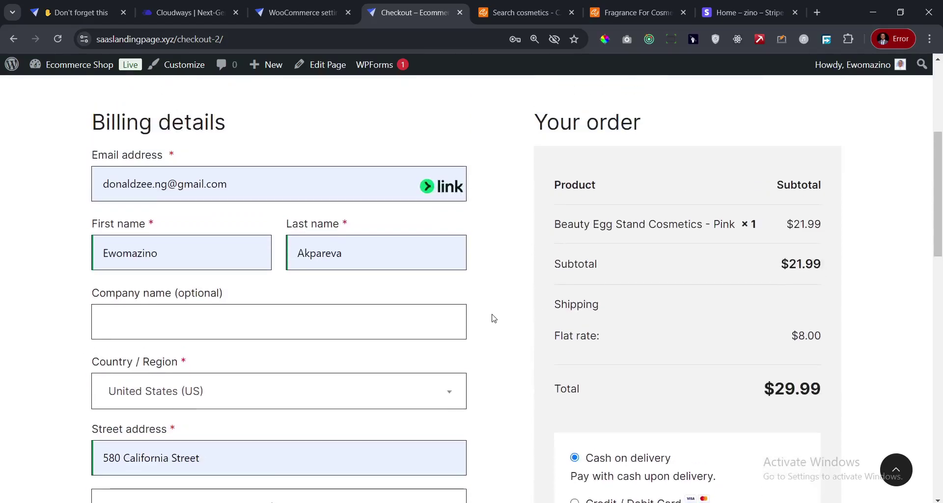
scroll(493, 319, down, 4)
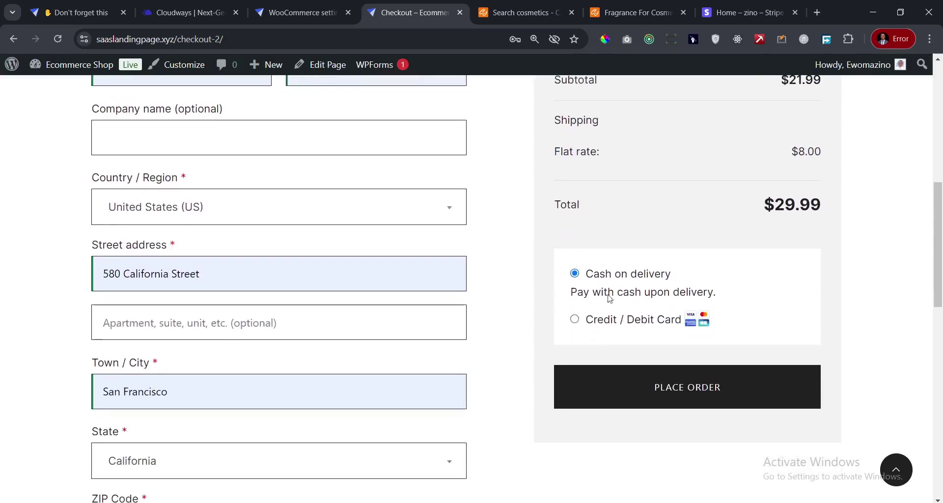
click(575, 320)
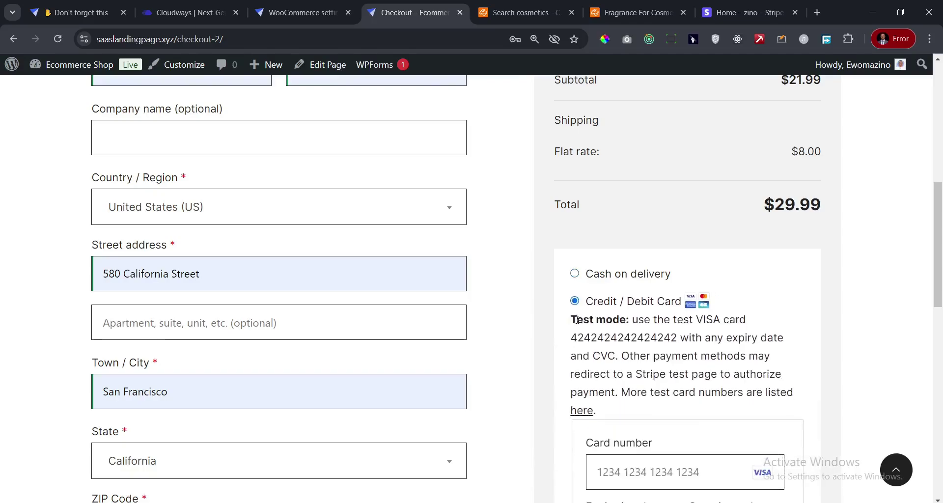
scroll(627, 335, down, 4)
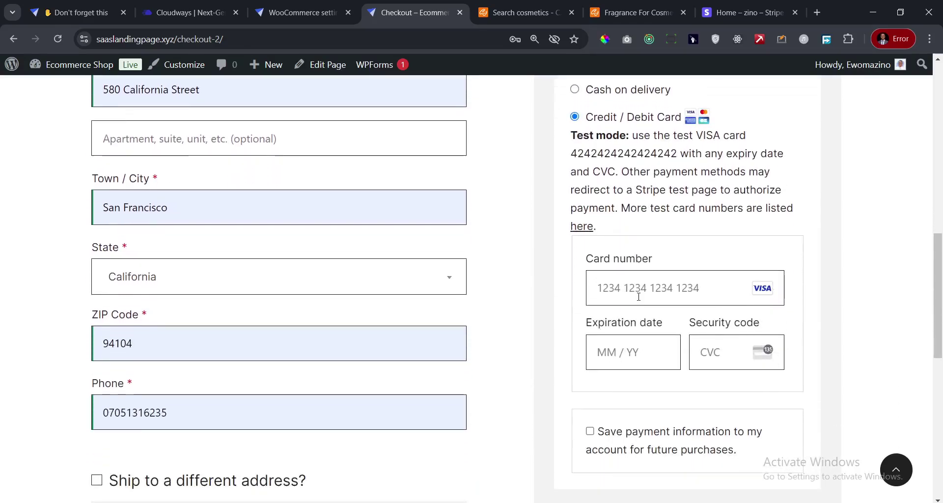
click(638, 293)
text(4)
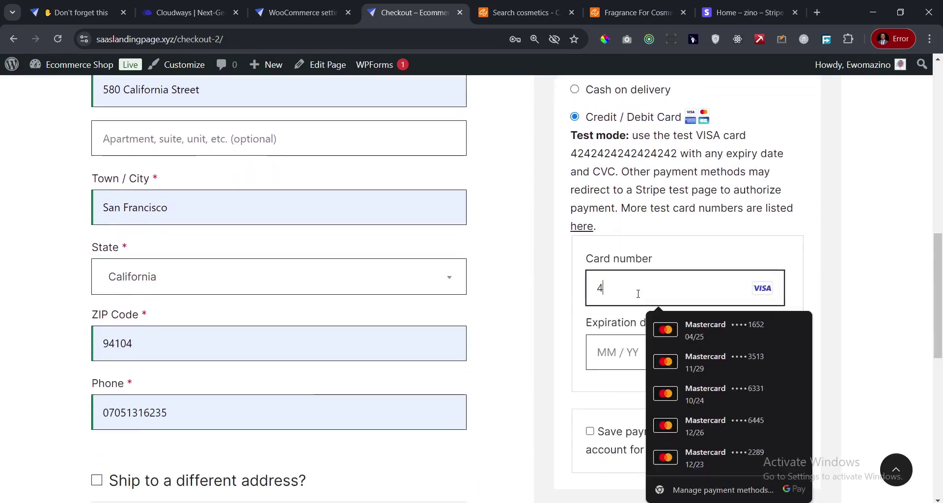
text(242 424)
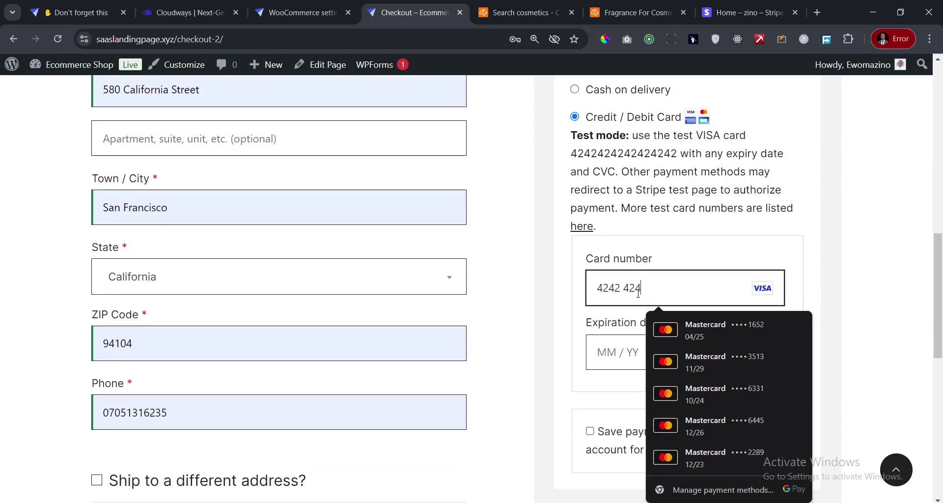
text(2 4242 4242)
click(617, 340)
text(04 /)
text(424)
Fill the Link details from a saved suggestion, place the order, and decline saving the card.
scroll(809, 347, down, 2)
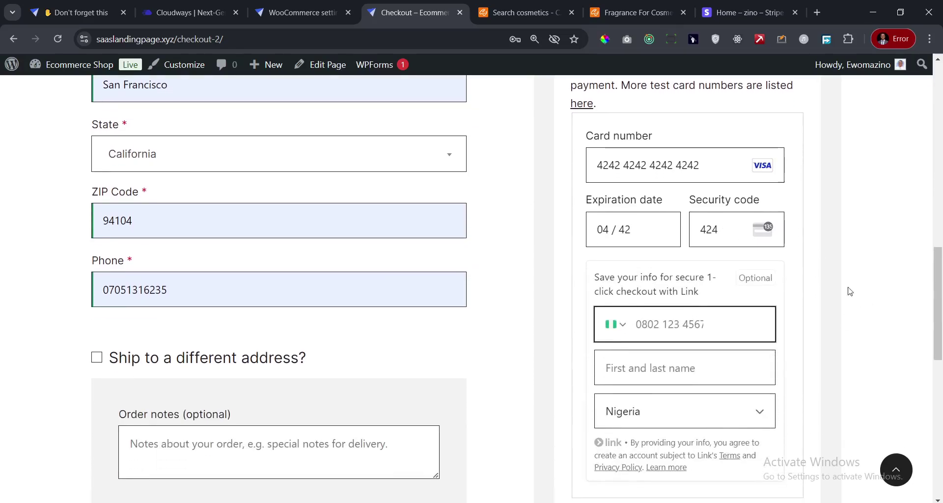
click(647, 323)
click(701, 357)
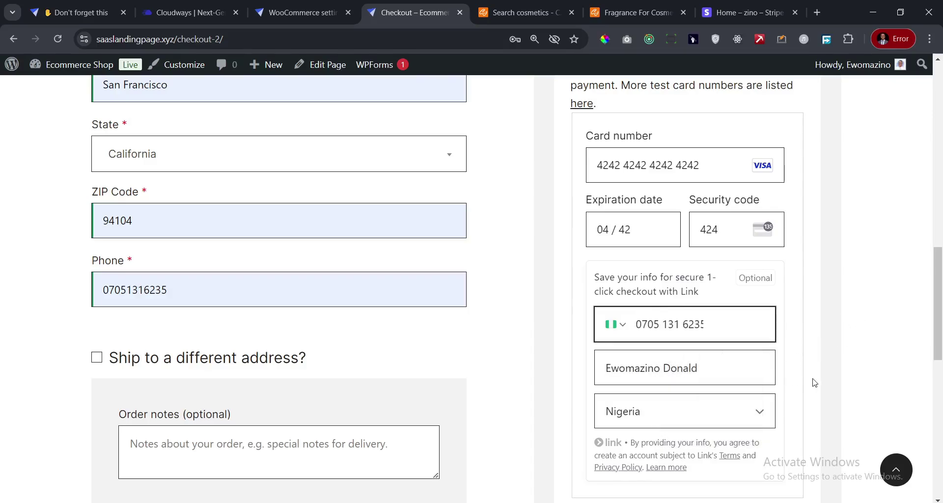
scroll(814, 382, down, 3)
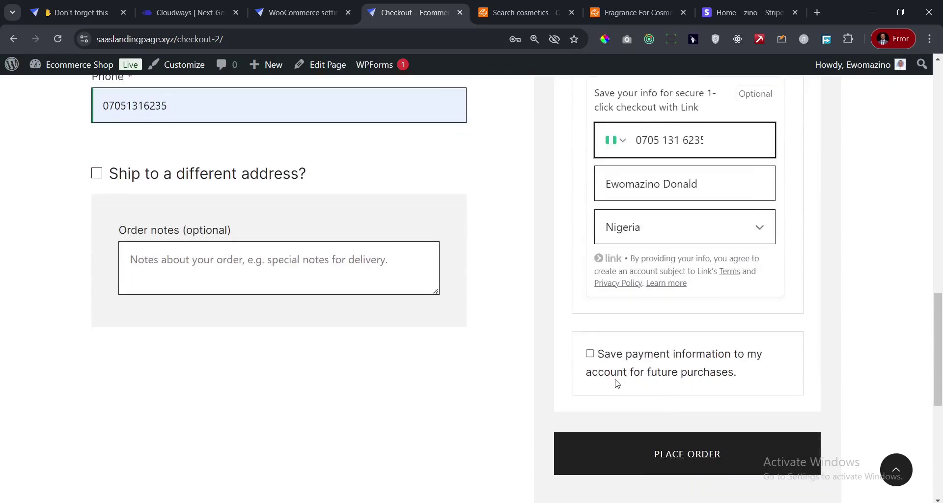
click(683, 457)
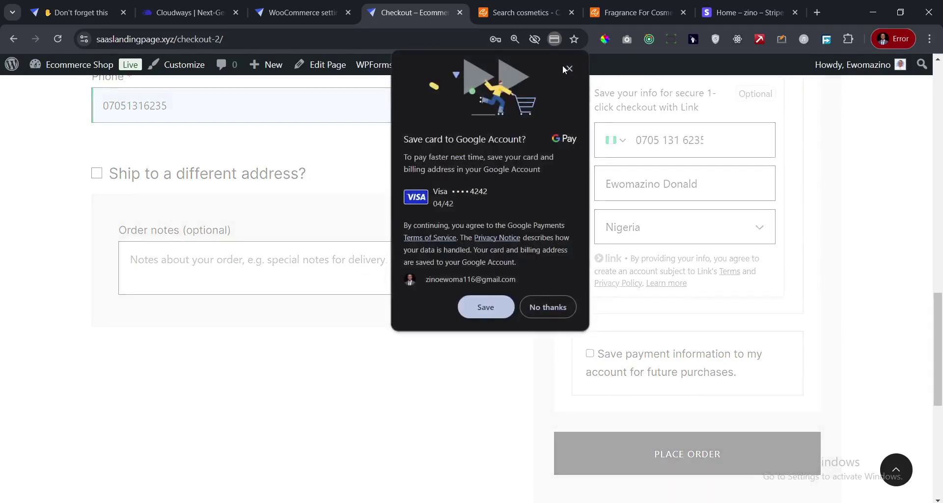
click(568, 69)
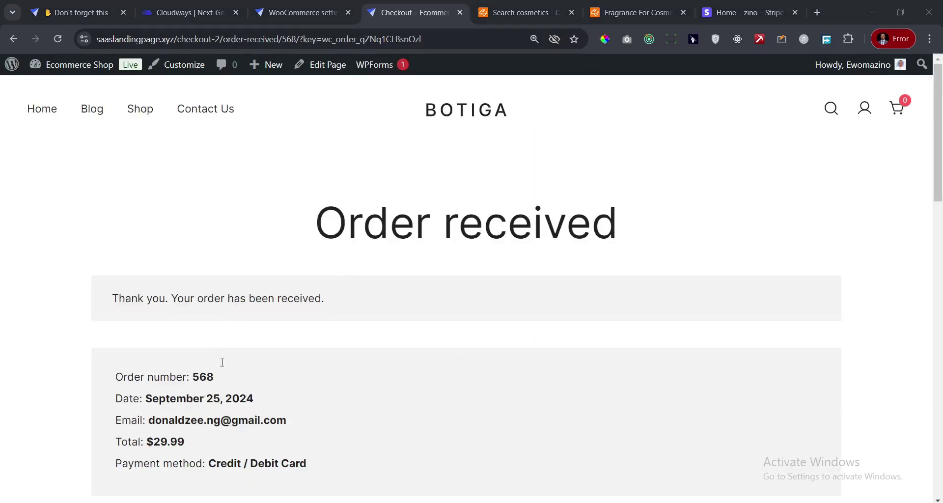
scroll(453, 313, down, 7)
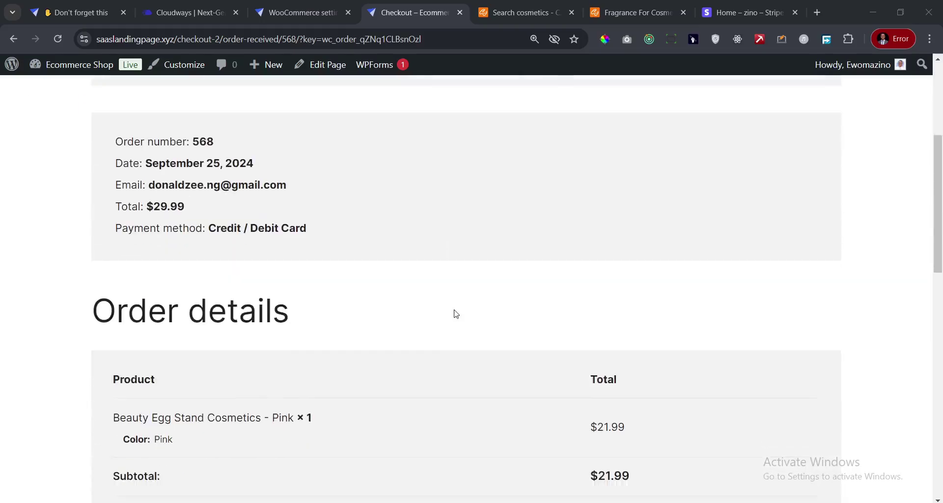
scroll(455, 312, down, 8)
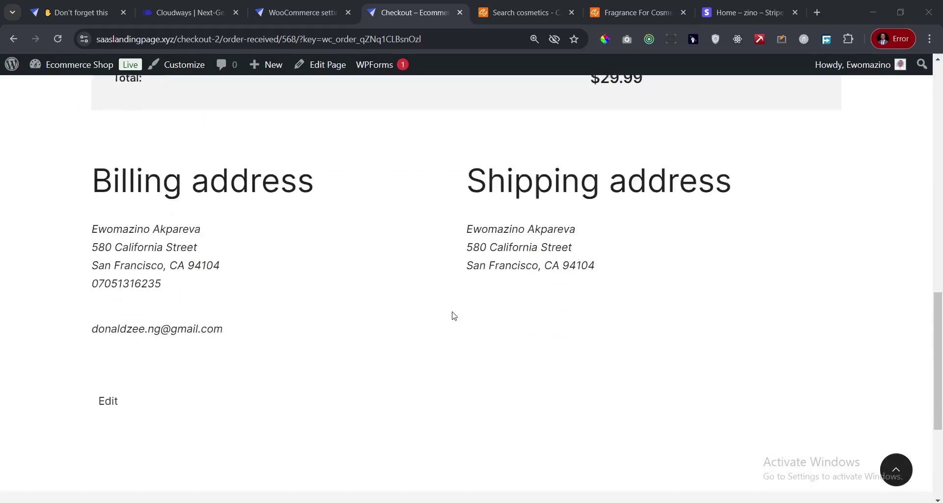
scroll(478, 311, down, 3)
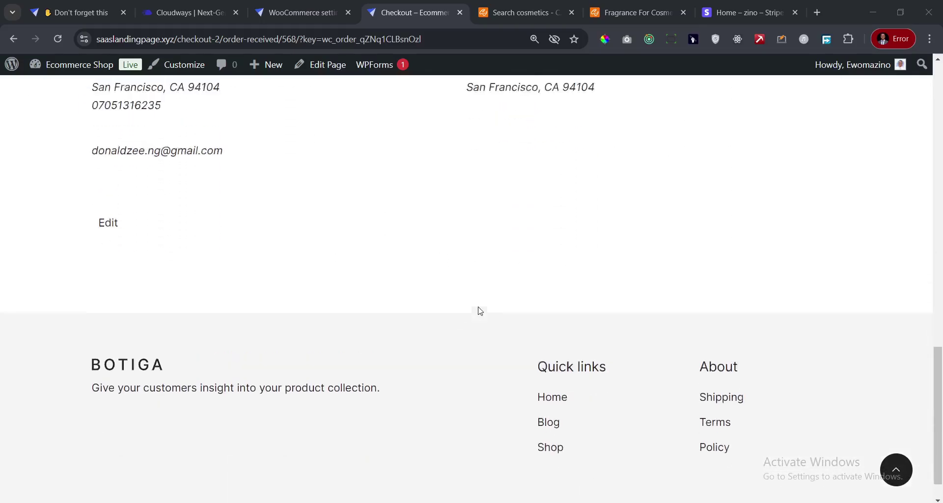
scroll(479, 312, up, 20)
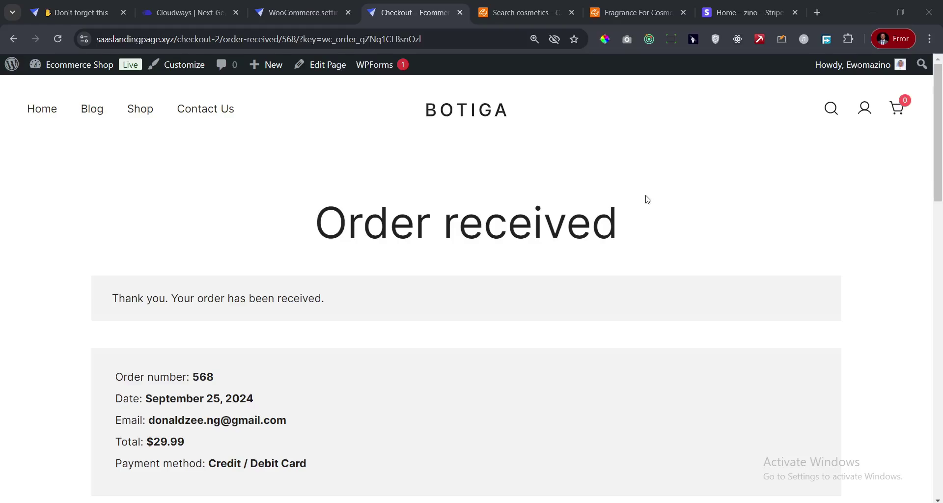
click(698, 189)
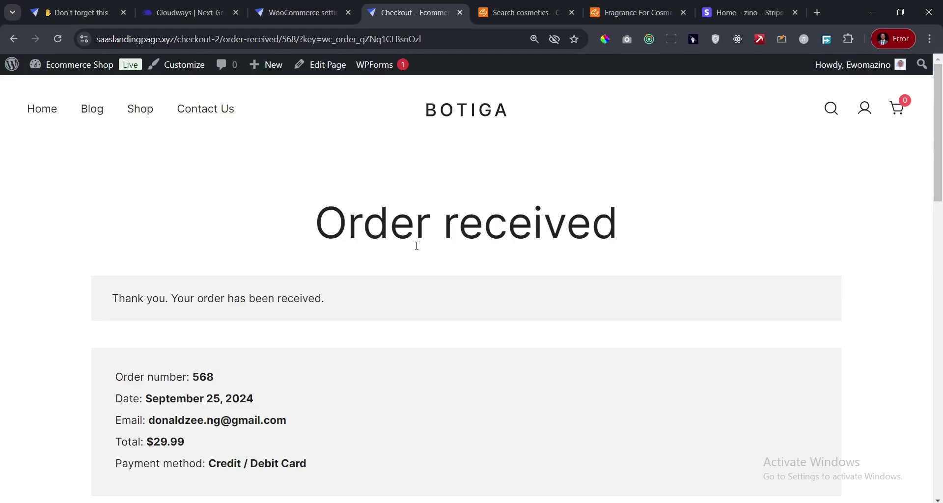
drag(353, 223, 510, 224)
click(578, 193)
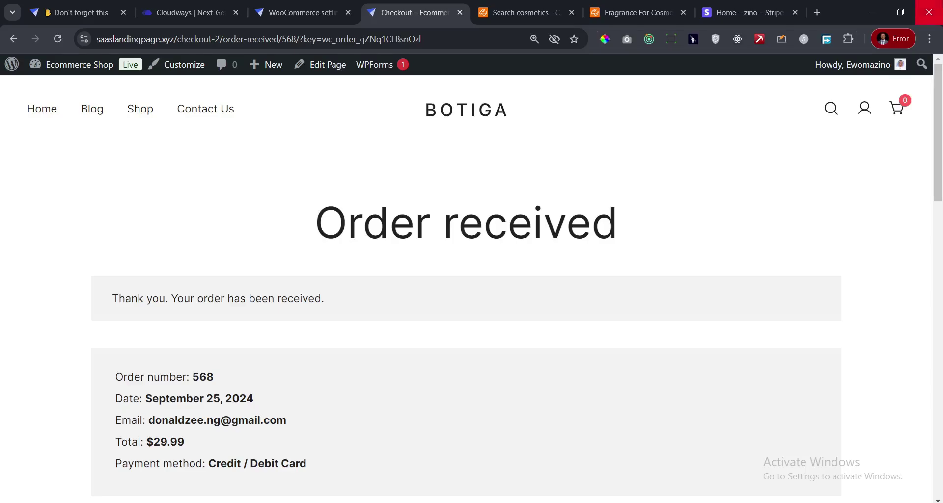
click(292, 12)
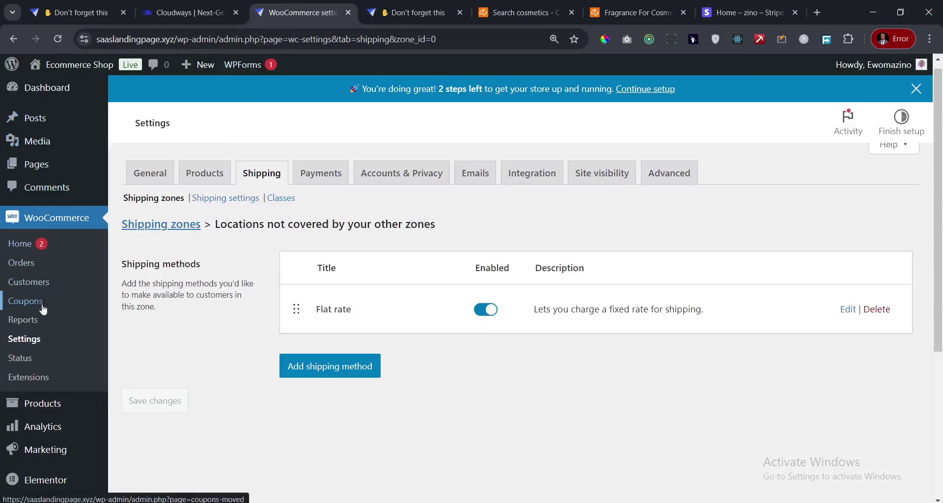
Check the $29.99 test order listed as Processing, then switch to the CJ Dropshipping tabs.
scroll(55, 375, down, 5)
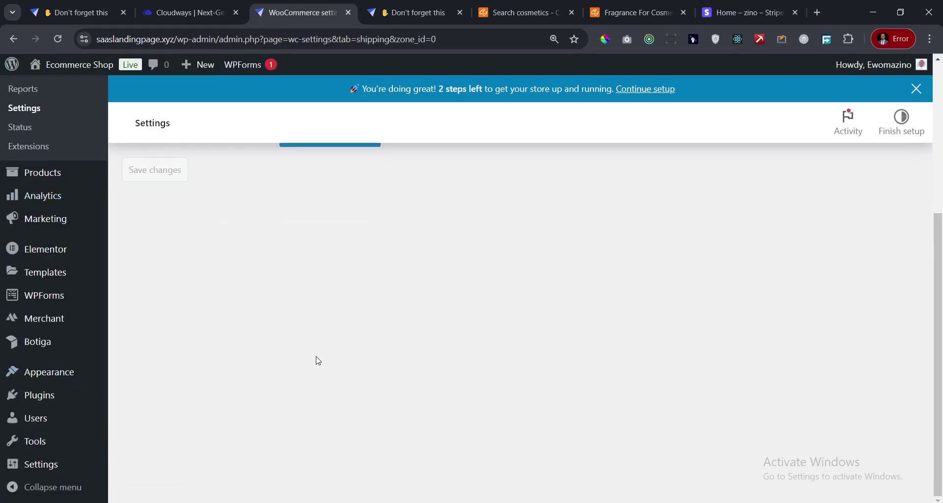
scroll(63, 192, up, 3)
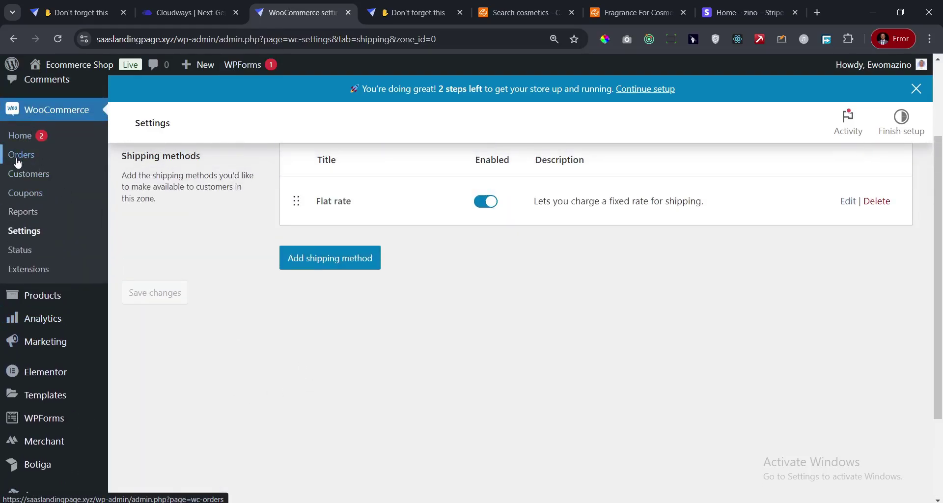
scroll(18, 164, up, 2)
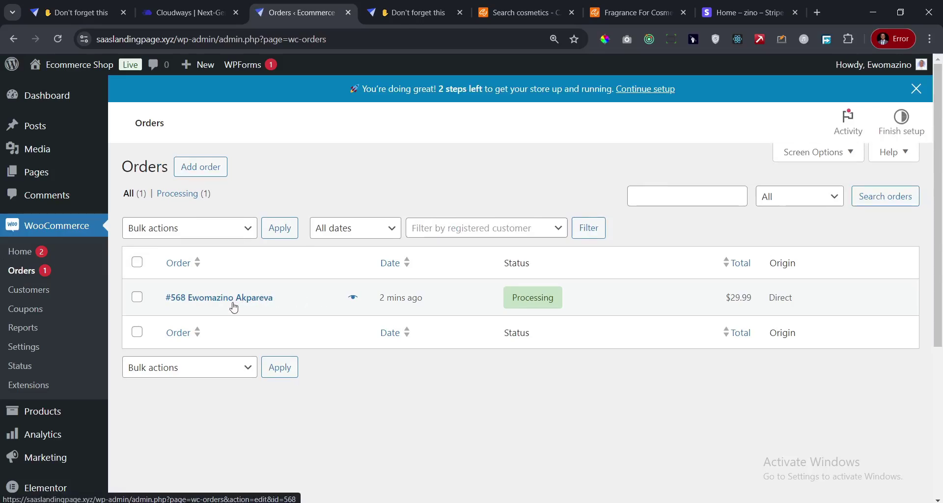
mouse_move(524, 304)
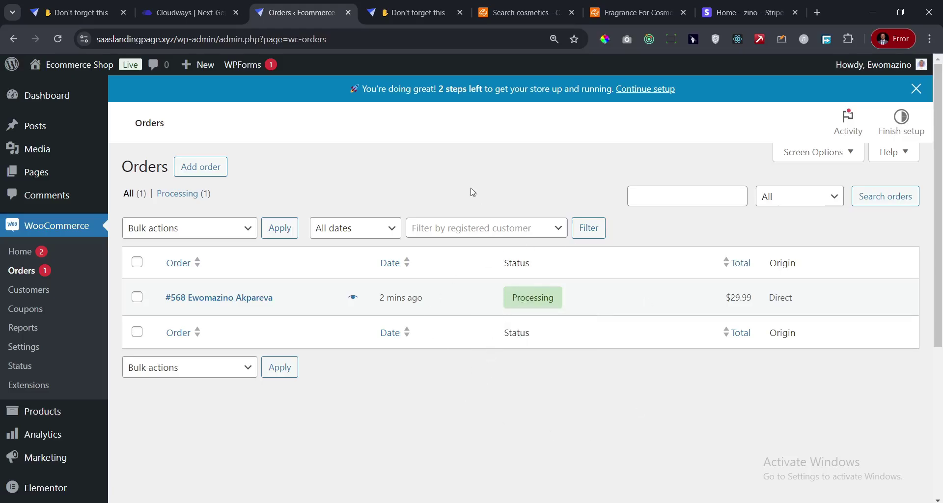
click(530, 12)
click(623, 12)
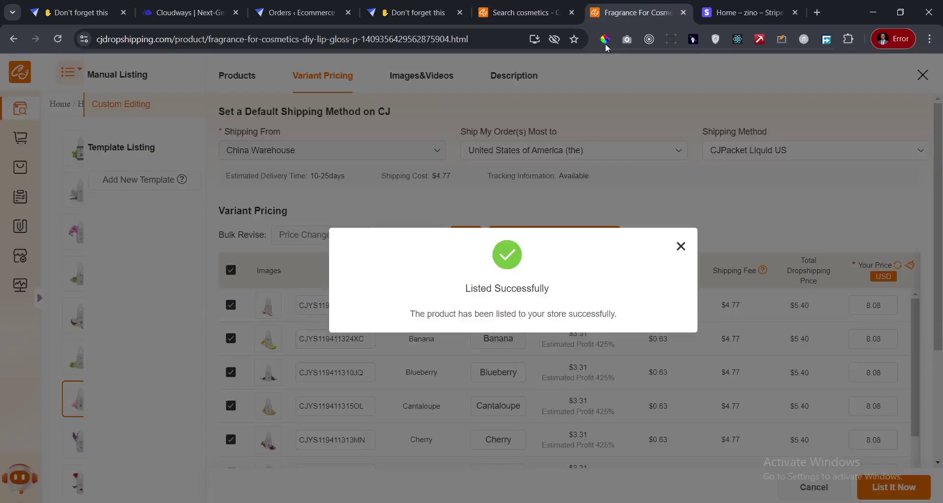
Dismiss the Listed Successfully confirmation and open CJ's My Products list.
click(680, 246)
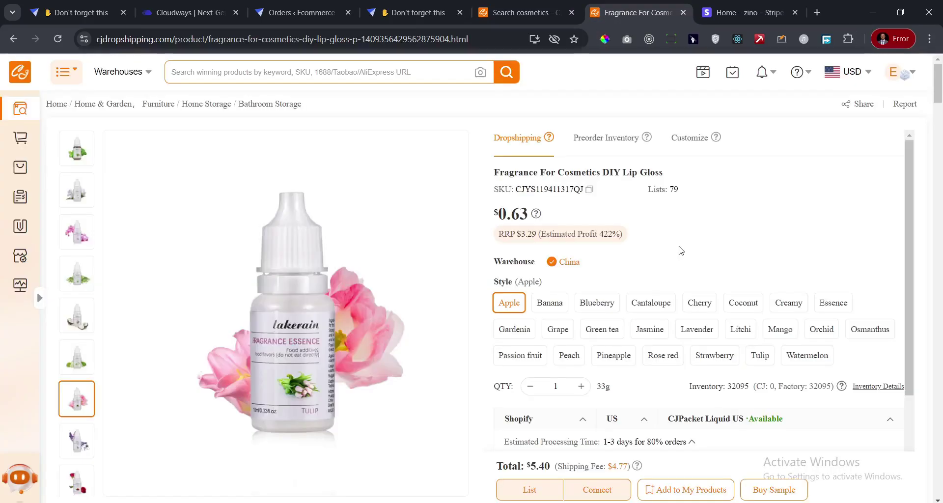
click(523, 12)
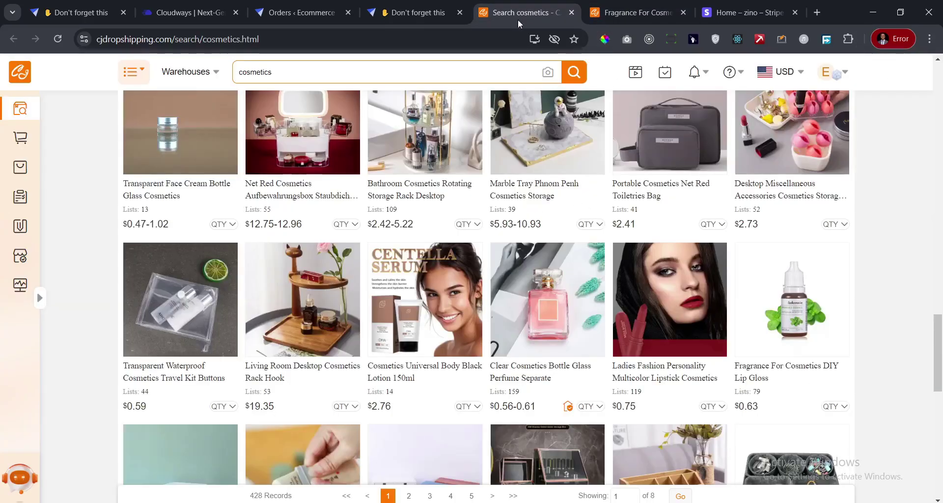
scroll(72, 300, up, 10)
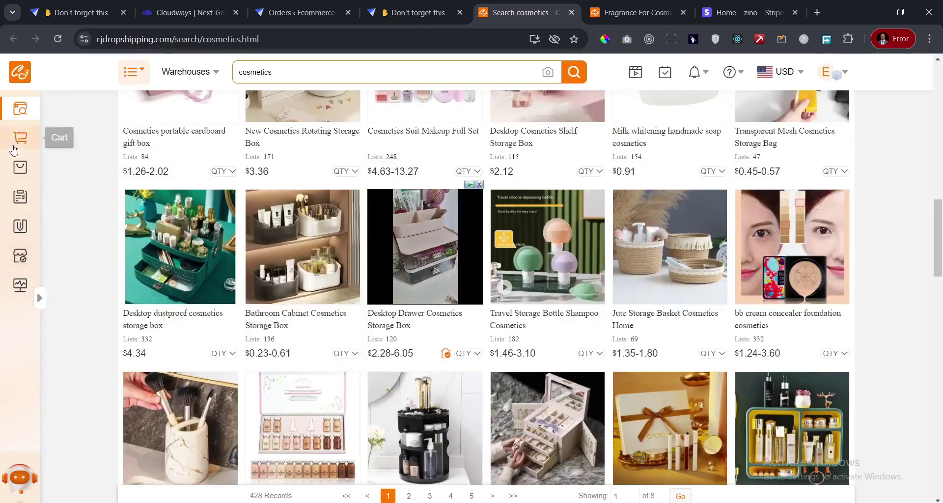
mouse_move(20, 167)
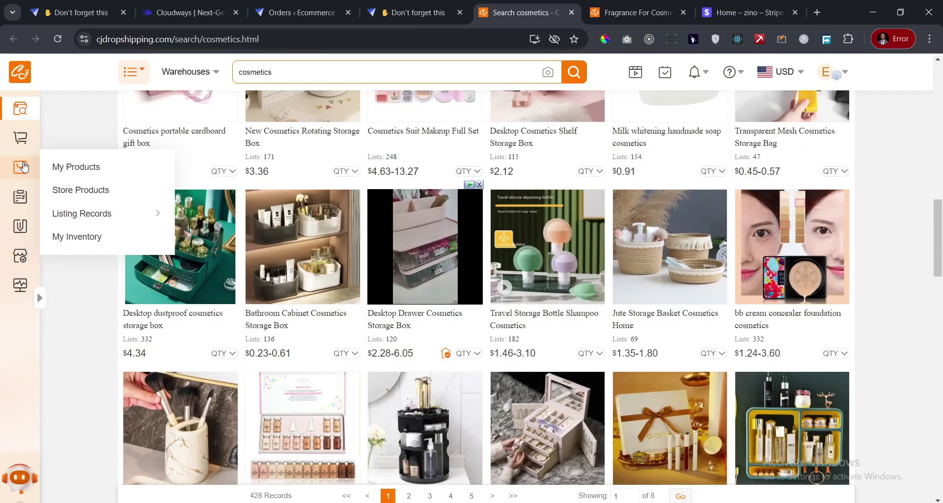
click(74, 167)
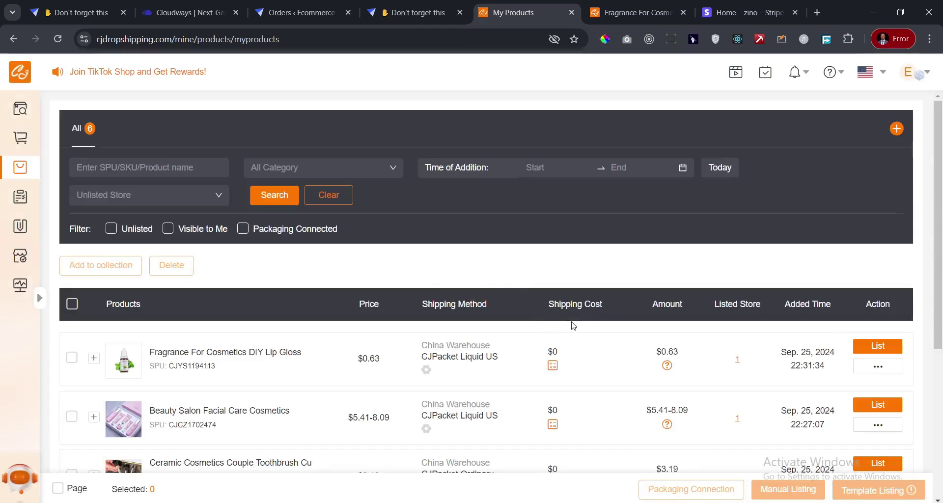
Open Orders > Store Orders to see the imported $29.99 store order.
scroll(572, 326, down, 5)
scroll(273, 360, up, 1)
scroll(273, 360, up, 5)
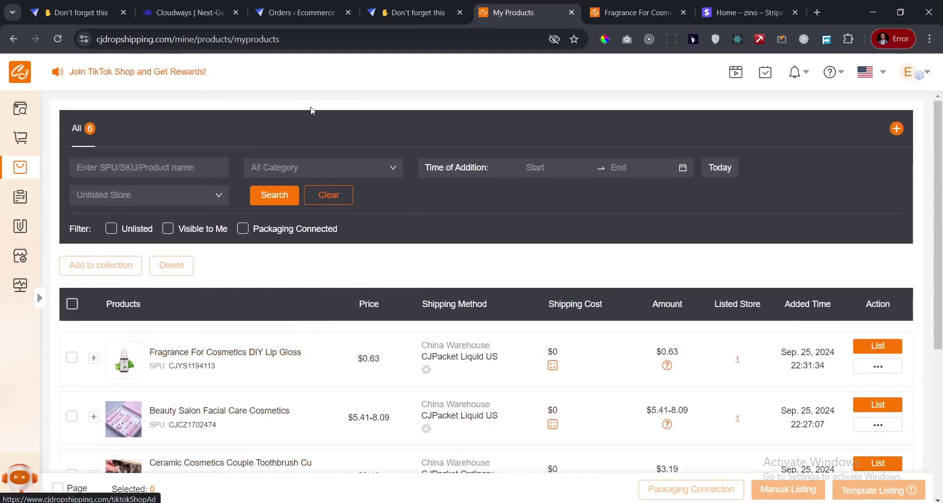
mouse_move(20, 196)
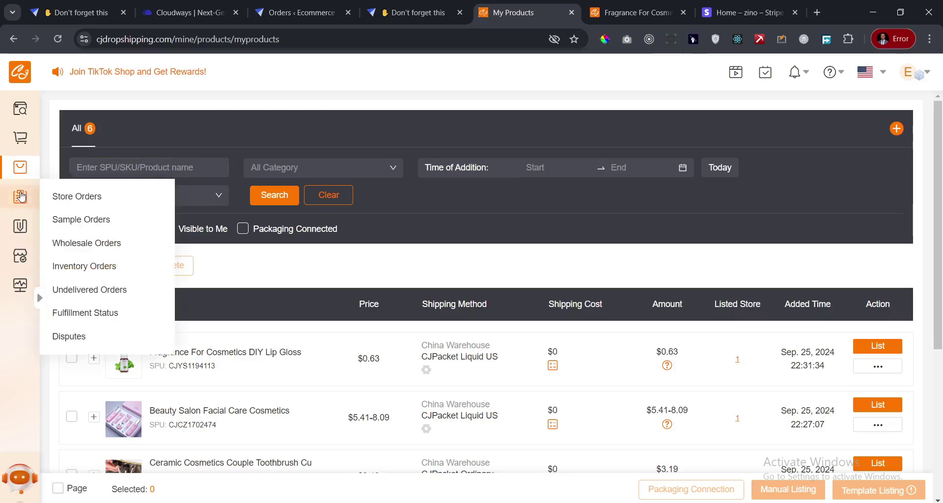
click(79, 198)
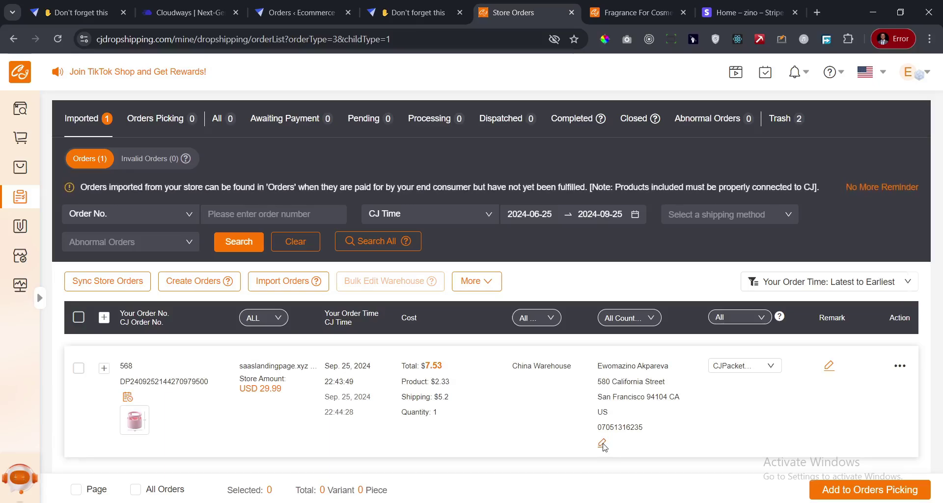
click(602, 443)
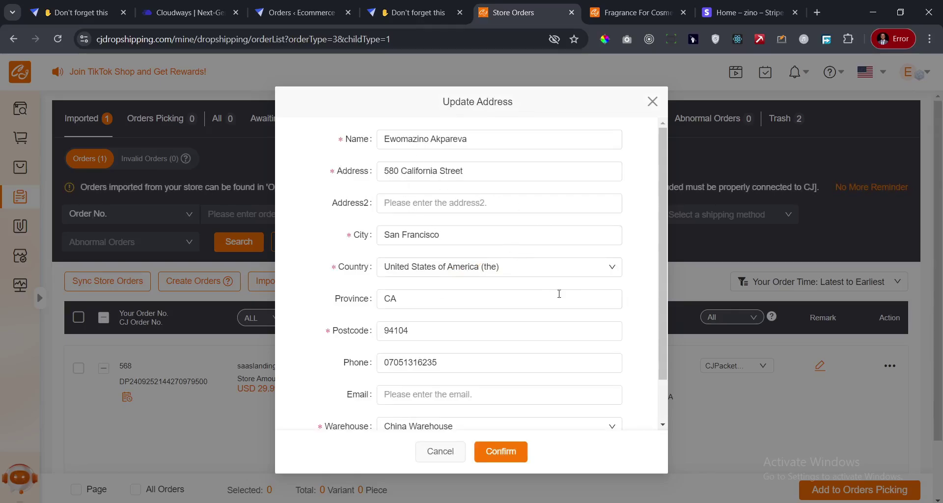
scroll(584, 315, down, 2)
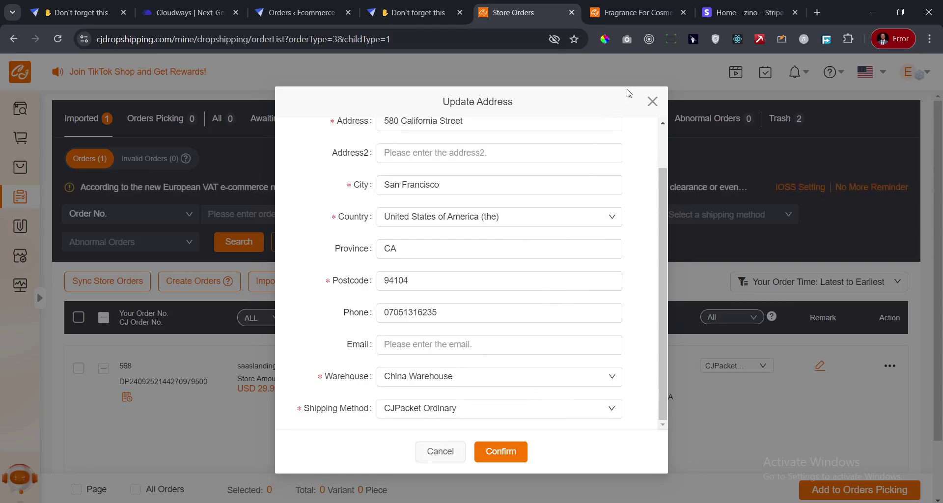
click(652, 100)
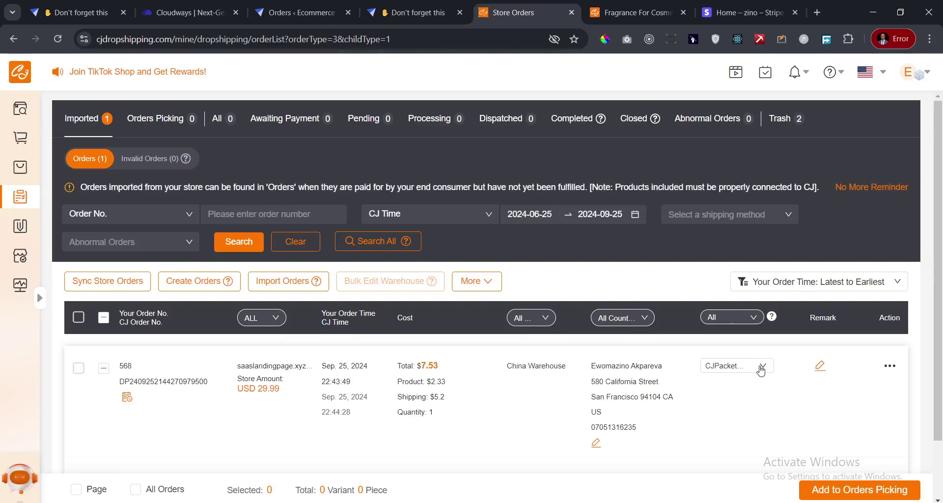
click(763, 371)
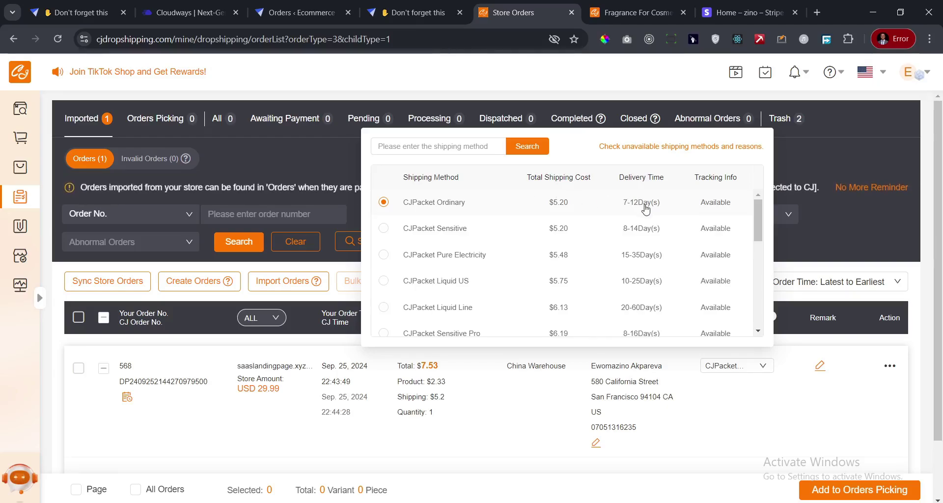
scroll(654, 252, down, 1)
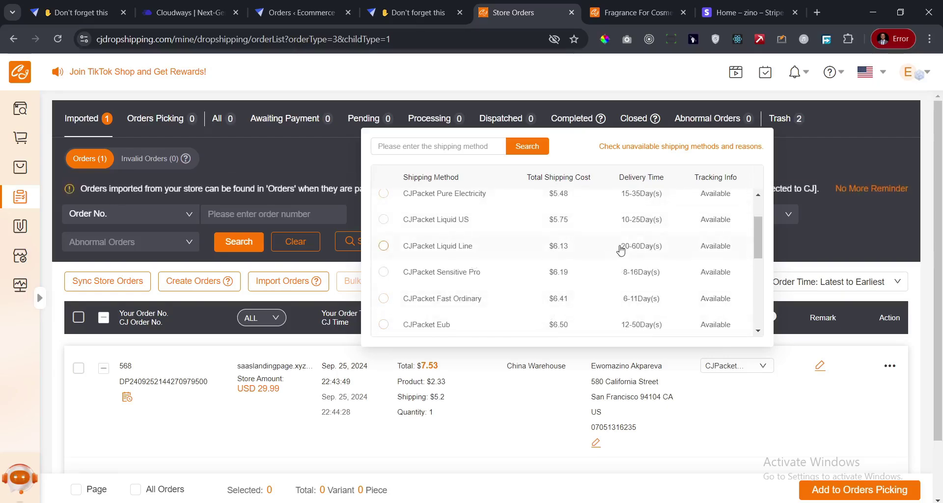
scroll(620, 249, up, 1)
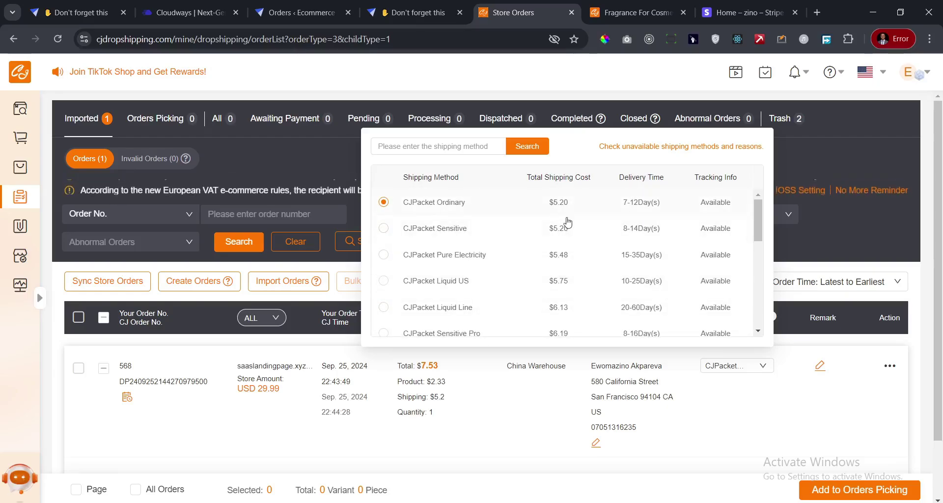
scroll(565, 236, down, 5)
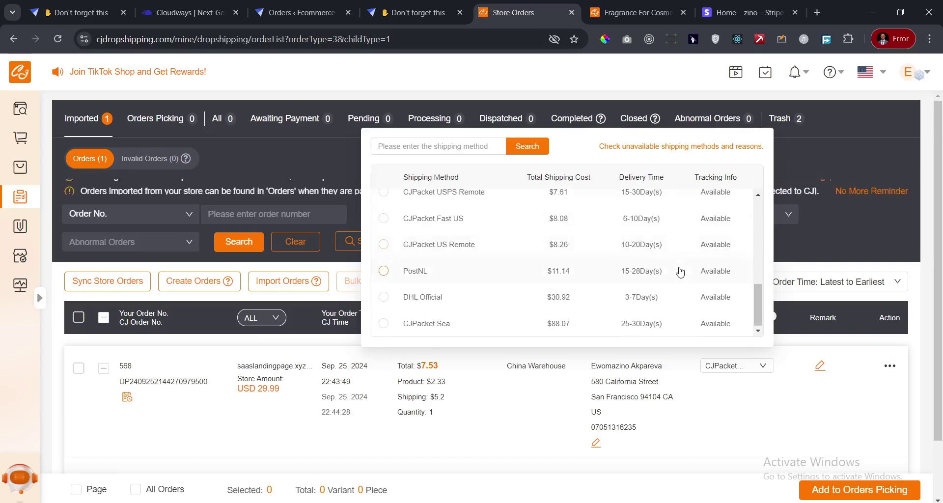
scroll(662, 273, up, 5)
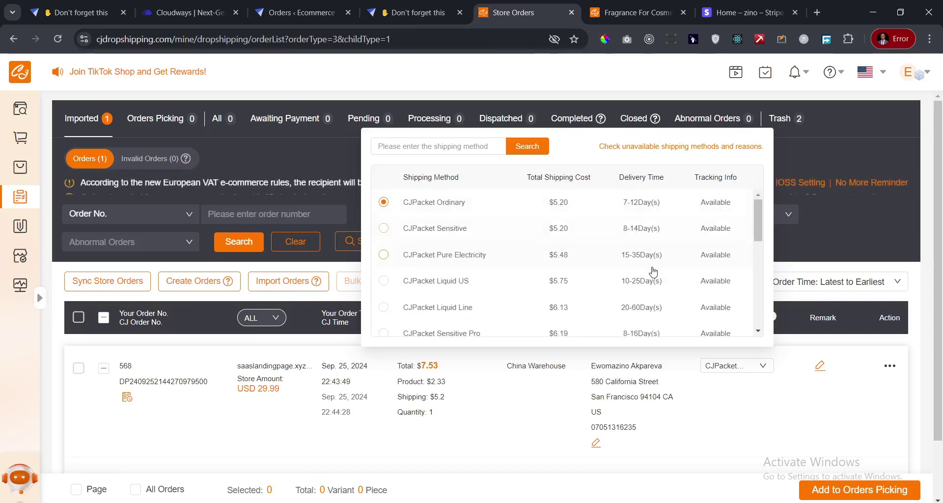
scroll(643, 231, down, 3)
scroll(651, 237, down, 2)
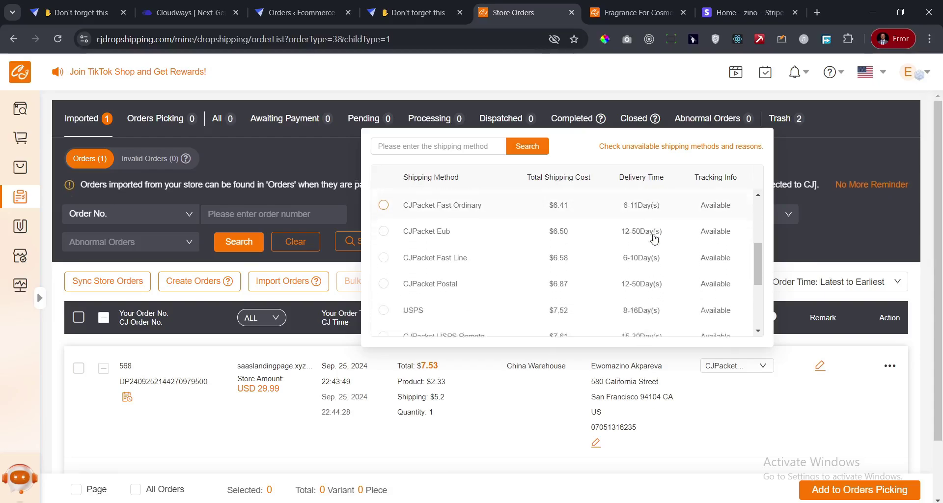
scroll(654, 239, up, 4)
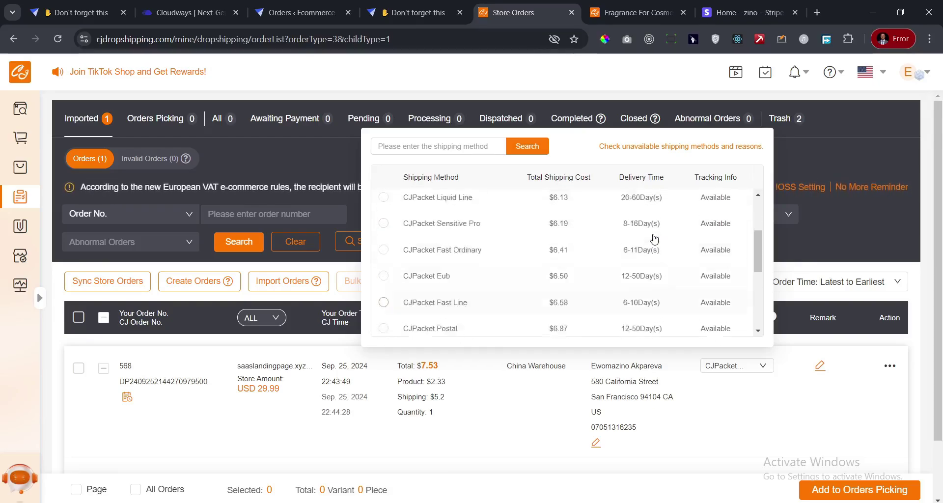
scroll(645, 259, down, 3)
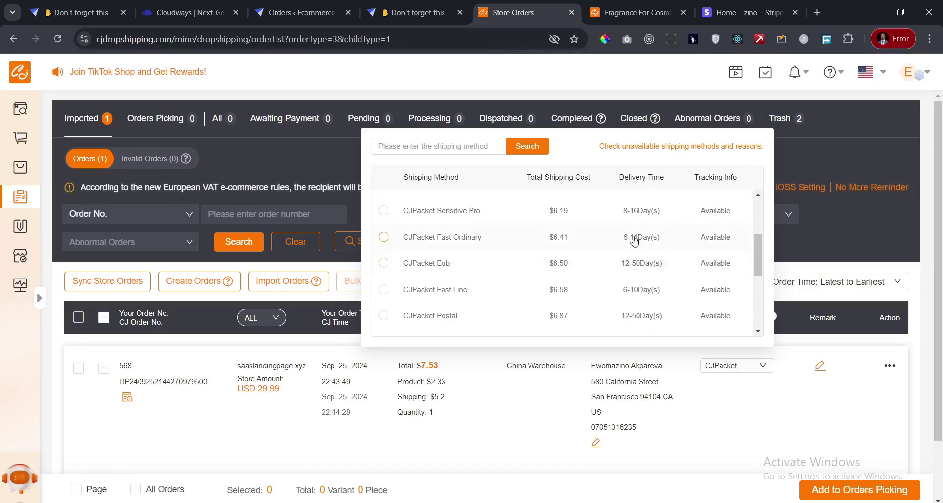
scroll(653, 255, down, 4)
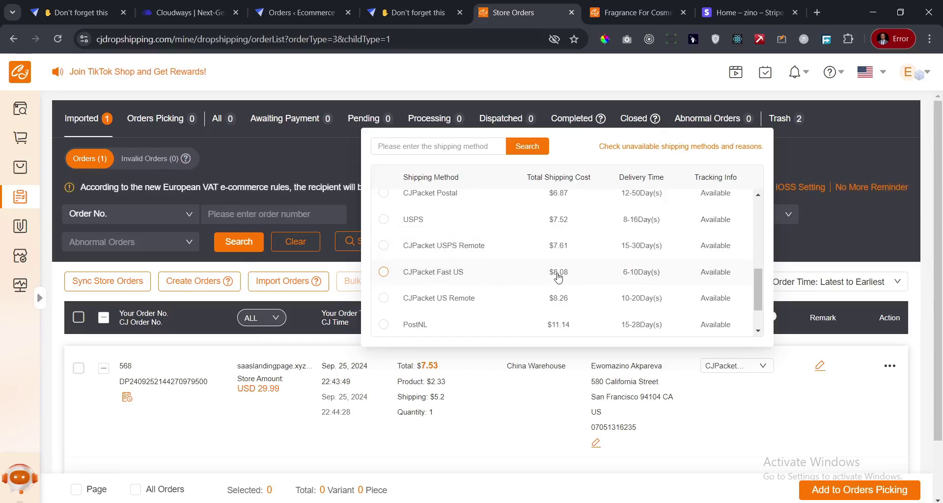
scroll(661, 272, down, 2)
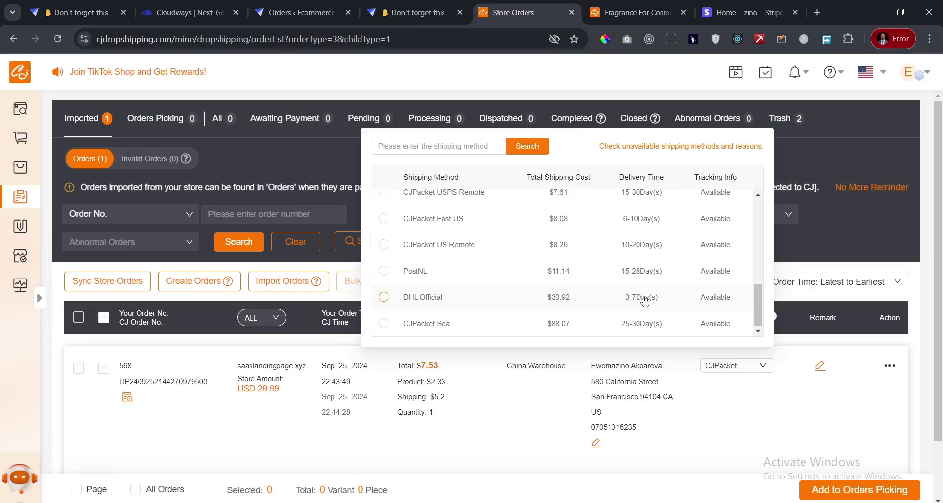
Close the shipping popup, select the imported order and add it to Orders Picking.
click(923, 315)
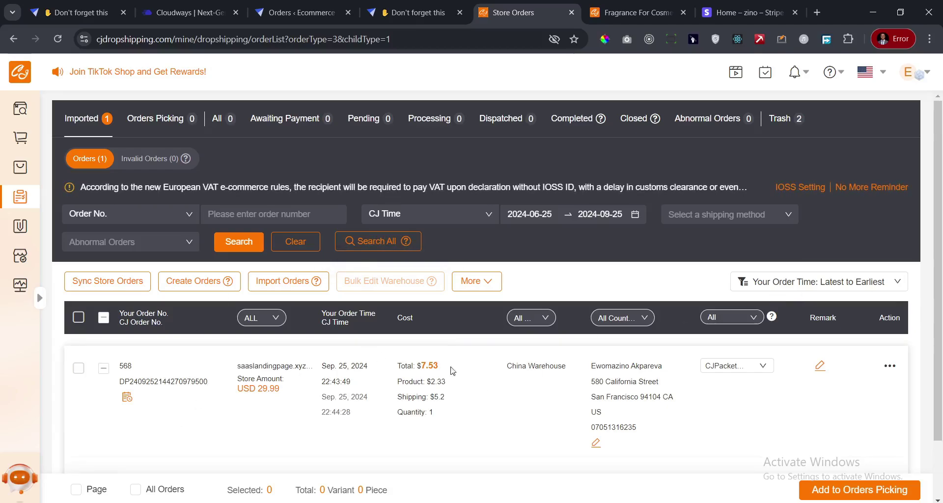
click(81, 377)
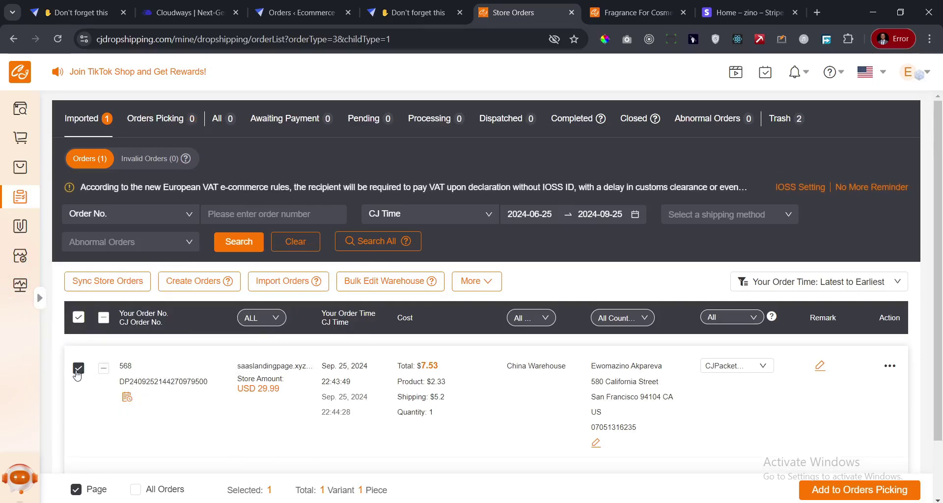
click(857, 493)
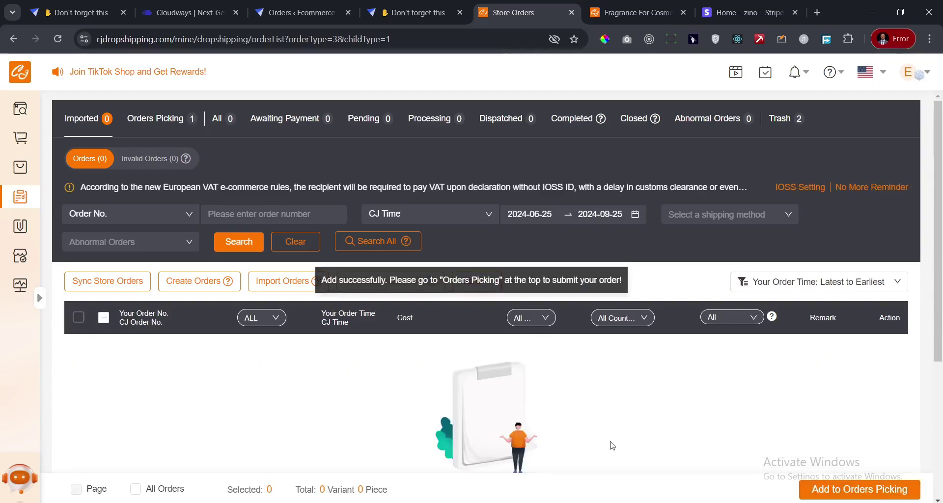
Select the order in the Orders Picking tab and submit it to CJ.
click(161, 122)
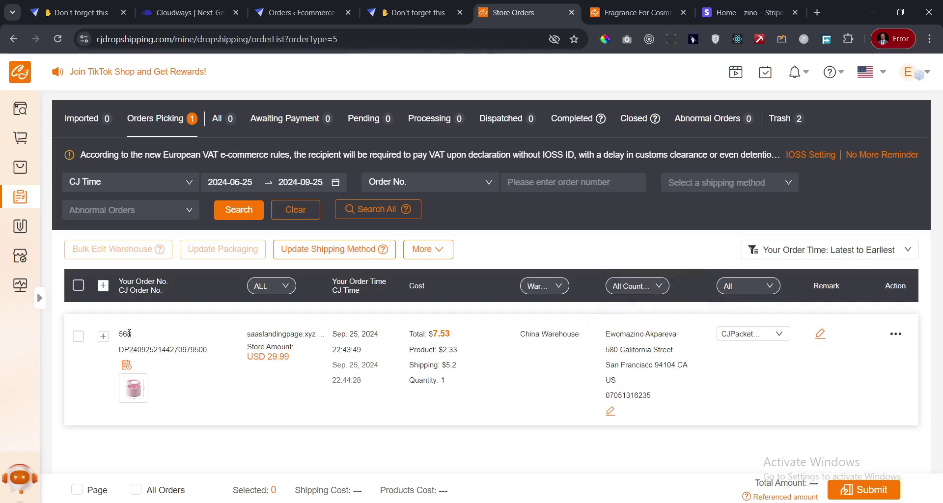
click(77, 337)
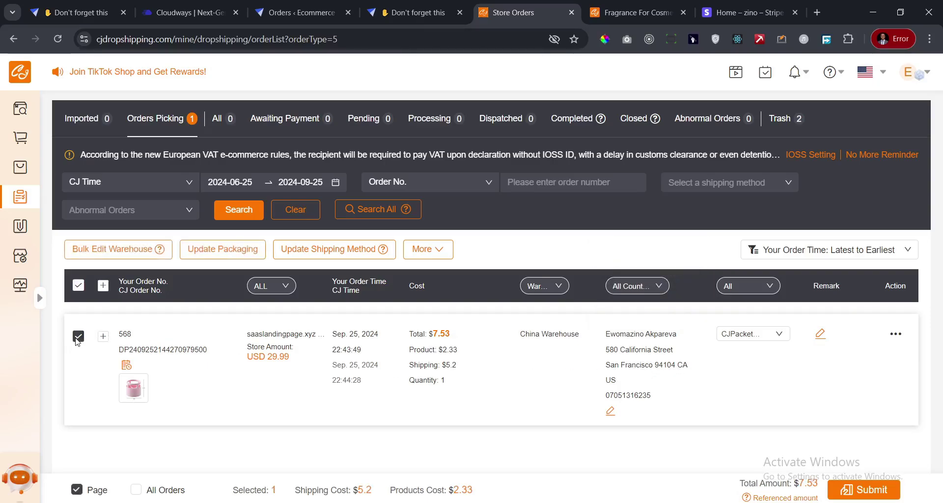
mouse_move(898, 337)
click(863, 490)
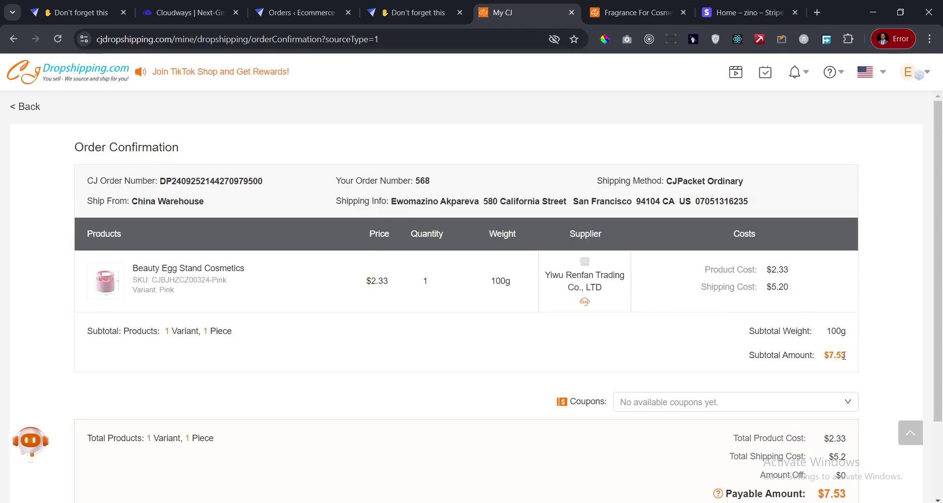
Submit the Order Confirmation page to reach payment for the $7.53 order.
scroll(890, 277, down, 2)
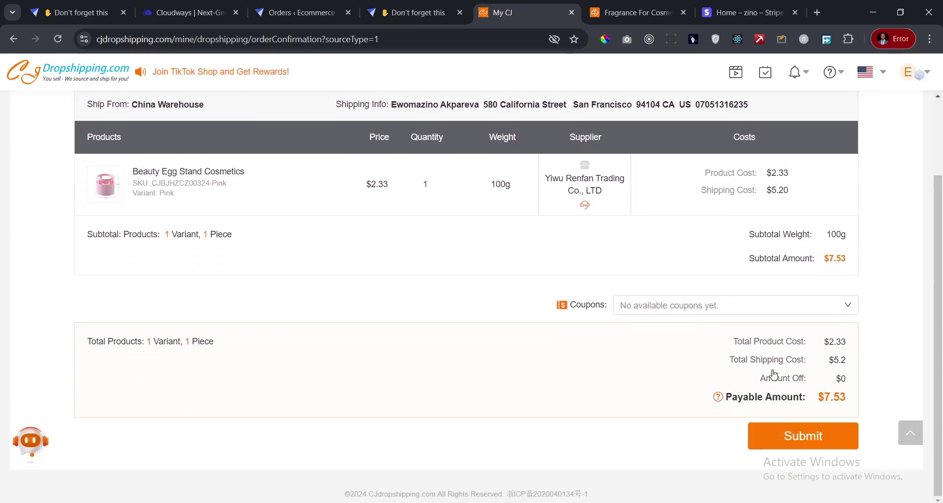
click(803, 433)
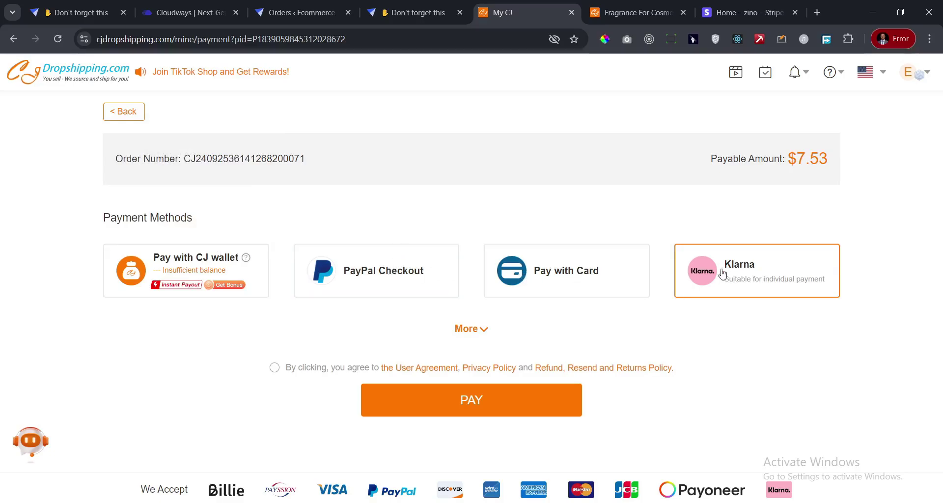
Choose card payment for the $7.53 CJ order, accept the user agreement, and submit payment.
mouse_move(759, 273)
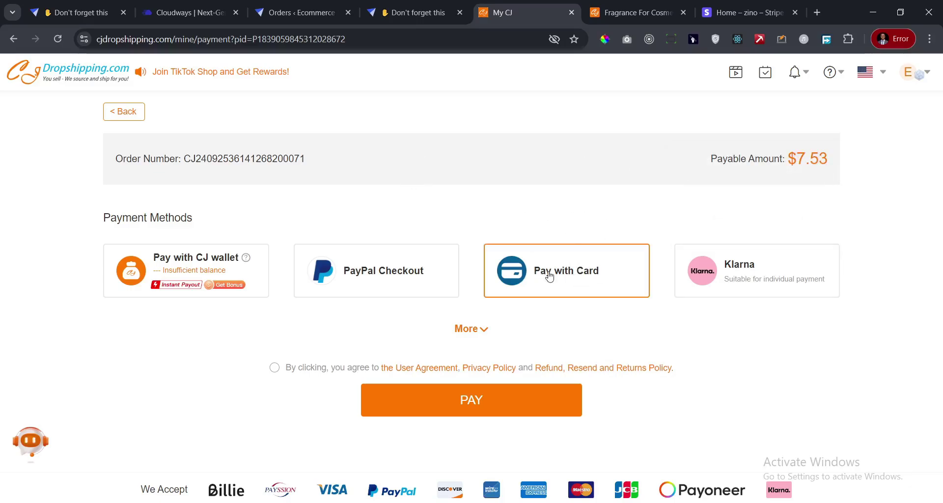
click(559, 274)
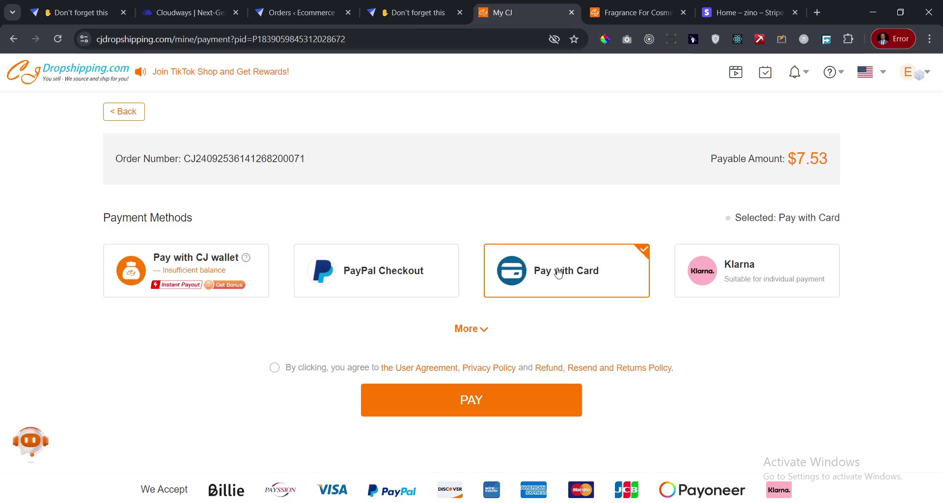
click(275, 368)
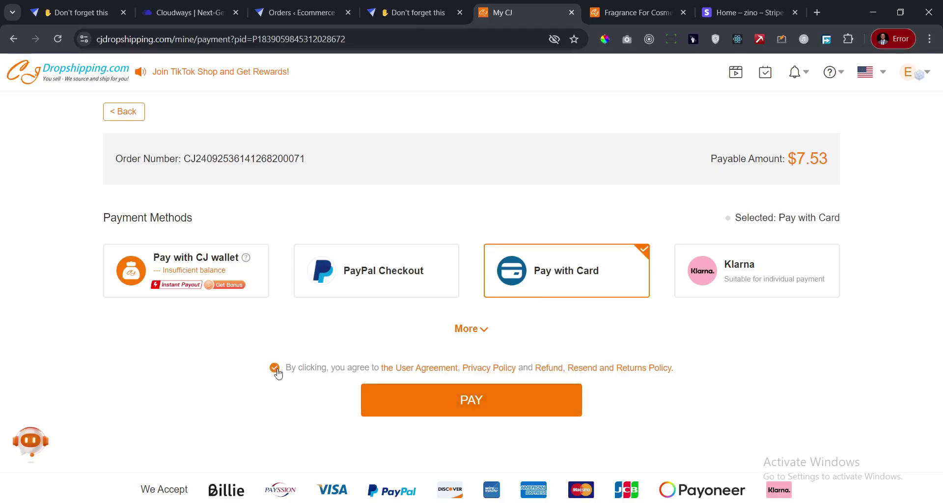
click(490, 405)
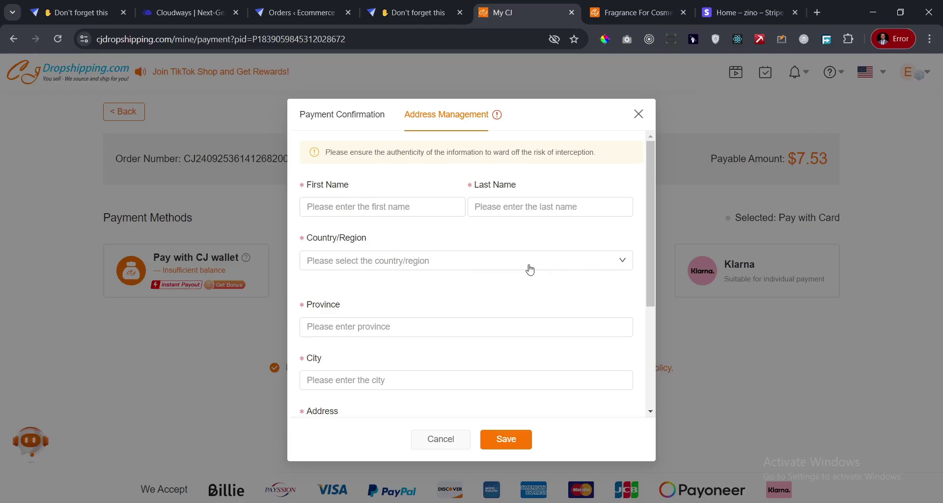
Close the Address Management dialog unsaved and go back to the order confirmation page.
scroll(530, 269, down, 4)
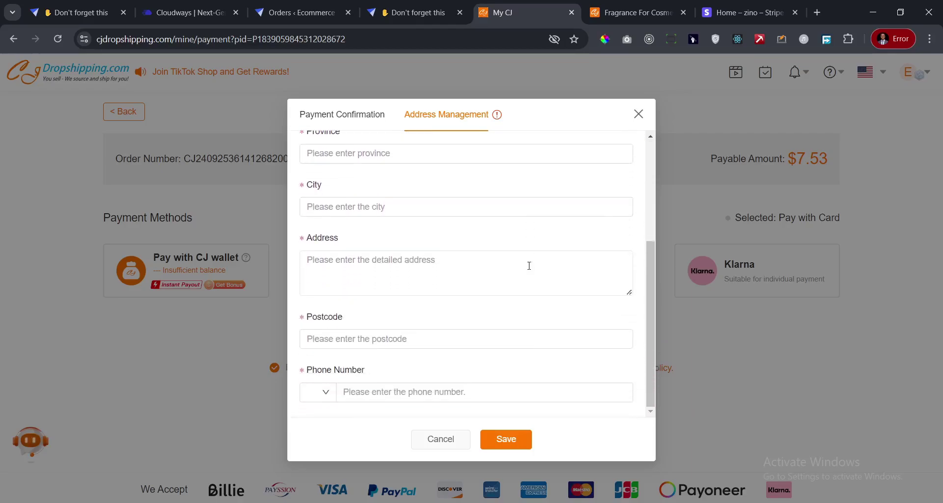
scroll(529, 266, up, 4)
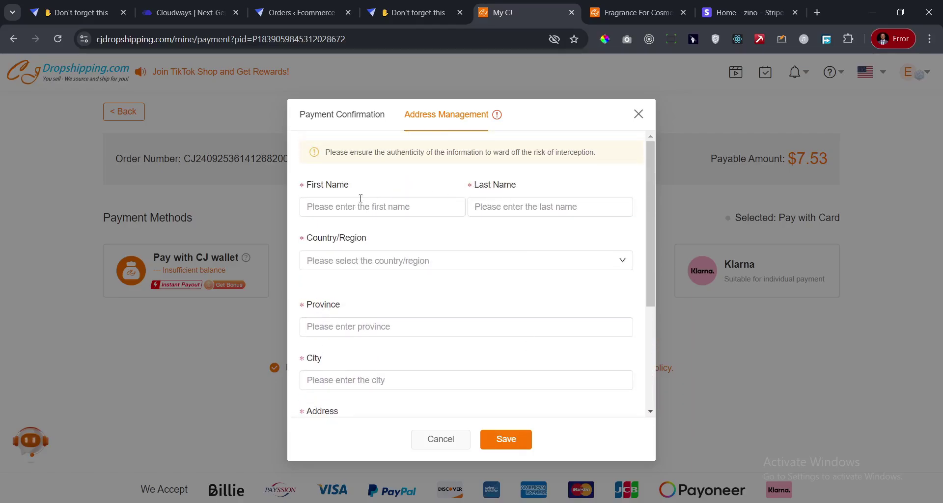
click(639, 114)
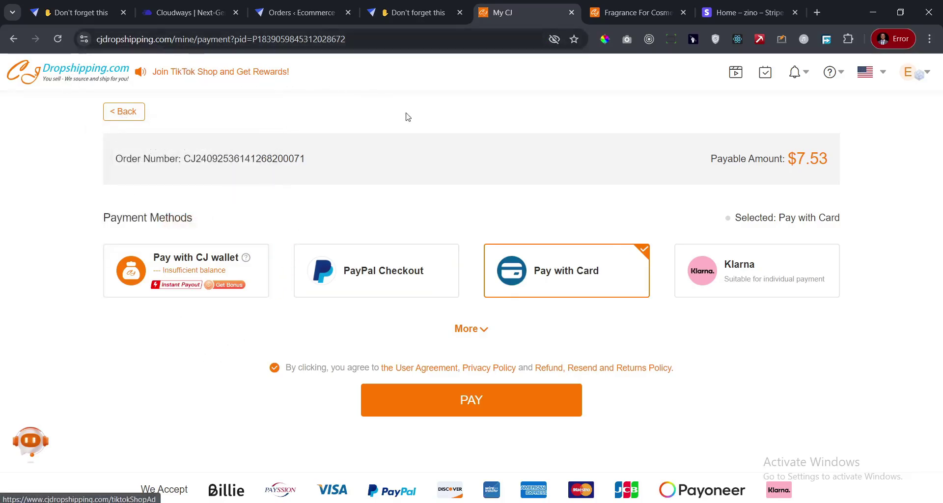
click(12, 38)
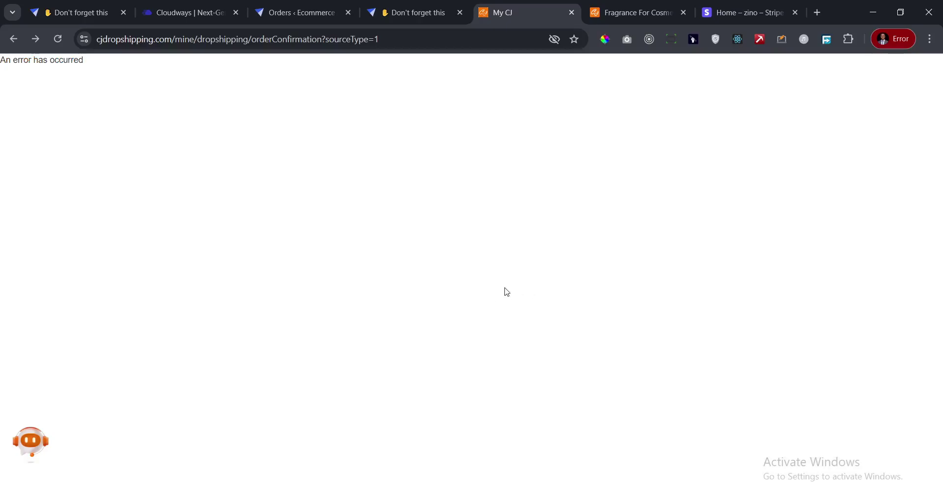
Go back to CJ's Store Orders page, where the order now sits under Awaiting Payment.
click(14, 42)
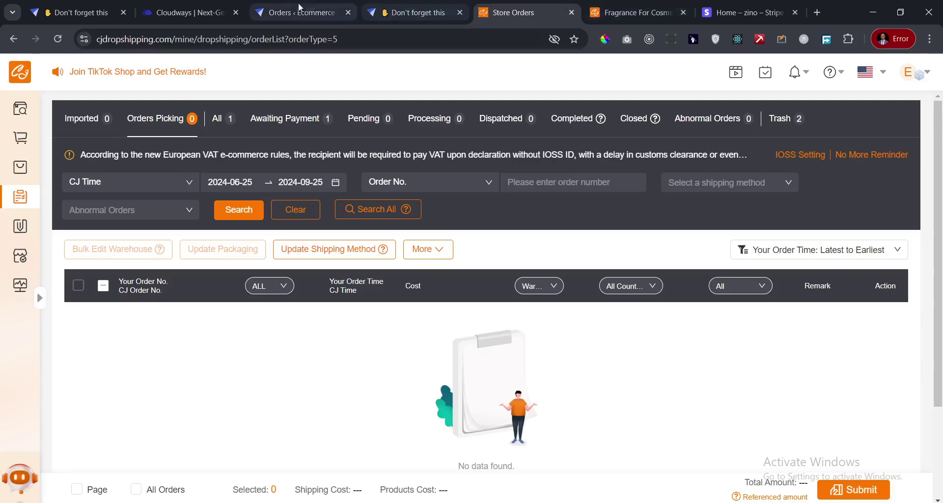
Check the store's order-received page, then view WooCommerce Orders showing #568 for $29.99 as Processing.
click(418, 13)
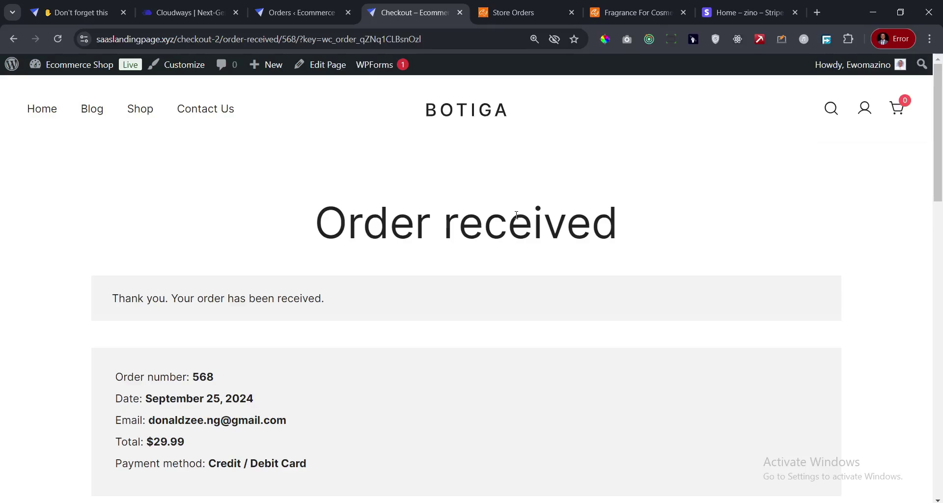
click(299, 13)
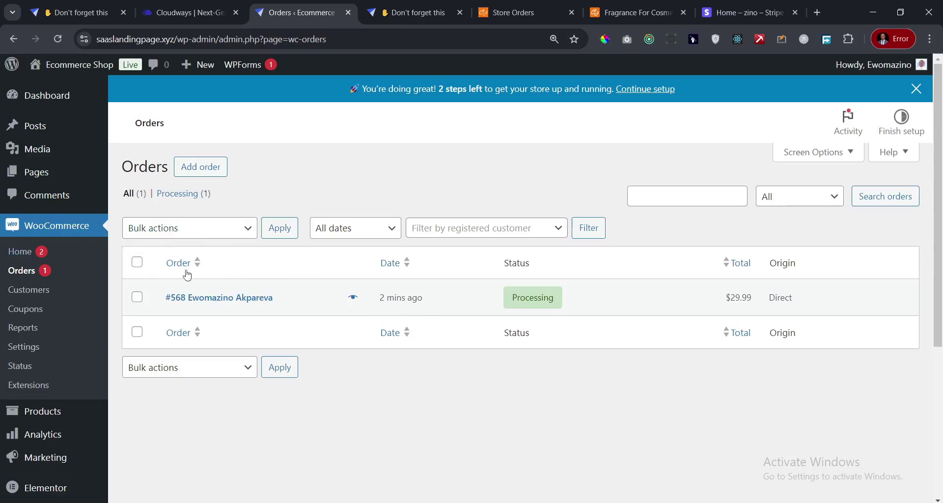
Change order #568's status to Completed and save the order.
click(216, 301)
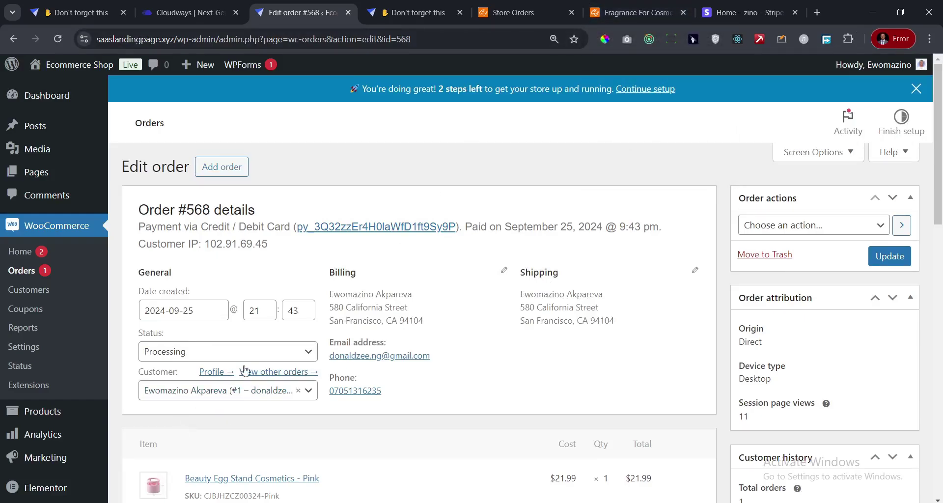
click(267, 353)
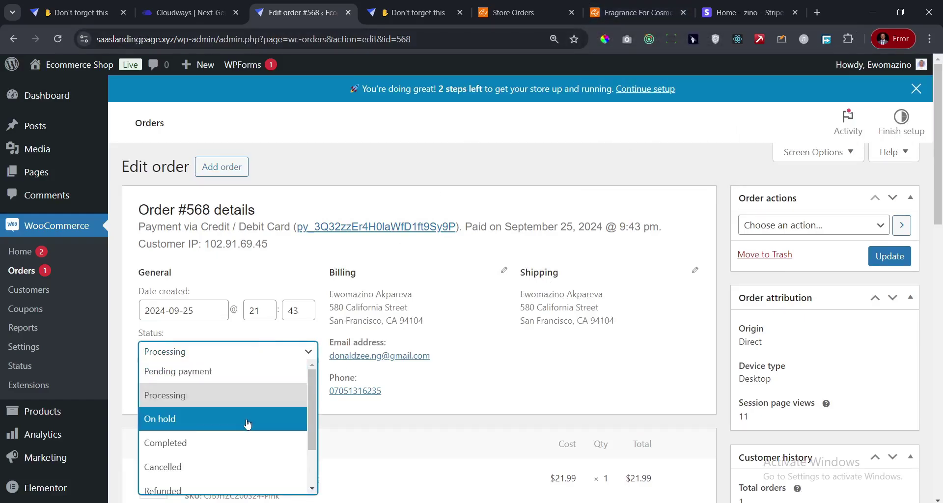
scroll(246, 423, down, 2)
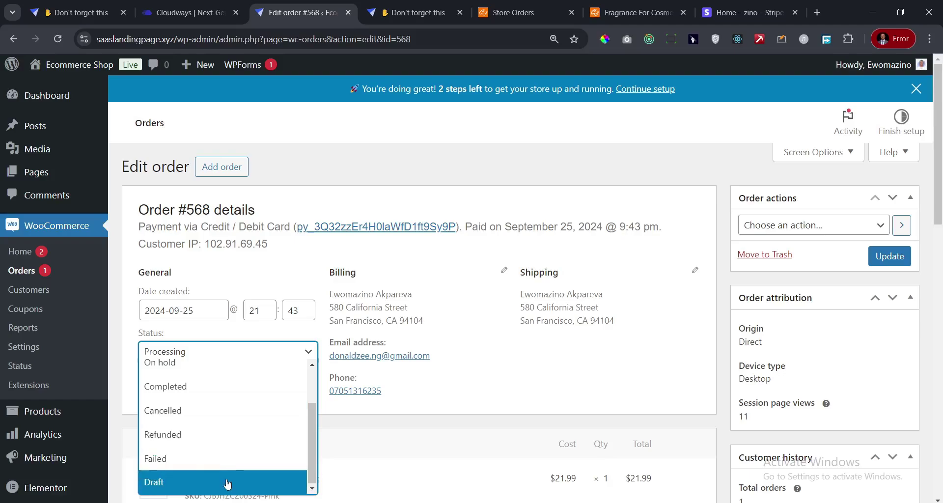
click(197, 390)
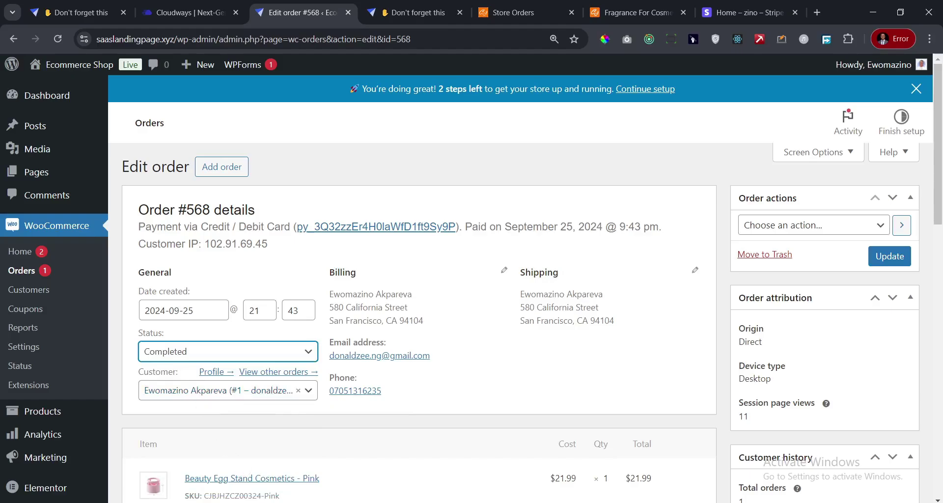
click(890, 257)
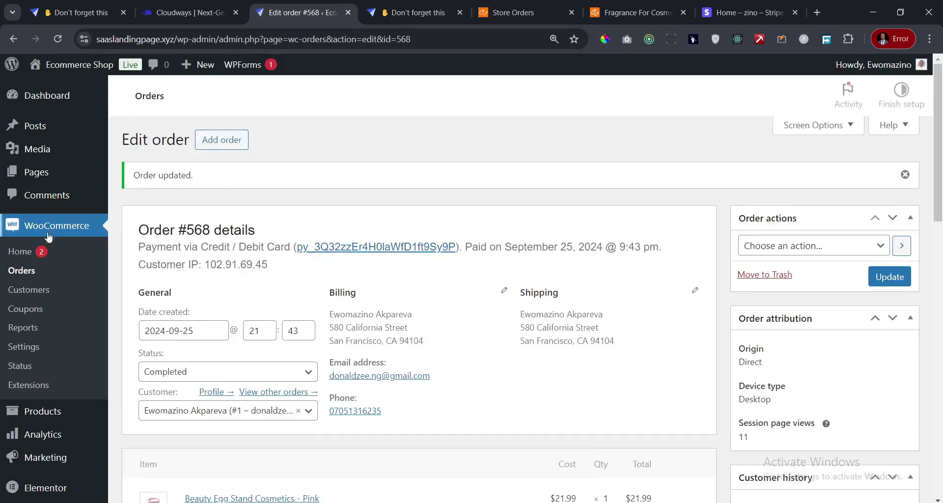
Return to the Orders list, then go from the order-received page to the storefront home.
click(23, 273)
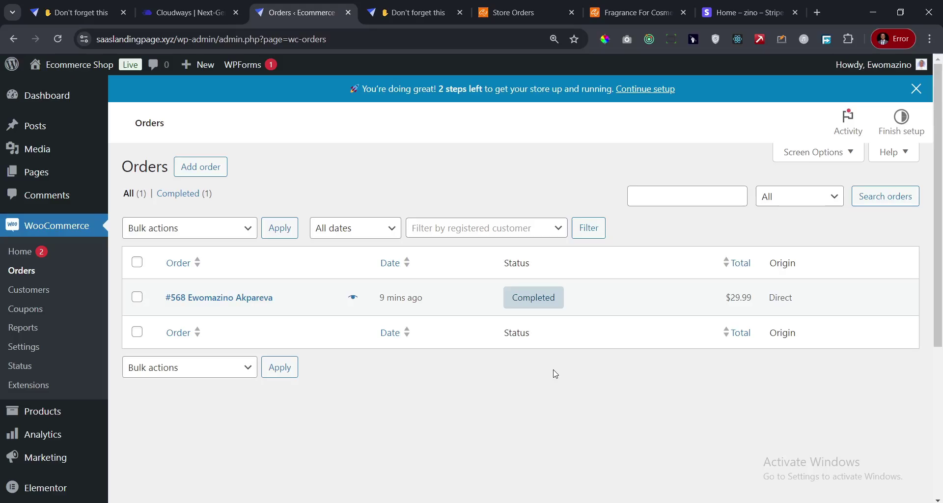
click(406, 12)
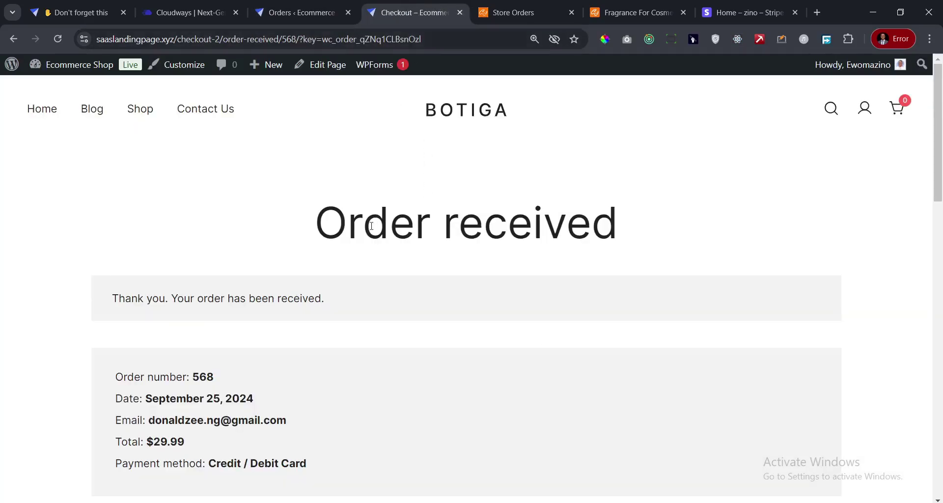
click(42, 110)
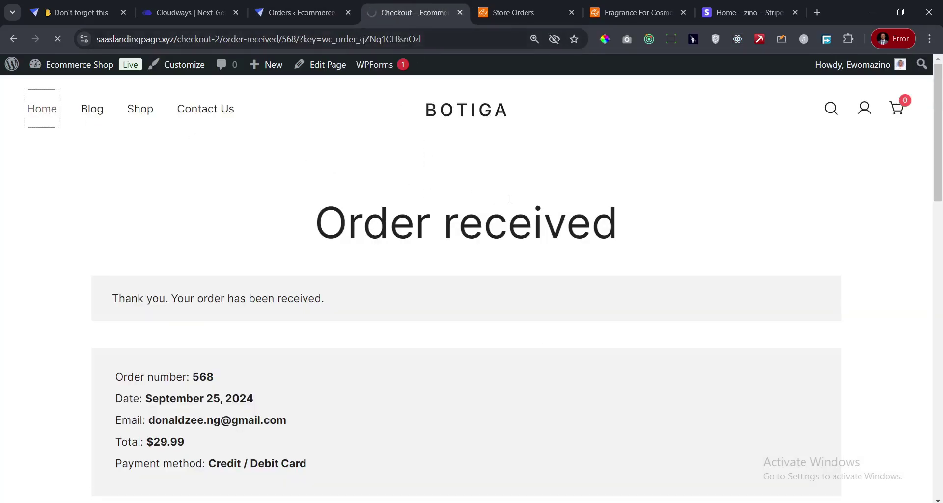